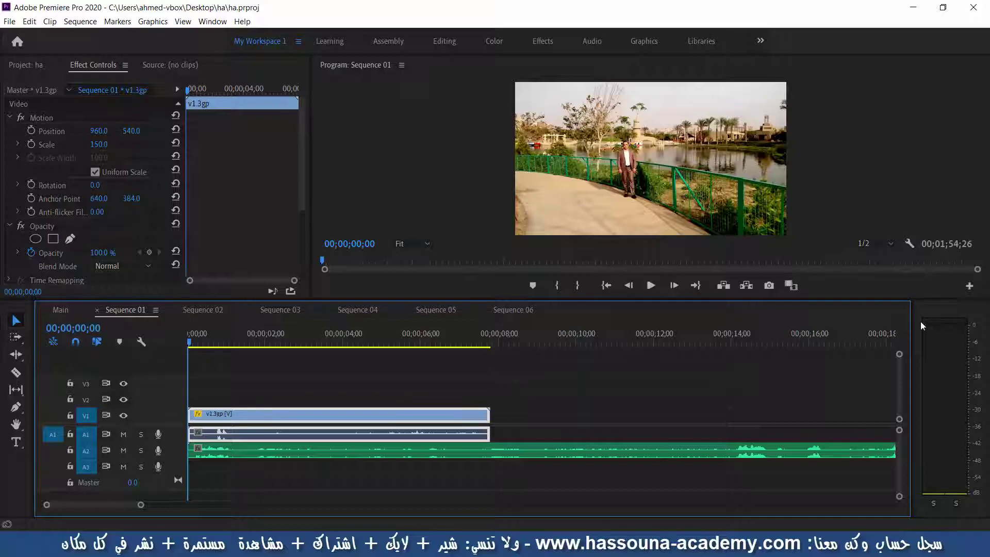
# Zoom the timeline out and preview the closing section of the a1.3gpp audio
pyautogui.click(789, 342)
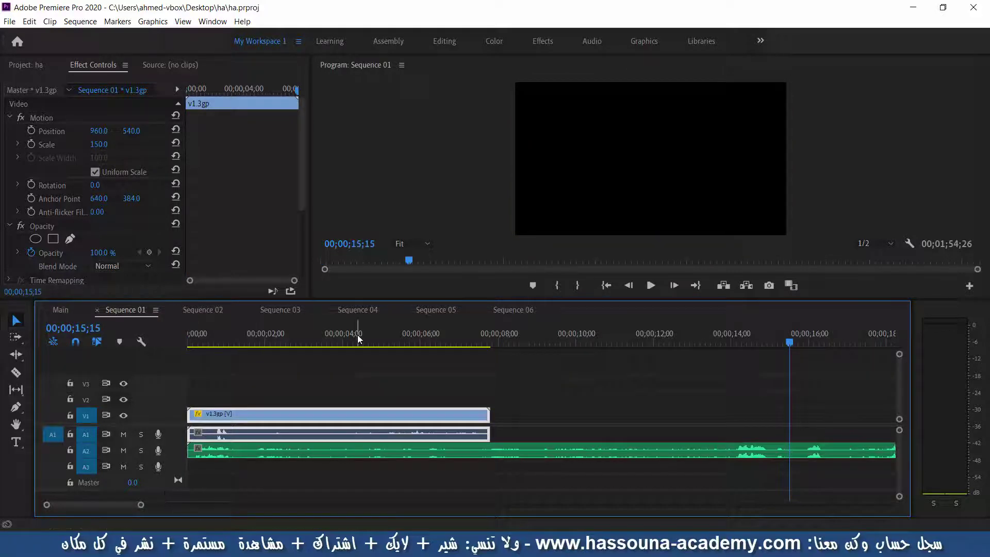
pyautogui.press('-')
pyautogui.press('-')
pyautogui.press('-')
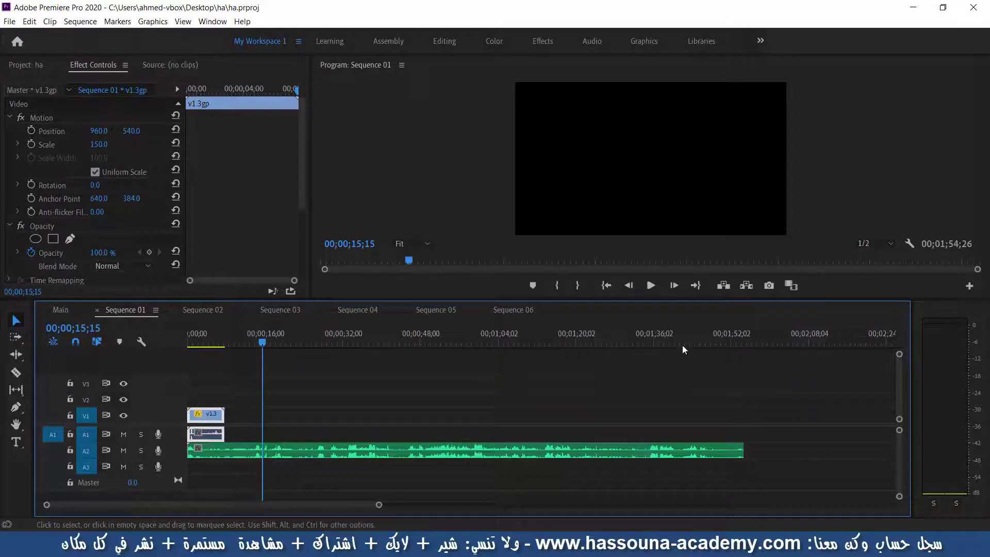
pyautogui.click(646, 342)
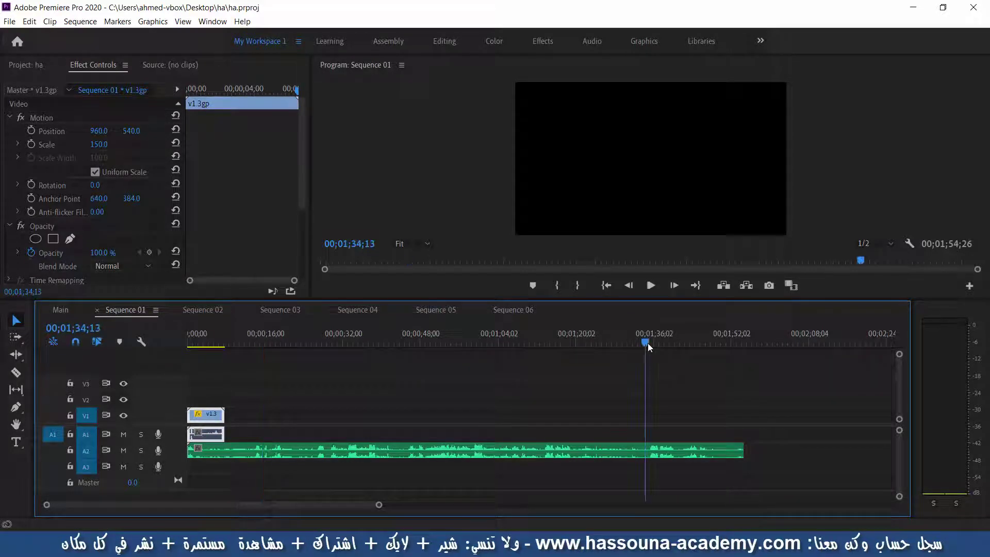
pyautogui.click(653, 290)
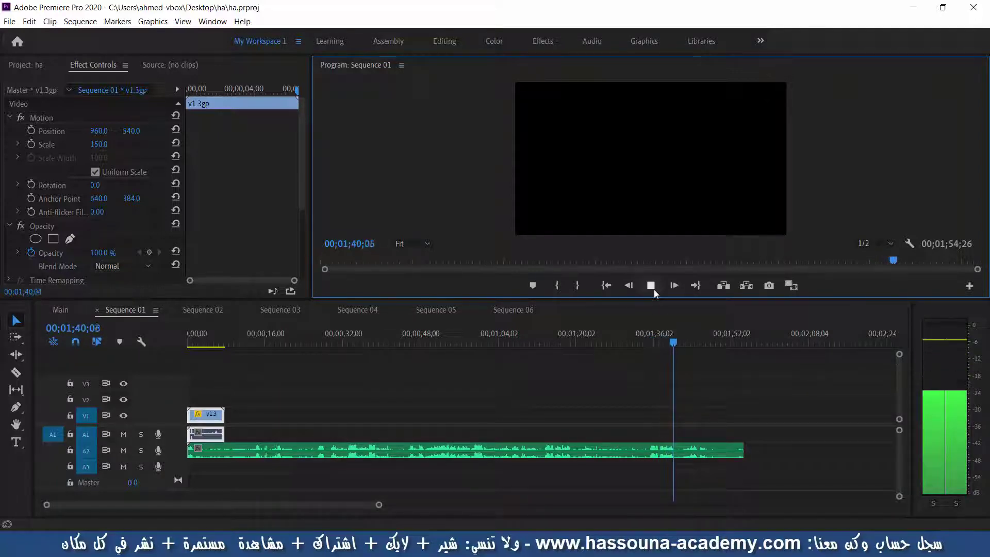
pyautogui.click(653, 287)
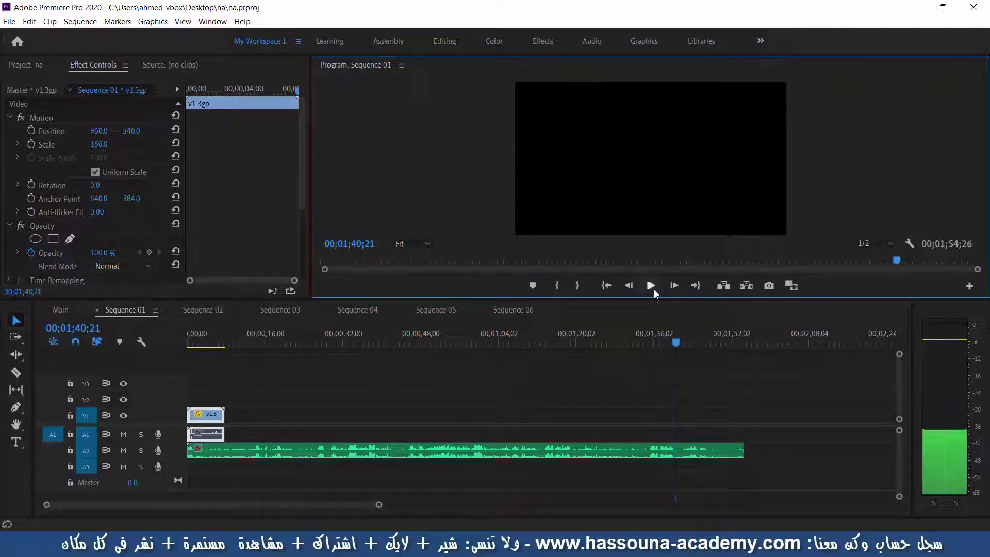
# Split the A2 audio clip at 00;01;34;29 and at 00;01;40;19
pyautogui.click(650, 345)
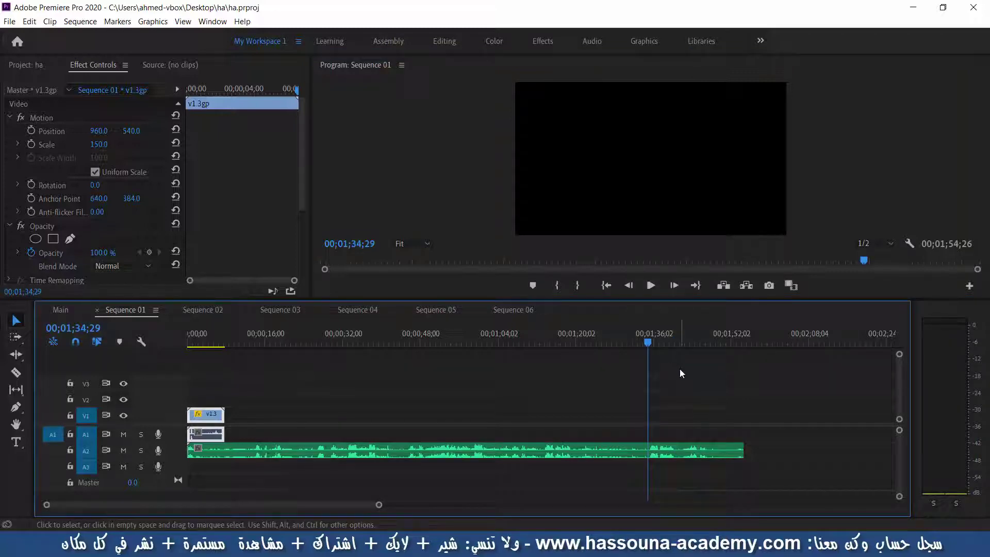
pyautogui.hotkey('ctrl', 'k')
pyautogui.press('space')
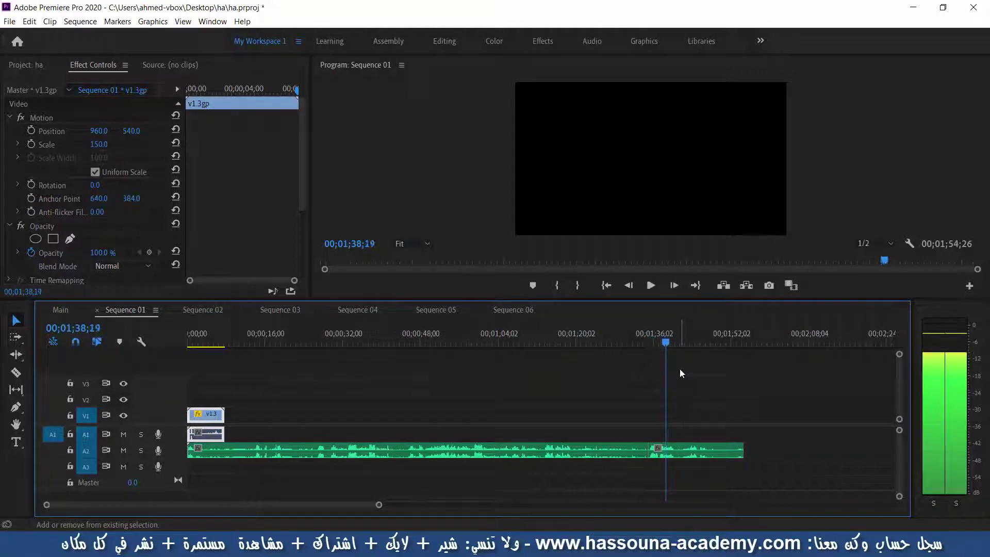
pyautogui.press('space')
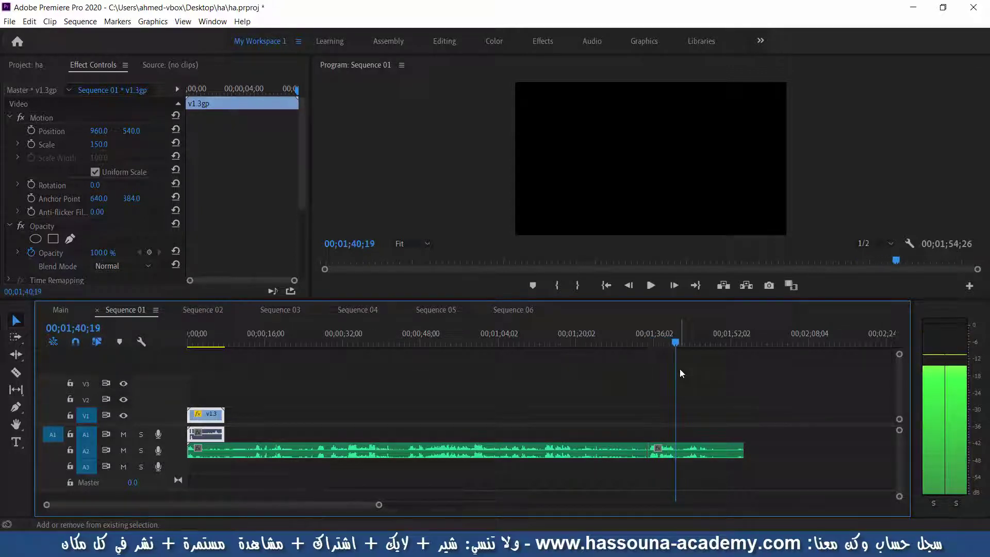
pyautogui.hotkey('ctrl', 'k')
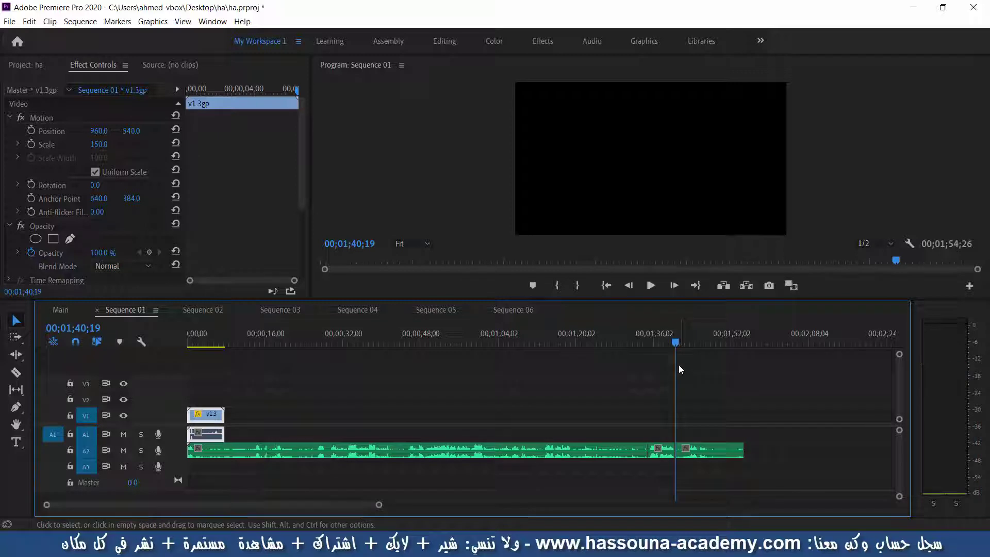
# Delete the tail, ripple-delete the long opening piece, and fit the sequence in view
pyautogui.click(727, 449)
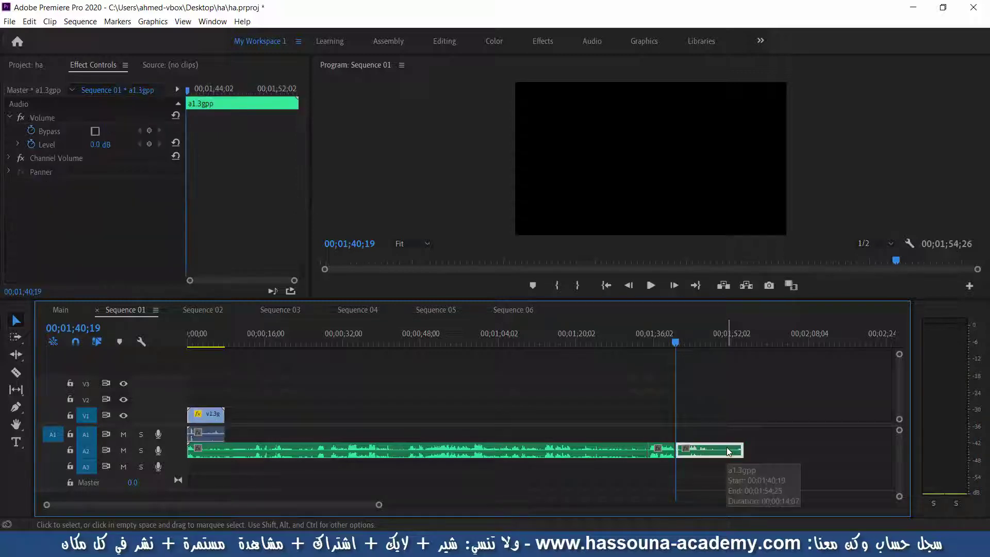
pyautogui.press('Delete')
pyautogui.click(615, 450)
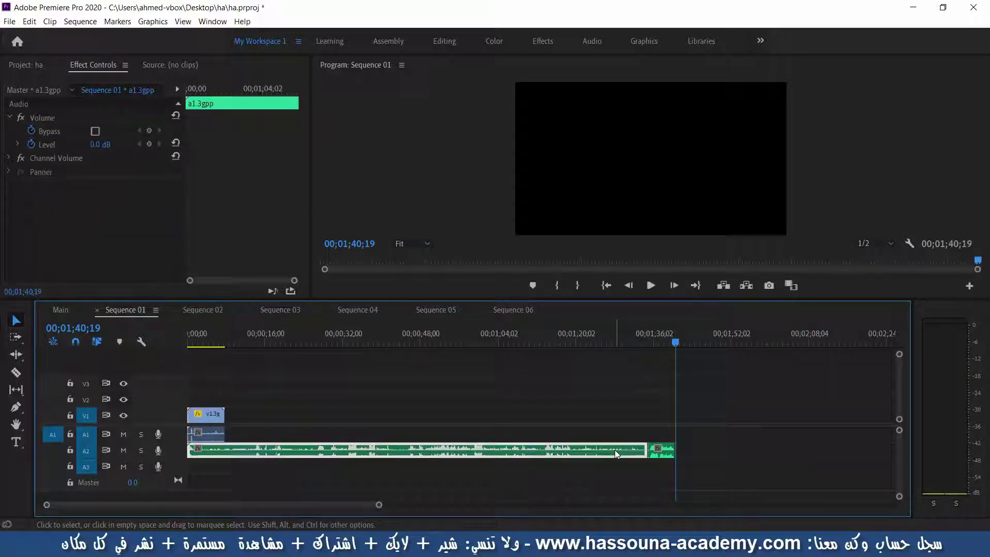
pyautogui.press('Delete')
pyautogui.press('Home')
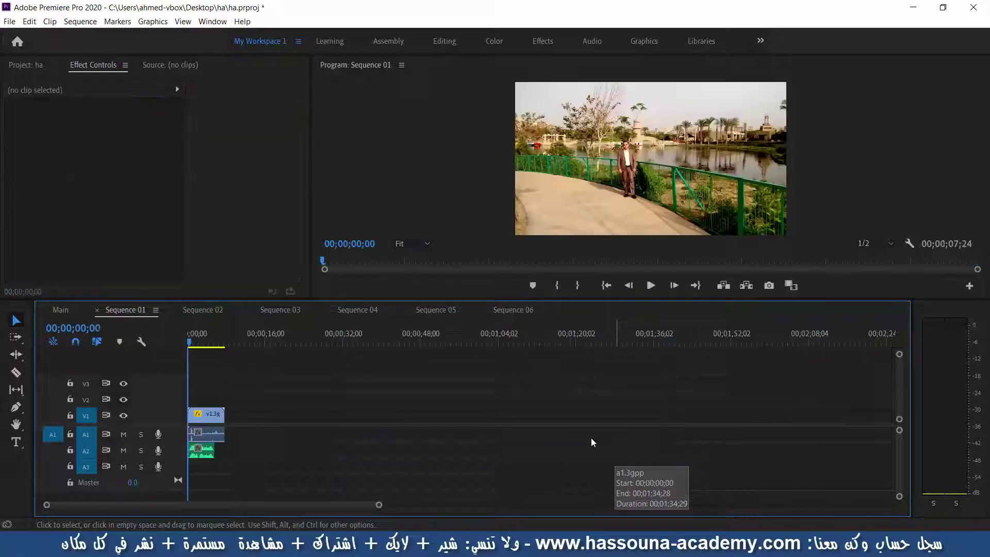
pyautogui.press('\\')
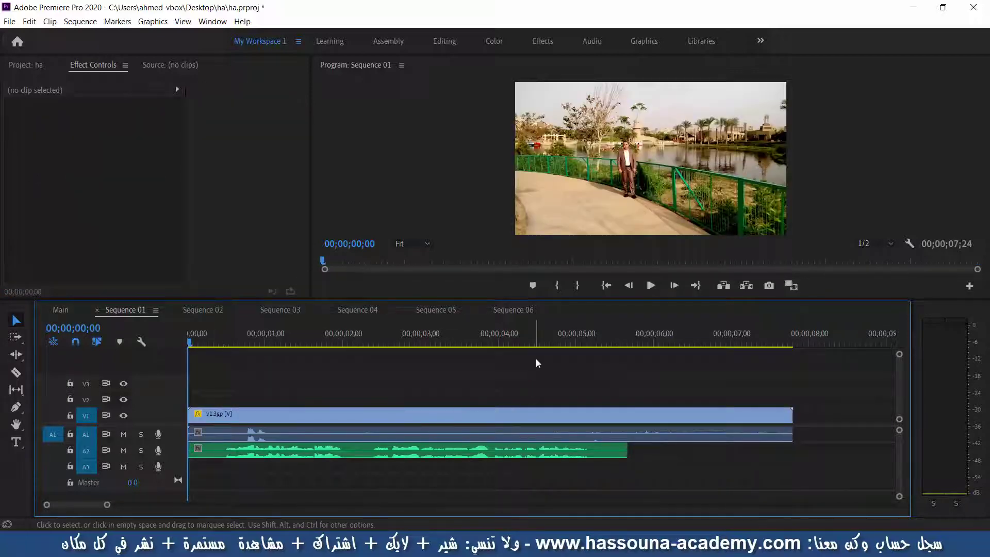
# Slide the a1.3gpp audio about two seconds later so it ends with the video, checking sync
pyautogui.click(537, 343)
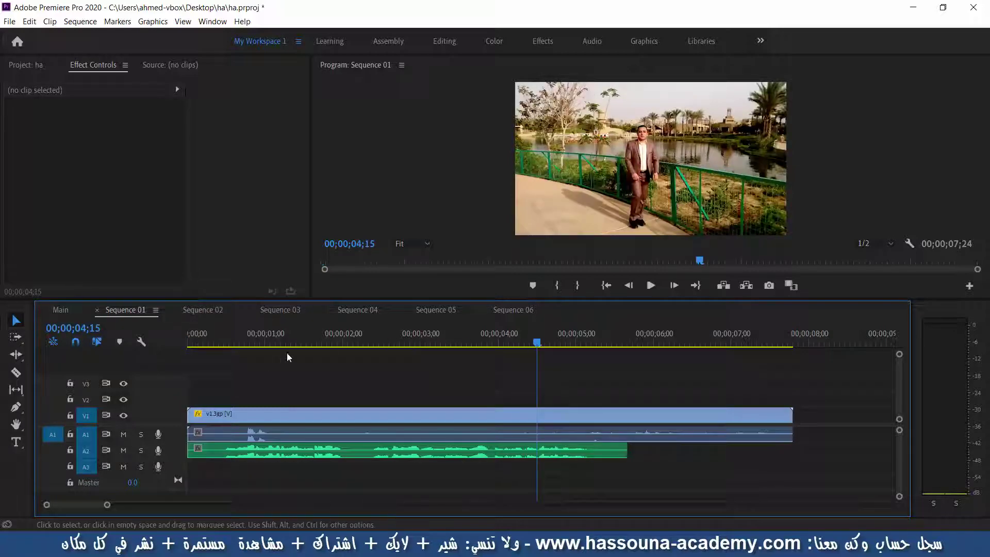
pyautogui.click(250, 343)
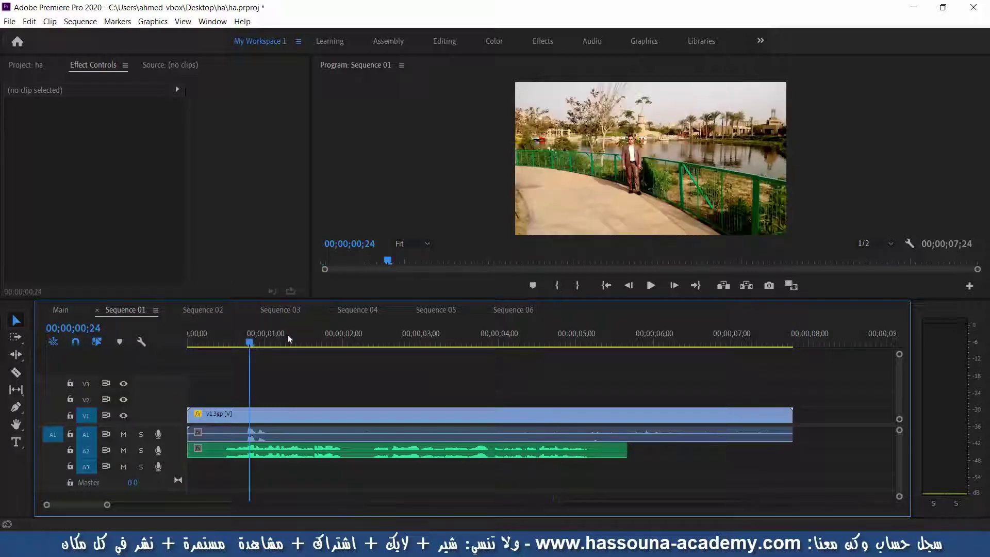
pyautogui.moveTo(332, 448); pyautogui.dragTo(496, 453)
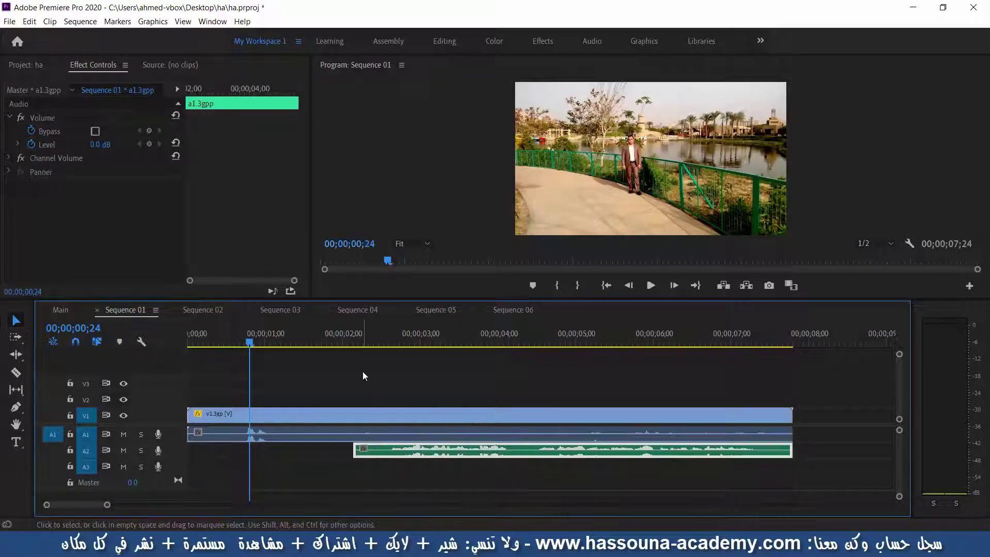
pyautogui.click(651, 285)
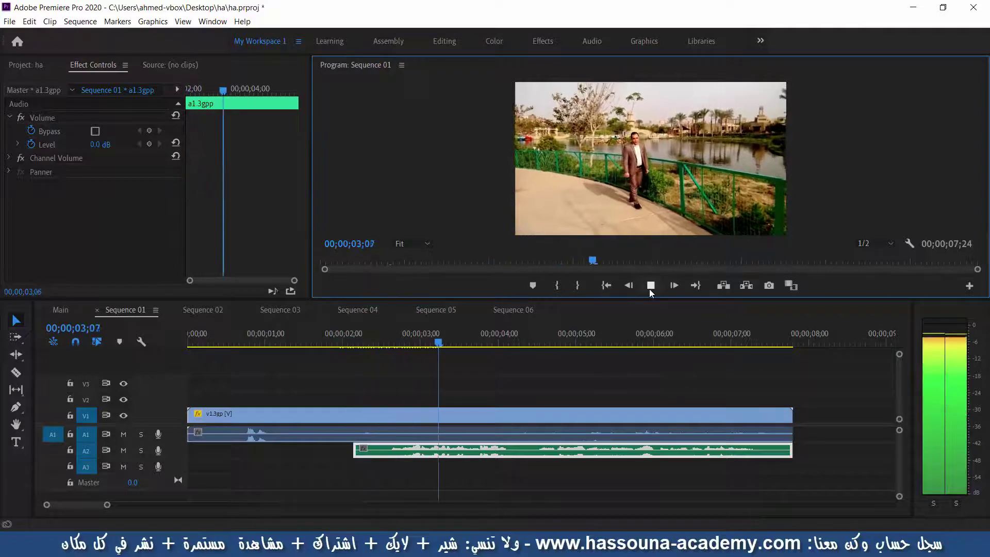
pyautogui.click(650, 286)
pyautogui.moveTo(422, 449); pyautogui.dragTo(400, 453)
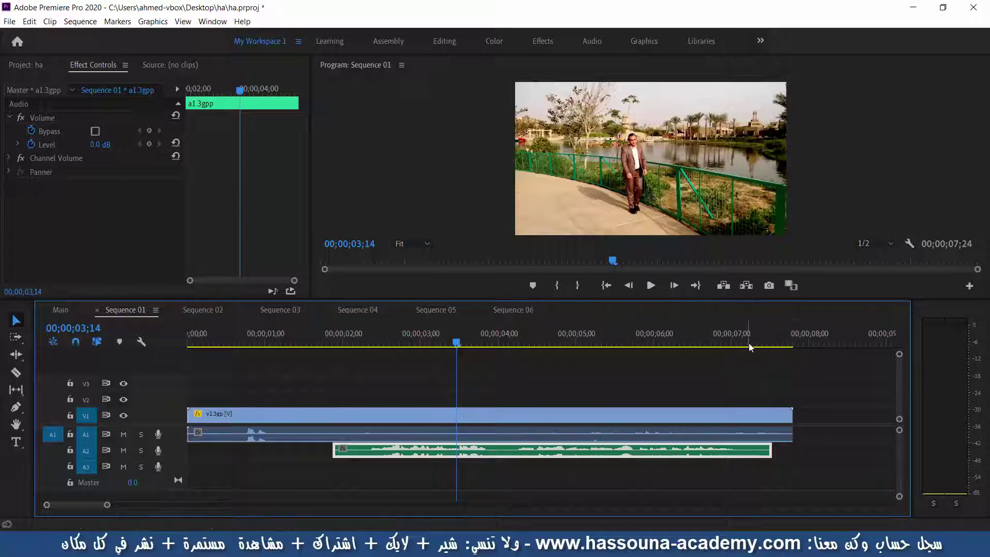
pyautogui.moveTo(750, 348)
pyautogui.mouseDown()
pyautogui.moveTo(793, 345)
pyautogui.moveTo(700, 345)
pyautogui.moveTo(748, 343)
pyautogui.mouseUp()
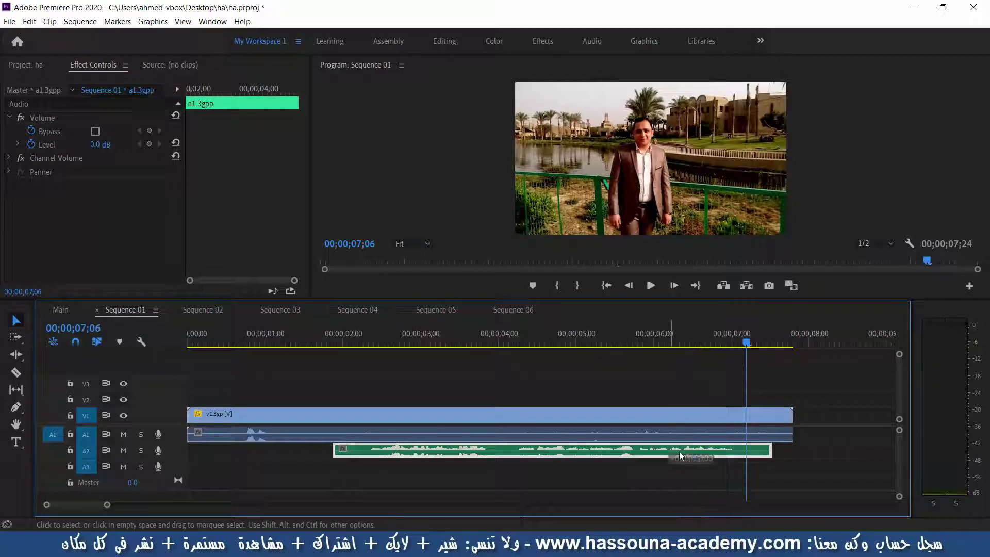
pyautogui.moveTo(680, 450); pyautogui.dragTo(700, 450)
# Split v1.3gp and its linked audio at 00;00;01;07
pyautogui.click(338, 343)
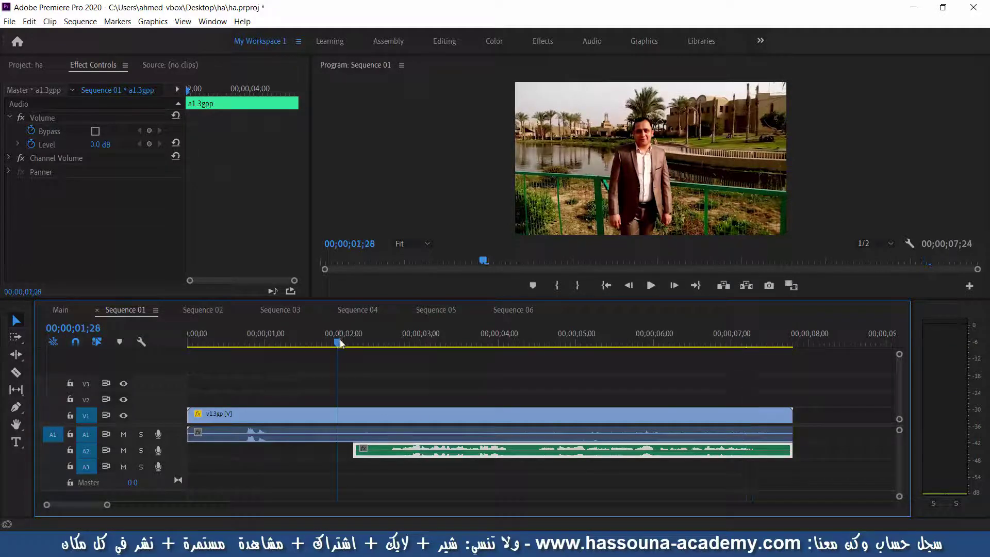
pyautogui.moveTo(340, 343); pyautogui.dragTo(346, 344)
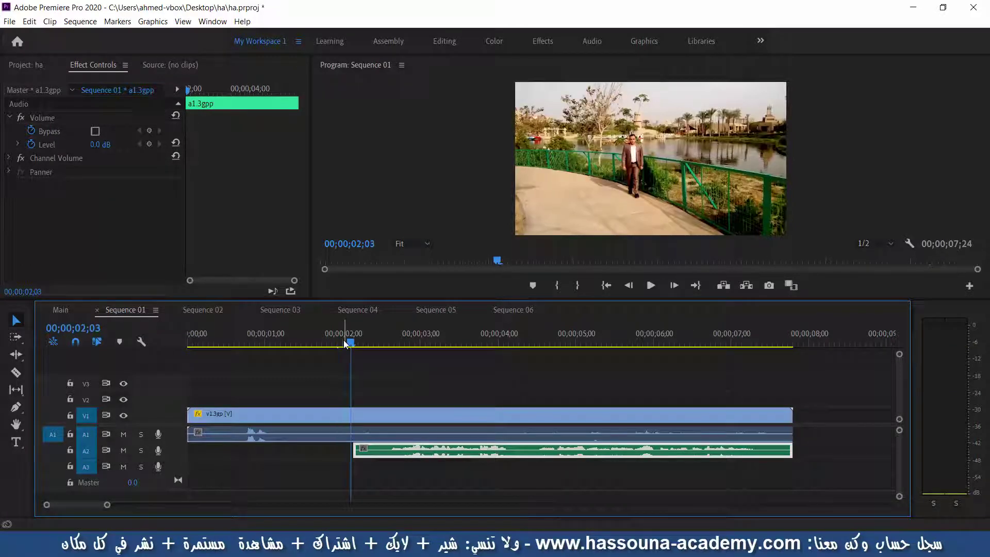
pyautogui.press('Left')
pyautogui.press('Left')
pyautogui.press('Left')
pyautogui.press('Left')
pyautogui.press('Left')
pyautogui.press('Left')
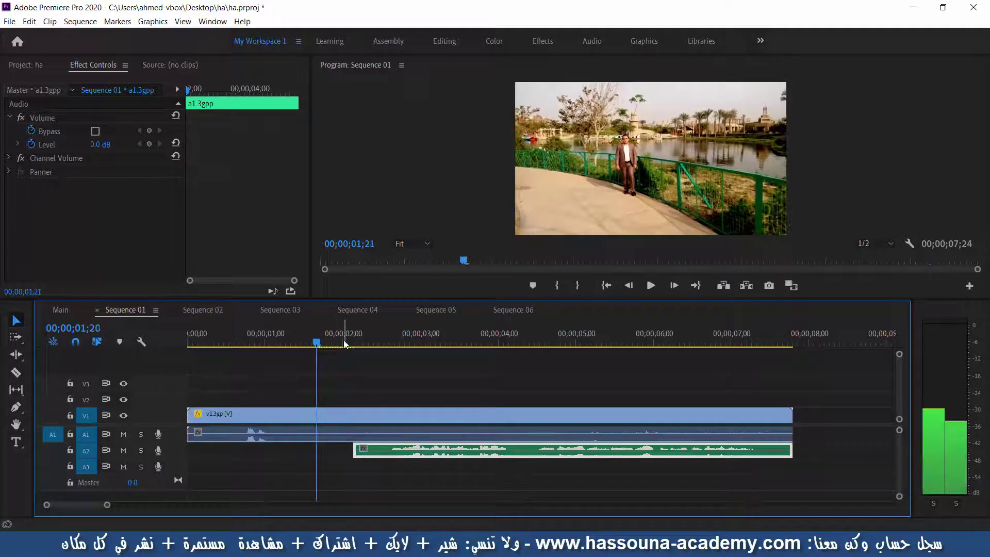
pyautogui.press('Left')
pyautogui.press('Left')
pyautogui.press('Left')
pyautogui.press('Left')
pyautogui.press('Left')
pyautogui.press('Left')
pyautogui.press('Left')
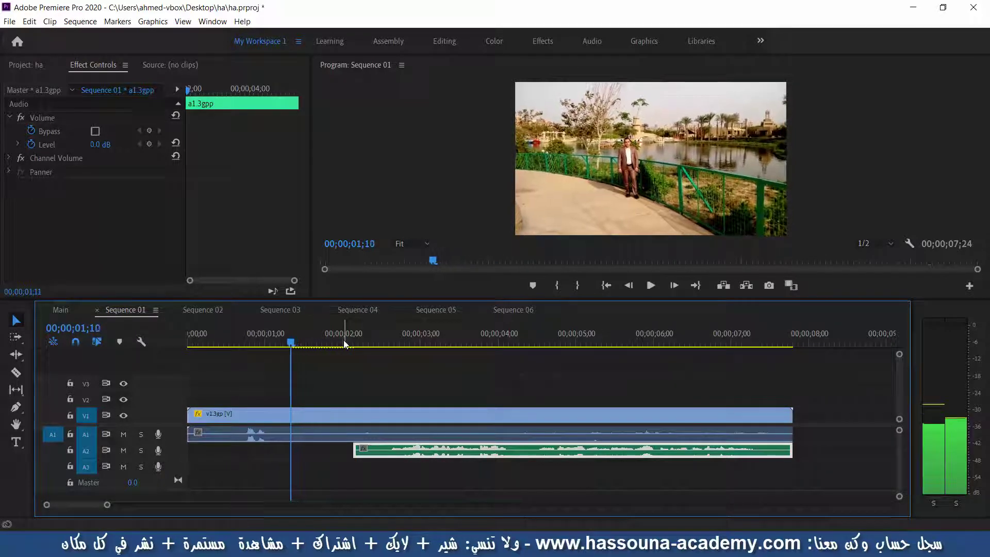
pyautogui.press('Right')
pyautogui.press('Left')
pyautogui.press('Left')
pyautogui.press('Left')
pyautogui.press('Left')
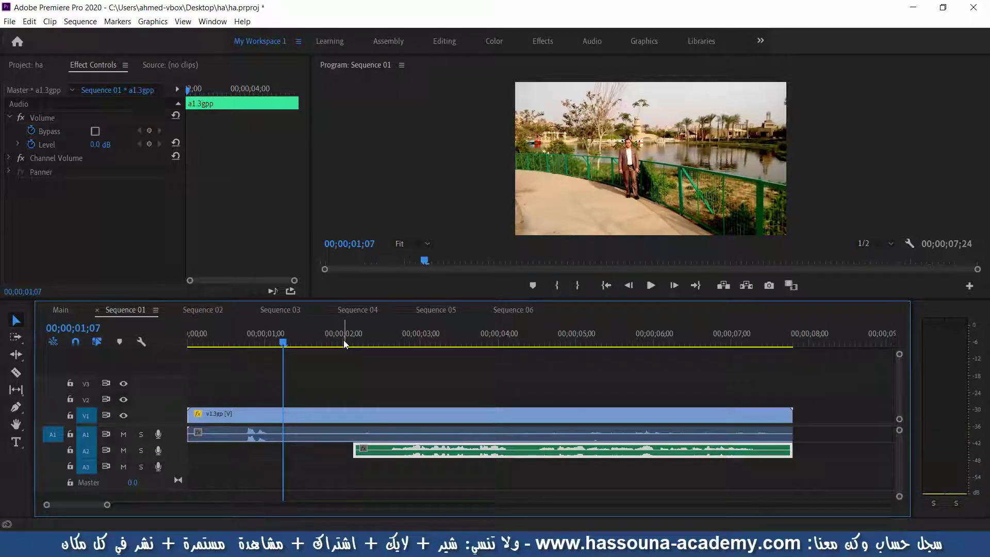
pyautogui.hotkey('ctrl', 'k')
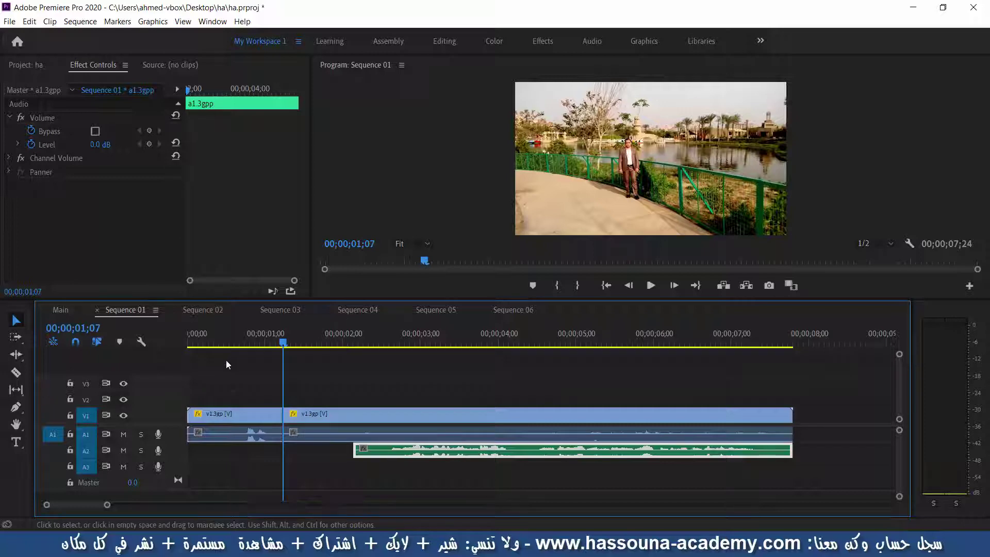
# Ripple-delete the video's first 1;07, nudge a1.3gpp earlier, and select all three clips
pyautogui.click(227, 416)
pyautogui.hotkey('shift', 'Delete')
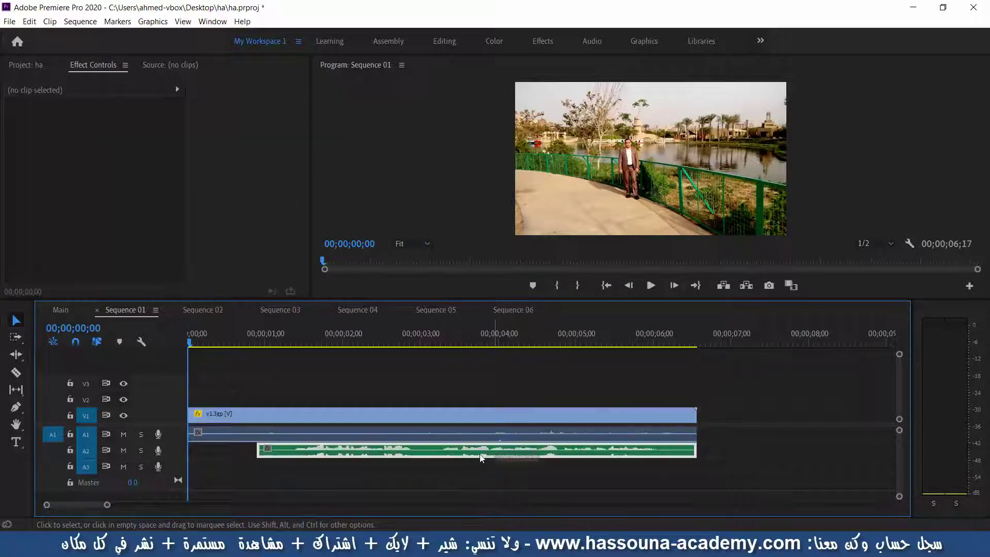
pyautogui.moveTo(500, 456); pyautogui.dragTo(473, 456)
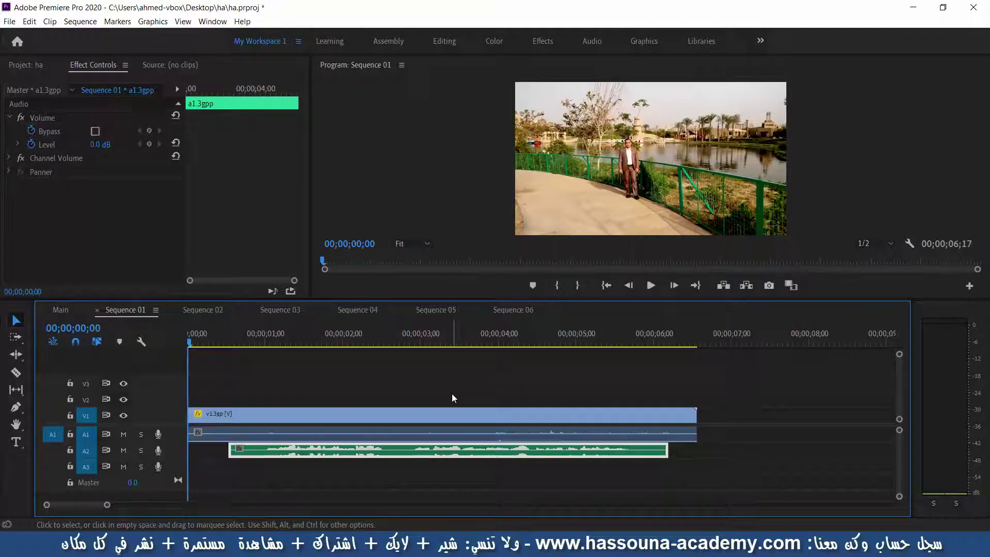
pyautogui.moveTo(452, 394); pyautogui.dragTo(400, 484)
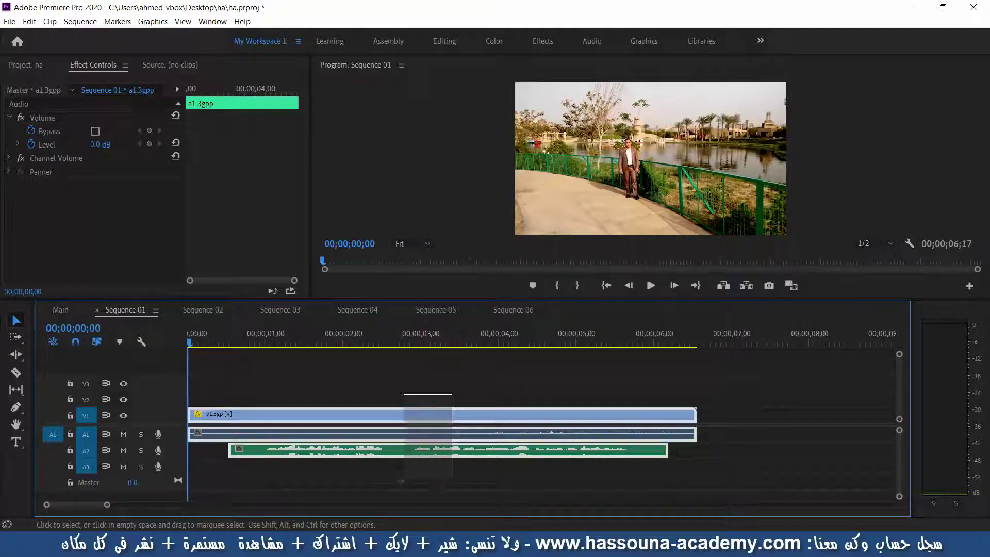
# Synchronize the selected clips by audio, then close the failure alert
pyautogui.rightClick(411, 419)
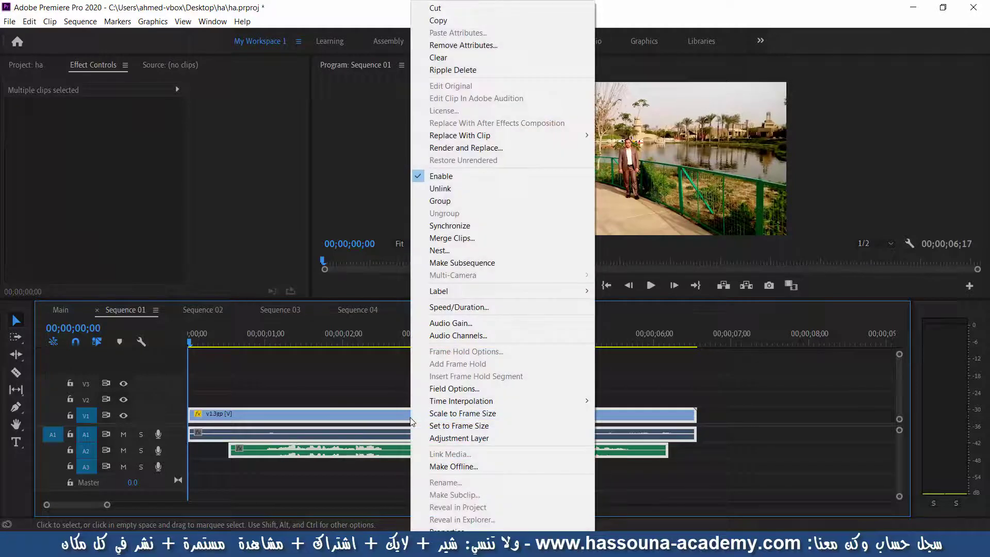
pyautogui.click(440, 227)
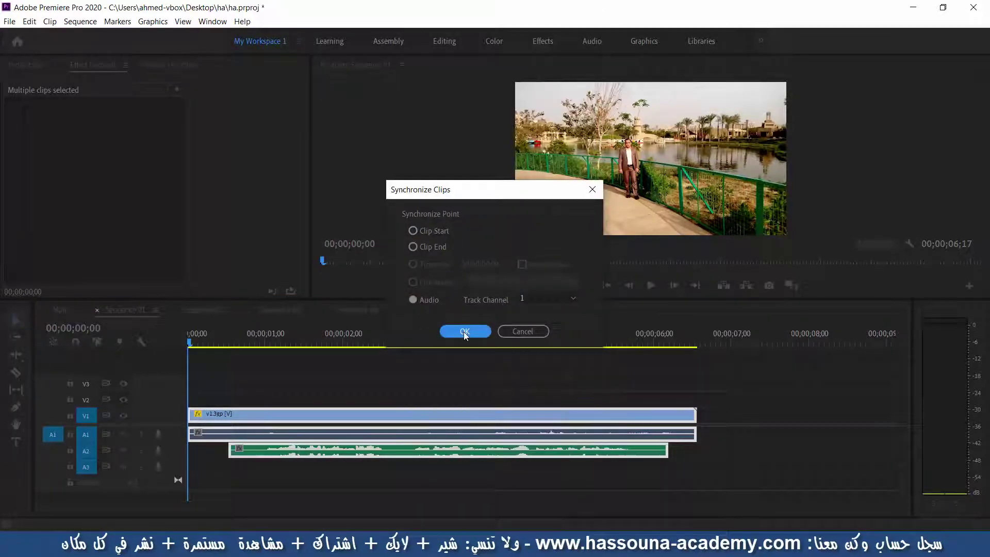
pyautogui.click(464, 332)
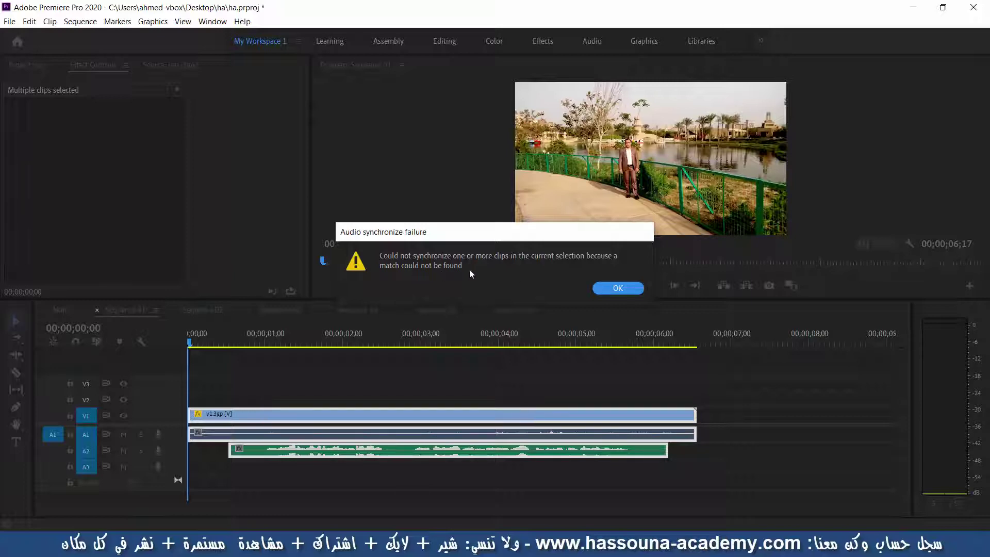
pyautogui.click(617, 289)
# Select v1.3gp, turn off volume animation, and set its Level to 15 dB
pyautogui.click(539, 395)
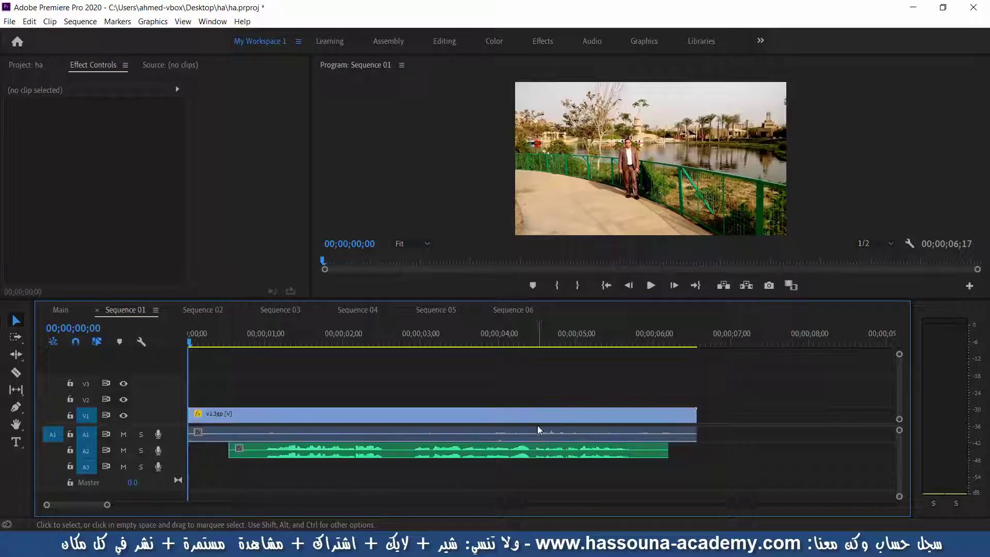
pyautogui.click(536, 434)
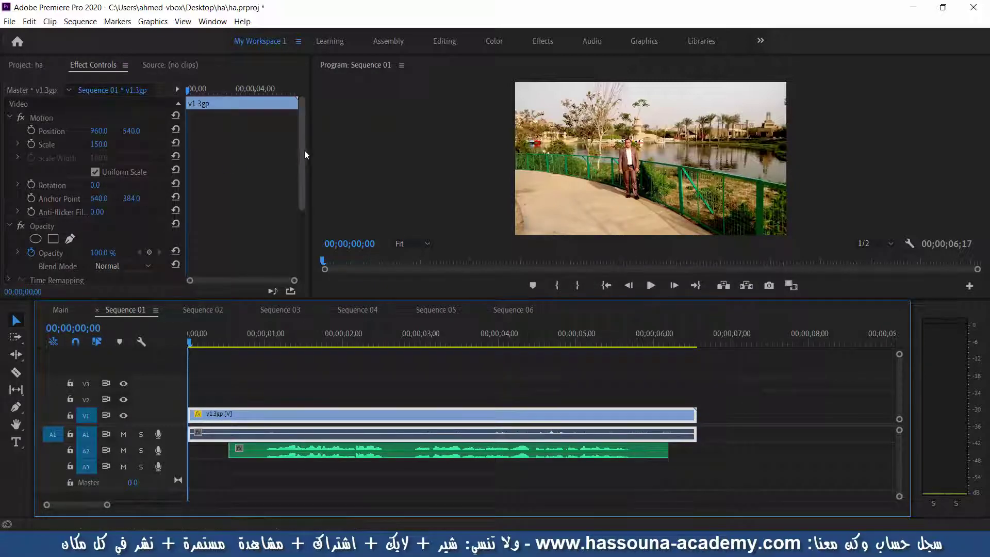
pyautogui.moveTo(305, 148); pyautogui.dragTo(305, 224)
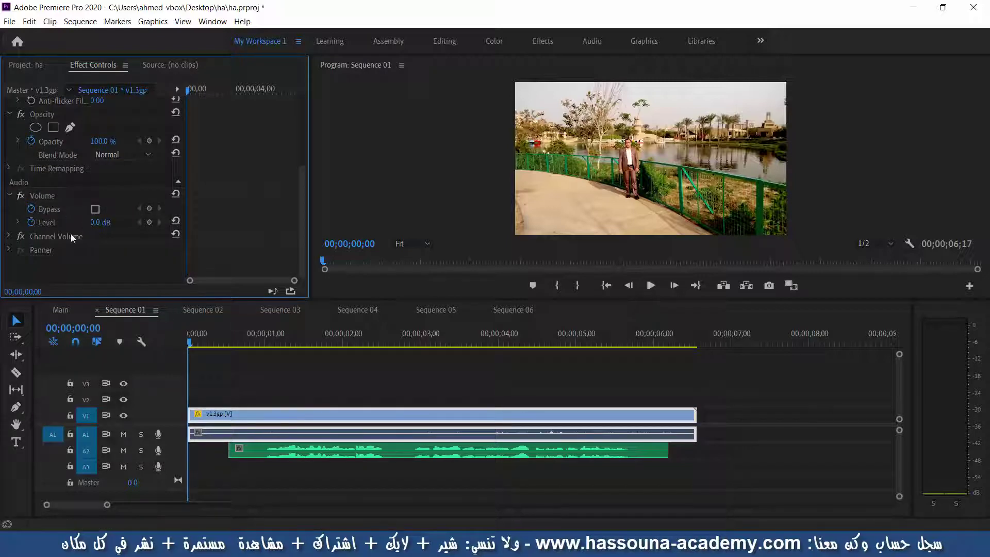
pyautogui.click(31, 222)
pyautogui.click(101, 223)
pyautogui.write('15')
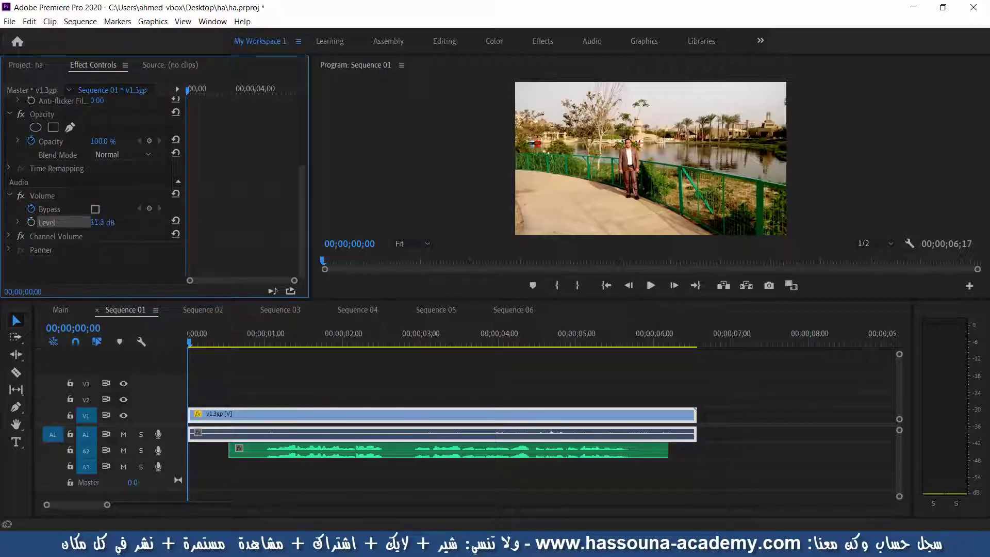
pyautogui.press('Return')
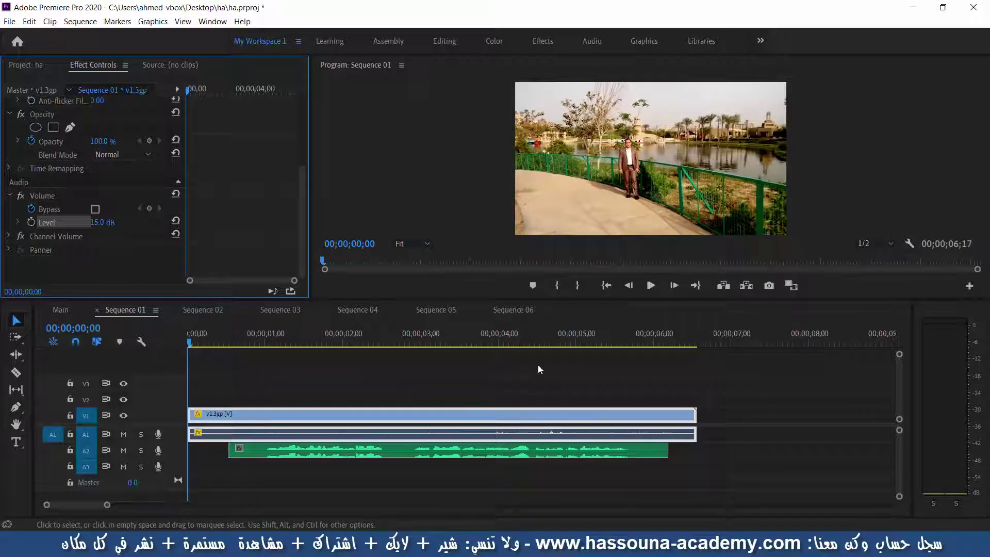
pyautogui.moveTo(369, 451); pyautogui.dragTo(701, 451)
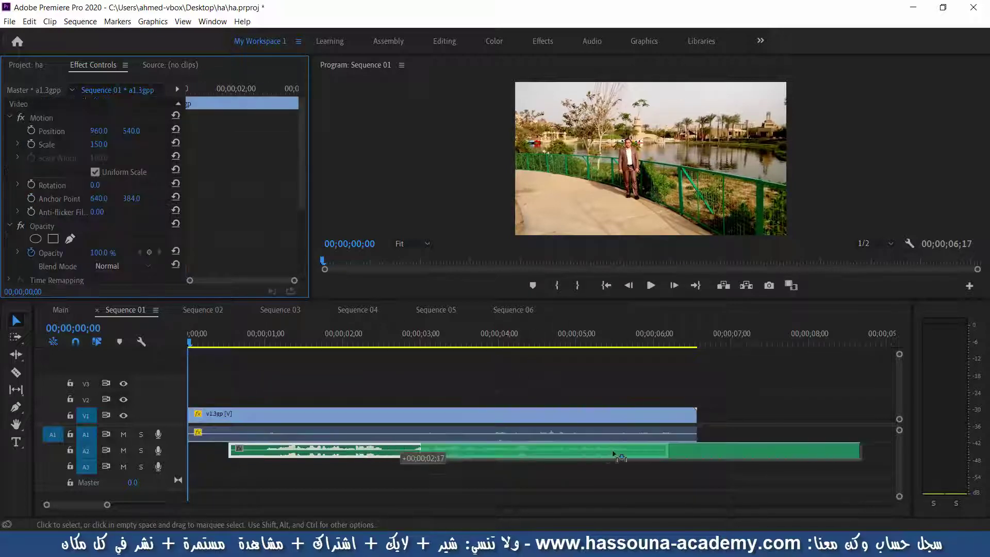
pyautogui.click(333, 341)
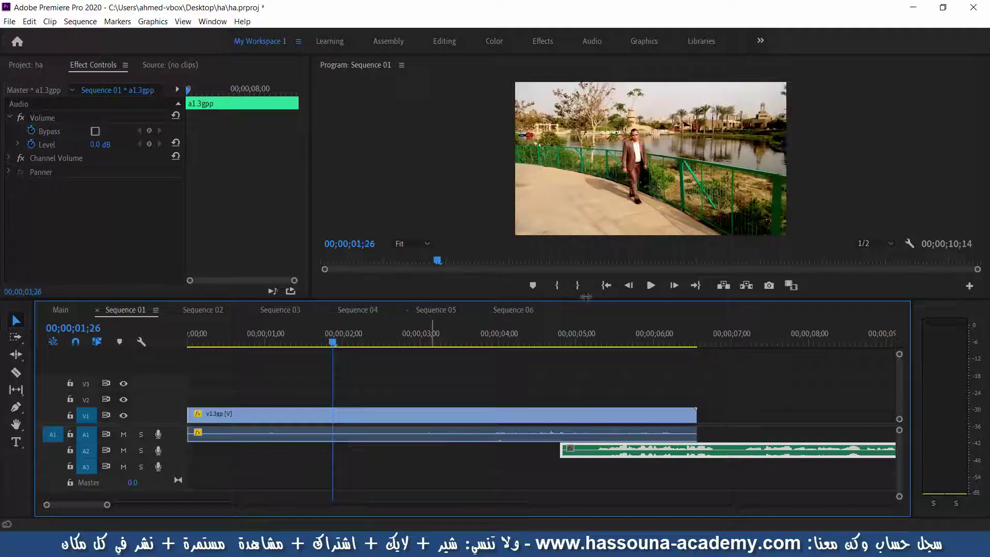
pyautogui.click(651, 285)
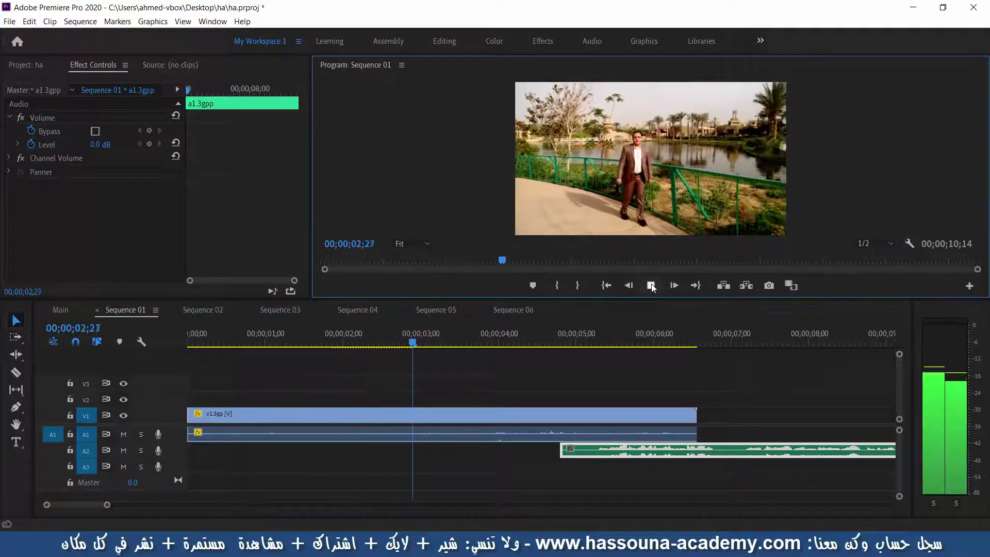
pyautogui.click(651, 285)
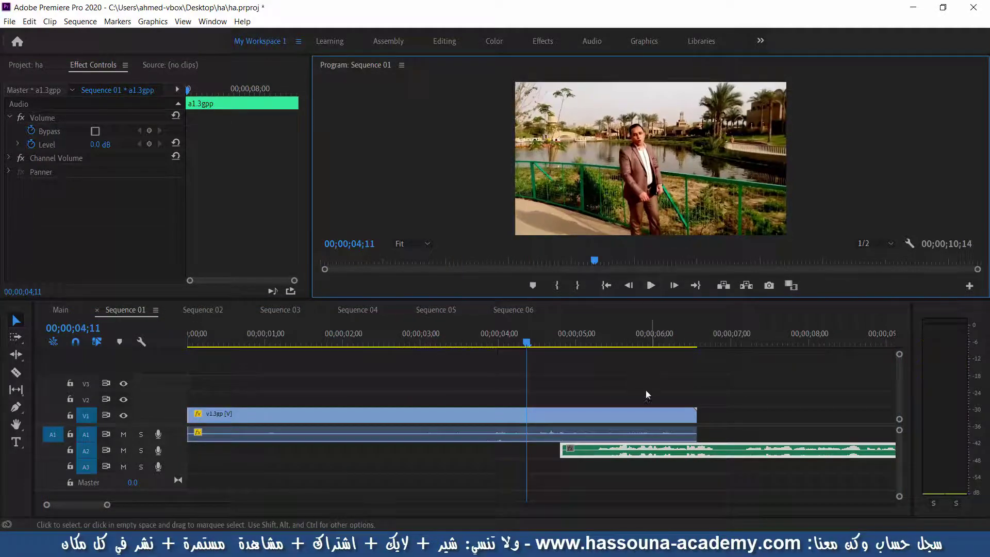
pyautogui.moveTo(664, 450); pyautogui.dragTo(332, 451)
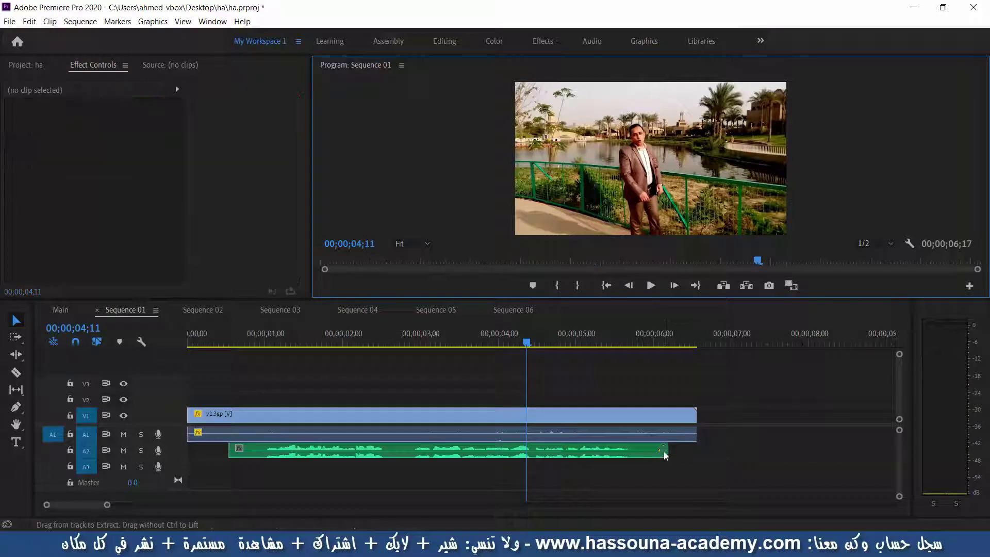
# Select the video and both audio clips, synchronize by audio, and close the no-match alert
pyautogui.click(644, 391)
pyautogui.moveTo(644, 390); pyautogui.dragTo(515, 462)
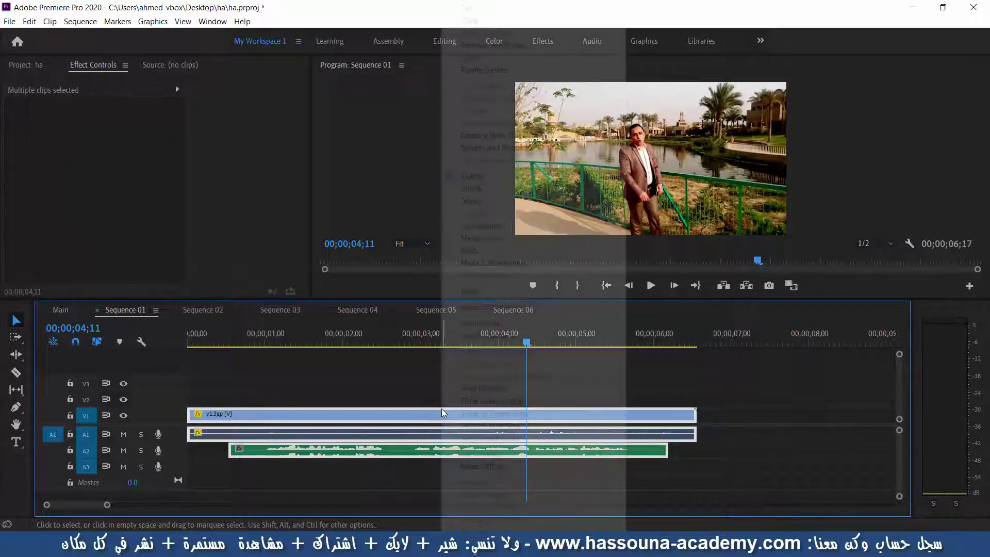
pyautogui.rightClick(442, 413)
pyautogui.click(487, 226)
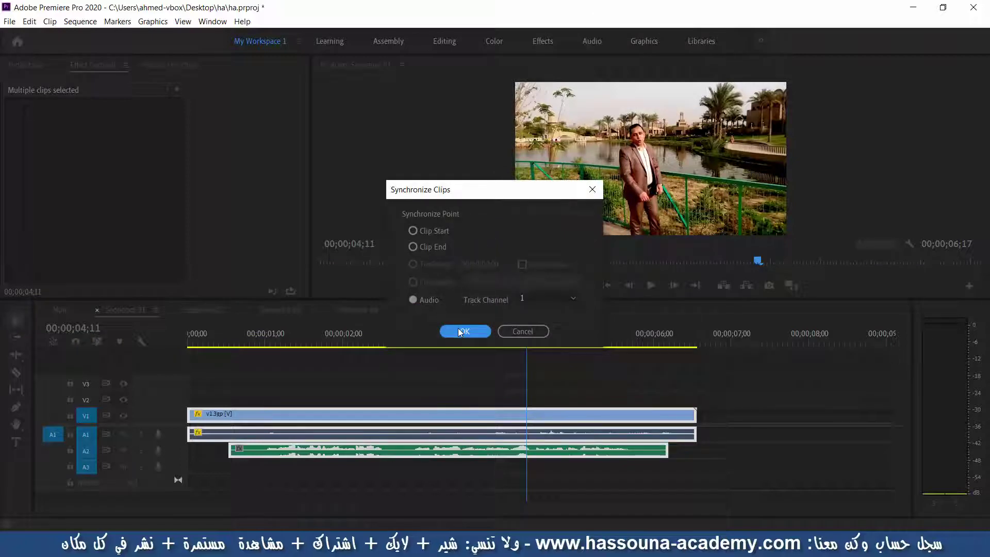
pyautogui.click(460, 331)
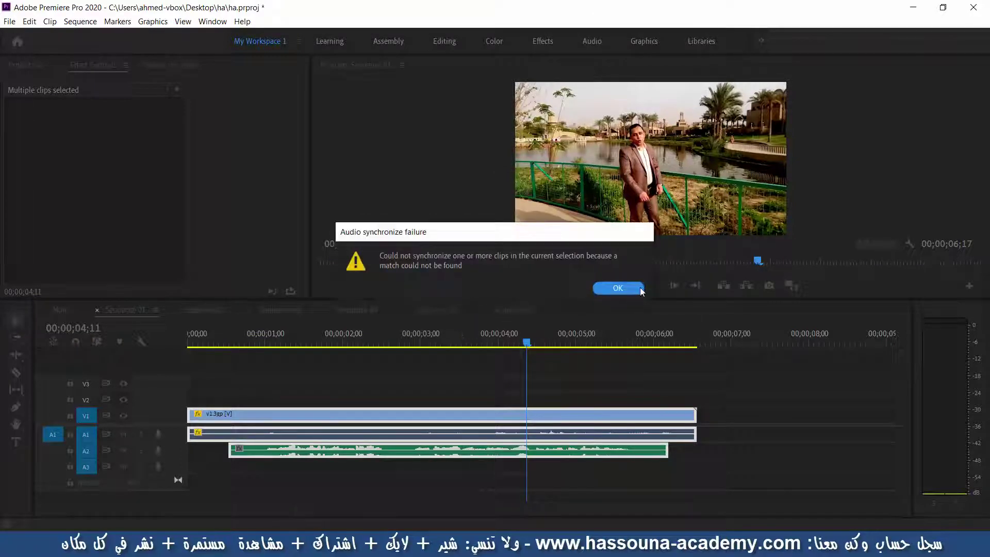
pyautogui.click(639, 289)
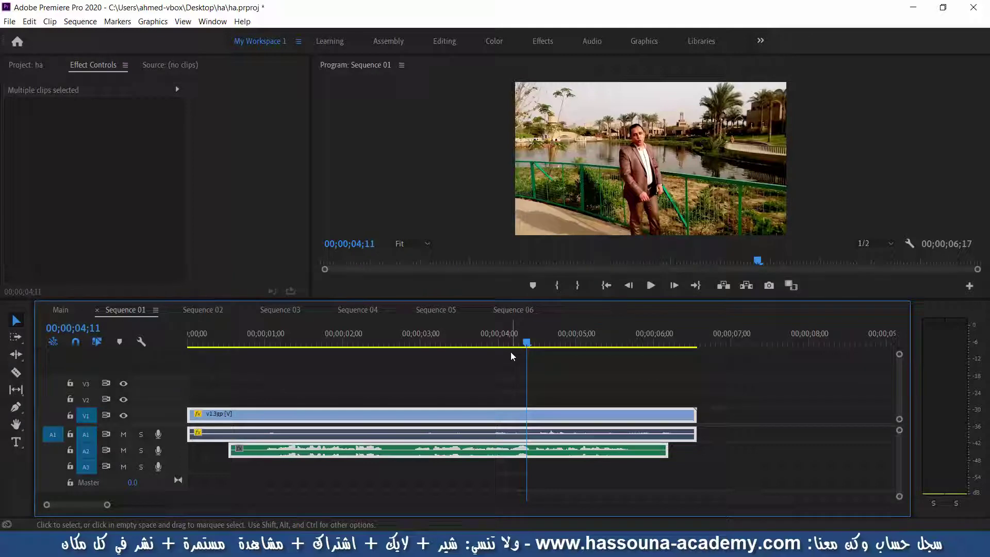
# Move the a1.3gpp audio much later and preview it from 00;00;03;27
pyautogui.click(367, 394)
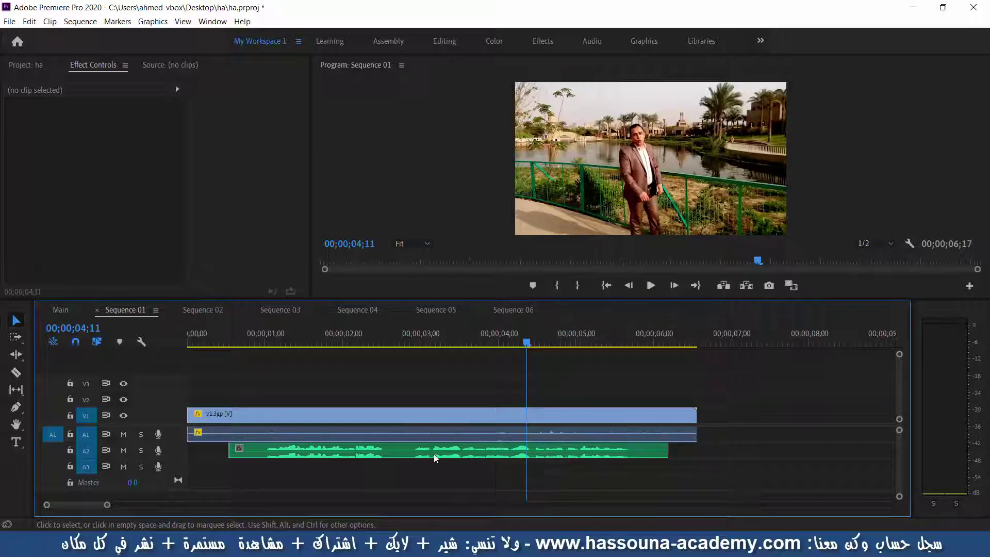
pyautogui.moveTo(397, 454); pyautogui.dragTo(867, 456)
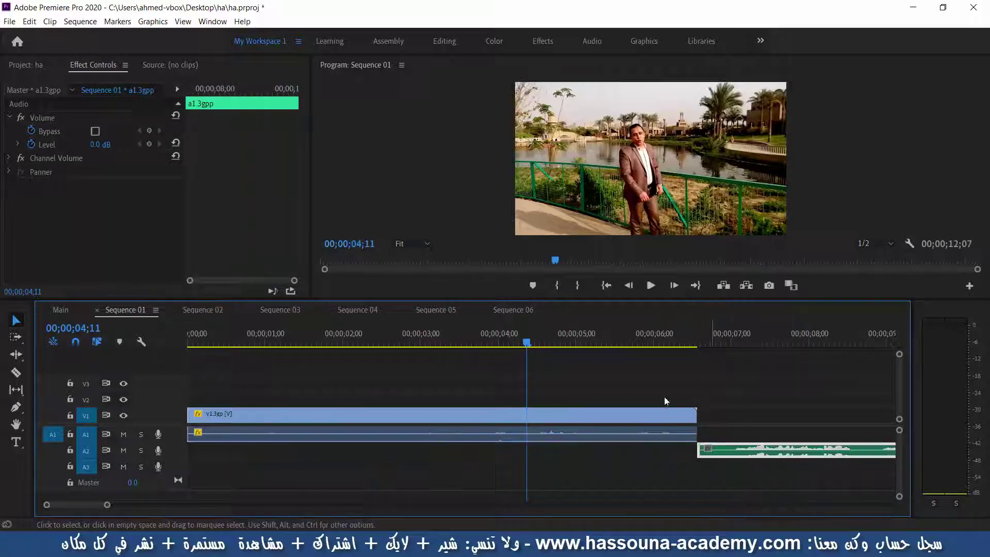
pyautogui.click(492, 340)
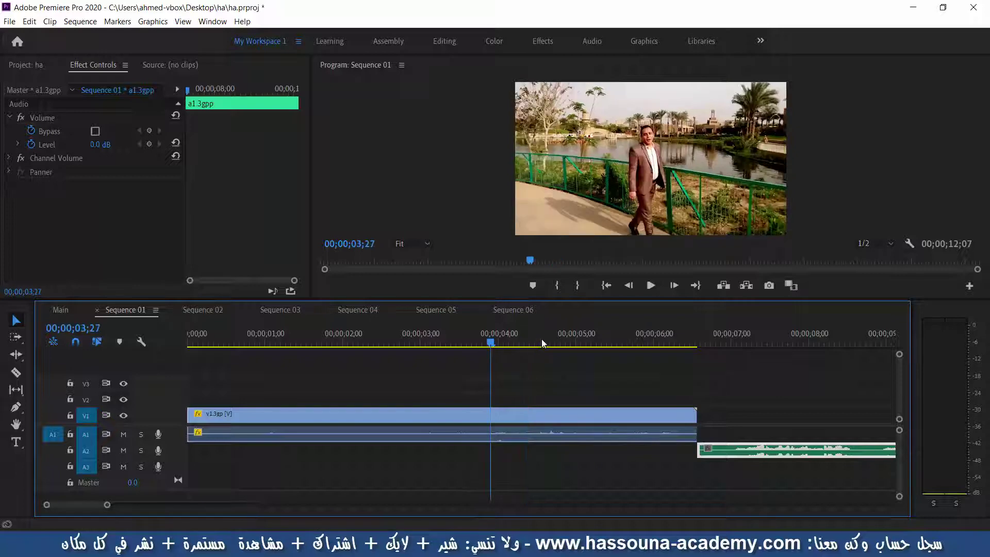
pyautogui.click(652, 287)
pyautogui.click(652, 287)
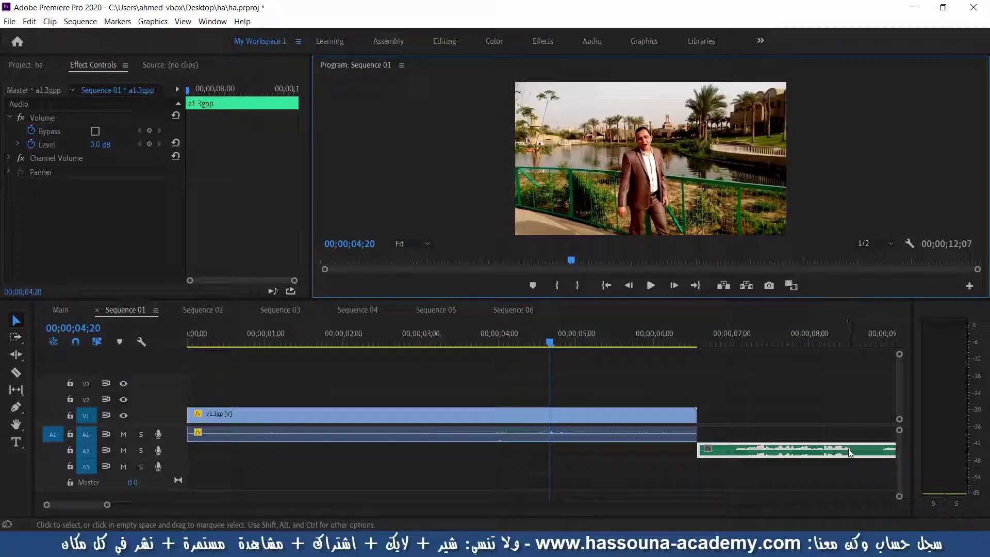
# Slide the audio back so it ends with the video at 00;00;06;17, then replay to check
pyautogui.moveTo(843, 447); pyautogui.dragTo(487, 454)
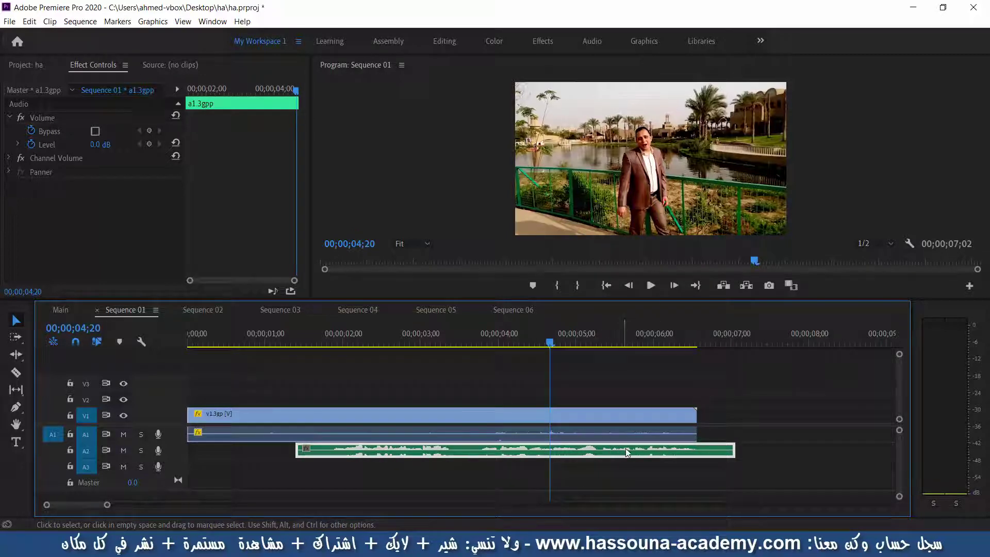
pyautogui.moveTo(620, 453); pyautogui.dragTo(580, 452)
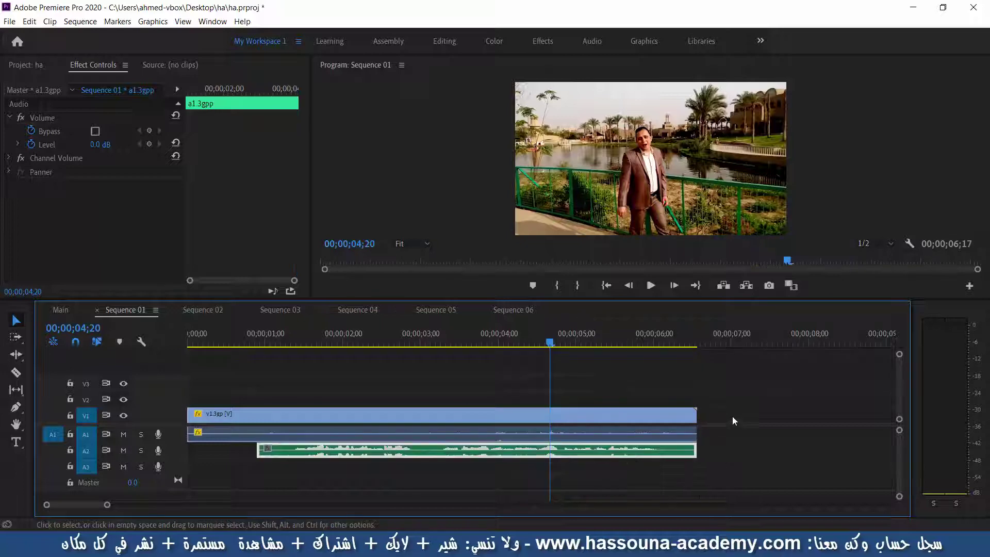
pyautogui.click(527, 344)
pyautogui.click(651, 285)
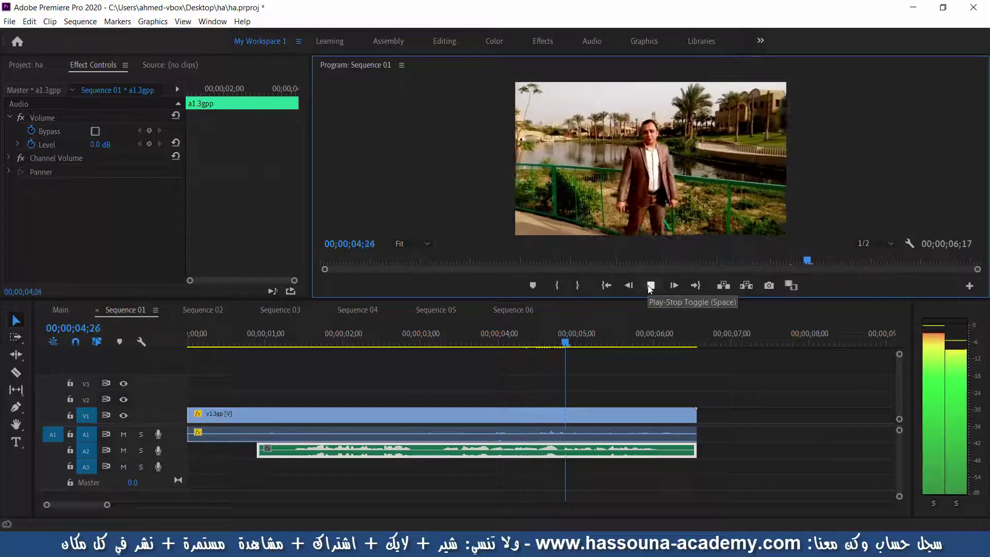
pyautogui.press('space')
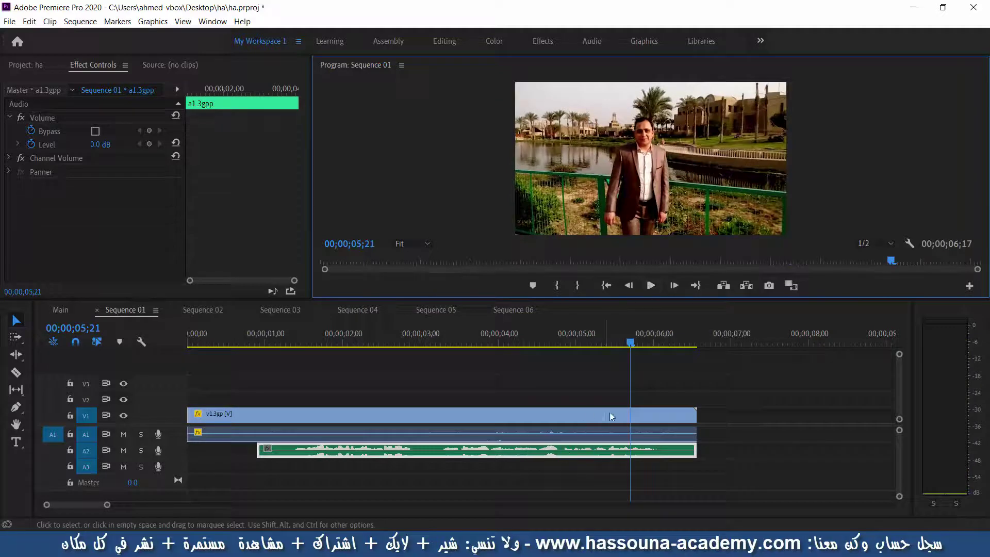
# Move the v1.3gp clip slightly later and replay from about 00;00;04;04 to check alignment
pyautogui.moveTo(652, 417); pyautogui.dragTo(699, 418)
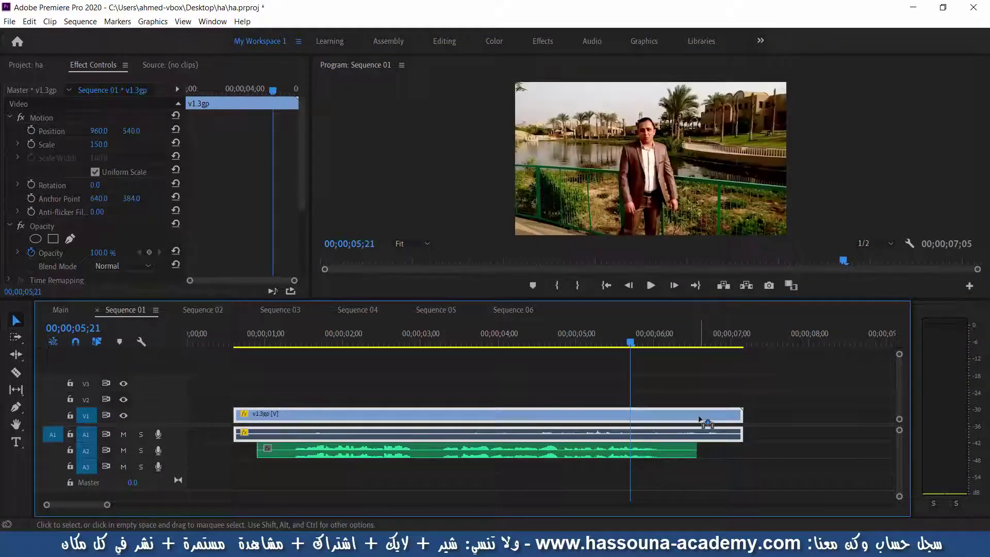
pyautogui.click(521, 346)
pyautogui.click(650, 285)
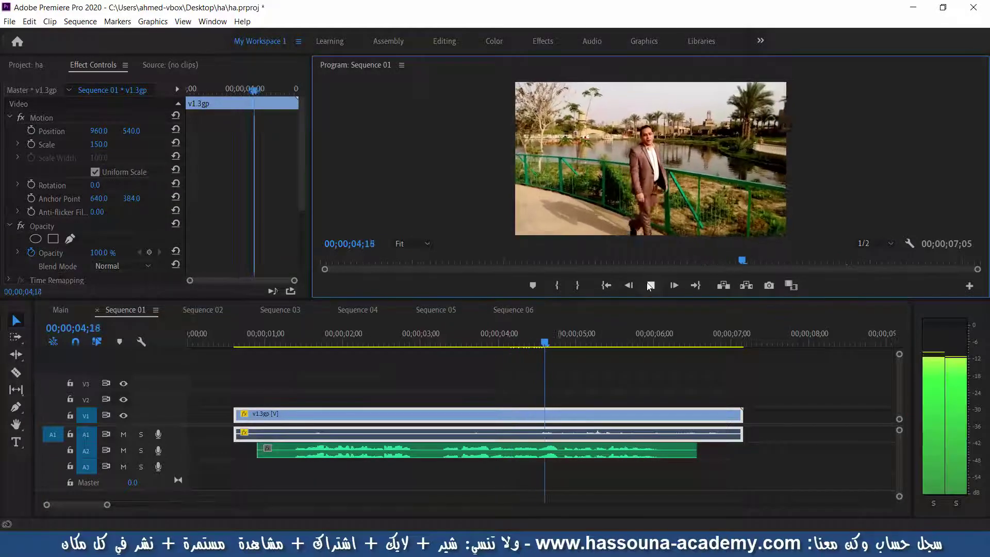
pyautogui.click(648, 285)
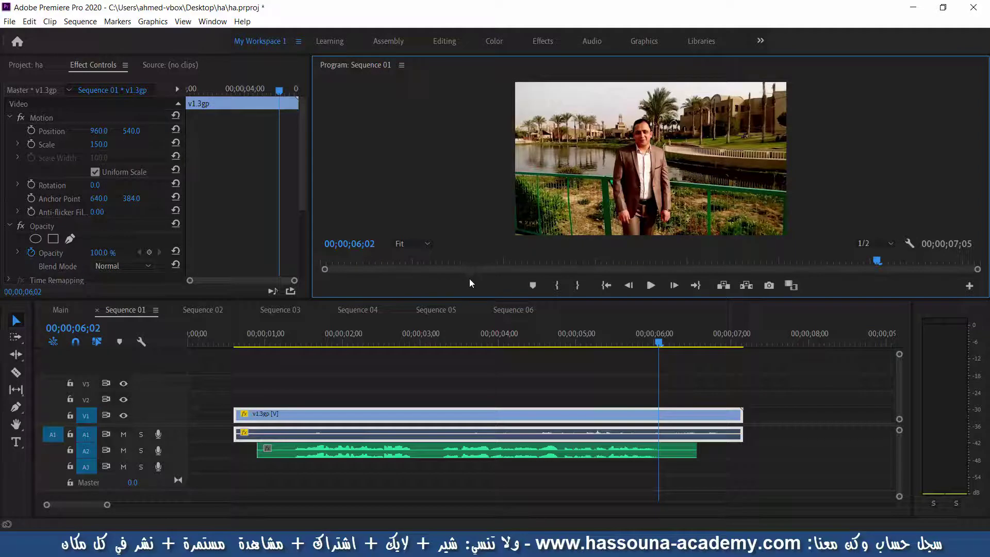
# Zoom the timeline in around the playhead, save the project, and replay from 00;00;04;24
pyautogui.scroll(5, 471, 272)
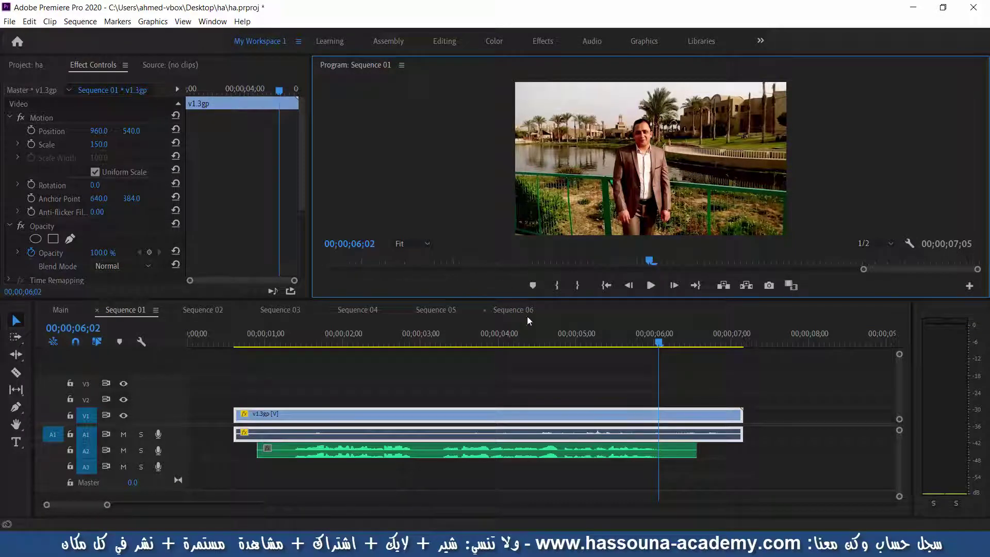
pyautogui.click(578, 318)
pyautogui.press('=')
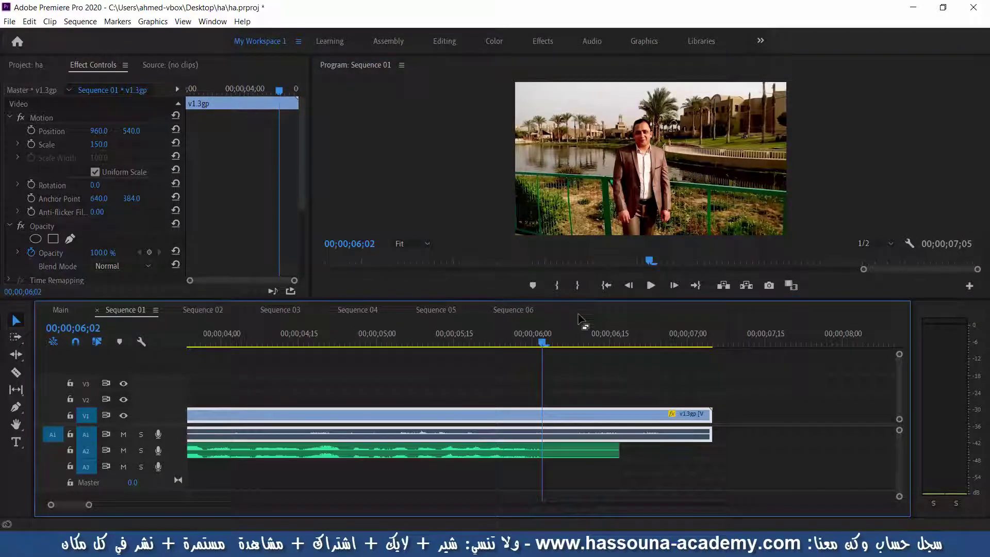
pyautogui.click(348, 340)
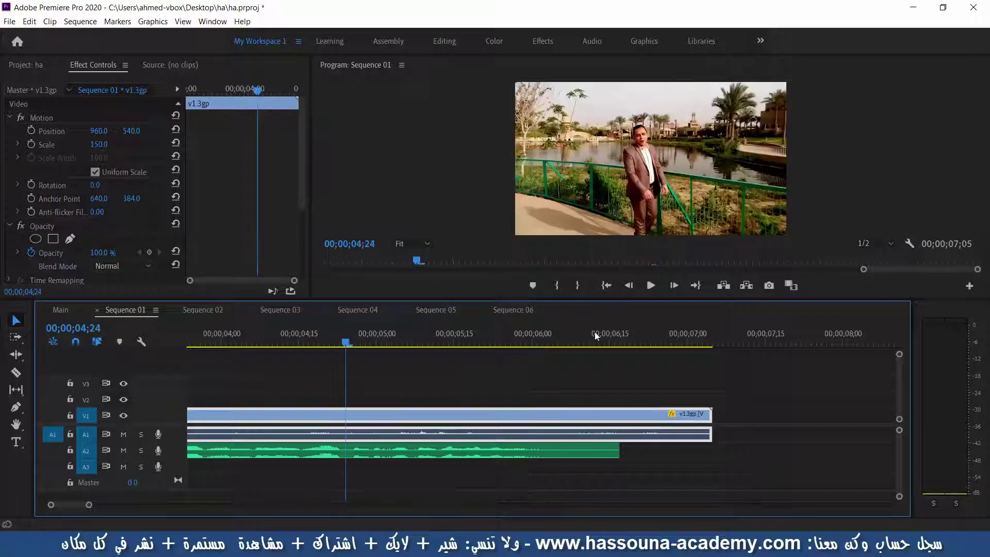
pyautogui.hotkey('ctrl', 's')
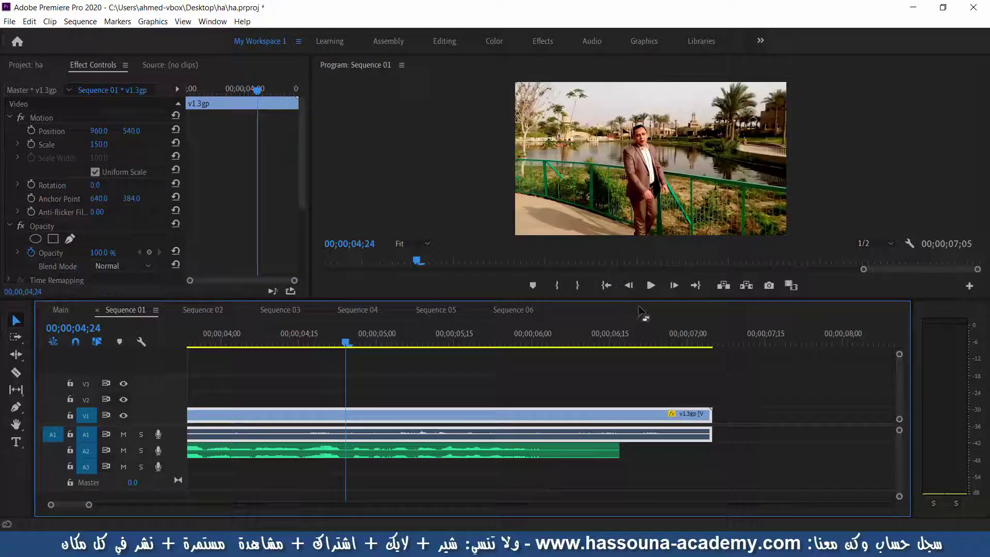
pyautogui.click(651, 286)
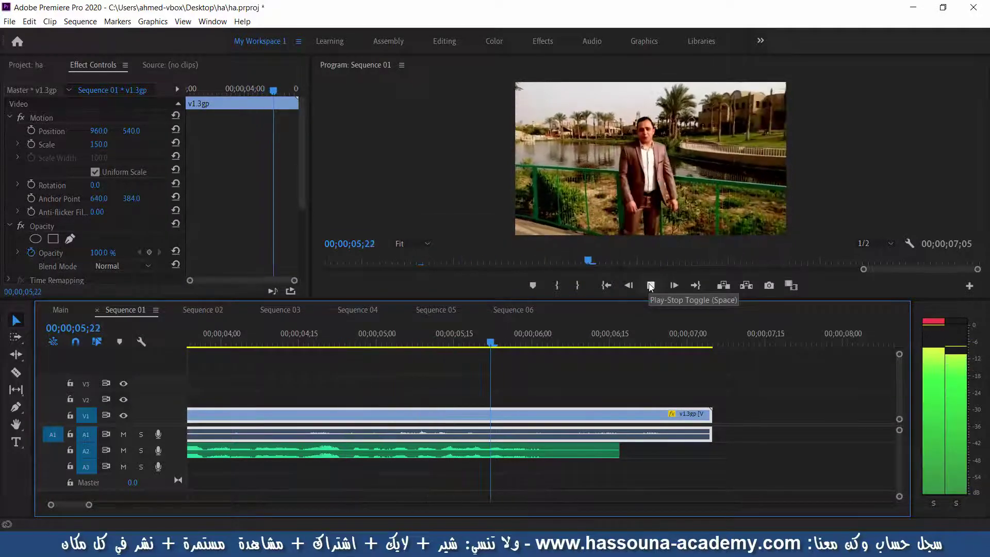
pyautogui.click(651, 286)
# Replay from 00;00;04;09 and park at 00;00;04;08 with the Program Monitor active
pyautogui.click(267, 344)
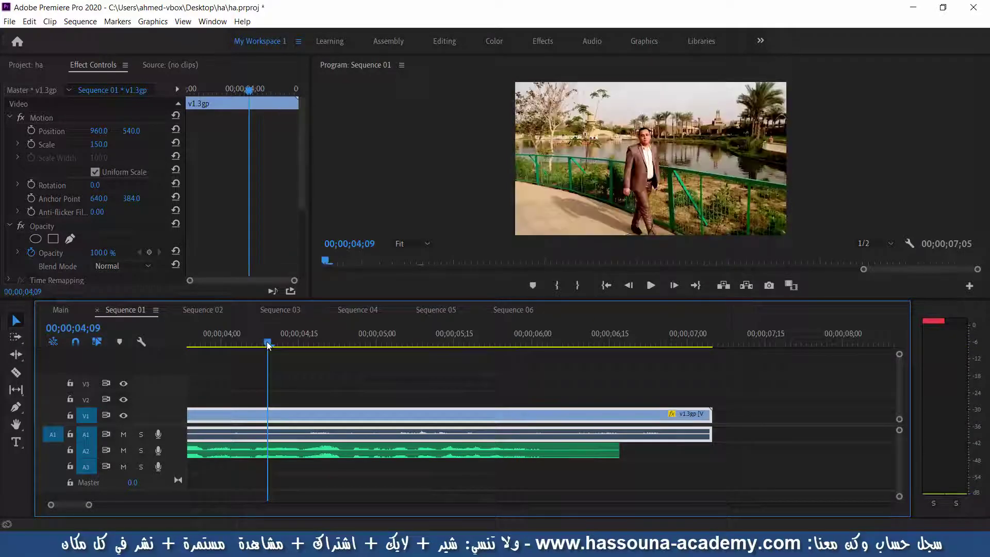
pyautogui.press('space')
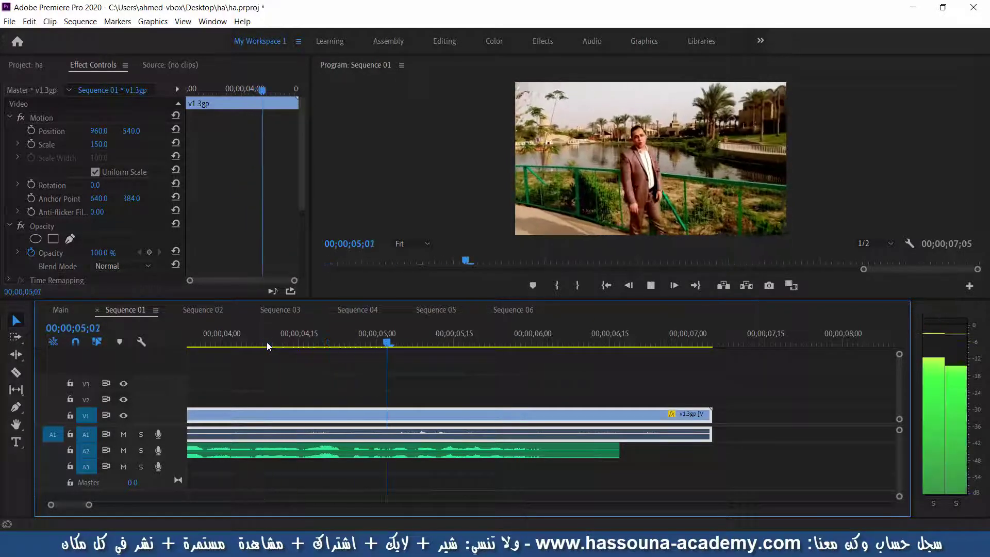
pyautogui.press('space')
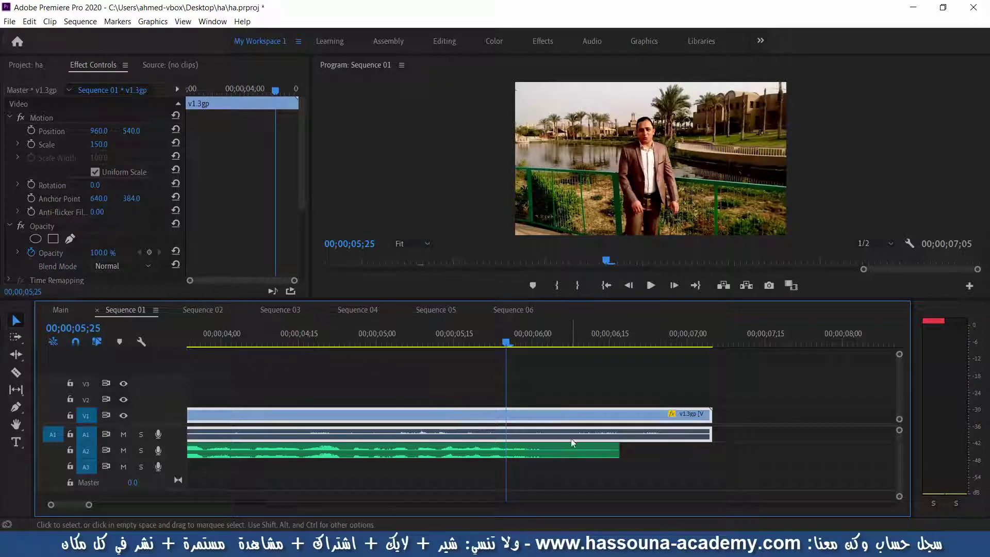
pyautogui.click(262, 345)
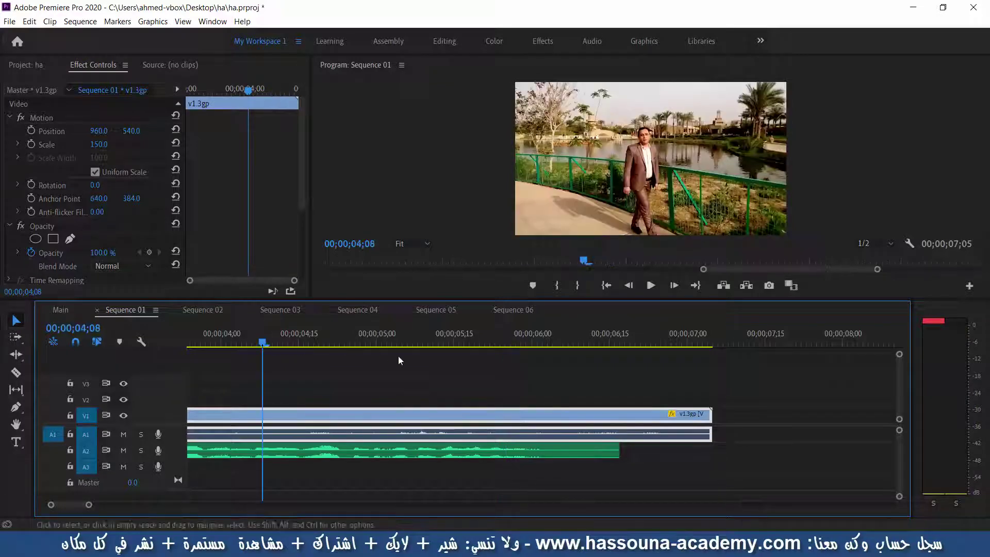
pyautogui.click(481, 160)
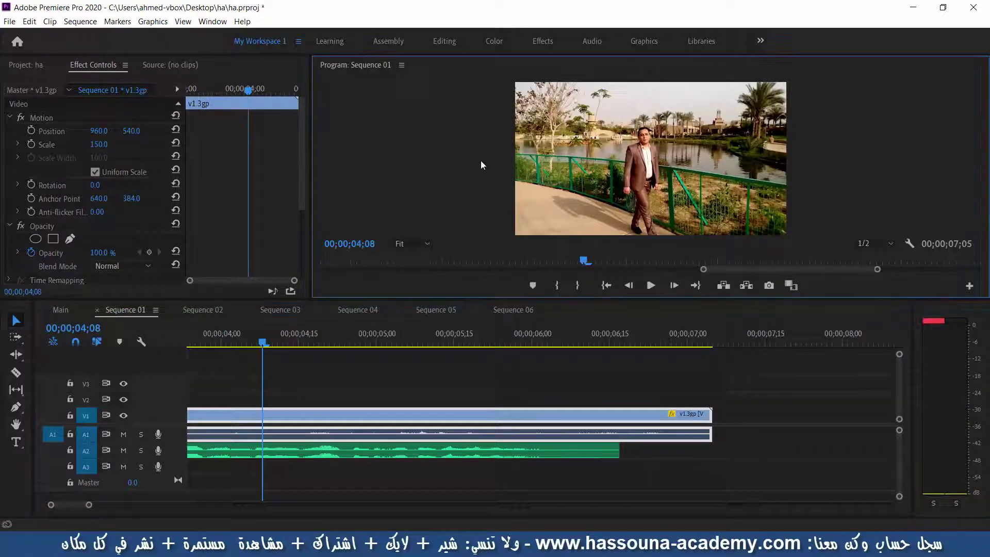
# Maximize the Program Monitor, play from about 00;00;03;18 twice, then restore the layout
pyautogui.press('`')
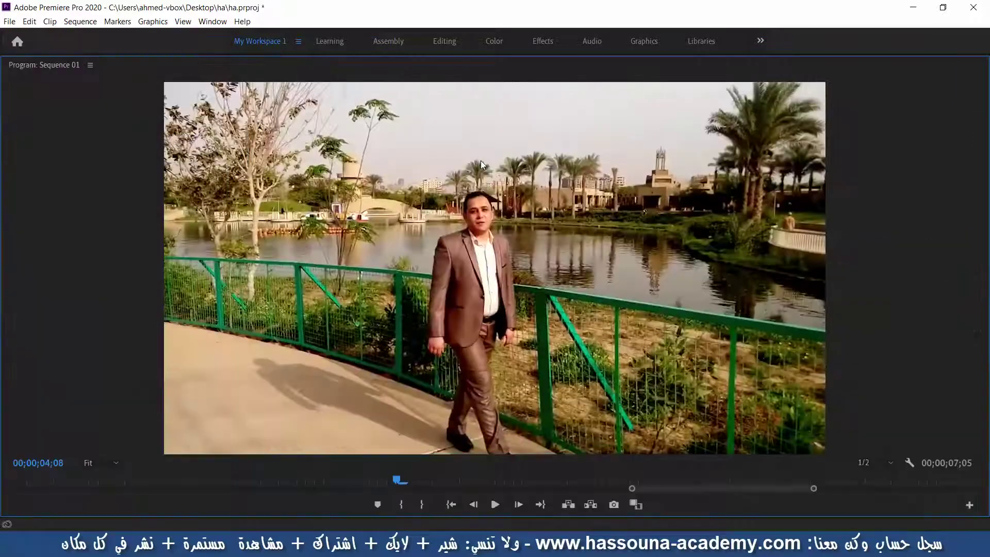
pyautogui.click(215, 484)
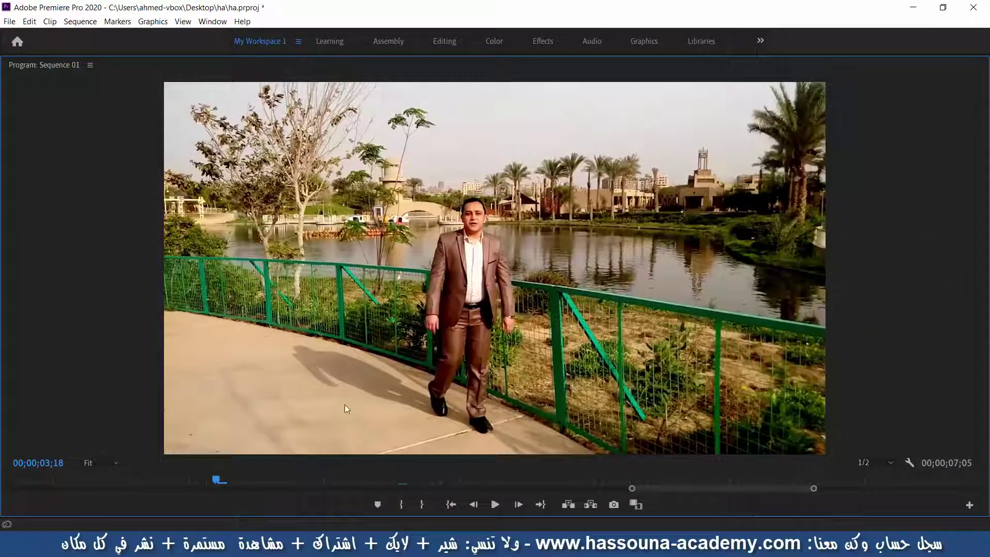
pyautogui.press('space')
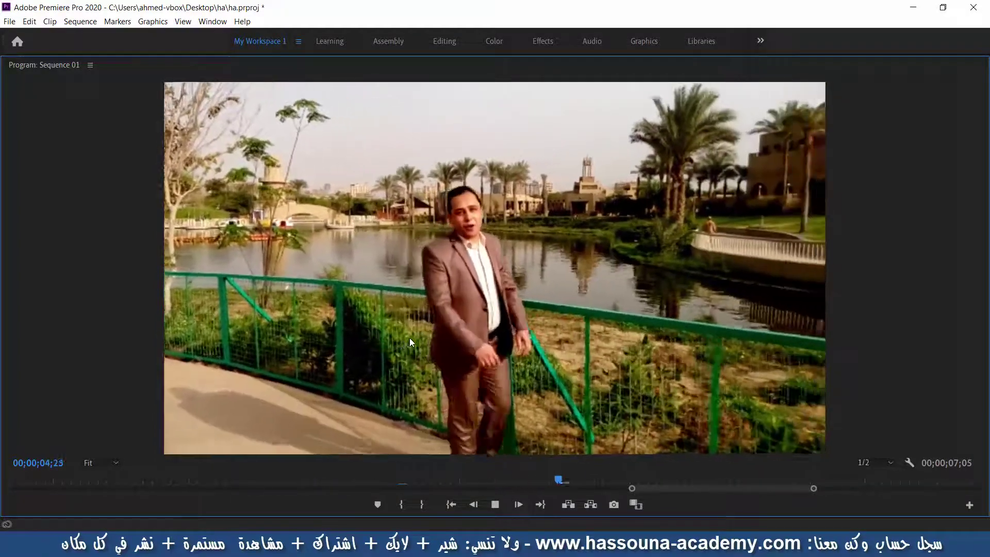
pyautogui.press('space')
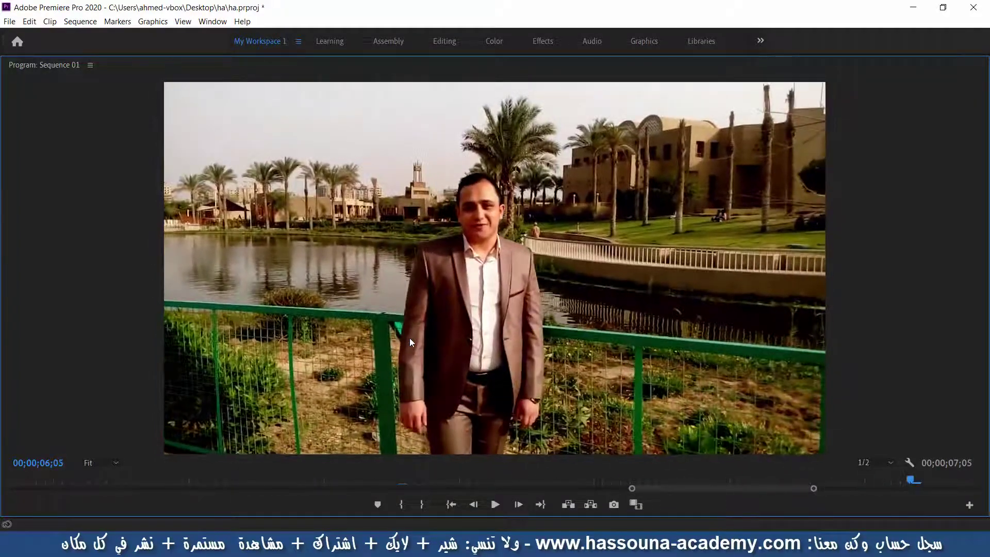
pyautogui.click(215, 485)
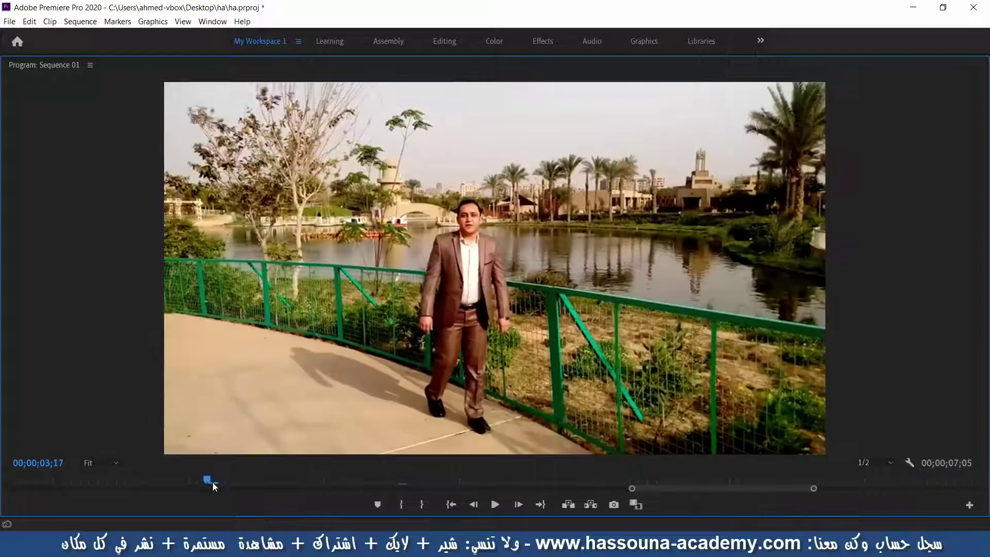
pyautogui.press('space')
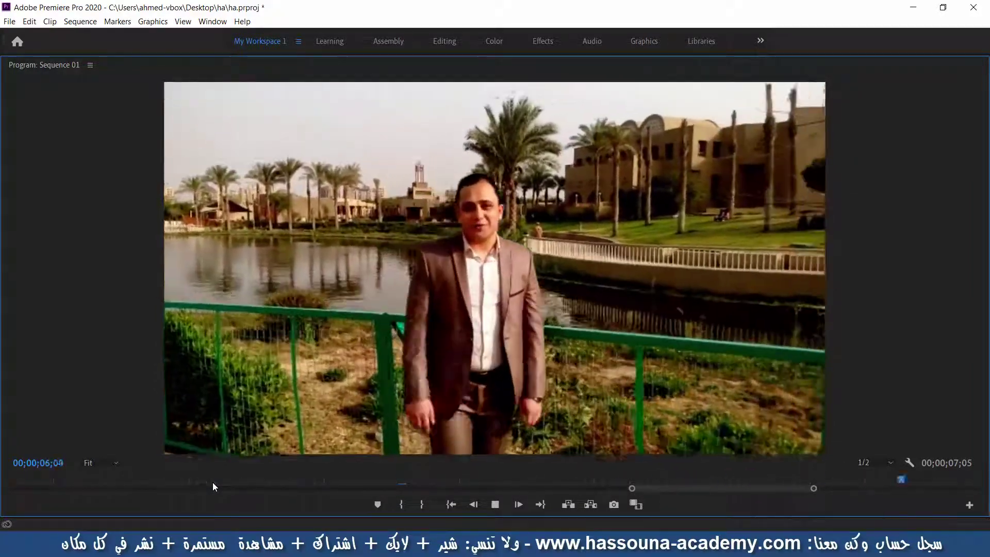
pyautogui.press('`')
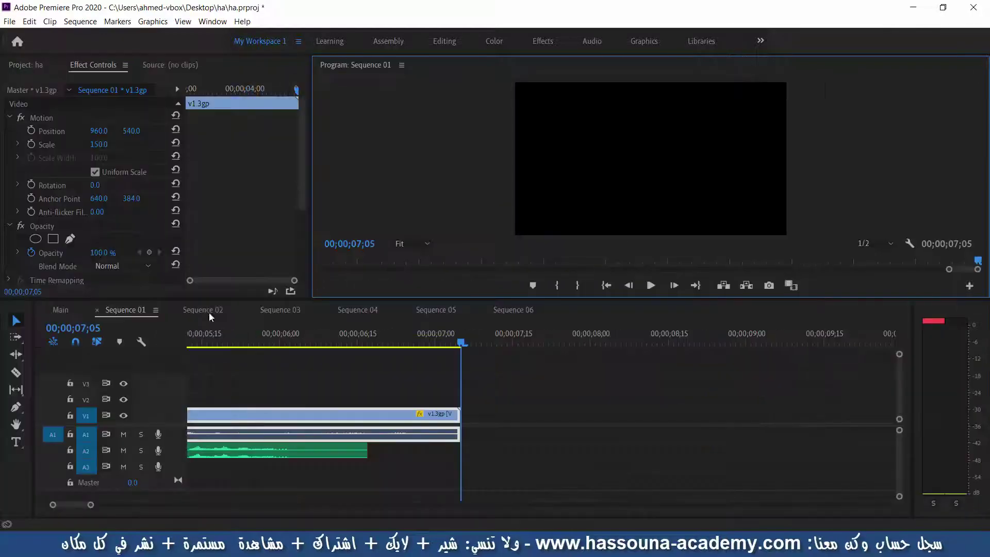
# Review the sync by playing from 00;00;01;10 in the maximized Program Monitor
pyautogui.click(338, 342)
pyautogui.click(254, 343)
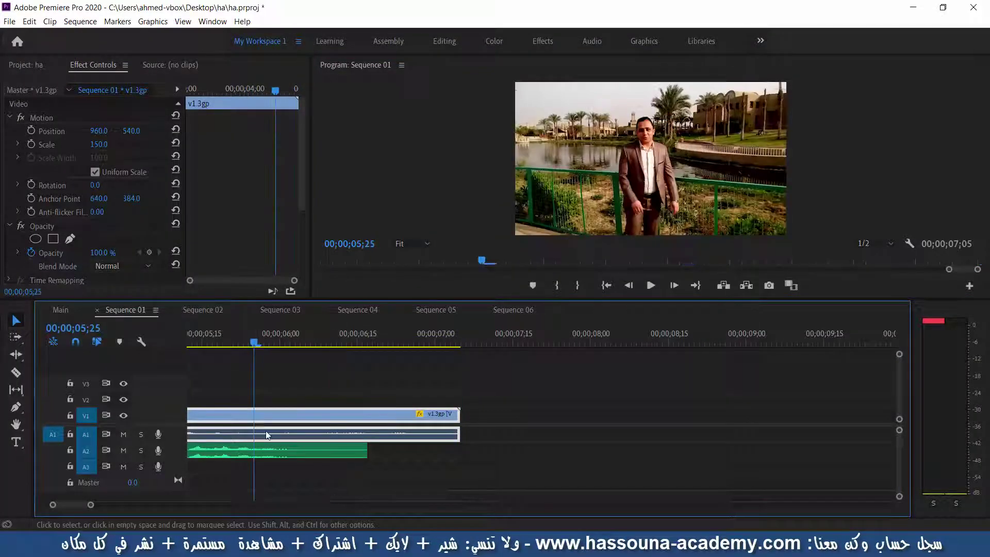
pyautogui.moveTo(78, 504); pyautogui.dragTo(72, 506)
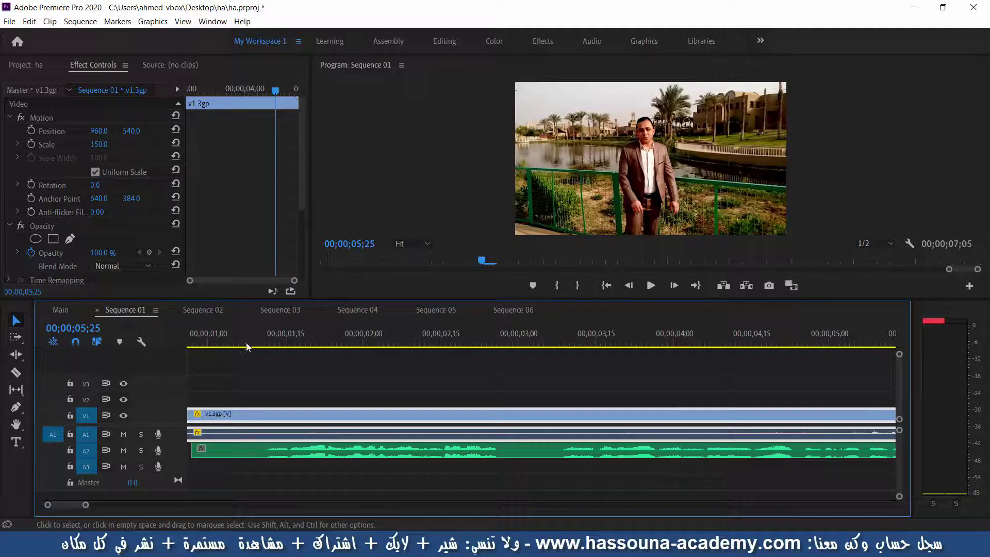
pyautogui.click(260, 343)
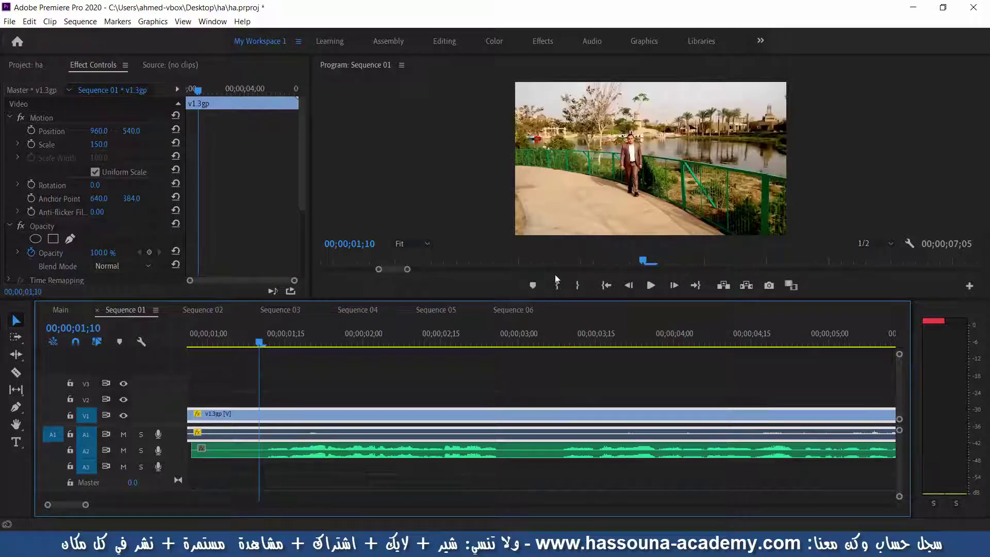
pyautogui.click(422, 173)
pyautogui.press('`')
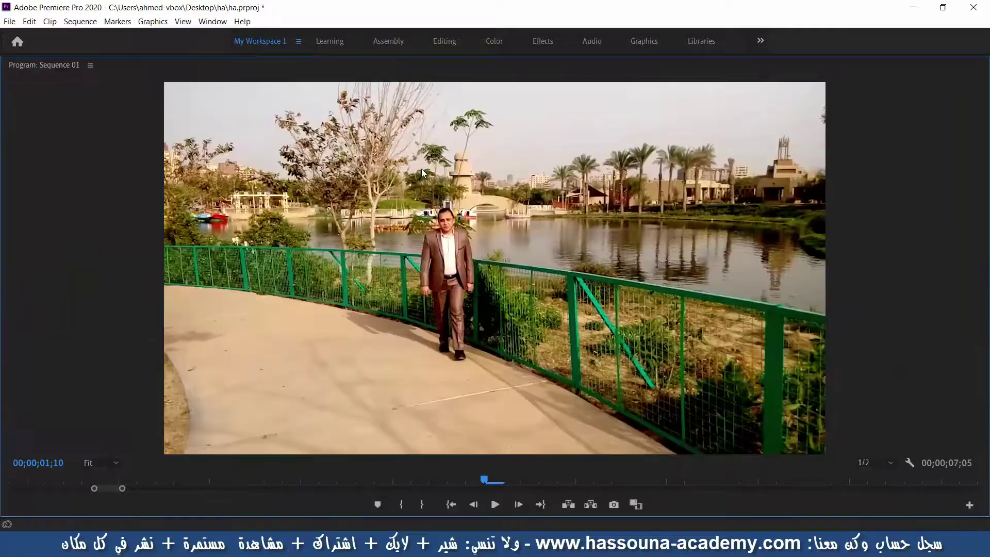
pyautogui.press('space')
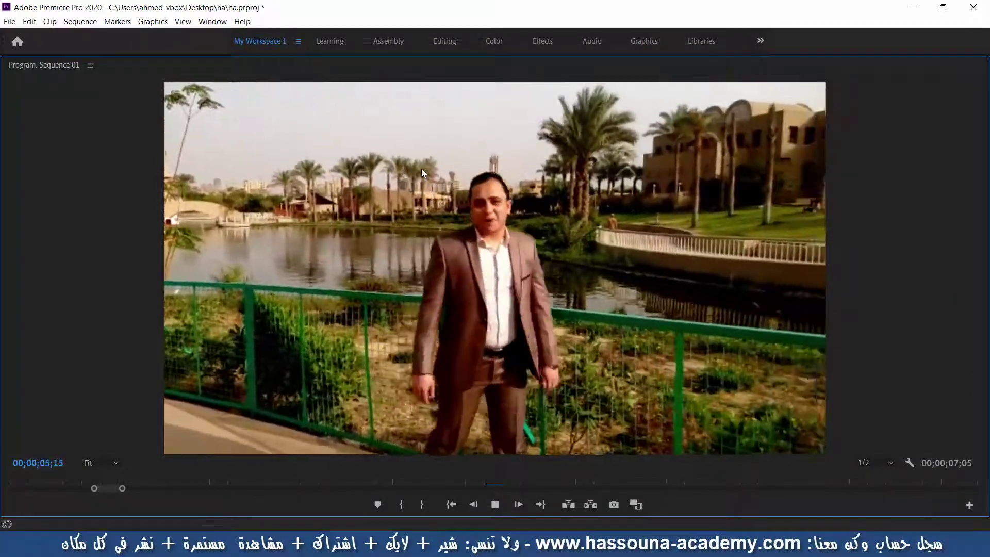
pyautogui.press('space')
# Restore the layout and delete the v1.3gp clip's original audio on track A1
pyautogui.press('`')
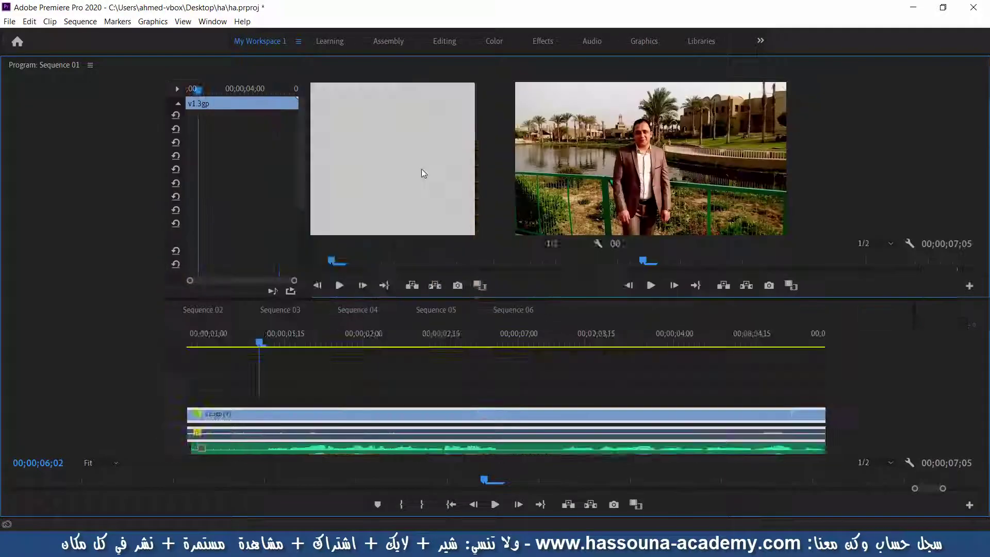
pyautogui.click(451, 422)
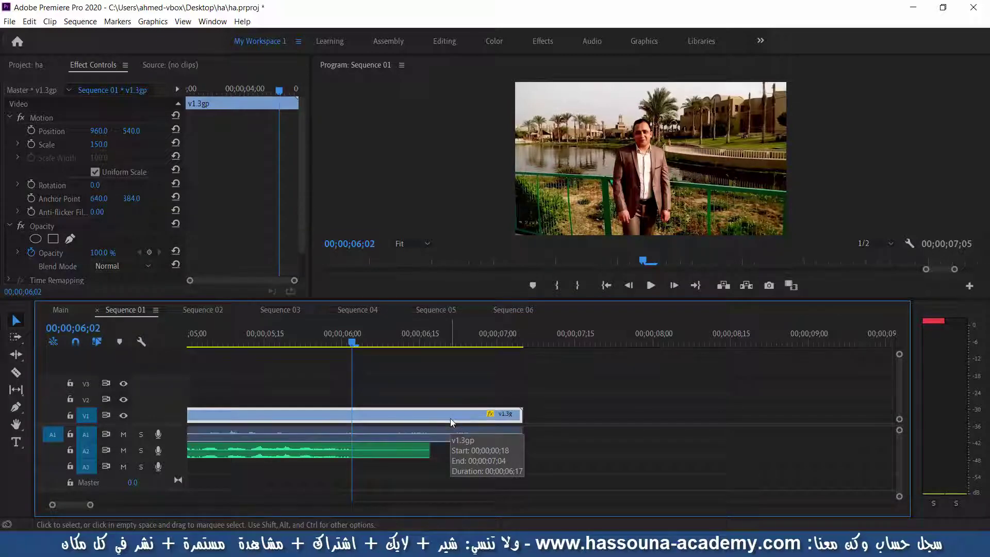
pyautogui.click(445, 436)
pyautogui.press('Delete')
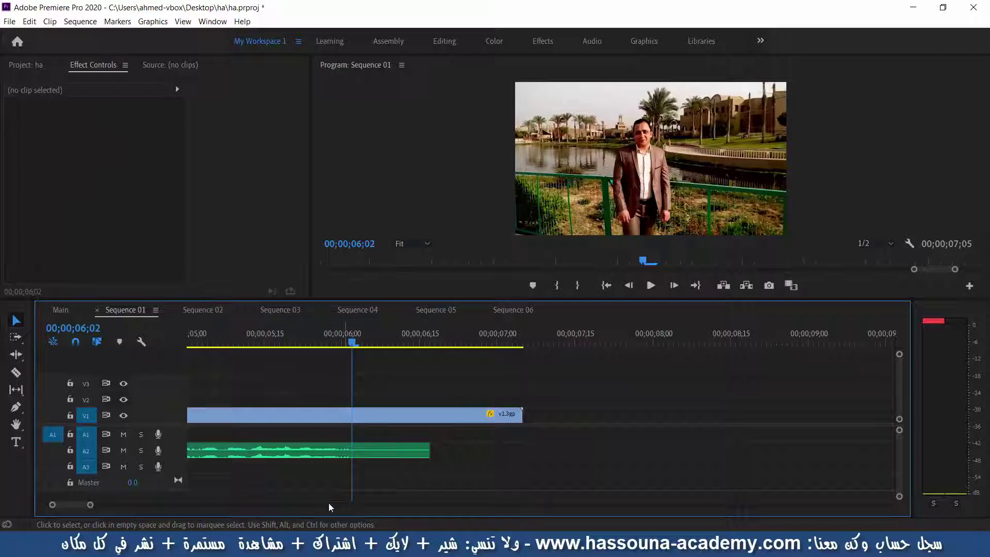
# Cut away the first 27 frames of v1.3gp so it starts at 00;00;00;27 with the audio
pyautogui.moveTo(78, 503); pyautogui.dragTo(51, 501)
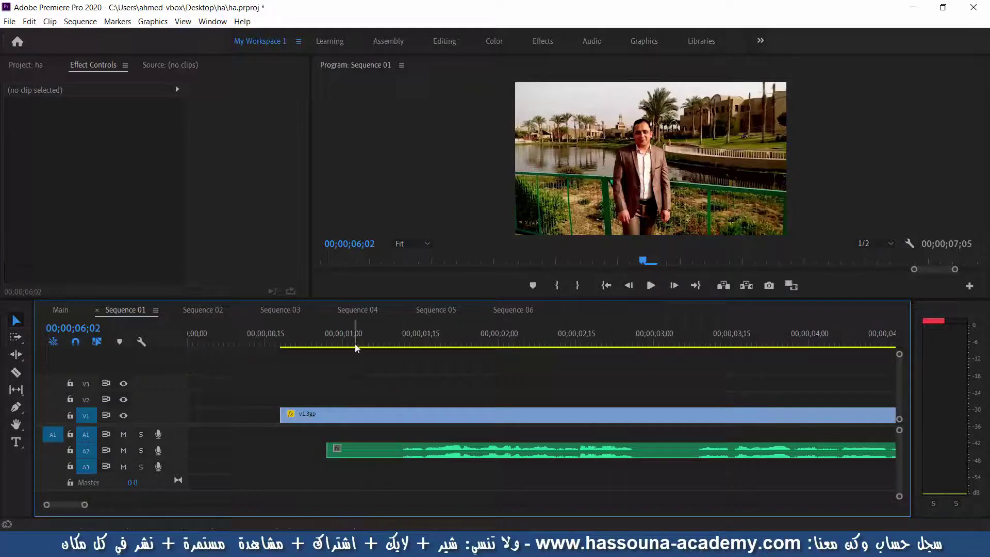
pyautogui.moveTo(355, 342); pyautogui.dragTo(326, 349)
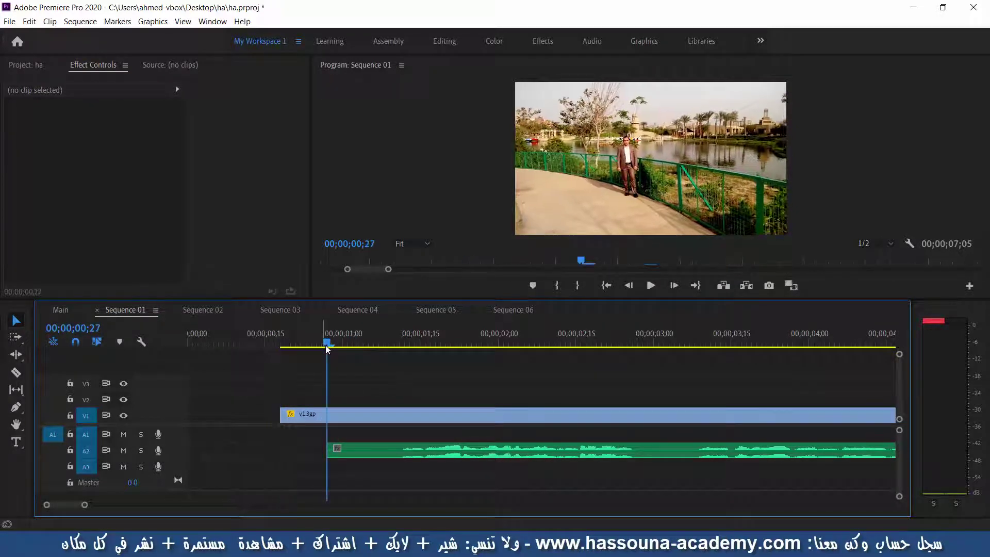
pyautogui.hotkey('ctrl', 'k')
pyautogui.click(295, 415)
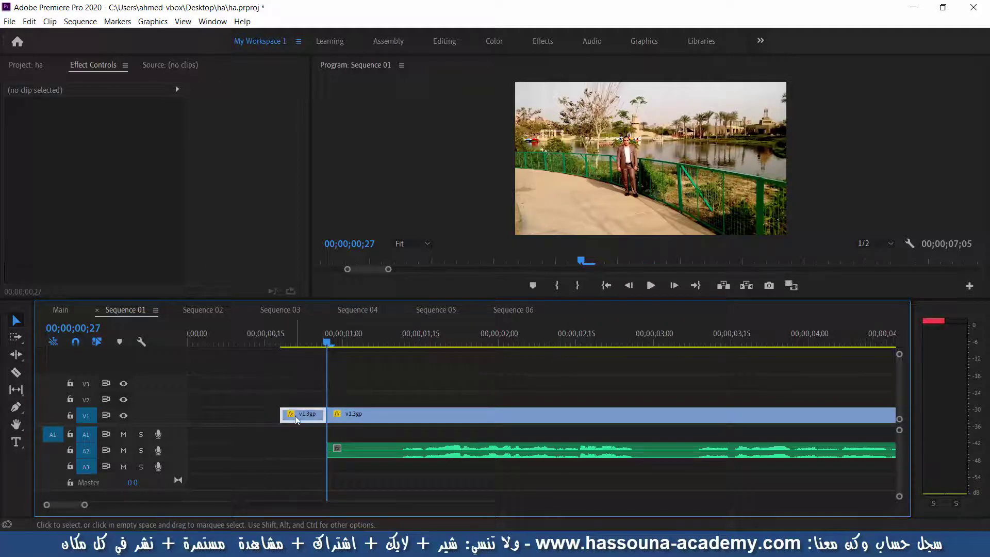
pyautogui.press('Delete')
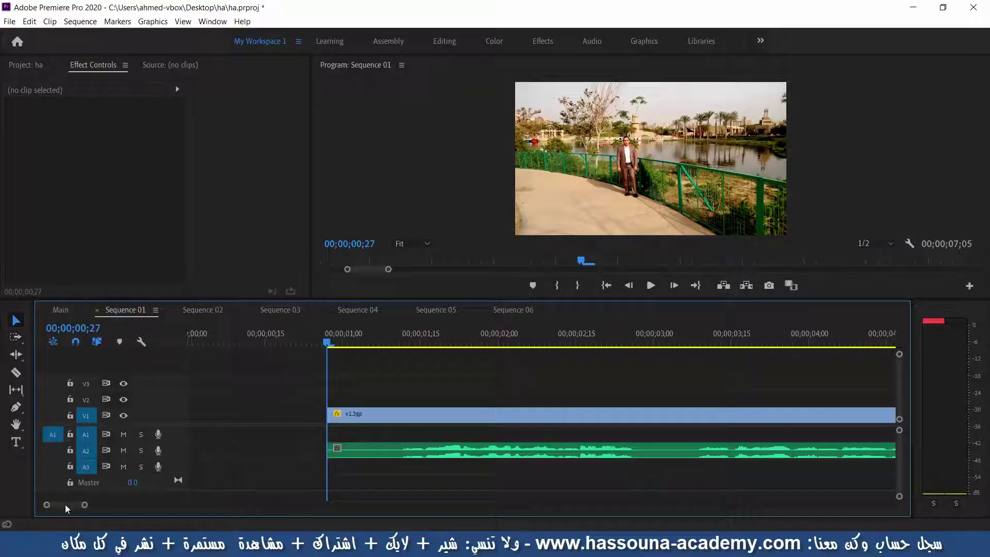
pyautogui.press('-')
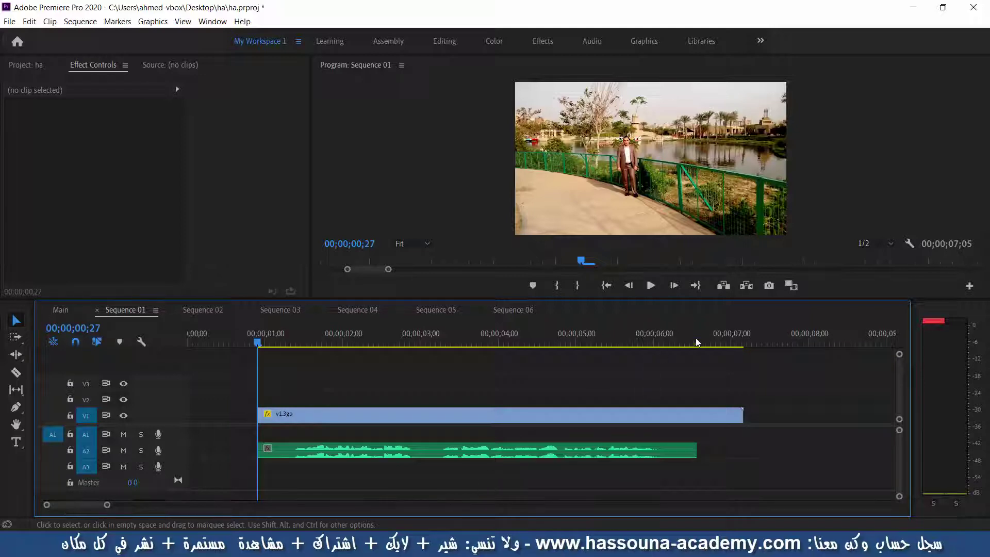
# Trim off the v1.3gp video's tail after the audio ends at 00;00;06;17
pyautogui.click(699, 340)
pyautogui.press('Left')
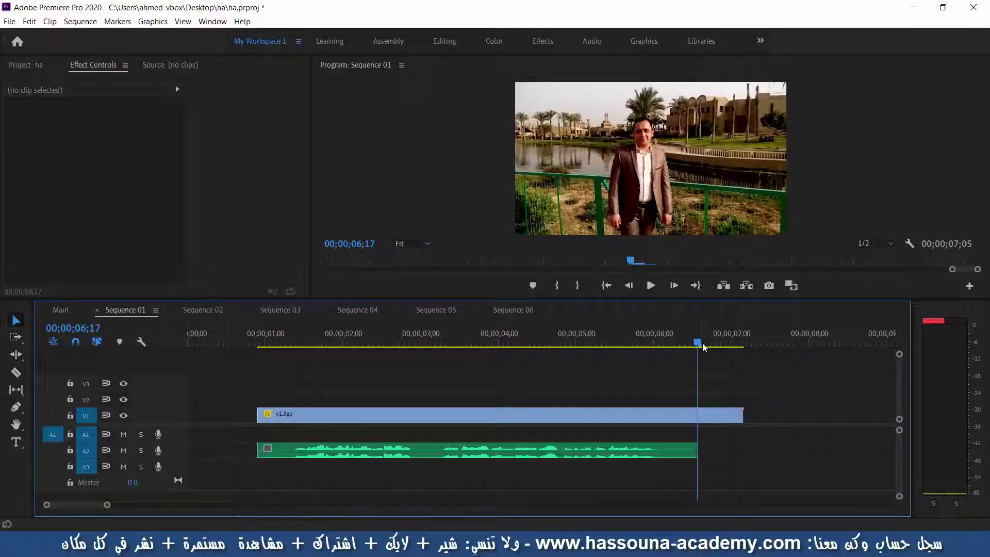
pyautogui.hotkey('ctrl', 'k')
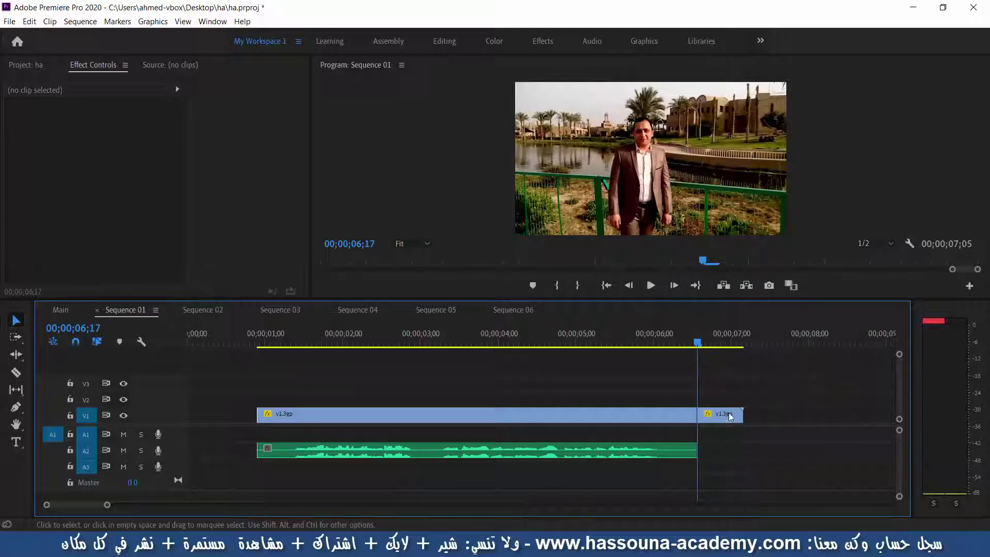
pyautogui.click(730, 417)
pyautogui.press('Delete')
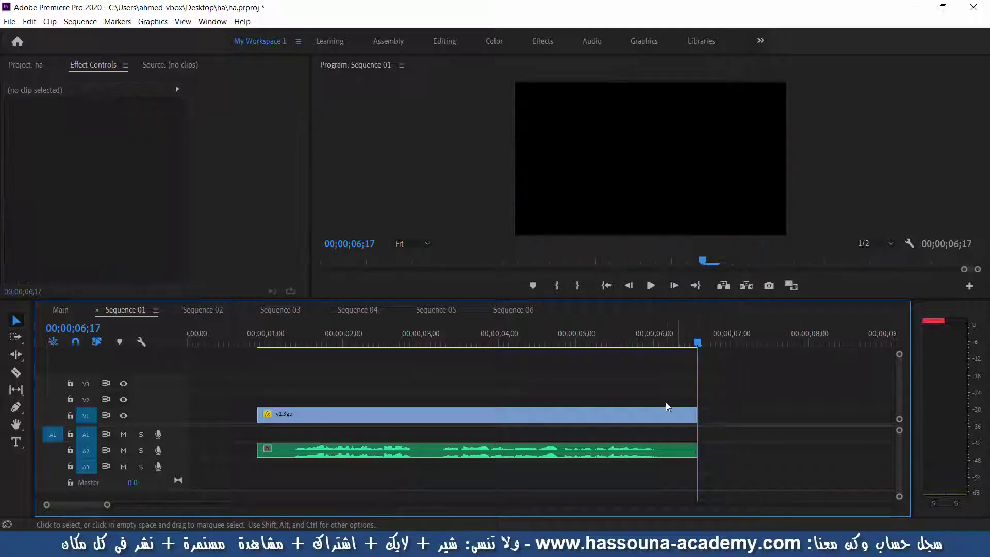
# Link the video with the a1.3gpp audio, move the audio up to A1, and save
pyautogui.moveTo(667, 404); pyautogui.dragTo(621, 475)
pyautogui.hotkey('ctrl', 'l')
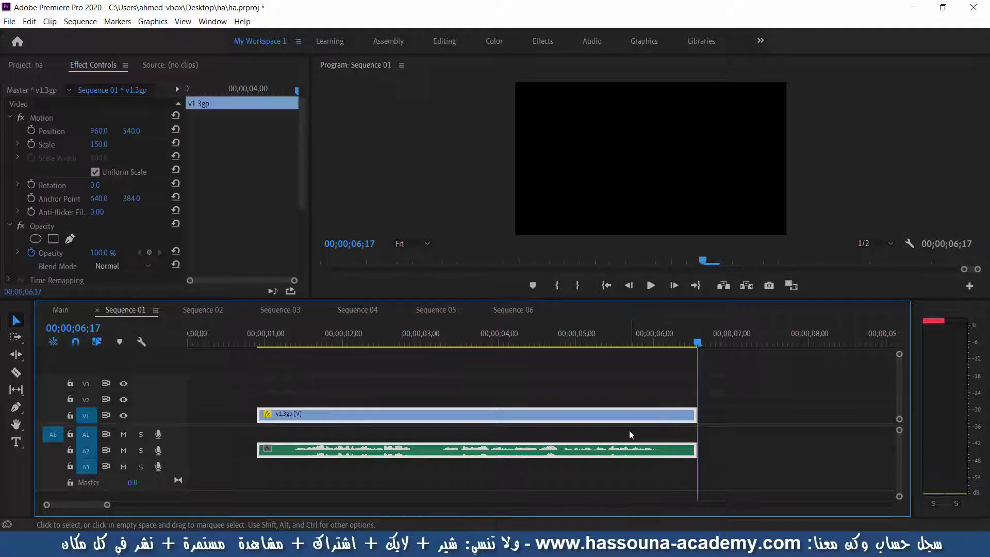
pyautogui.click(630, 434)
pyautogui.click(609, 442)
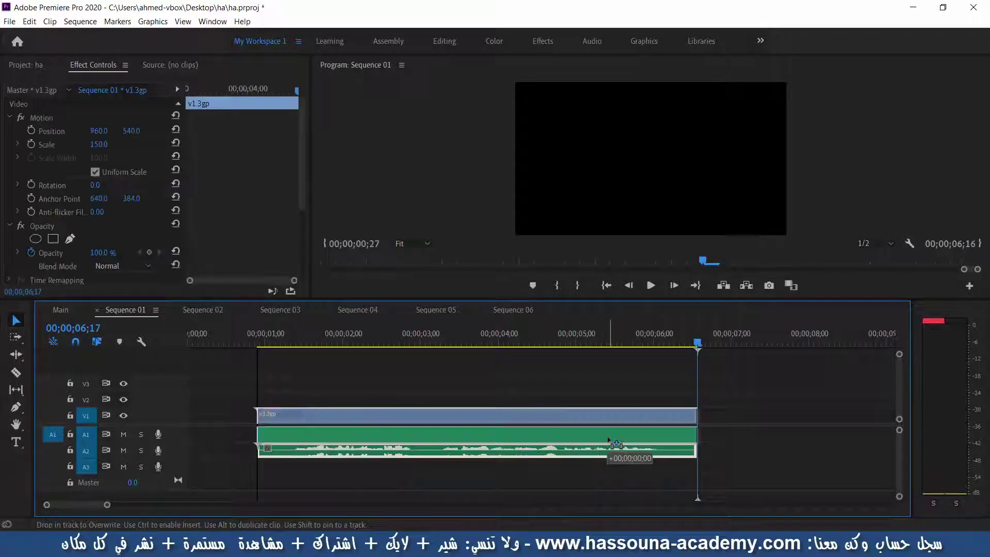
pyautogui.moveTo(609, 443); pyautogui.dragTo(593, 428)
pyautogui.click(579, 400)
pyautogui.click(253, 341)
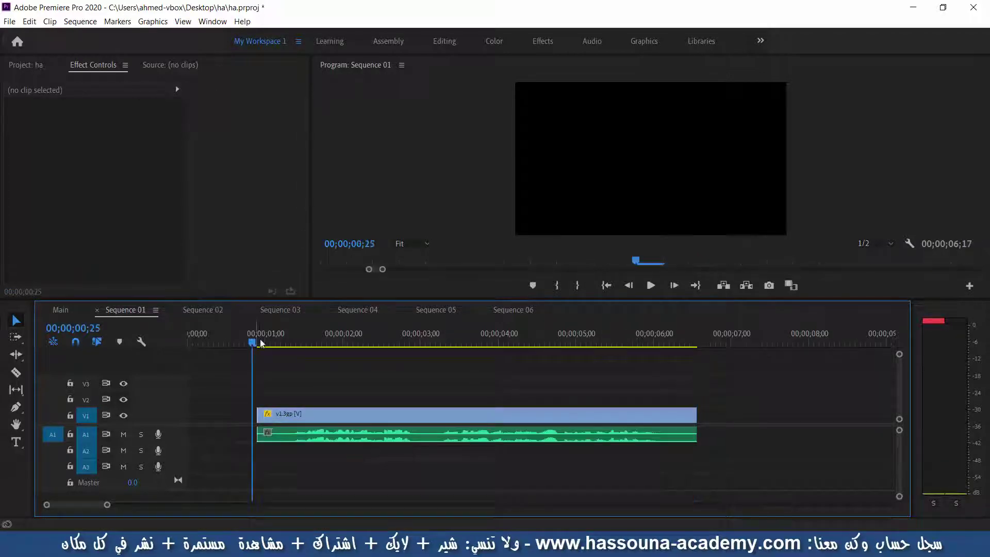
pyautogui.hotkey('ctrl', 's')
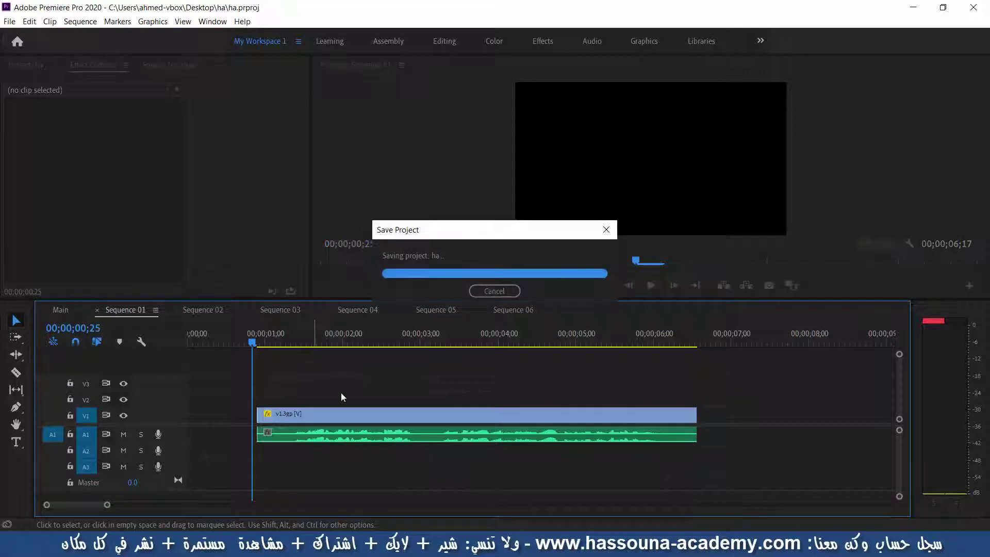
# Delete the leading gap so both clips start at 00;00;00;00, then save
pyautogui.click(229, 418)
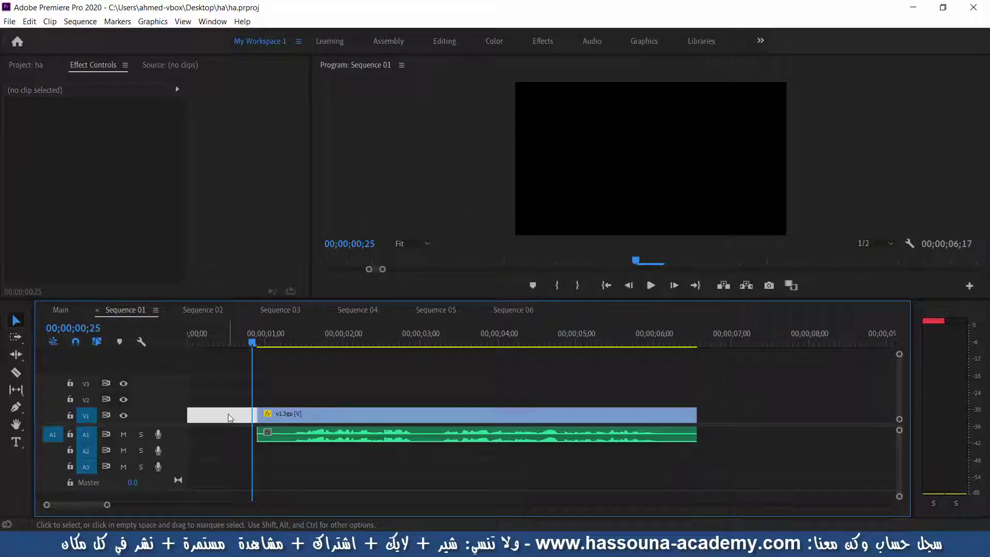
pyautogui.press('Delete')
pyautogui.press('Home')
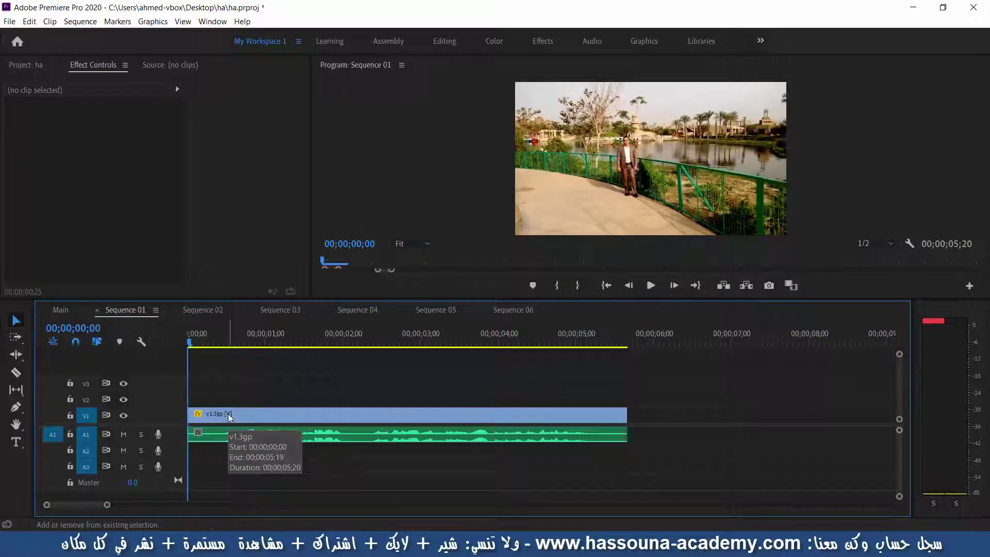
pyautogui.hotkey('ctrl', 's')
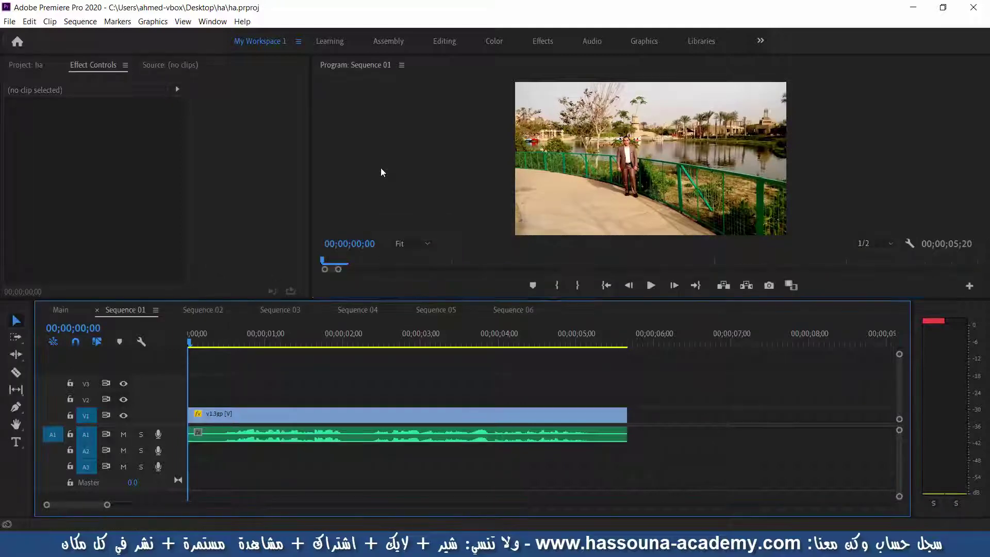
# Play the 00;00;05;20 Sequence 01 in a maximized Program Monitor, then restore the normal layout
pyautogui.press('`')
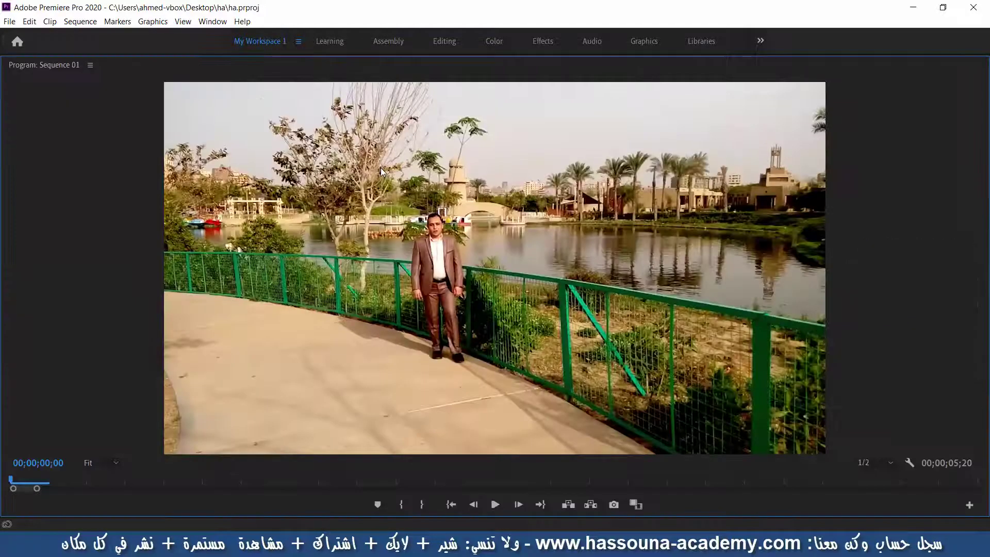
pyautogui.press('space')
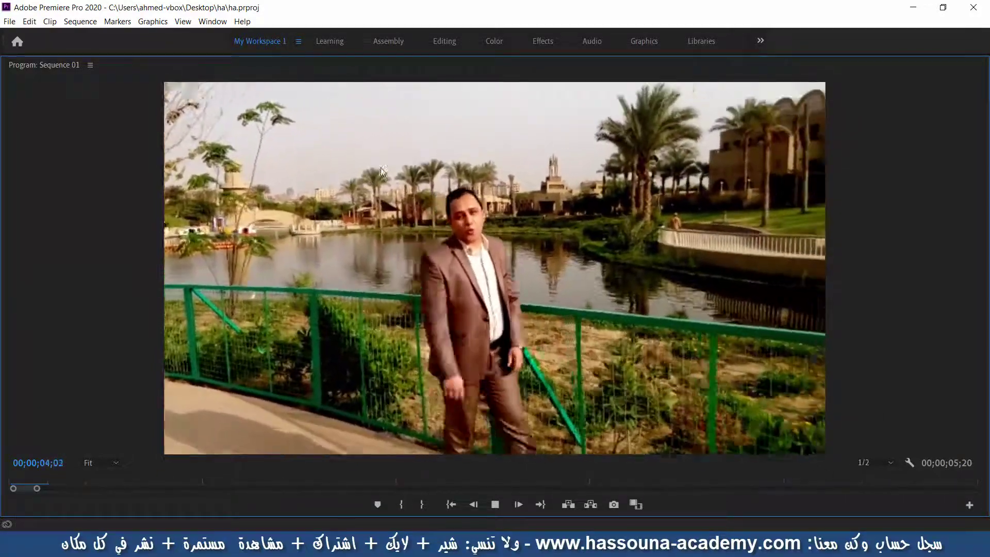
pyautogui.press('space')
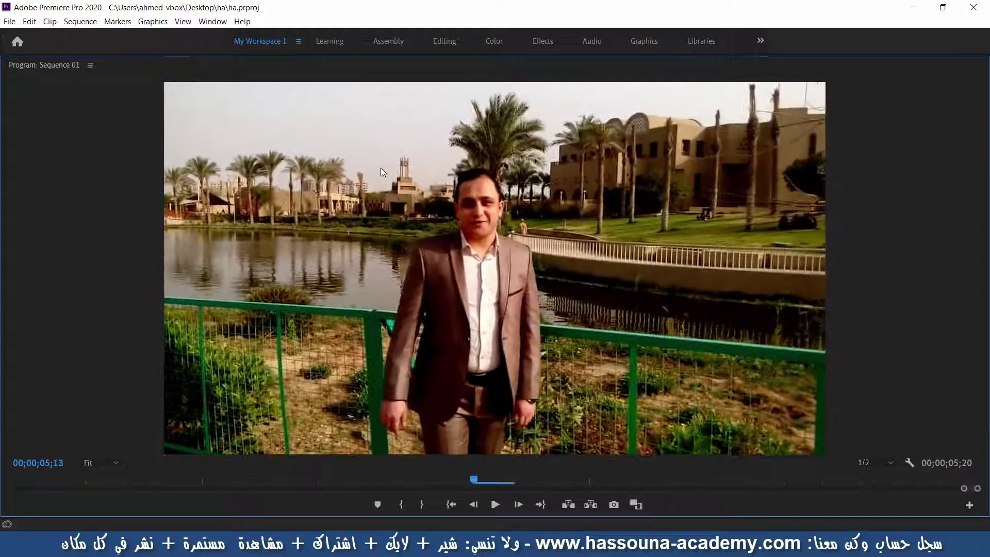
pyautogui.press('`')
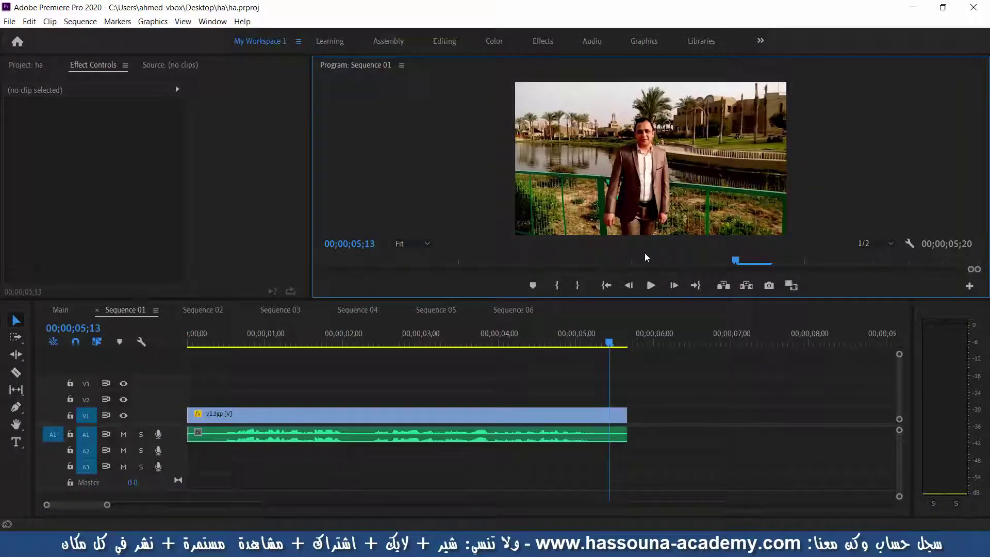
# Save the project, then switch the timeline to Sequence 02 with v2.3gp and its A2 audio
pyautogui.click(599, 262)
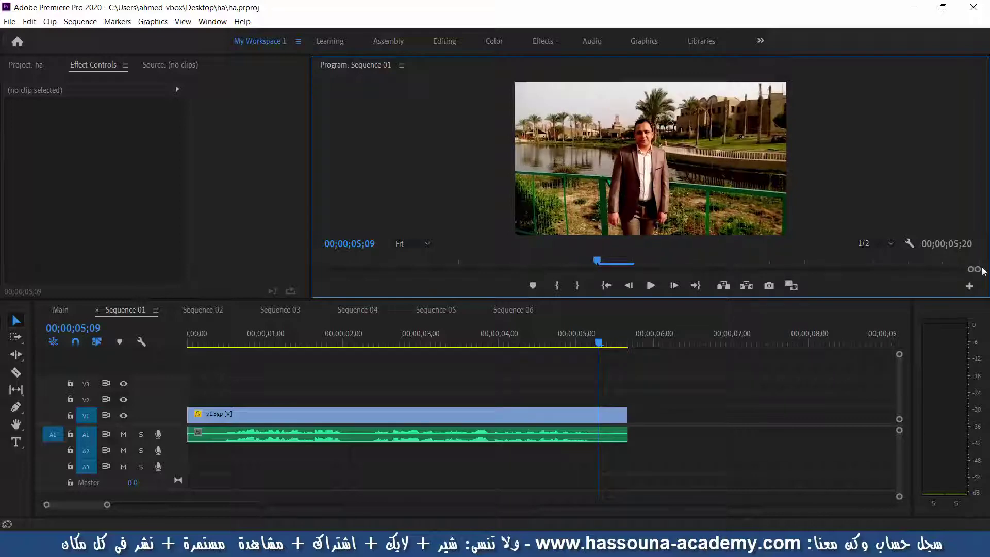
pyautogui.moveTo(970, 269); pyautogui.dragTo(336, 274)
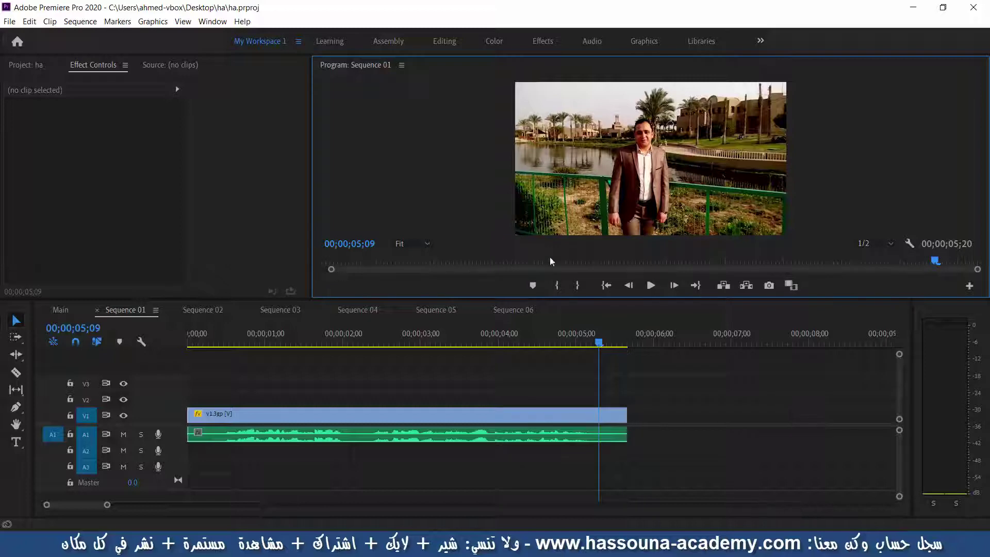
pyautogui.click(474, 343)
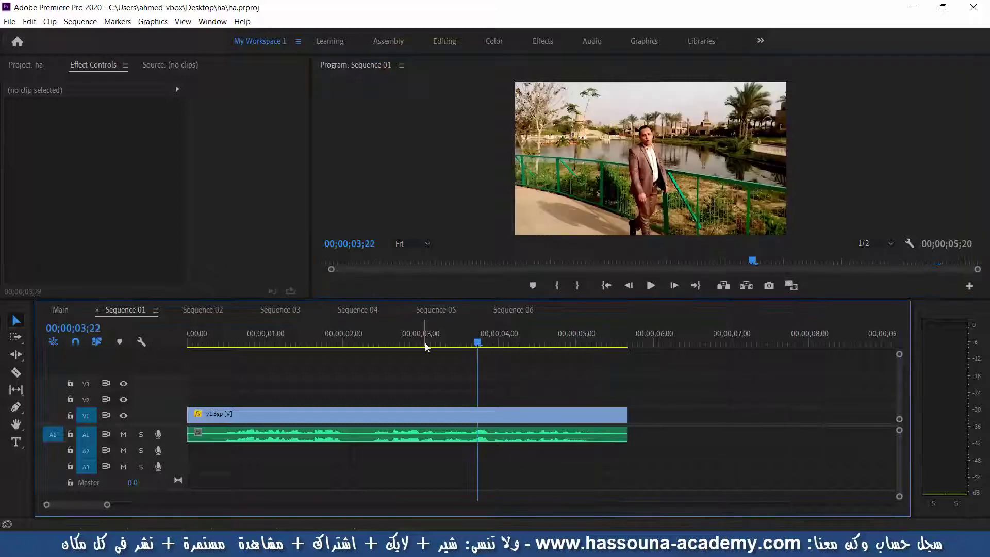
pyautogui.hotkey('ctrl', 's')
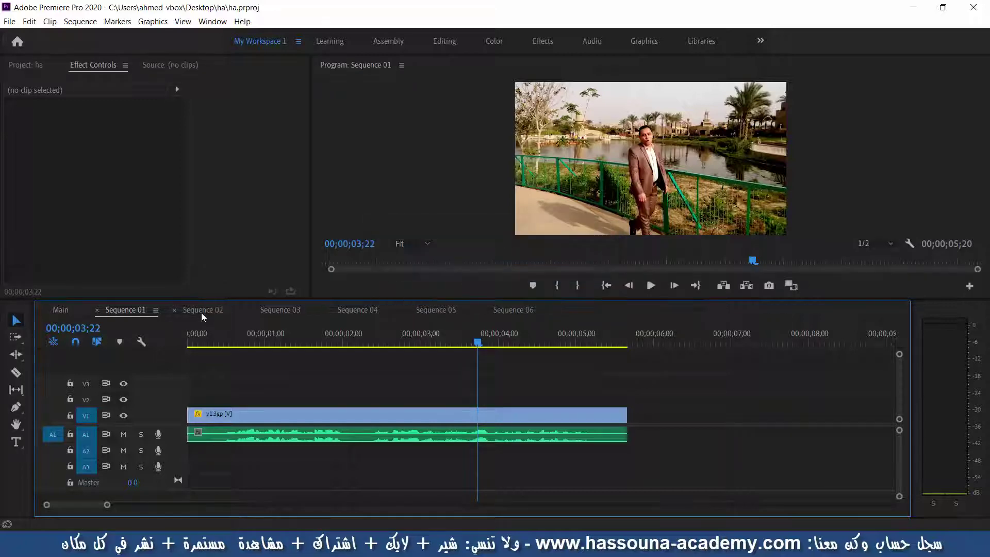
pyautogui.click(202, 311)
# Scrub through the first 20 seconds of Sequence 02, then zoom out to show the whole A2 audio
pyautogui.click(567, 338)
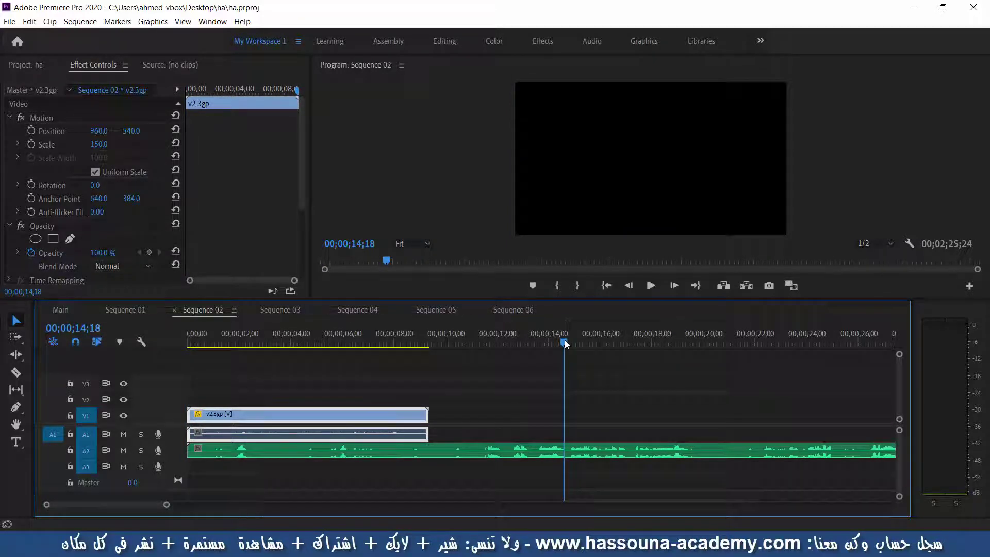
pyautogui.click(356, 339)
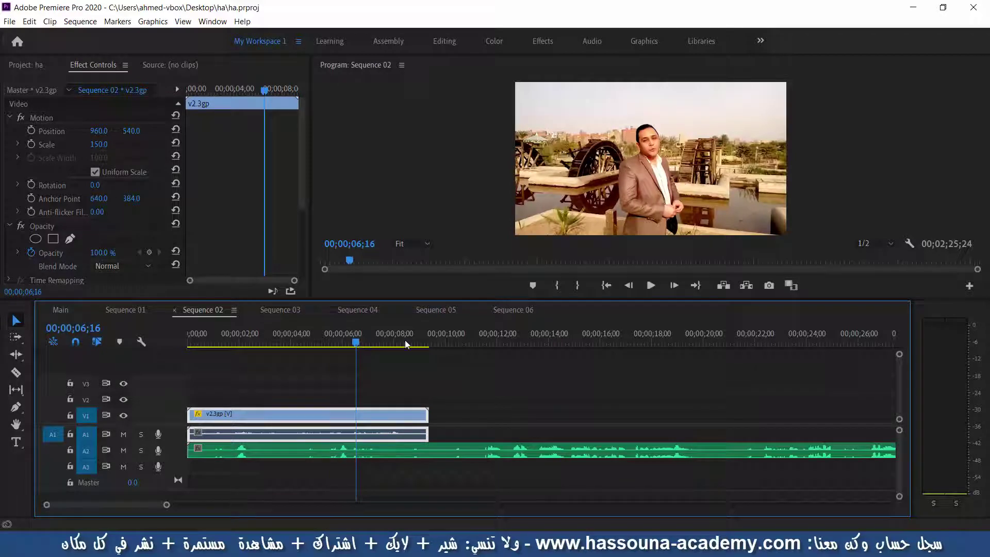
pyautogui.click(606, 342)
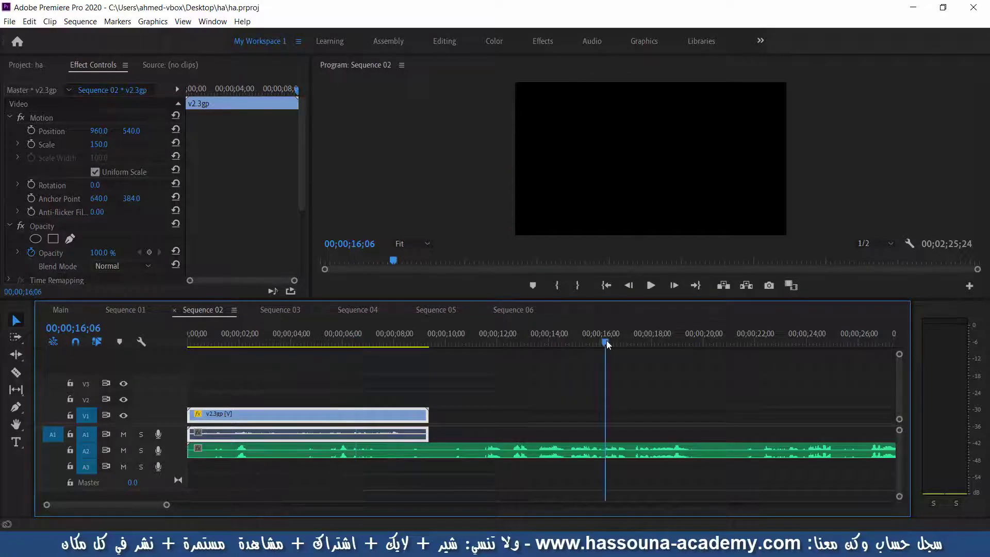
pyautogui.moveTo(607, 342); pyautogui.dragTo(714, 344)
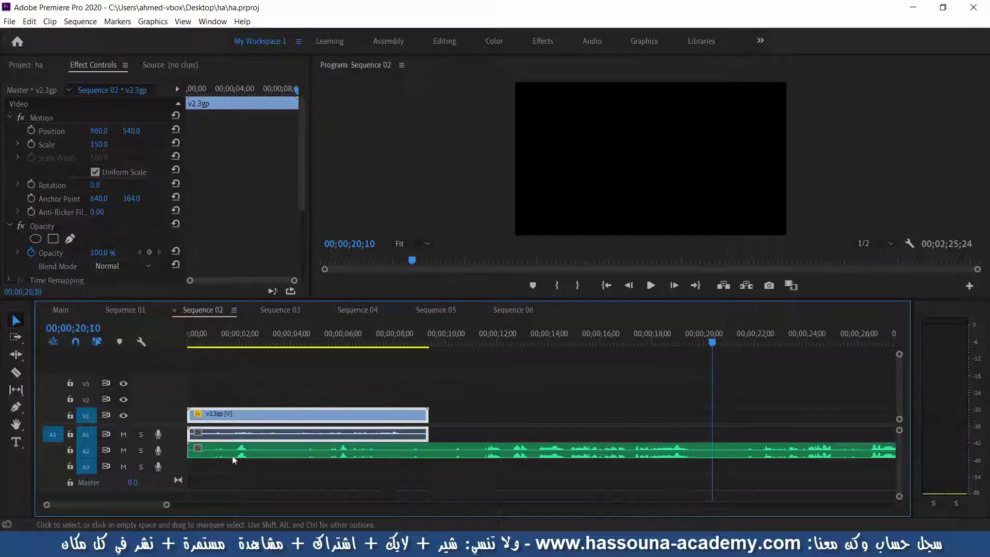
pyautogui.moveTo(140, 503)
pyautogui.mouseDown()
pyautogui.moveTo(367, 503)
pyautogui.moveTo(237, 504)
pyautogui.mouseUp()
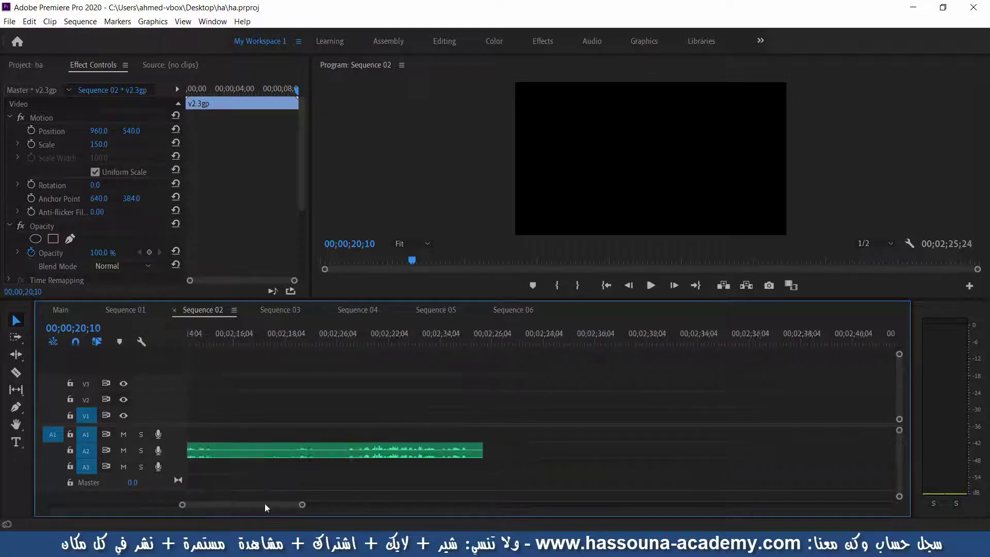
pyautogui.press('-')
pyautogui.press('-')
pyautogui.press('-')
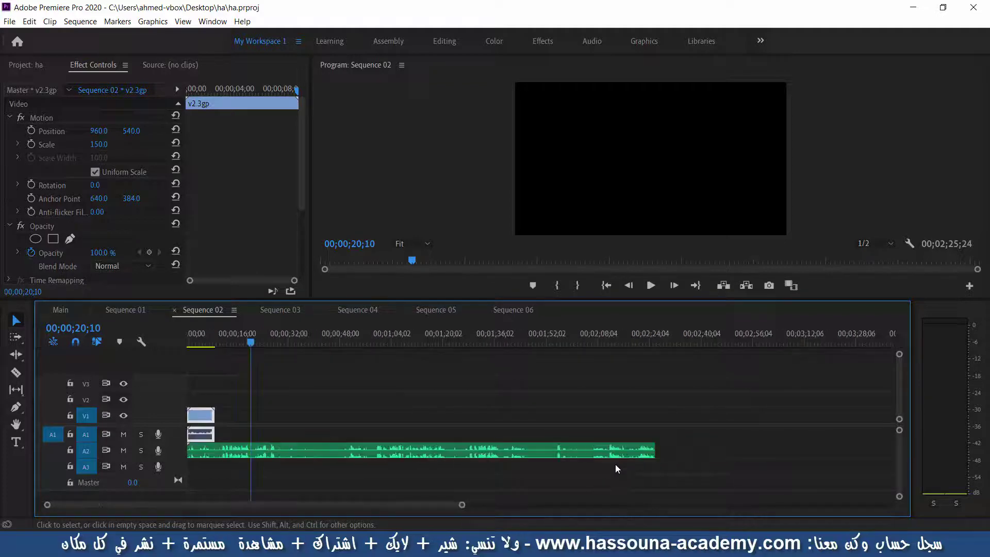
# Play short samples of the a2.3gpp audio around 2:07, 2:11, 1:29, 0:58 and 1:07
pyautogui.click(596, 345)
pyautogui.click(651, 286)
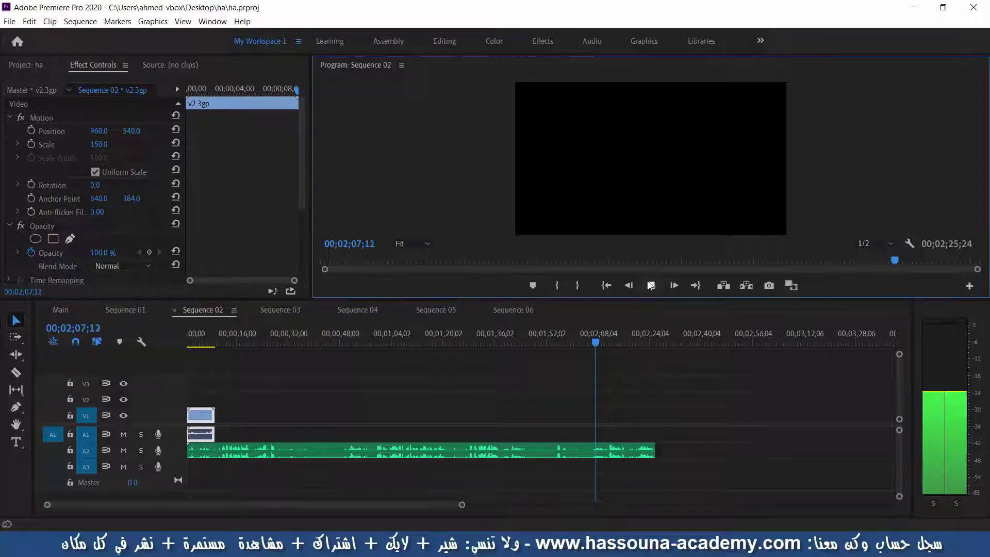
pyautogui.click(651, 285)
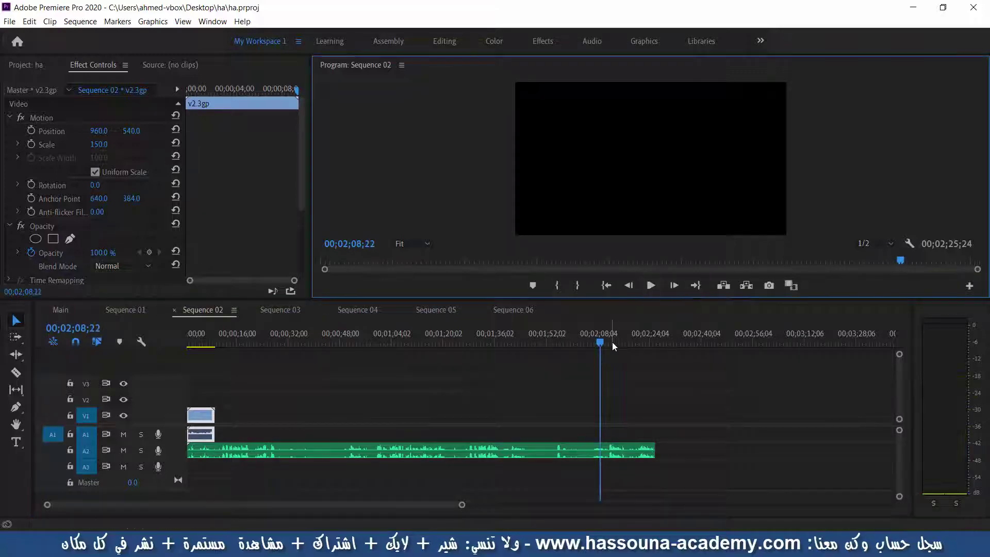
pyautogui.click(612, 342)
pyautogui.click(649, 291)
pyautogui.click(649, 290)
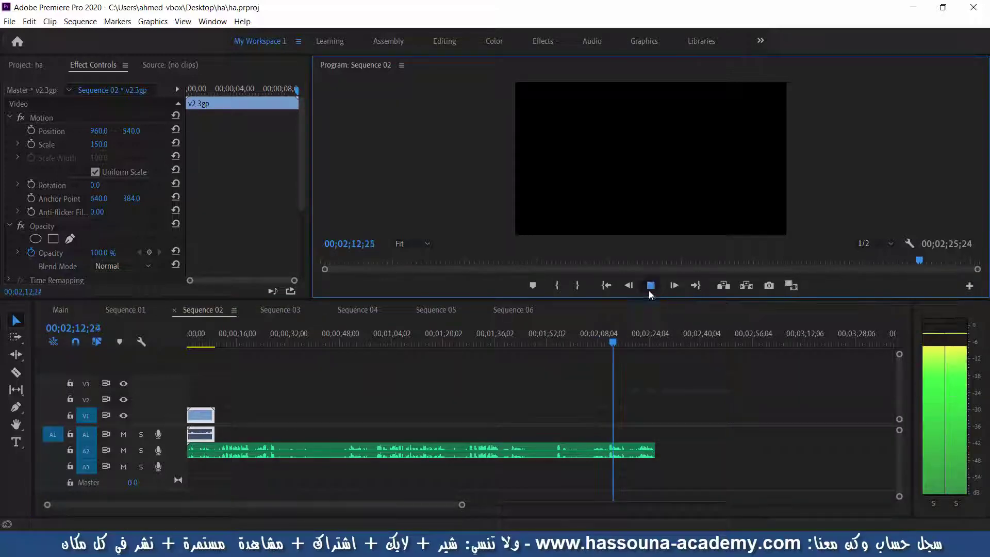
pyautogui.click(473, 342)
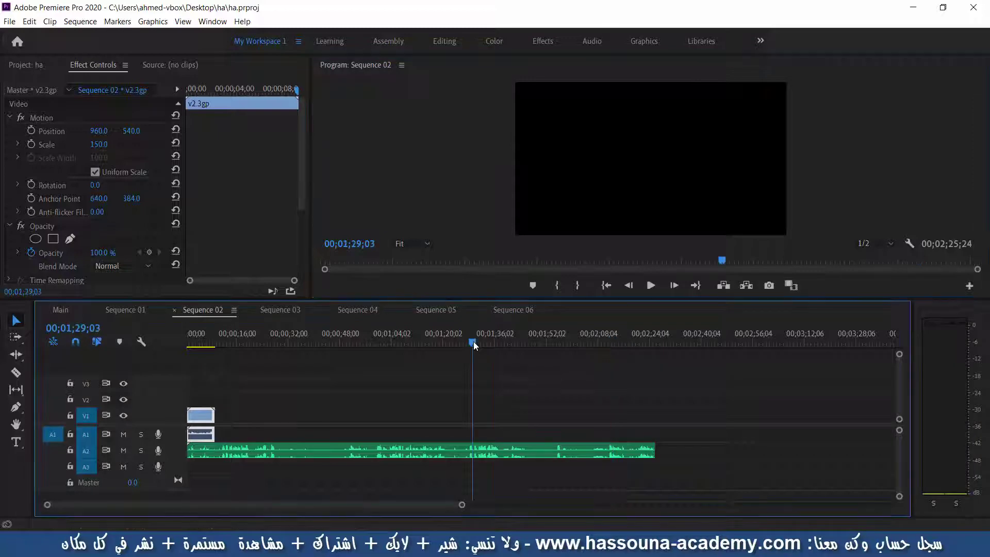
pyautogui.click(648, 289)
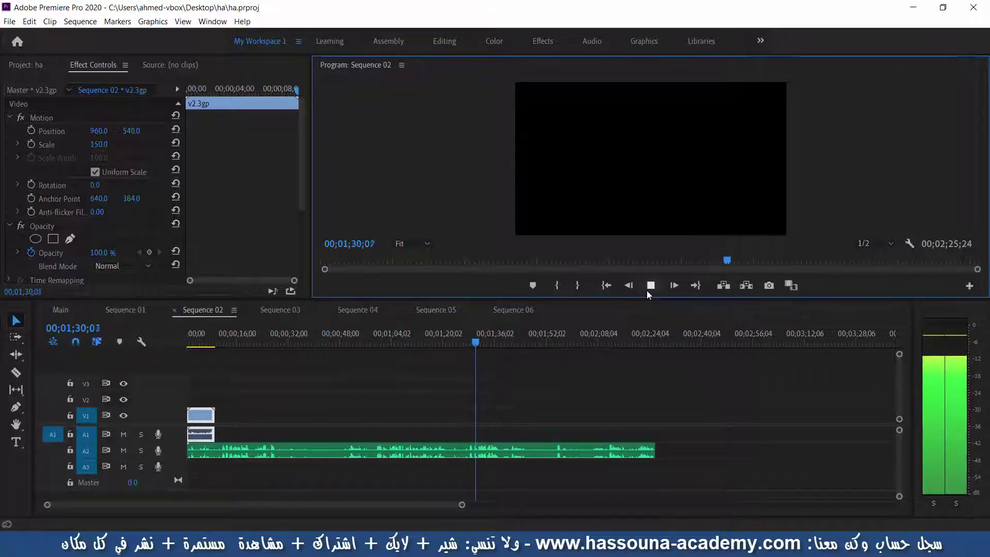
pyautogui.click(648, 288)
pyautogui.click(374, 343)
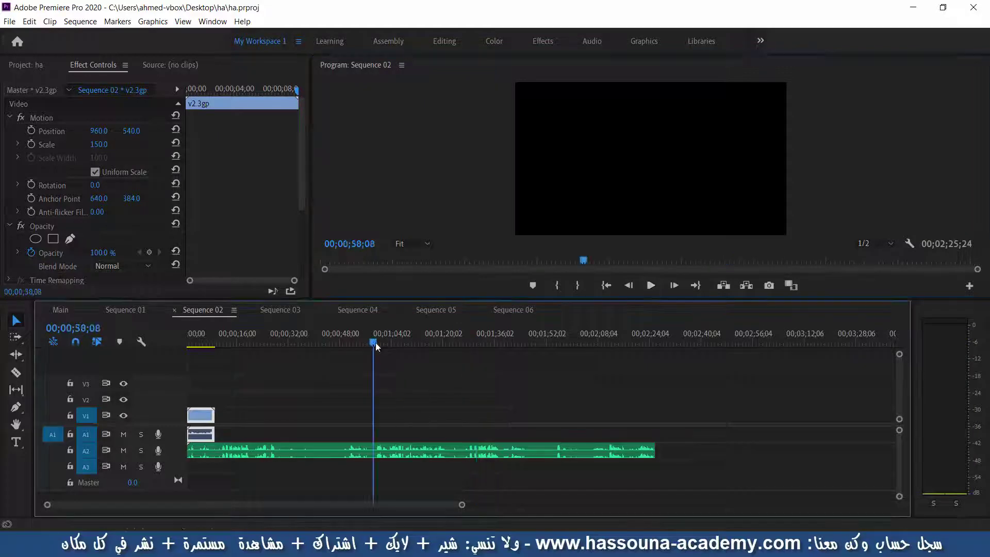
pyautogui.click(652, 288)
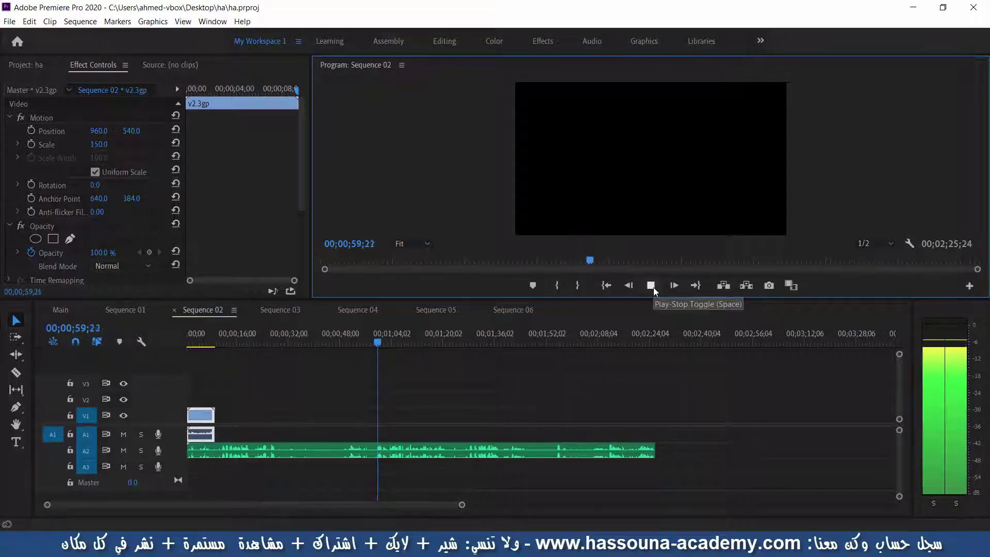
pyautogui.click(653, 288)
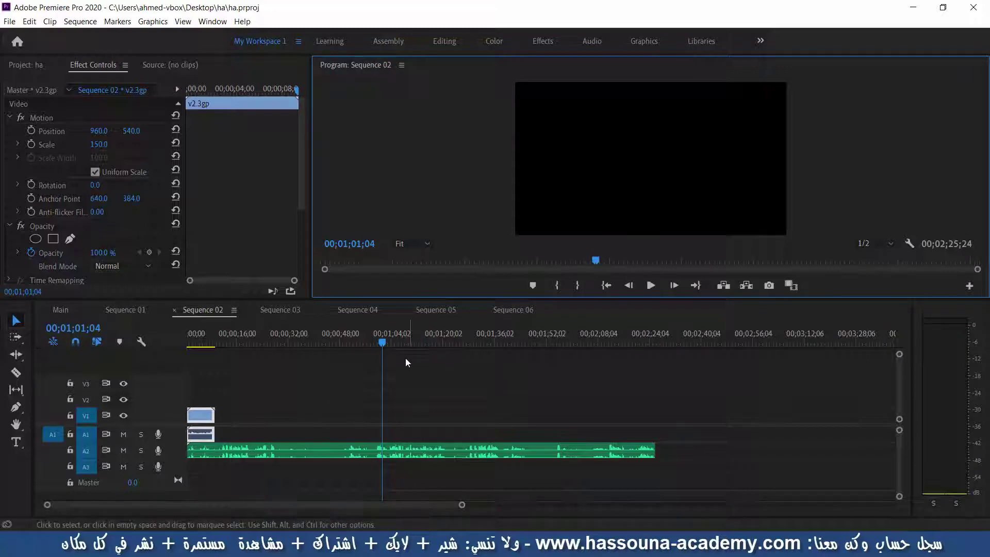
pyautogui.click(401, 343)
pyautogui.click(655, 287)
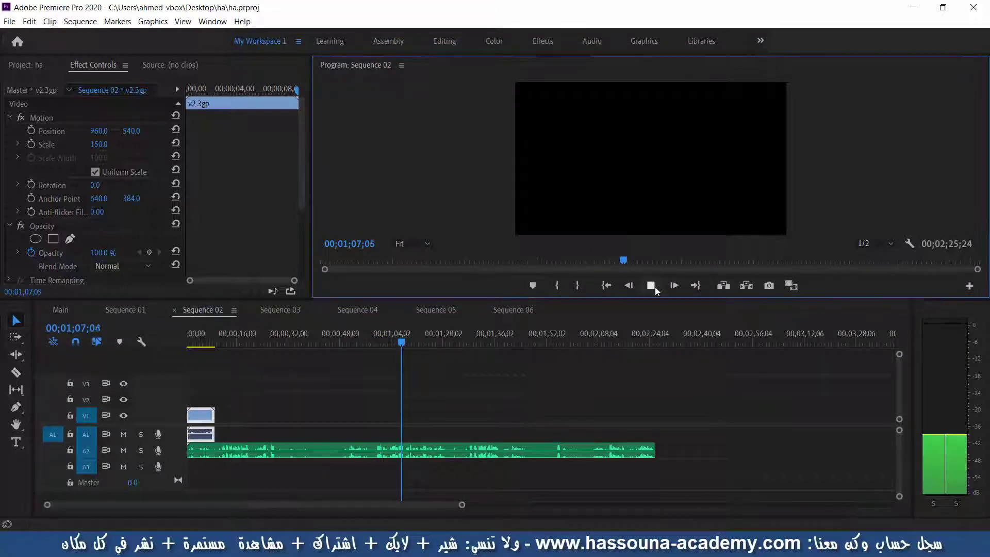
pyautogui.click(411, 504)
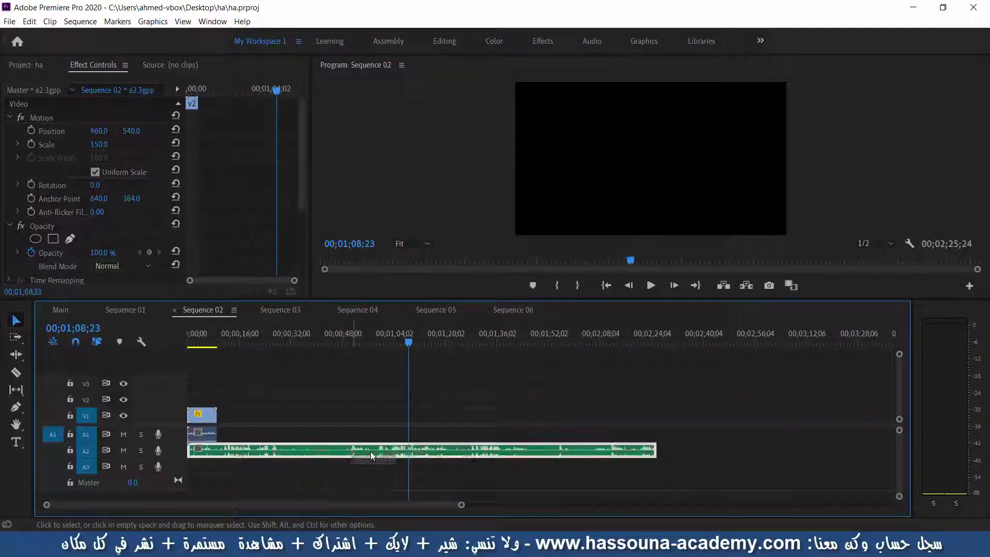
# Slide the a2.3gpp clip later on A2 and play from 00;00;35;29 to check sync
pyautogui.moveTo(370, 451); pyautogui.dragTo(455, 451)
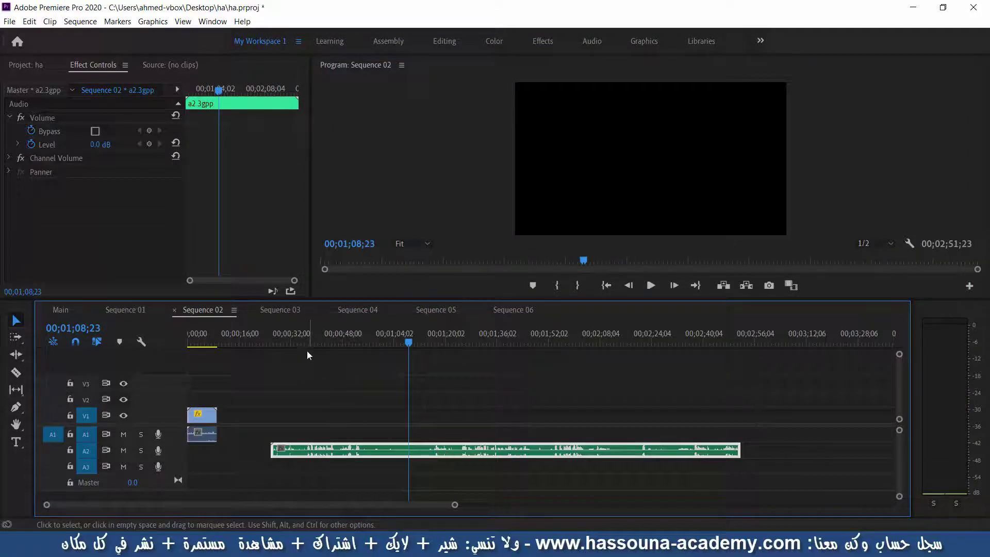
pyautogui.click(304, 342)
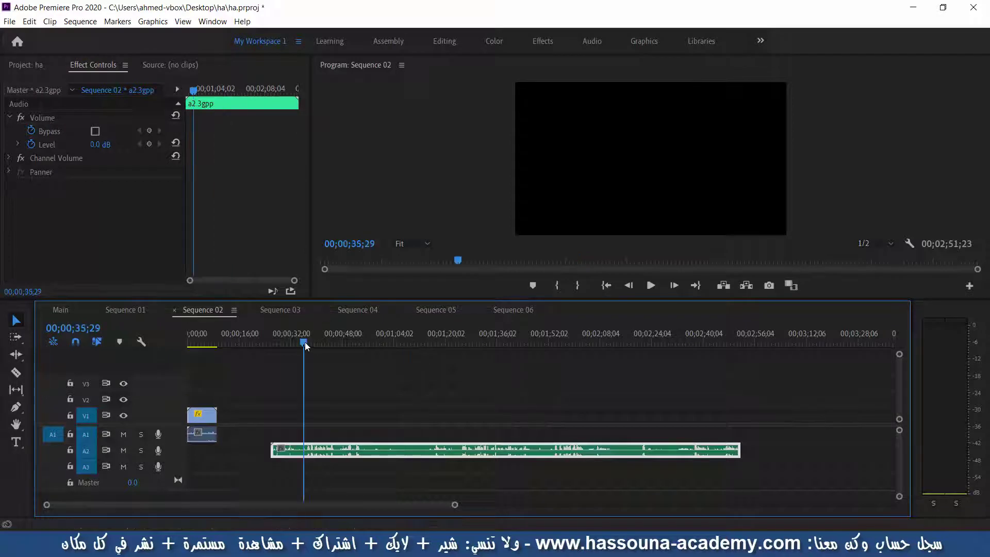
pyautogui.click(650, 289)
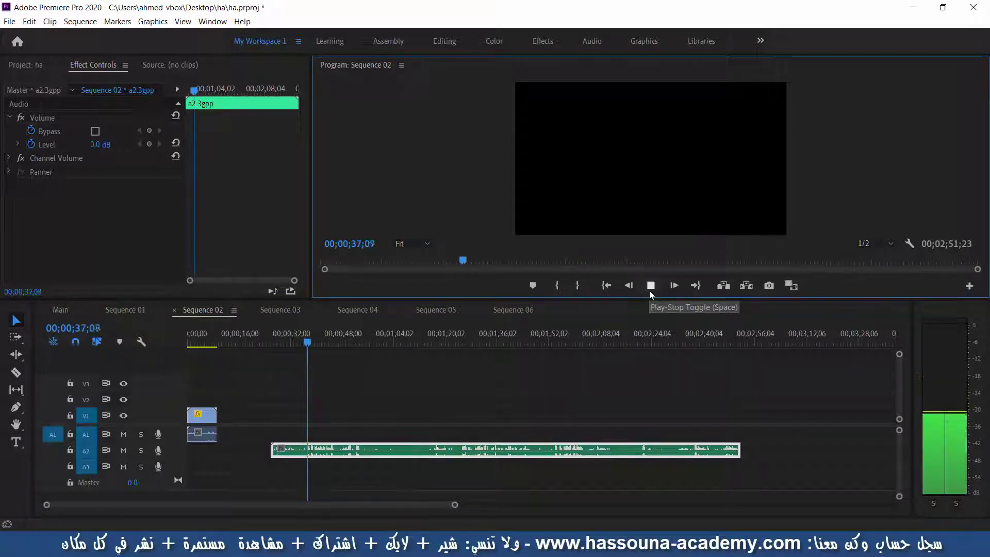
# Play the zoomed-in audio from about 34 seconds and settle the playhead at 00;00;36;20
pyautogui.click(649, 291)
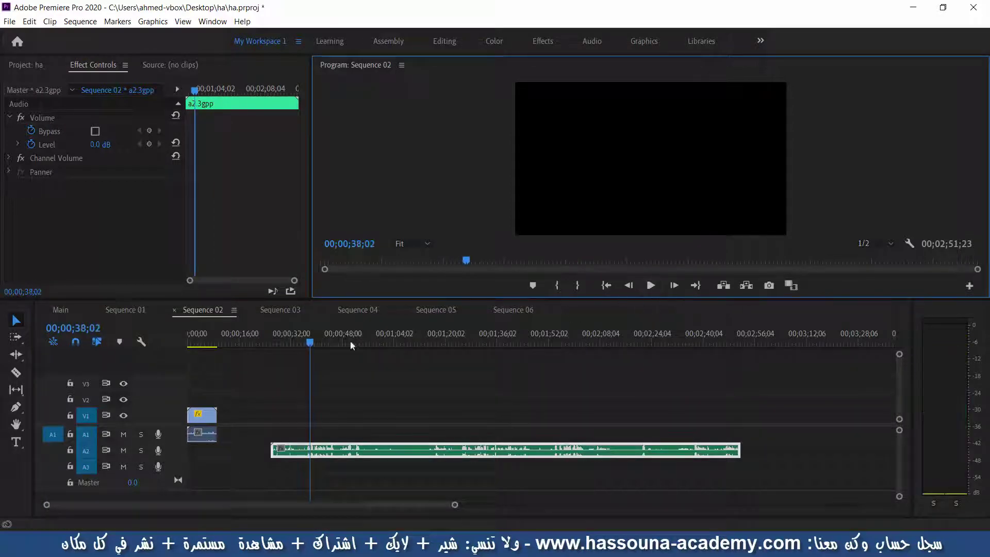
pyautogui.click(298, 343)
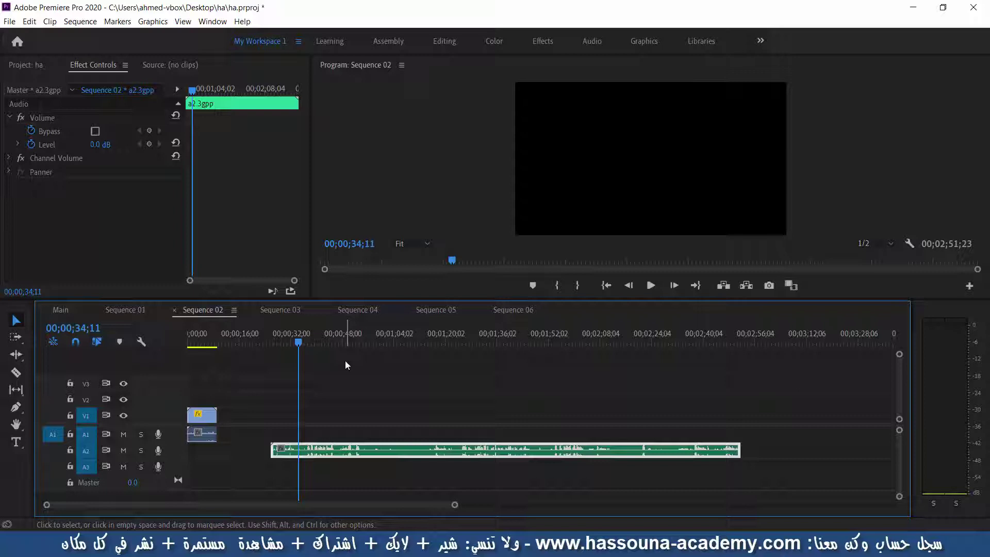
pyautogui.press('=')
pyautogui.press('=')
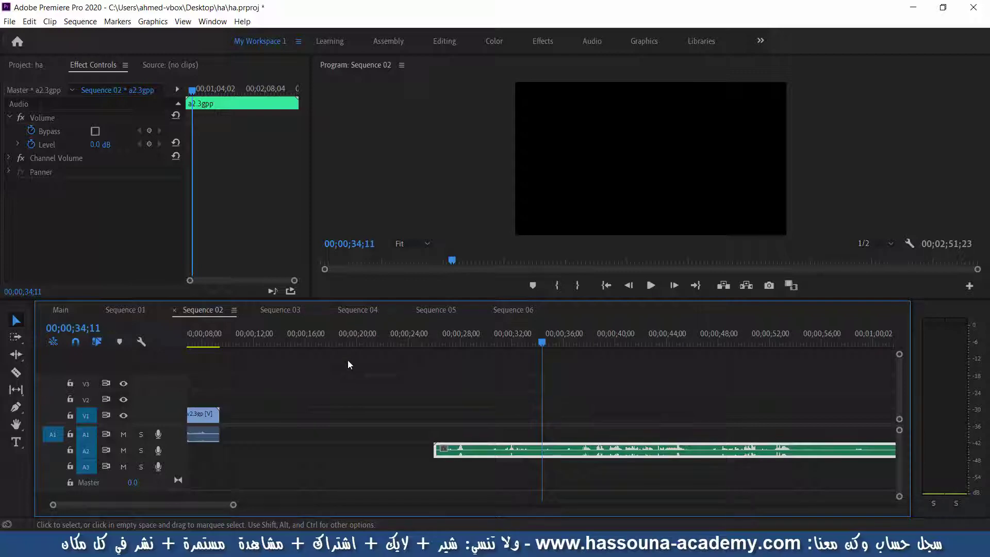
pyautogui.click(650, 286)
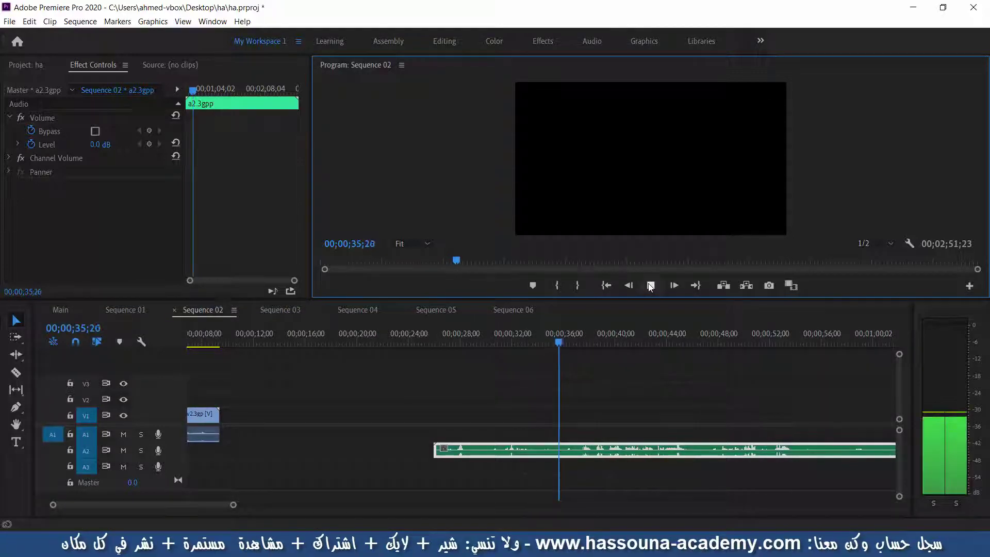
pyautogui.click(650, 286)
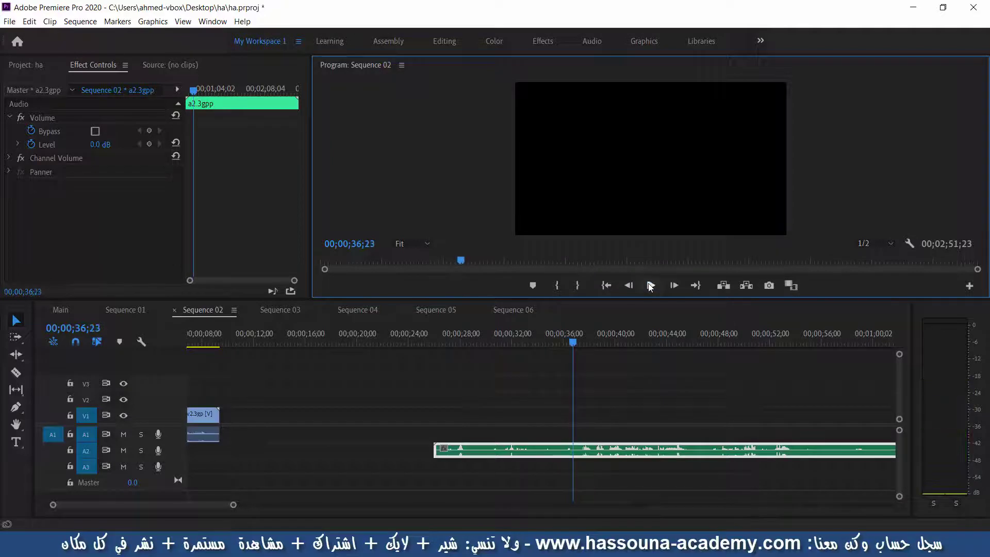
pyautogui.press('Left')
pyautogui.press('Left')
pyautogui.press('Left')
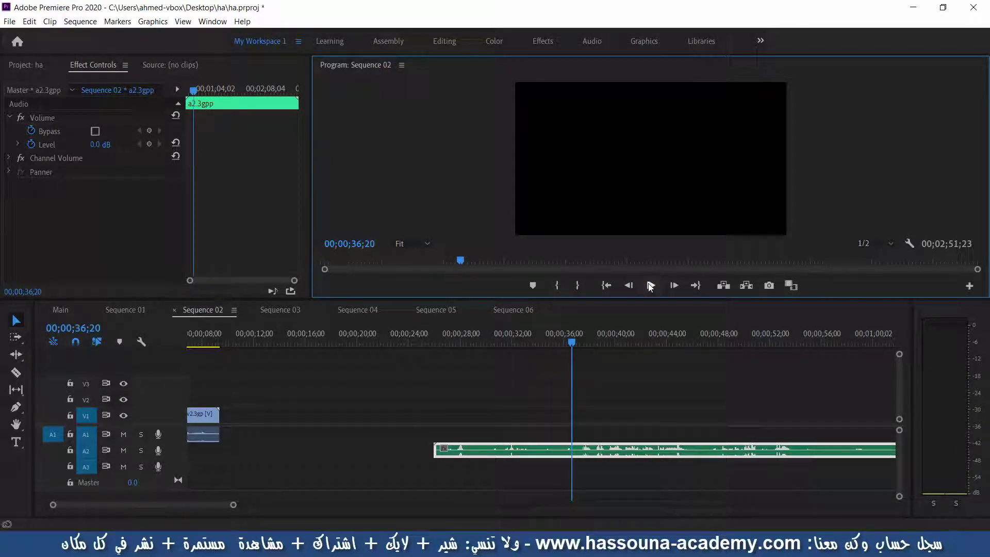
# Split the a2.3gpp audio at 00;00;36;20 and delete the part before it
pyautogui.click(577, 313)
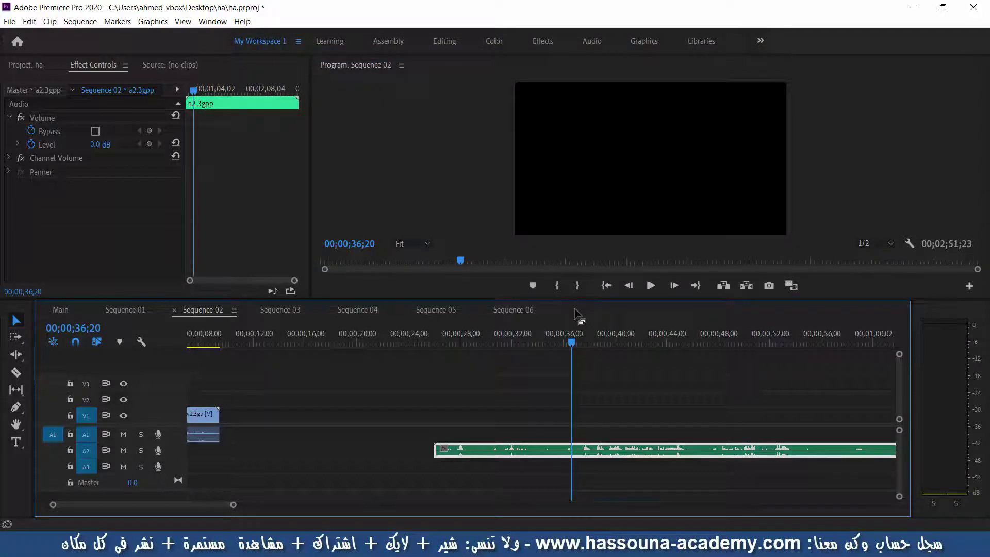
pyautogui.hotkey('ctrl', 'k')
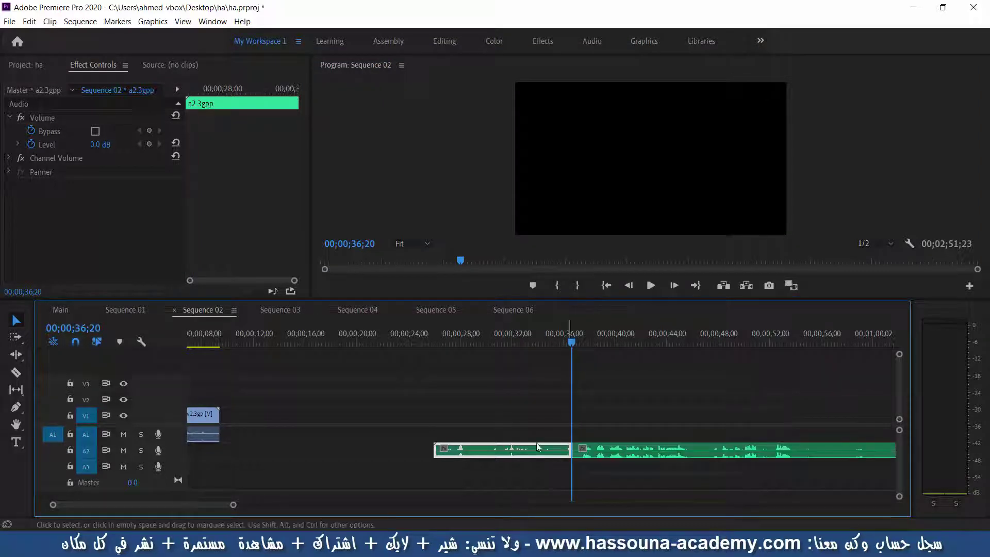
pyautogui.press('Delete')
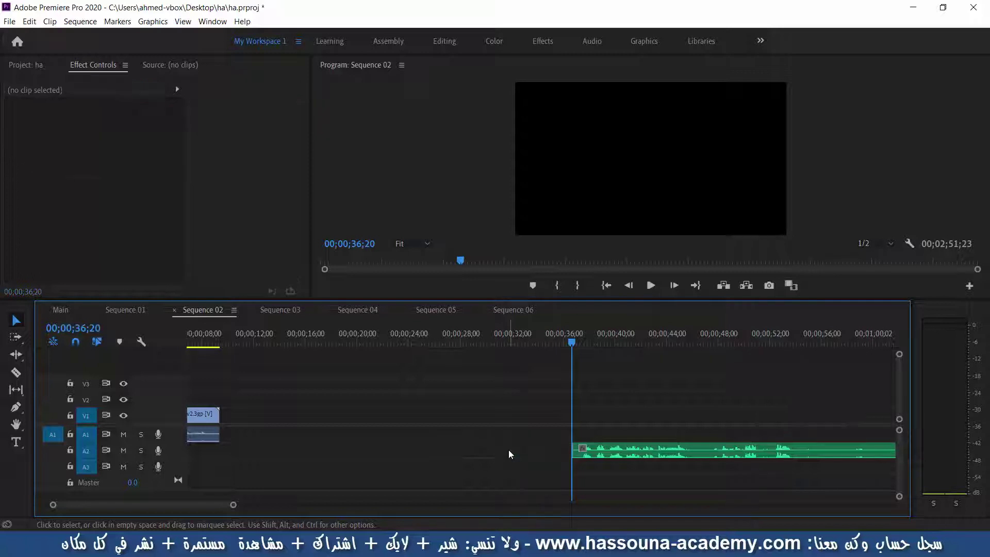
# Find where the sound ends at 00;00;46;02, split there, and delete the trailing audio
pyautogui.click(681, 344)
pyautogui.click(651, 286)
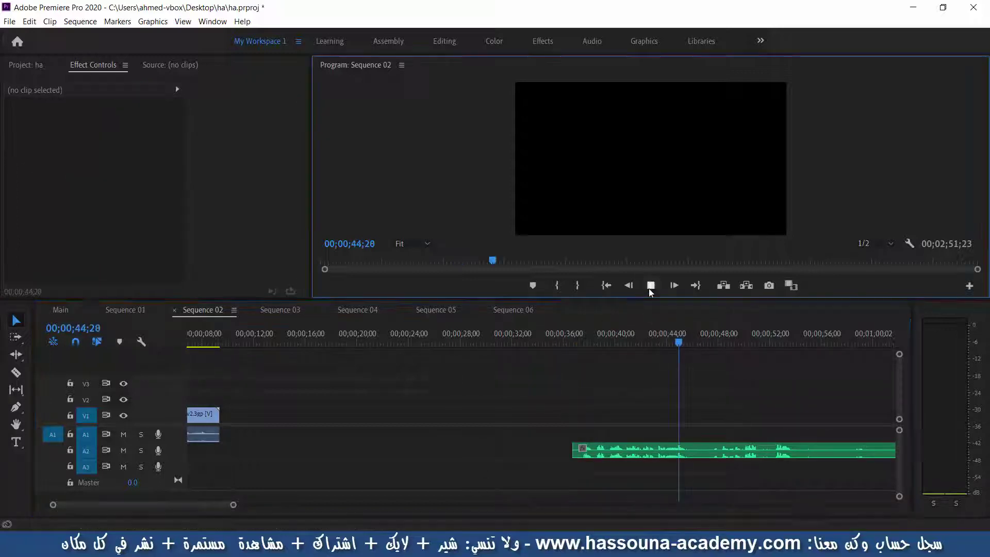
pyautogui.click(651, 285)
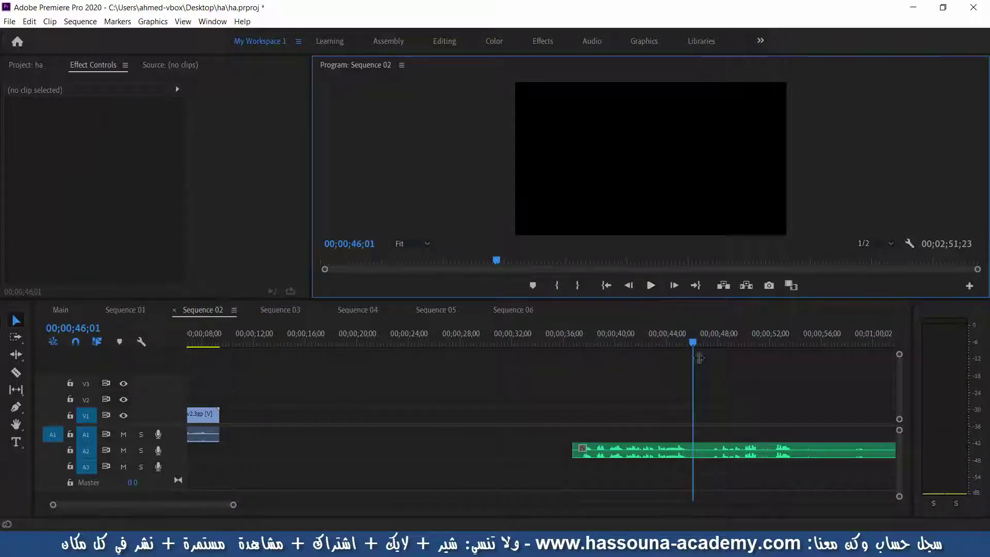
pyautogui.press('space')
pyautogui.press('space')
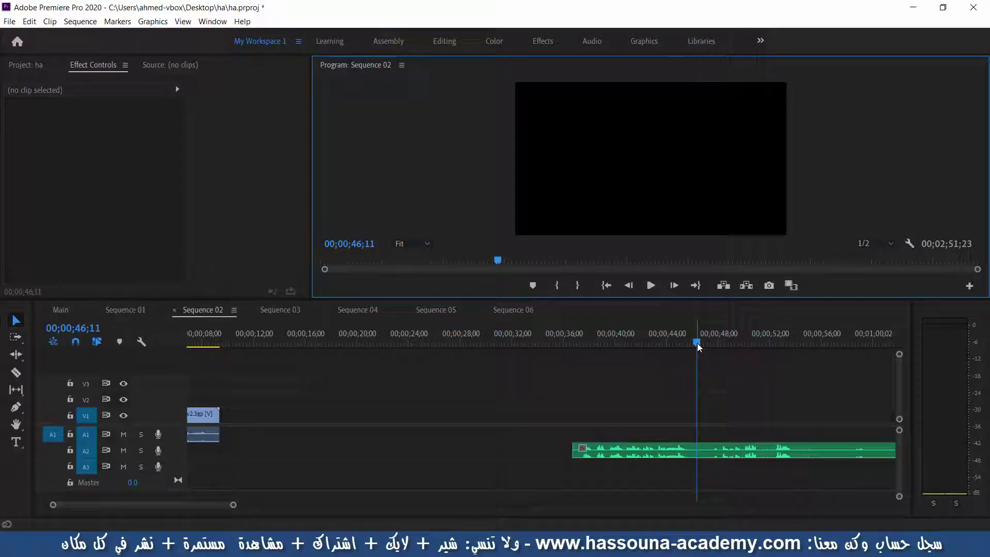
pyautogui.moveTo(697, 344); pyautogui.dragTo(694, 344)
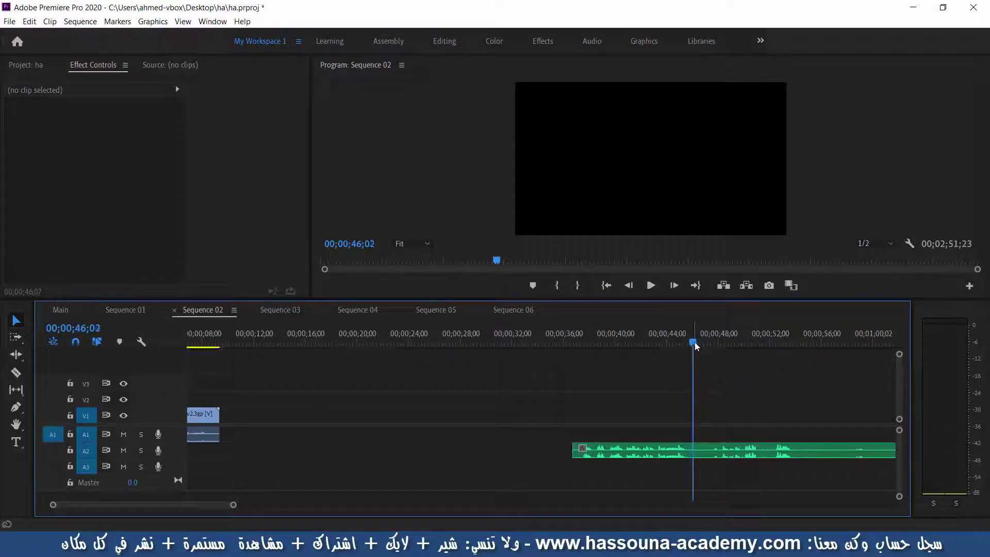
pyautogui.hotkey('ctrl', 'k')
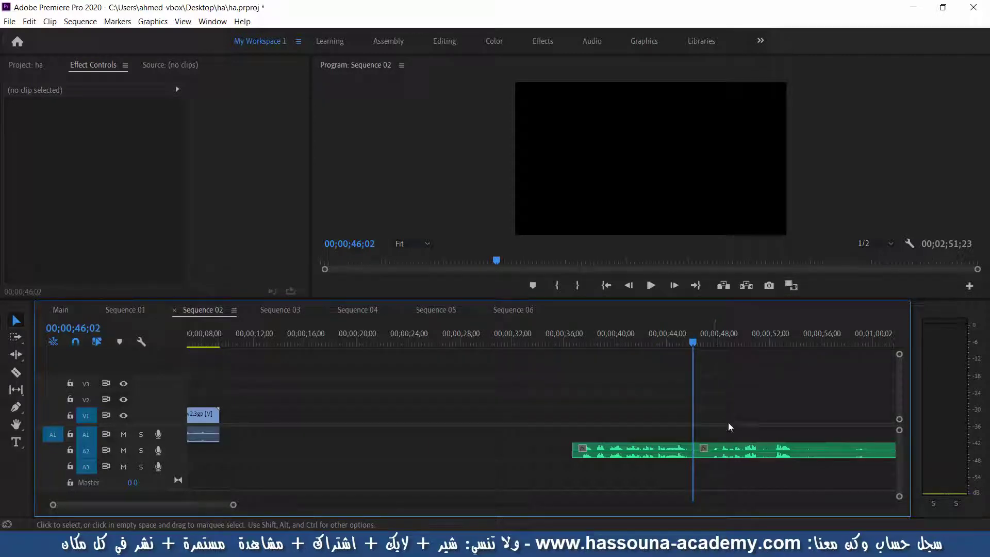
pyautogui.click(725, 448)
pyautogui.press('Delete')
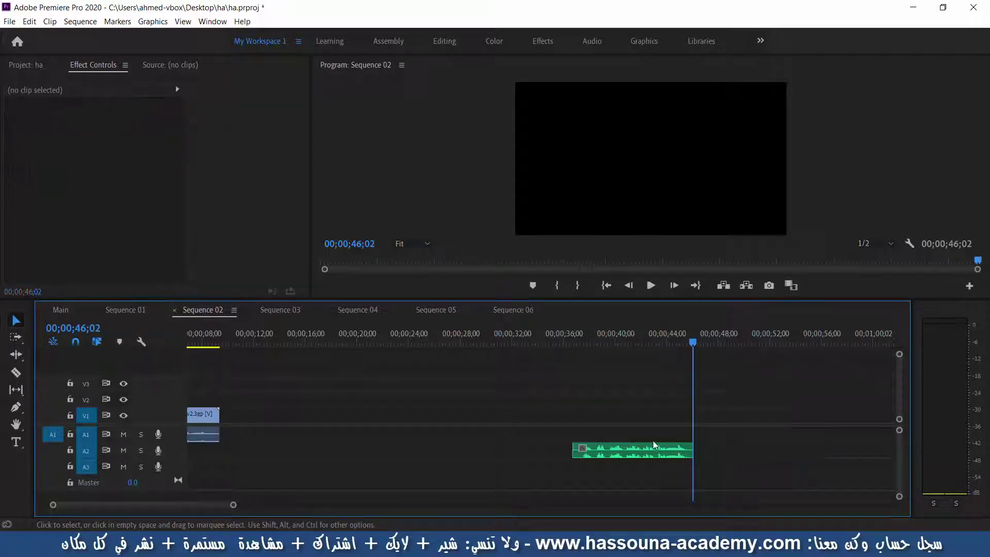
# Drag the trimmed a2.3gpp audio to 00;00;00;00 on A2, directly beneath the v2.3gp video
pyautogui.moveTo(653, 444); pyautogui.dragTo(214, 455)
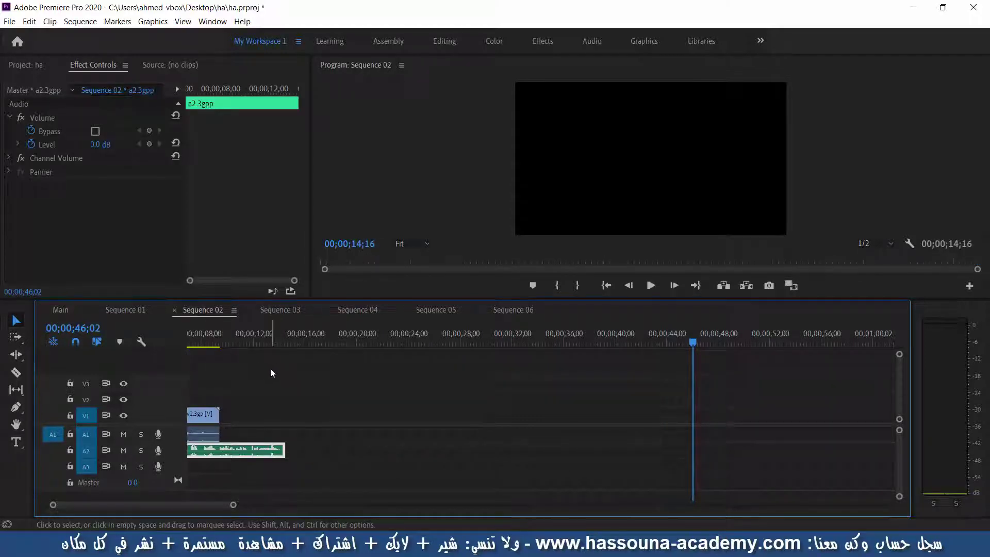
pyautogui.click(255, 341)
pyautogui.press('Home')
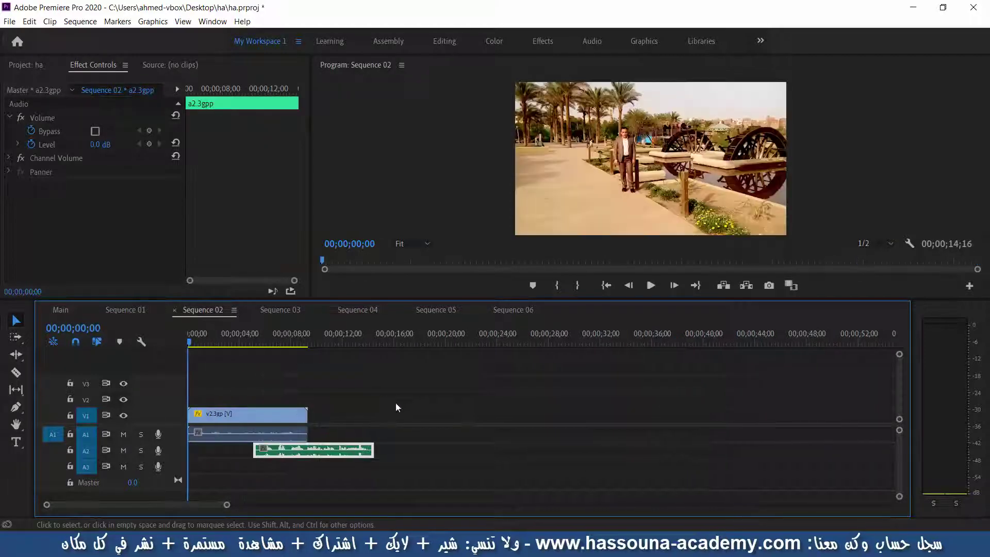
pyautogui.moveTo(316, 456)
pyautogui.mouseDown()
pyautogui.moveTo(257, 457)
pyautogui.moveTo(265, 452)
pyautogui.mouseUp()
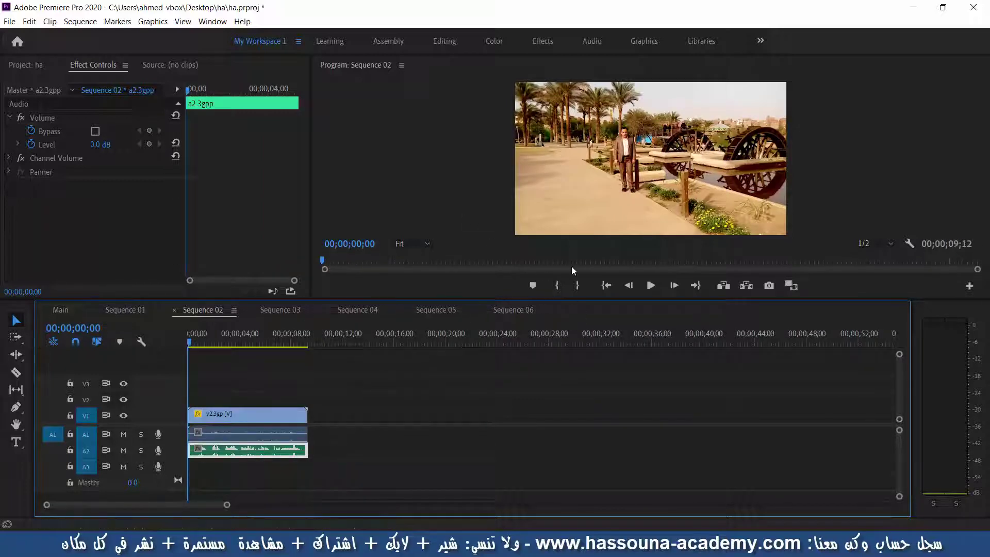
# Zoom the timeline in from the start, enlarge the preview, and play the first seconds to check sync
pyautogui.click(647, 289)
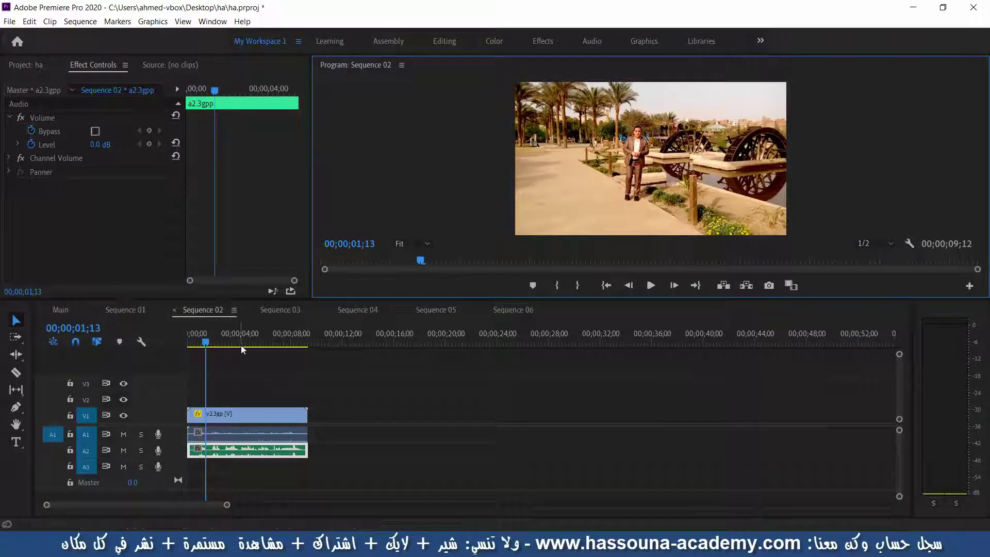
pyautogui.press('=')
pyautogui.press('=')
pyautogui.press('-')
pyautogui.press('-')
pyautogui.click(609, 333)
pyautogui.scroll(-1, 609, 330)
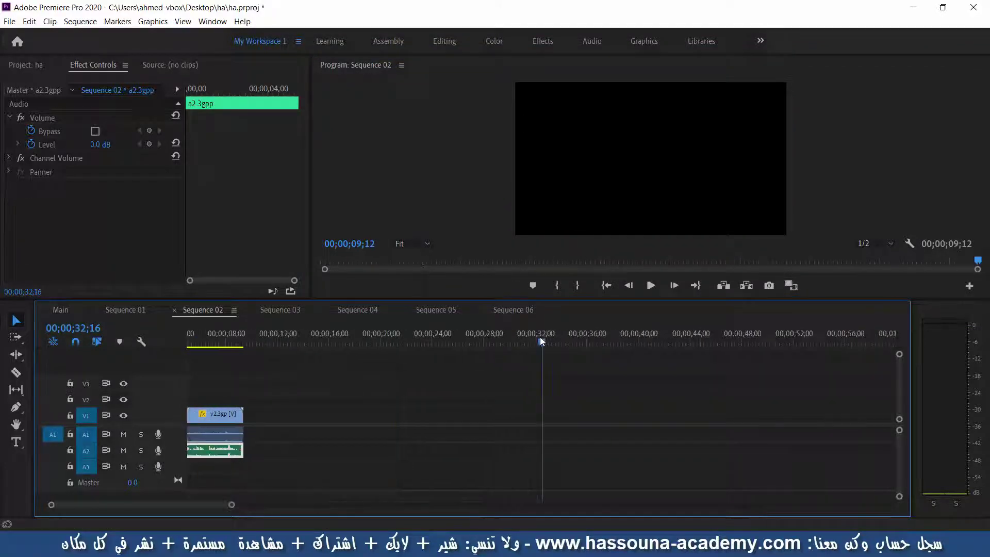
pyautogui.press('Home')
pyautogui.press('=')
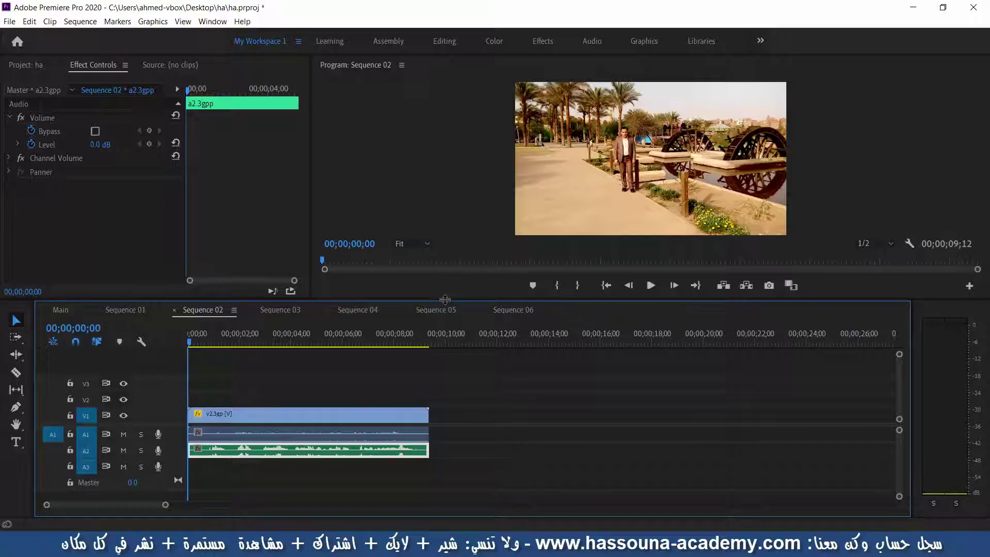
pyautogui.moveTo(445, 299); pyautogui.dragTo(443, 336)
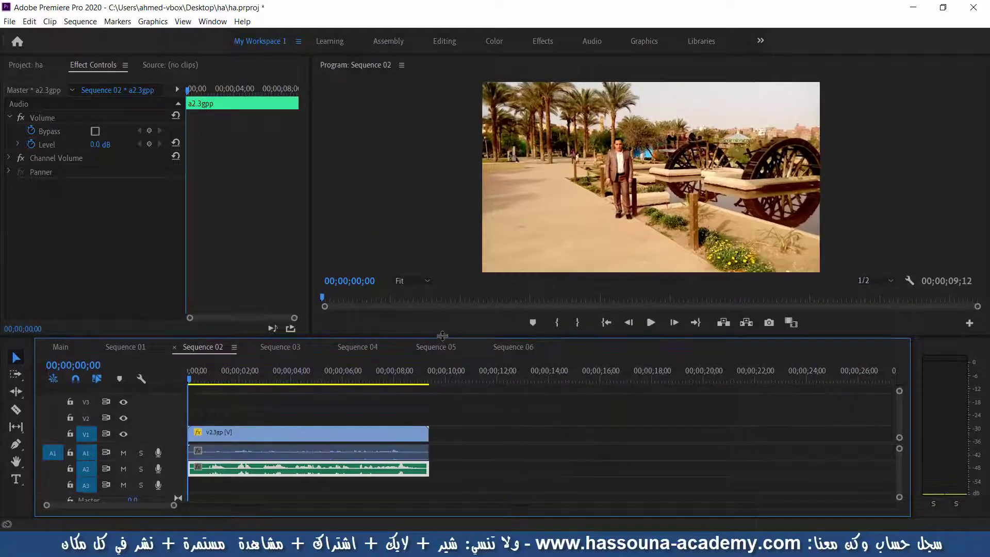
pyautogui.press('space')
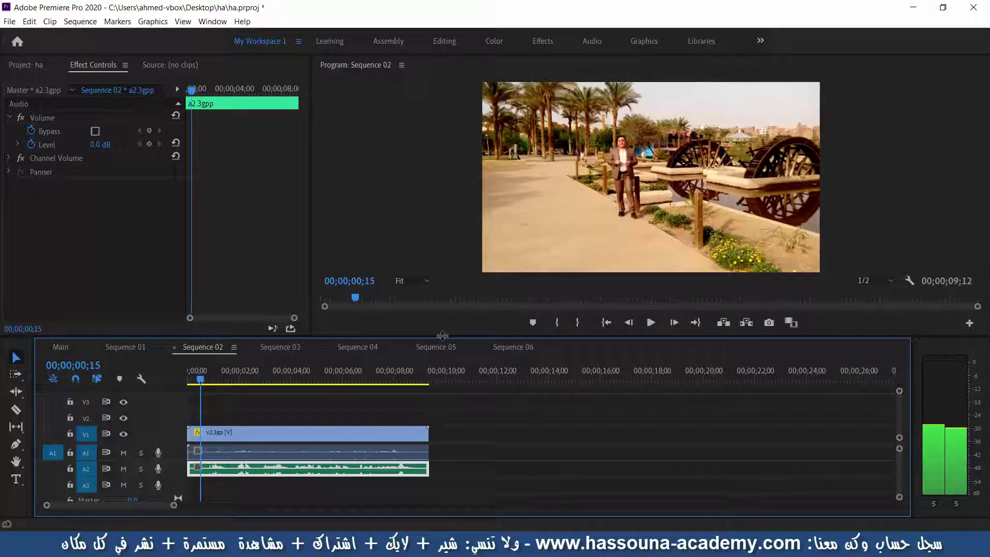
pyautogui.press('space')
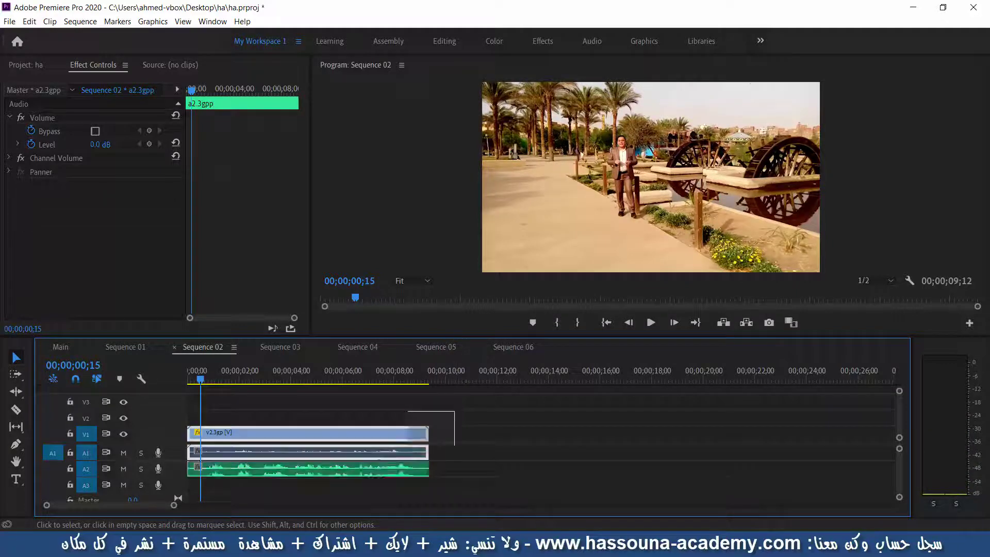
# Shift all three clips about 1;16 later together, then step frame by frame to 00;00;02;00
pyautogui.moveTo(464, 418)
pyautogui.mouseDown()
pyautogui.moveTo(361, 454)
pyautogui.moveTo(375, 437)
pyautogui.mouseUp()
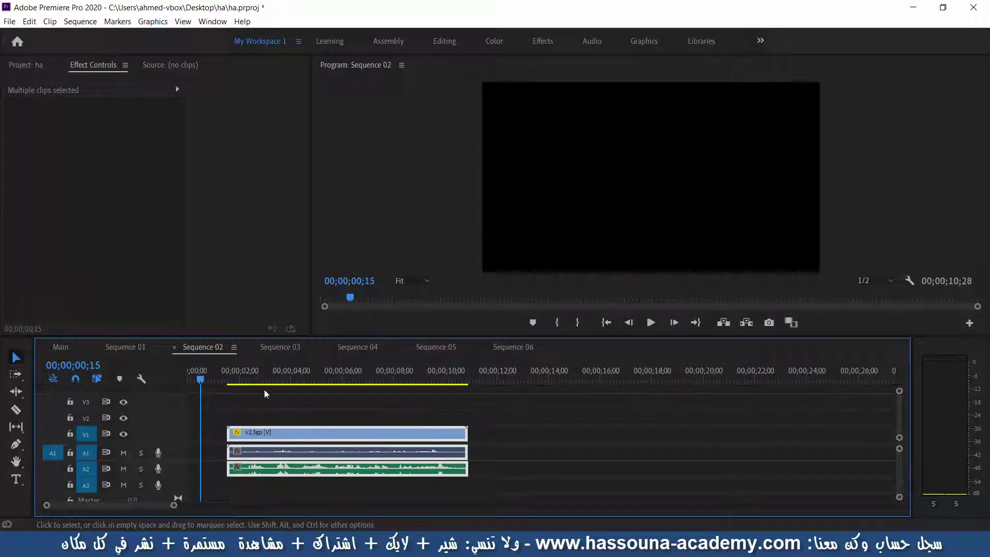
pyautogui.click(243, 380)
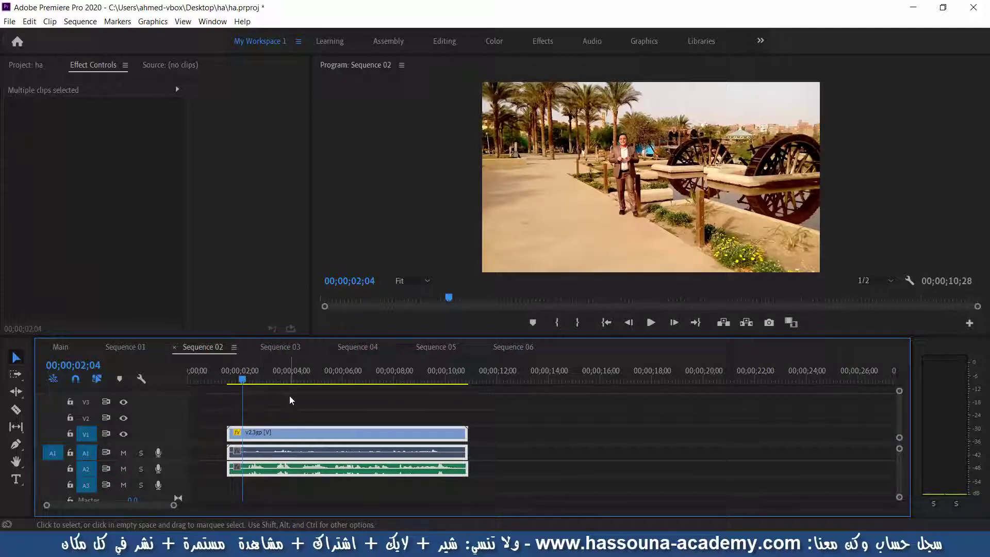
pyautogui.press('Left')
pyautogui.press('Left')
pyautogui.press('Left')
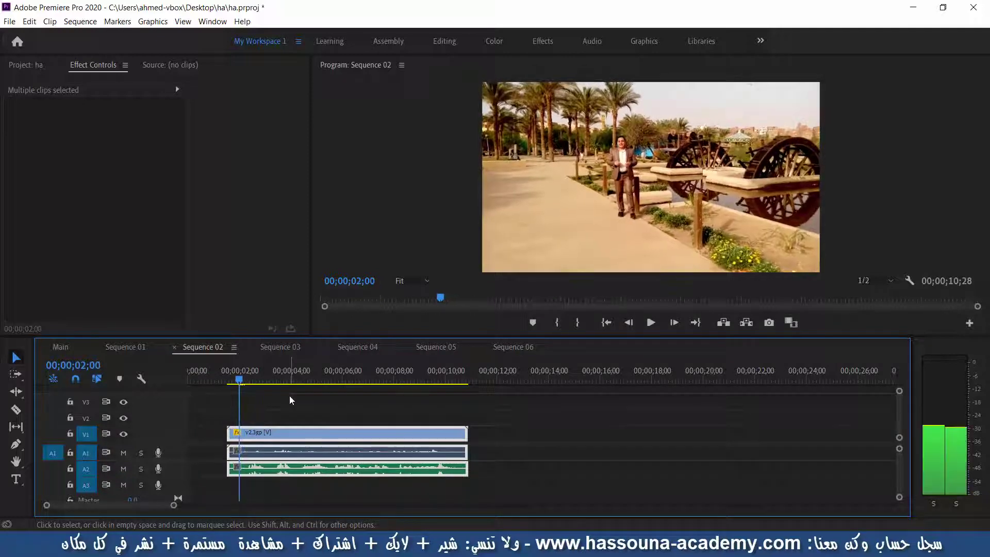
pyautogui.press('Left')
pyautogui.press('Left')
pyautogui.press('Left')
pyautogui.press('Left')
pyautogui.press('Left')
pyautogui.press('Left')
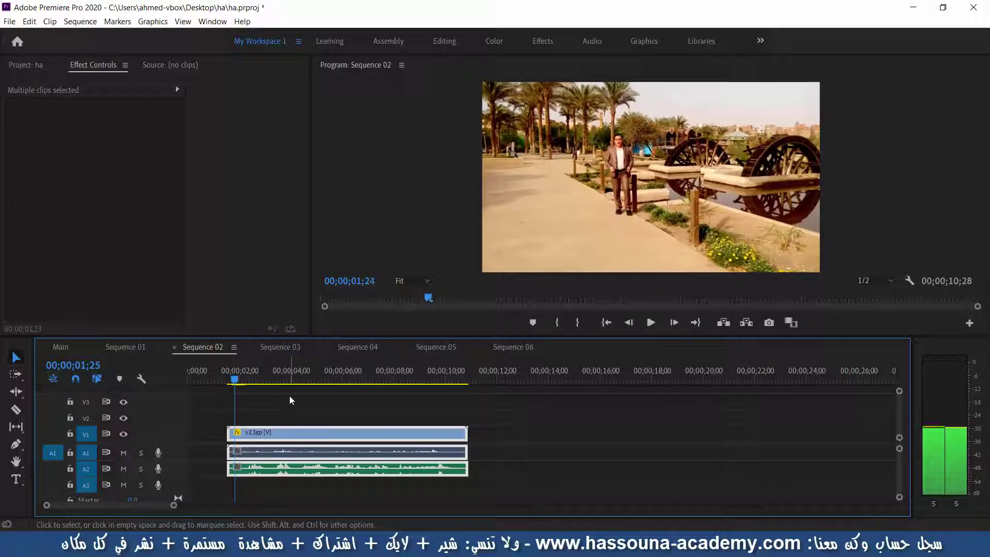
pyautogui.press('Right')
pyautogui.press('Right')
pyautogui.press('Right')
pyautogui.press('Right')
pyautogui.press('Right')
pyautogui.press('Right')
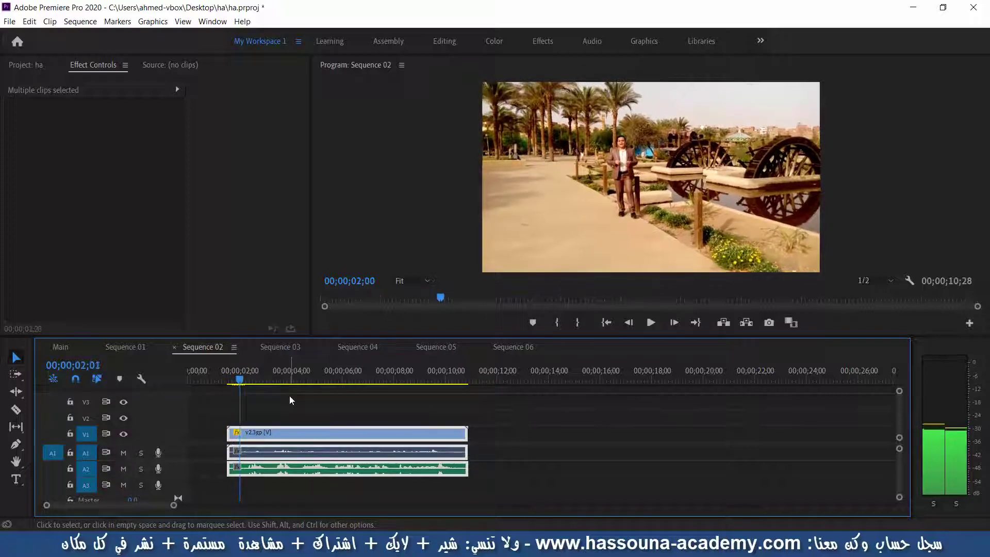
pyautogui.press('Right')
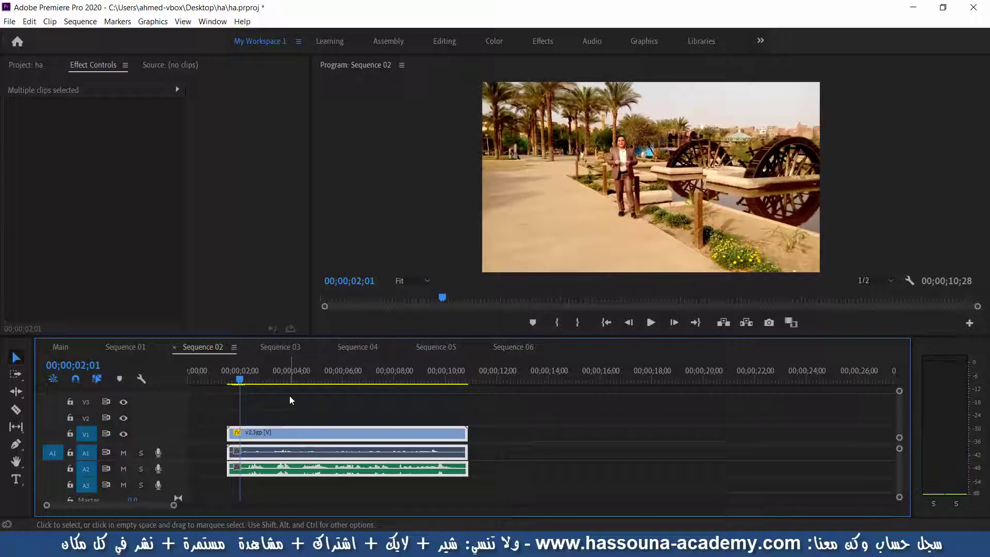
# Slide the a2.3gpp audio on A2 to start a few frames before v2.3gp, around 01;06
pyautogui.click(293, 413)
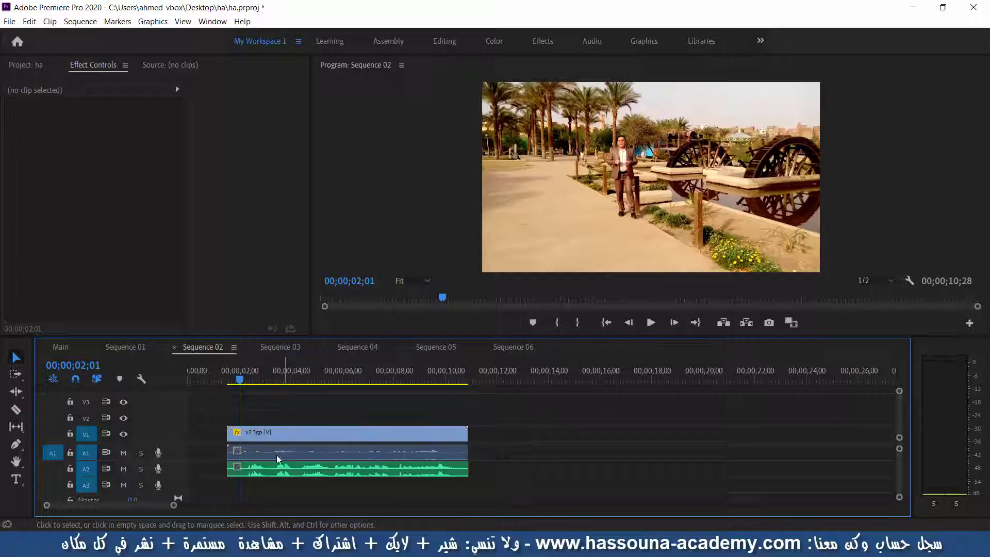
pyautogui.moveTo(261, 472); pyautogui.dragTo(261, 470)
pyautogui.press('=')
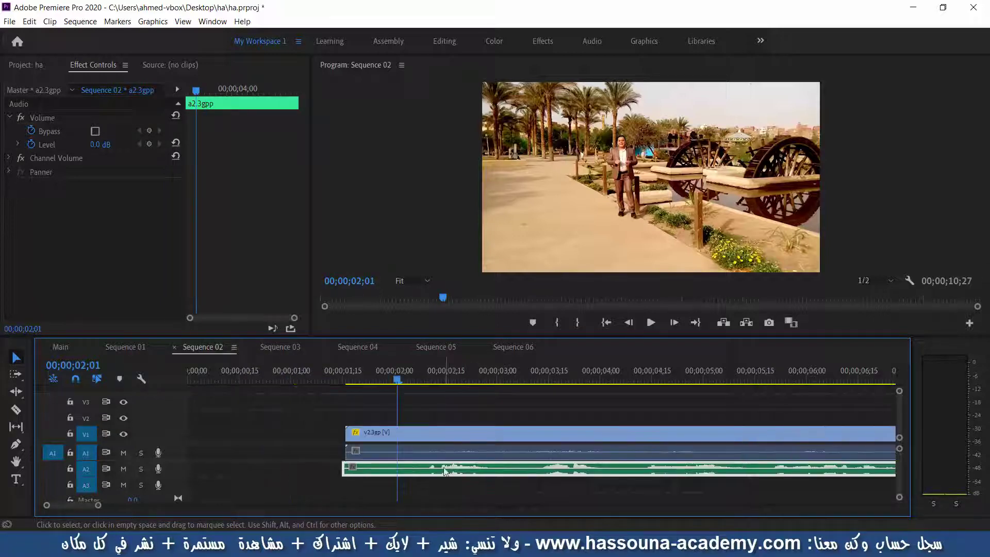
pyautogui.press('=')
pyautogui.moveTo(446, 472); pyautogui.dragTo(433, 472)
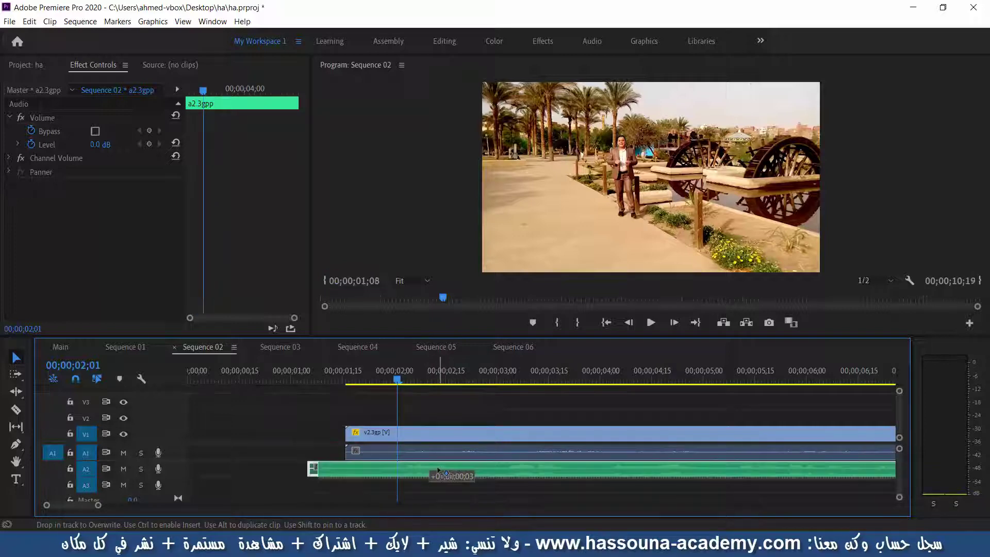
pyautogui.moveTo(433, 472); pyautogui.dragTo(435, 471)
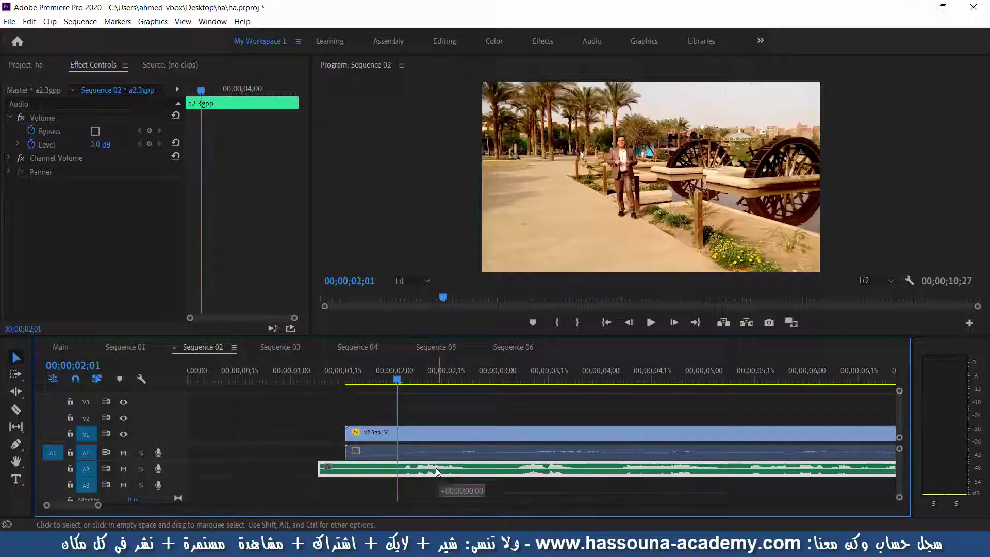
pyautogui.press('=')
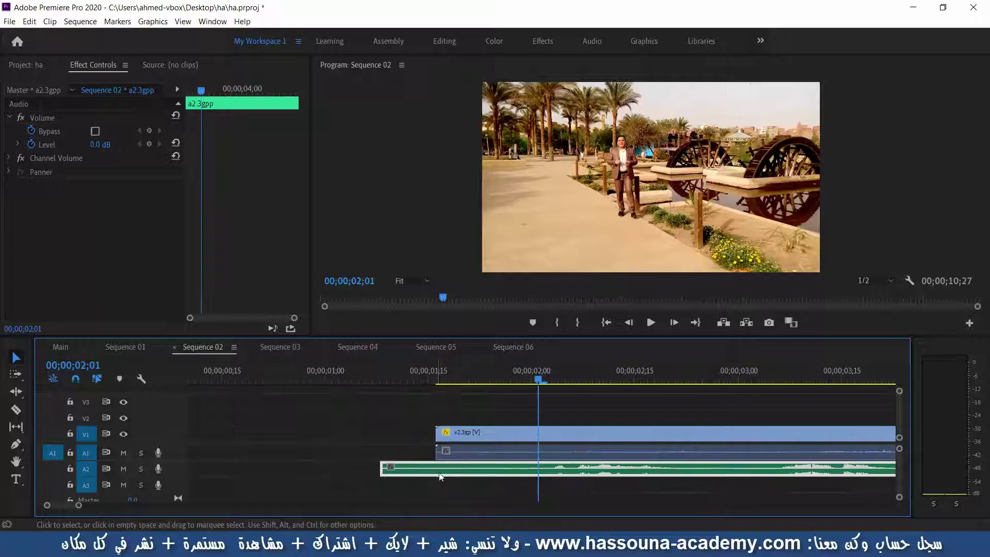
pyautogui.moveTo(569, 473); pyautogui.dragTo(566, 474)
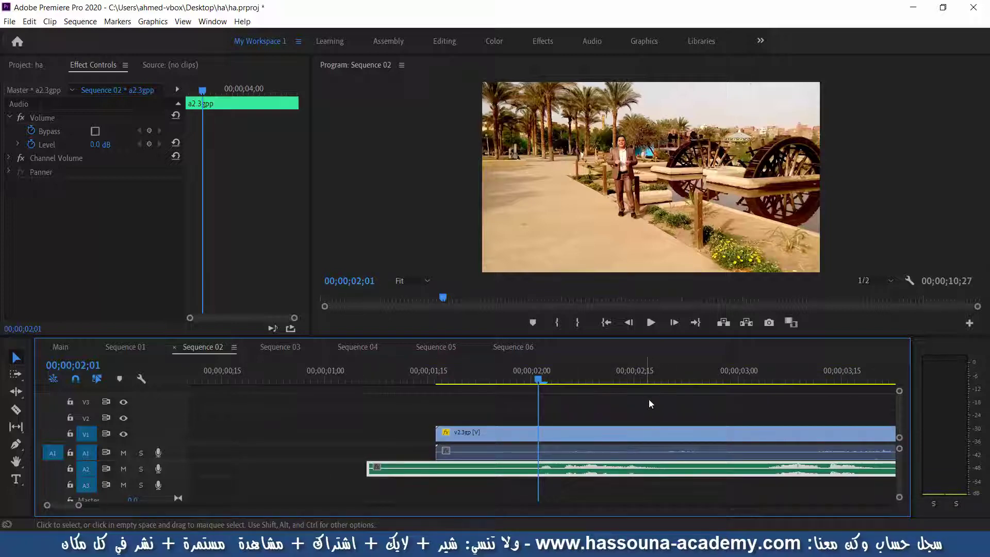
# Play Sequence 02 in the enlarged Program Monitor to about 09;28, then restore the layout
pyautogui.click(369, 217)
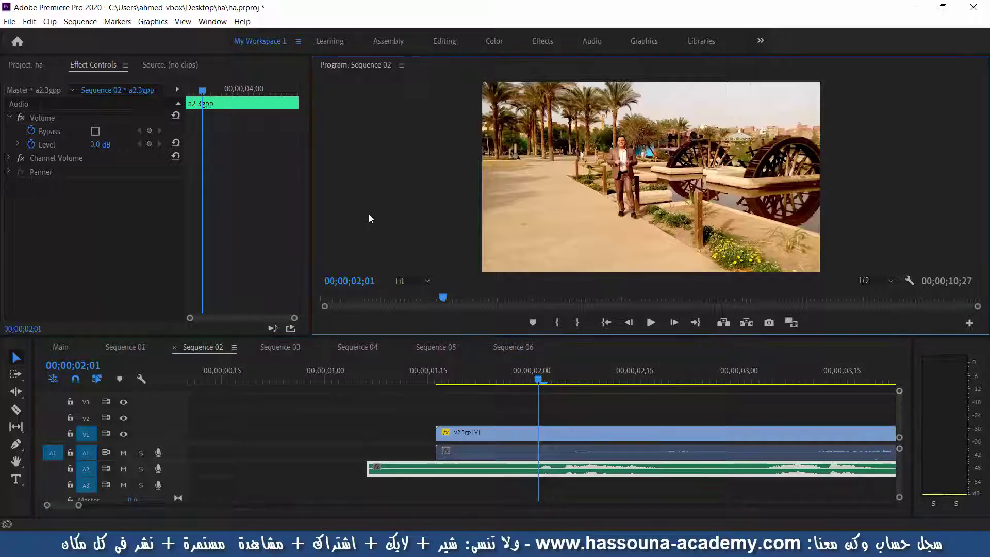
pyautogui.press('`')
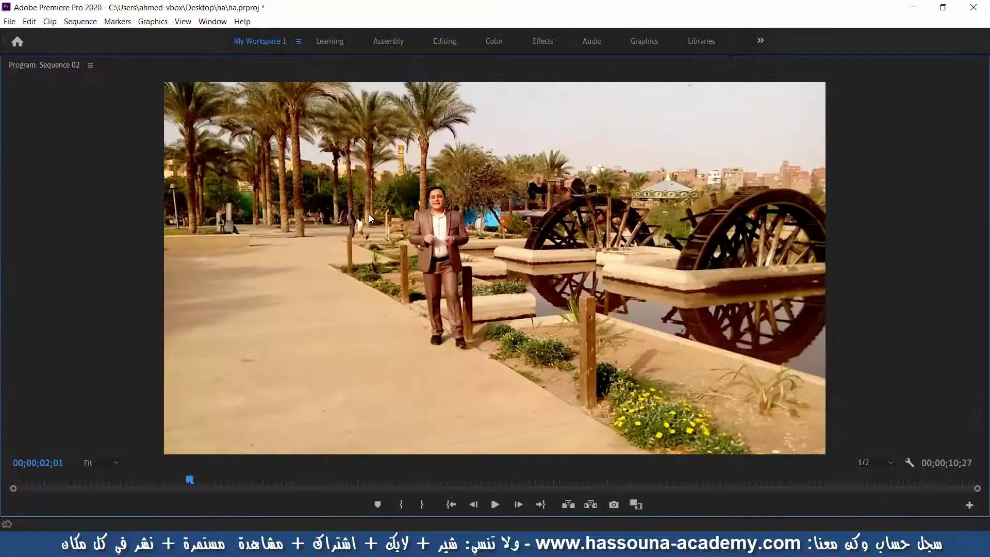
pyautogui.press('space')
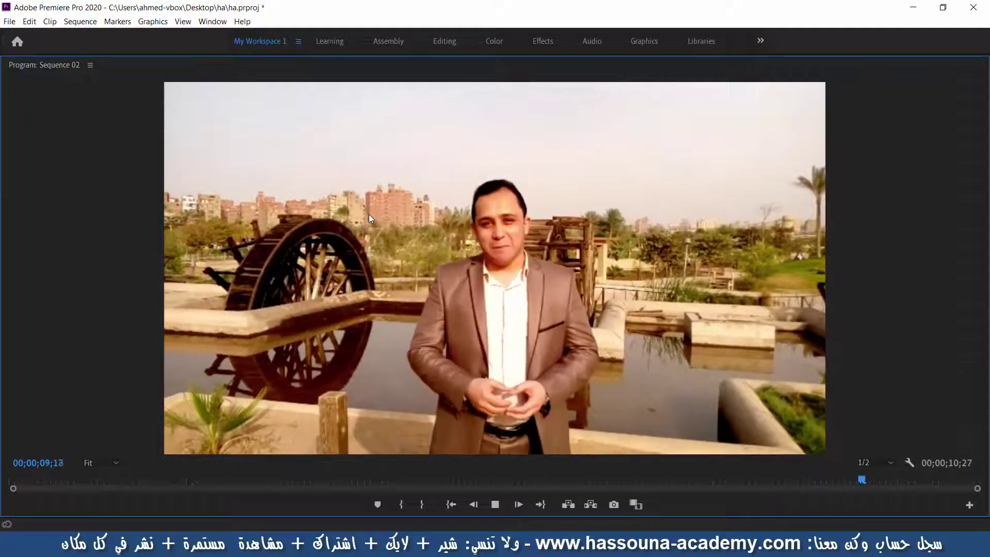
pyautogui.press('space')
pyautogui.press('`')
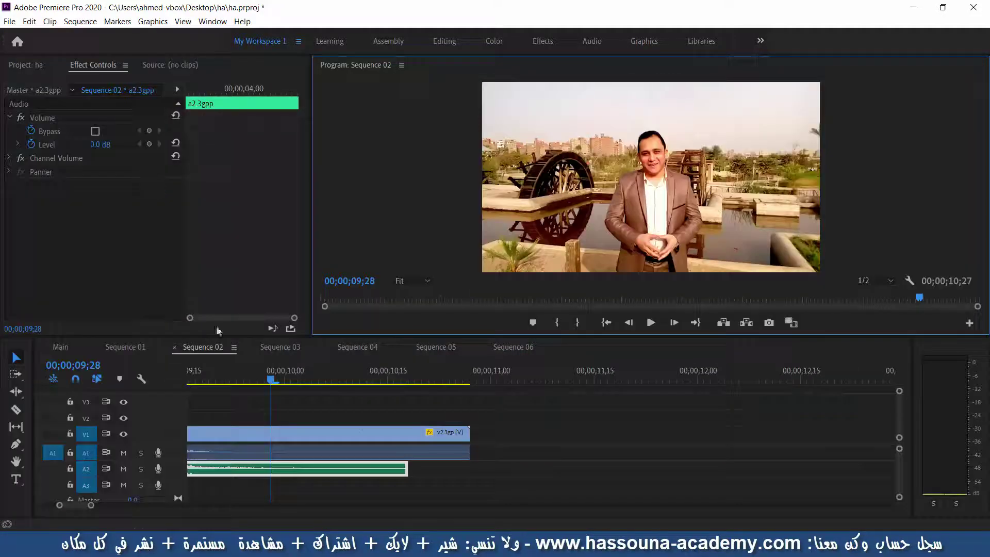
# Check the video and audio start frames, then park the playhead at the audio's end, 10;18
pyautogui.click(346, 430)
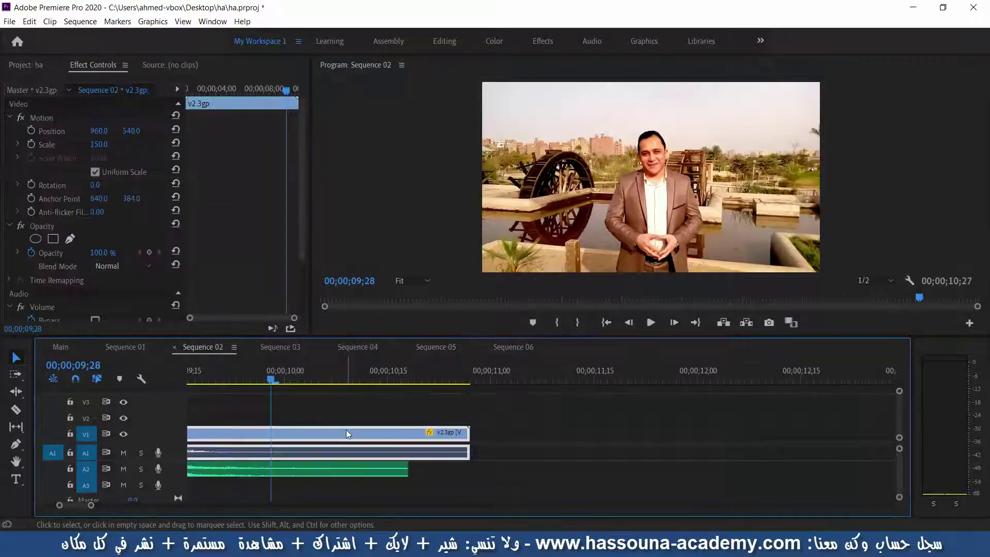
pyautogui.click(367, 382)
pyautogui.press('-')
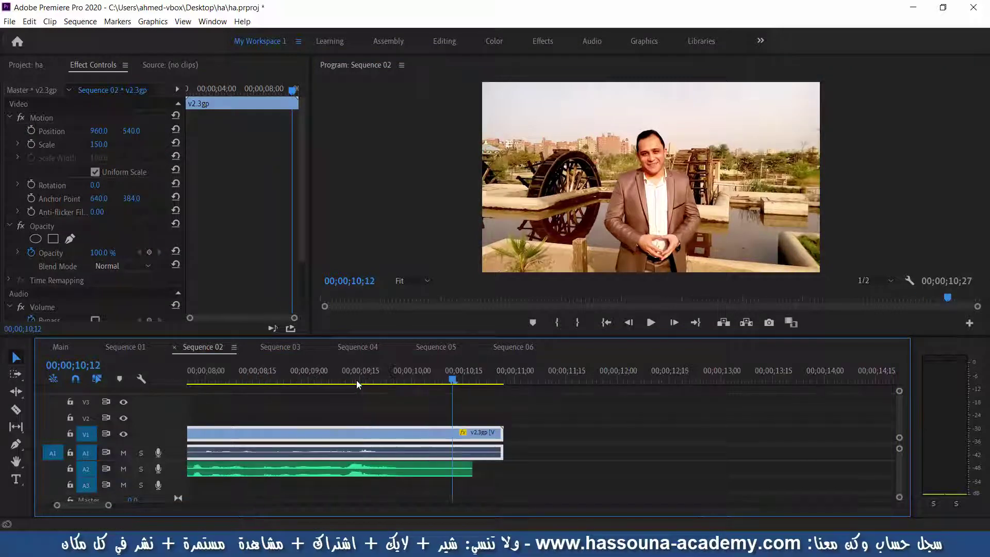
pyautogui.press('-')
pyautogui.press('-')
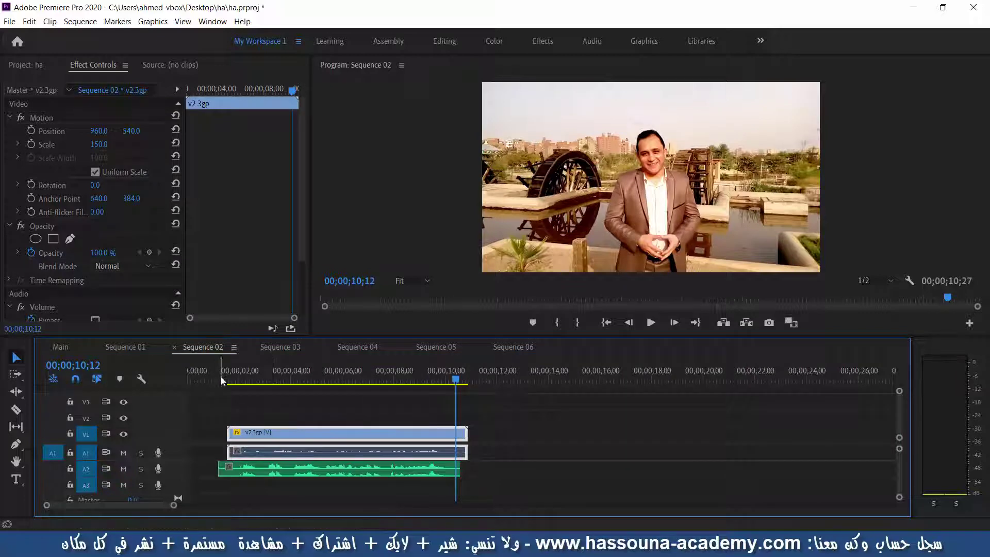
pyautogui.moveTo(222, 381); pyautogui.dragTo(228, 381)
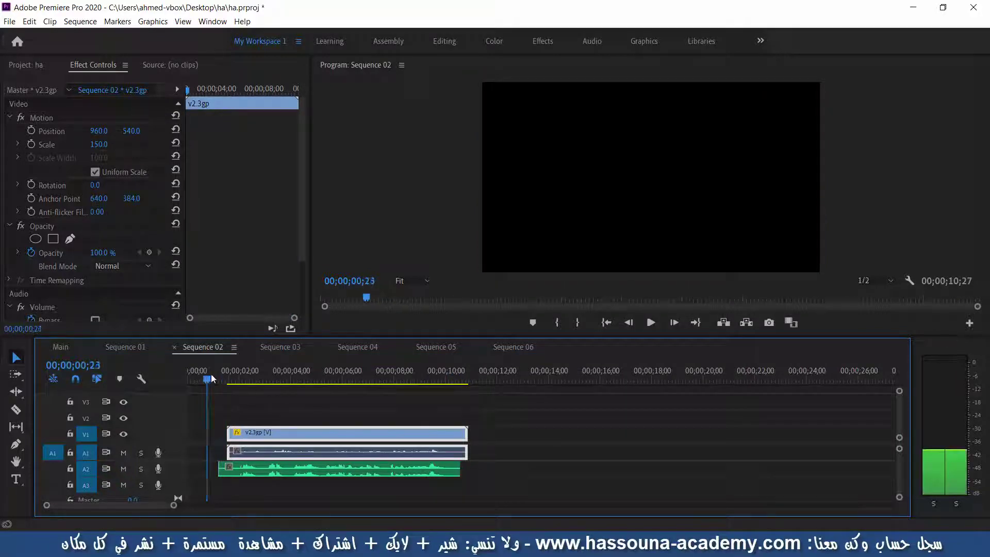
pyautogui.press('Right')
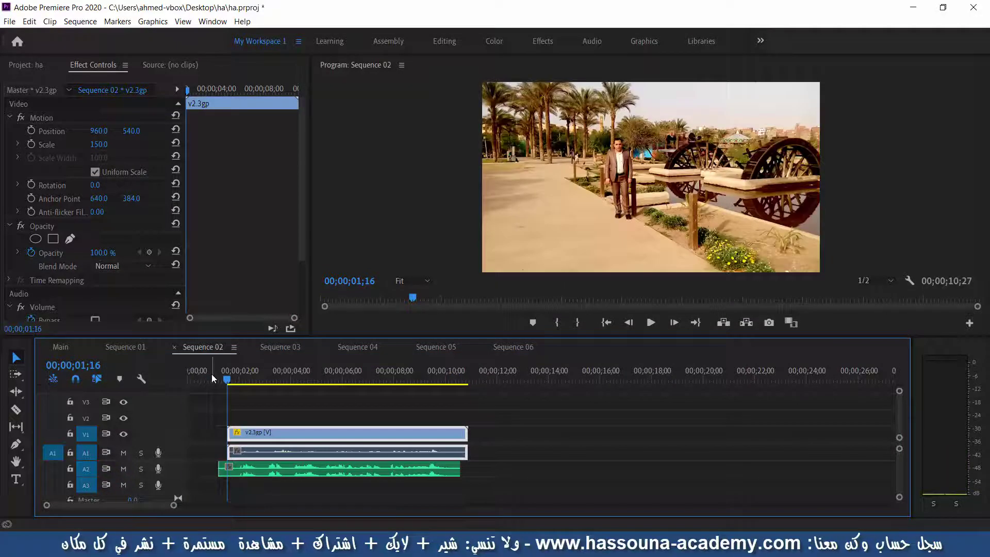
pyautogui.press('Up')
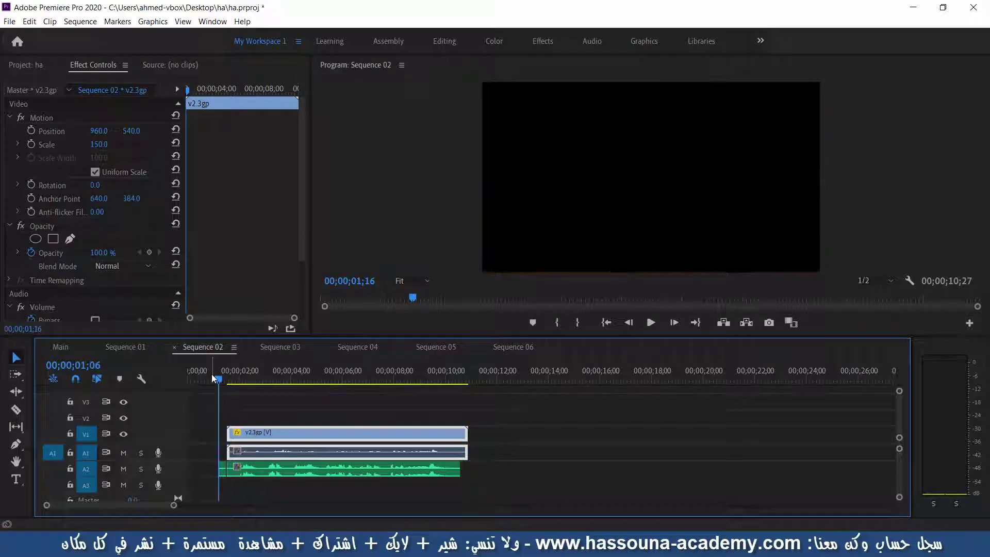
pyautogui.press('Down')
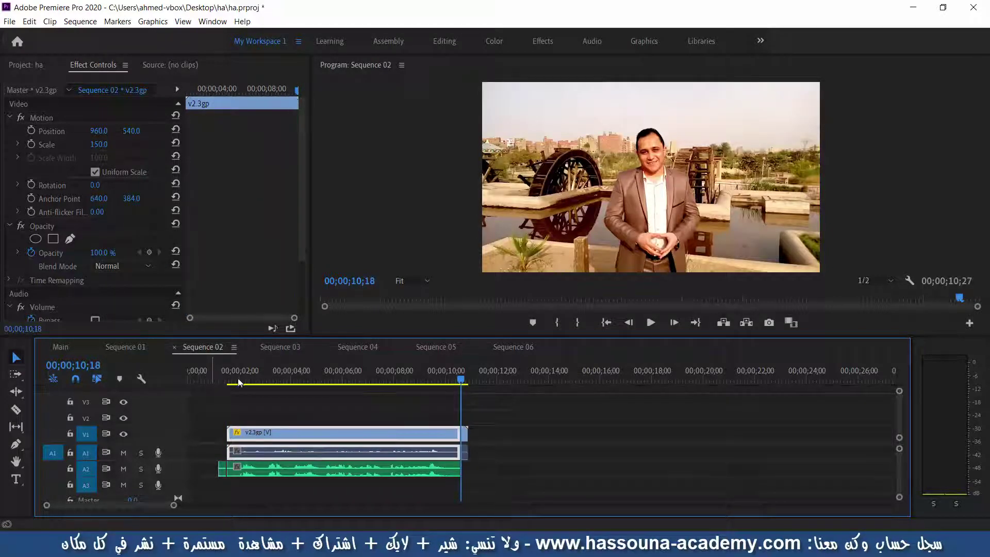
# Trim the end of v2.3gp back to 10;18 to match the audio's end
pyautogui.click(464, 453)
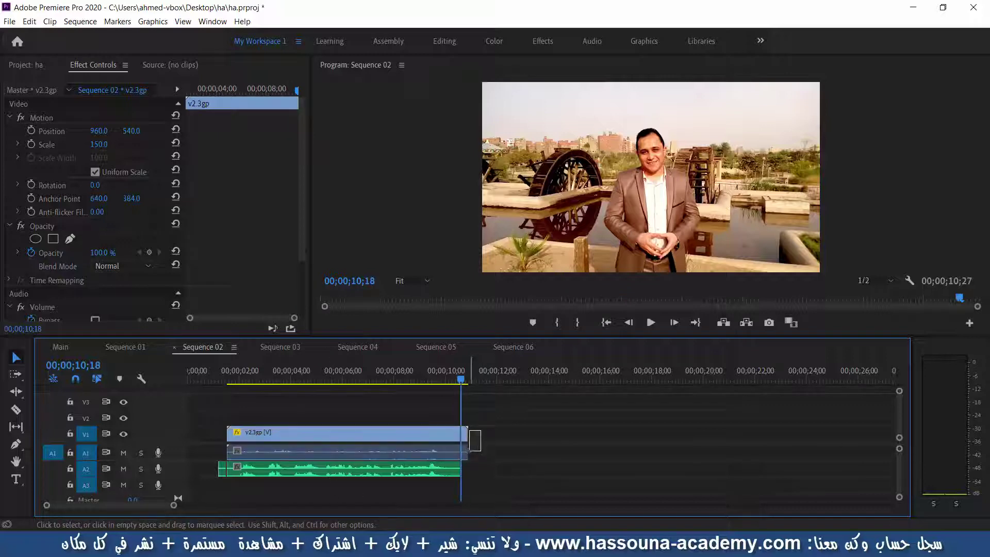
pyautogui.moveTo(464, 453); pyautogui.dragTo(460, 453)
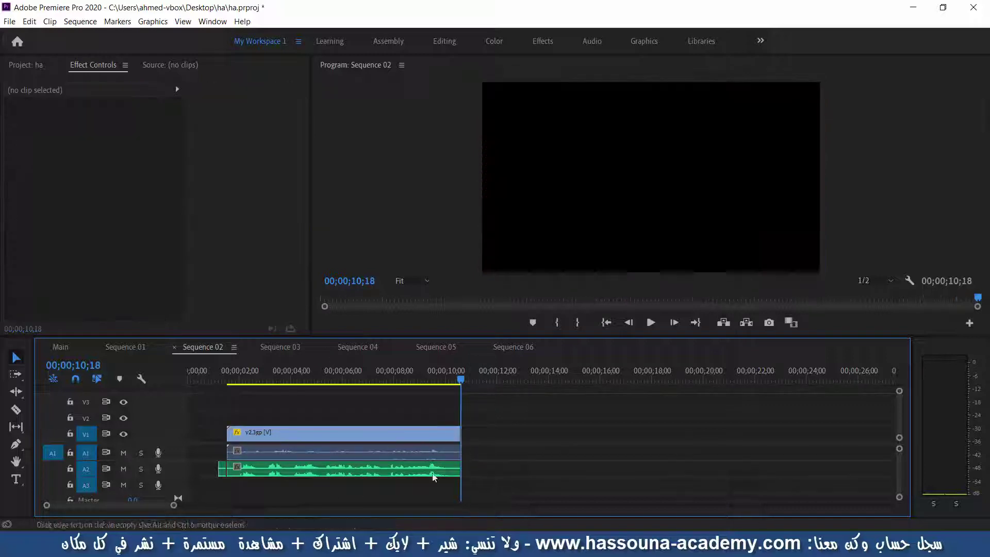
pyautogui.click(222, 470)
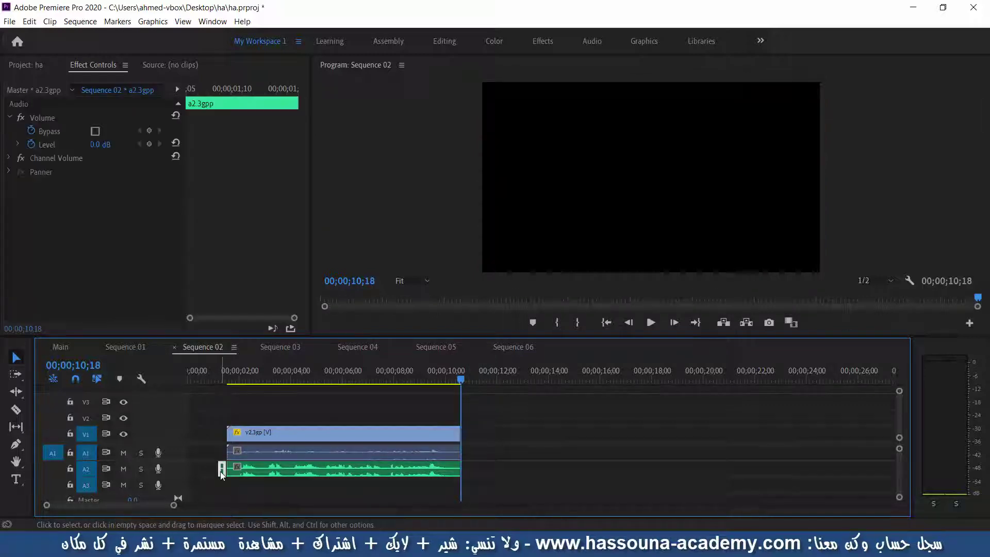
# Unlink v2.3gp and delete its original camera audio from A1
pyautogui.click(432, 439)
pyautogui.hotkey('ctrl', 'l')
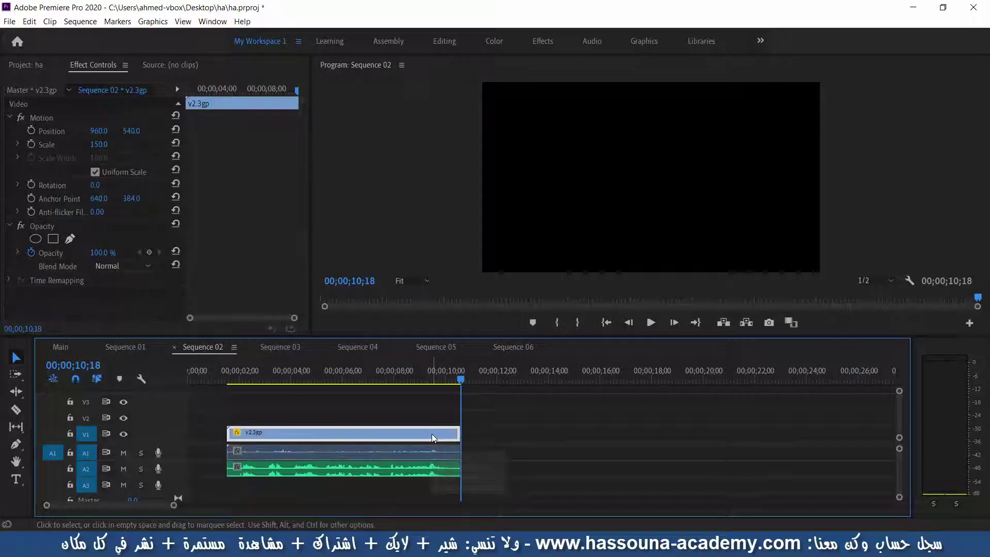
pyautogui.click(439, 456)
pyautogui.press('Delete')
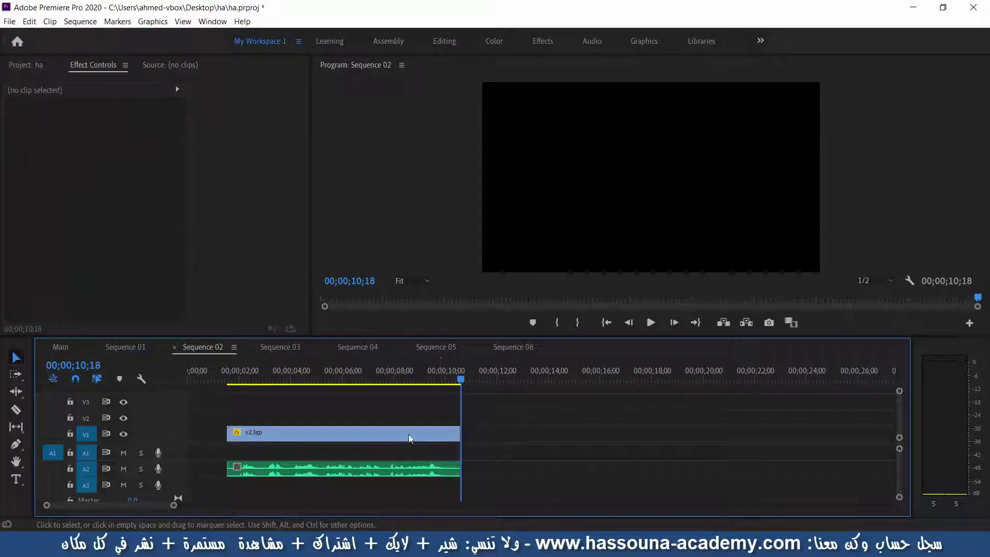
# Link v2.3gp with the external audio and move that audio up to A1
pyautogui.moveTo(425, 411); pyautogui.dragTo(397, 483)
pyautogui.hotkey('ctrl', 'l')
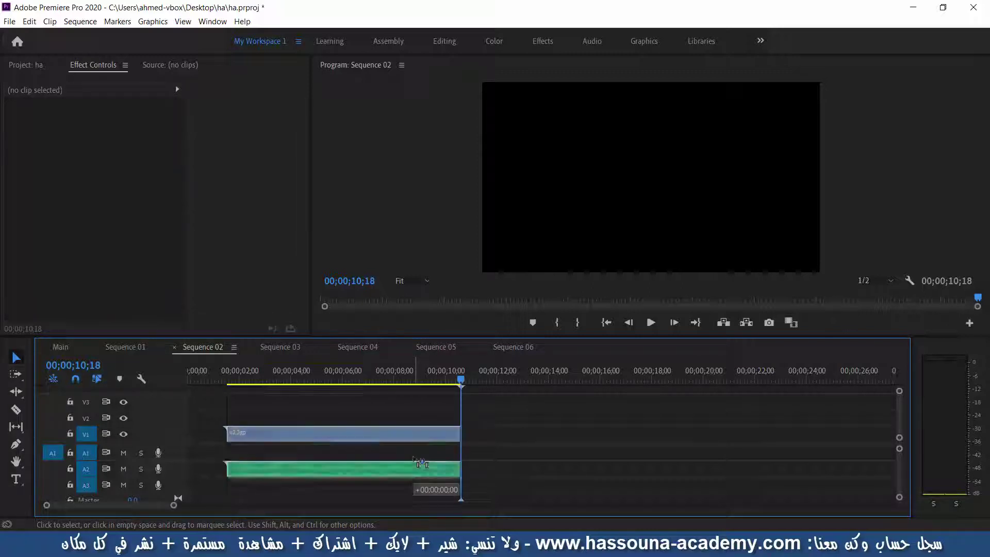
pyautogui.moveTo(415, 475); pyautogui.dragTo(413, 455)
# Delete the leading gap so the clip starts at zero, and save the project
pyautogui.click(199, 438)
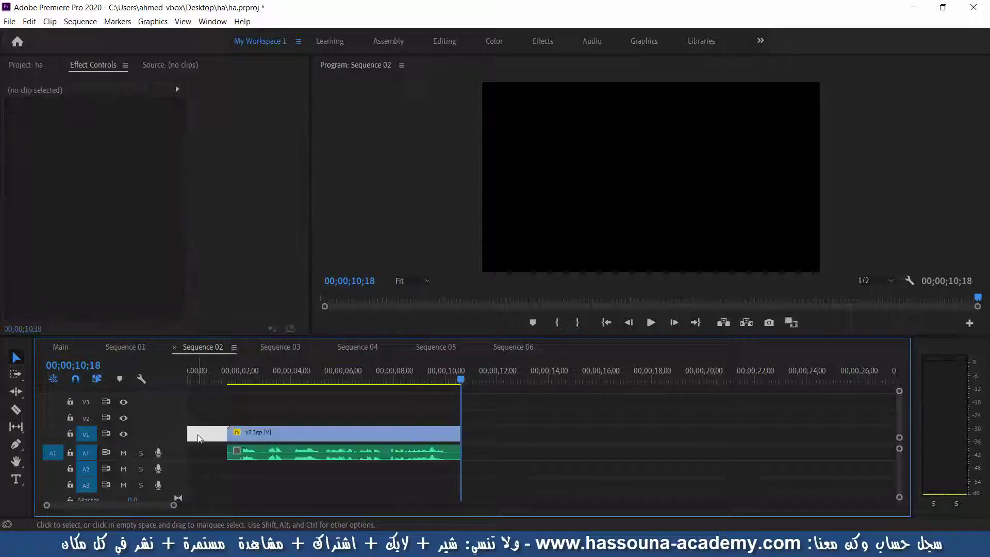
pyautogui.press('Delete')
pyautogui.hotkey('ctrl', 's')
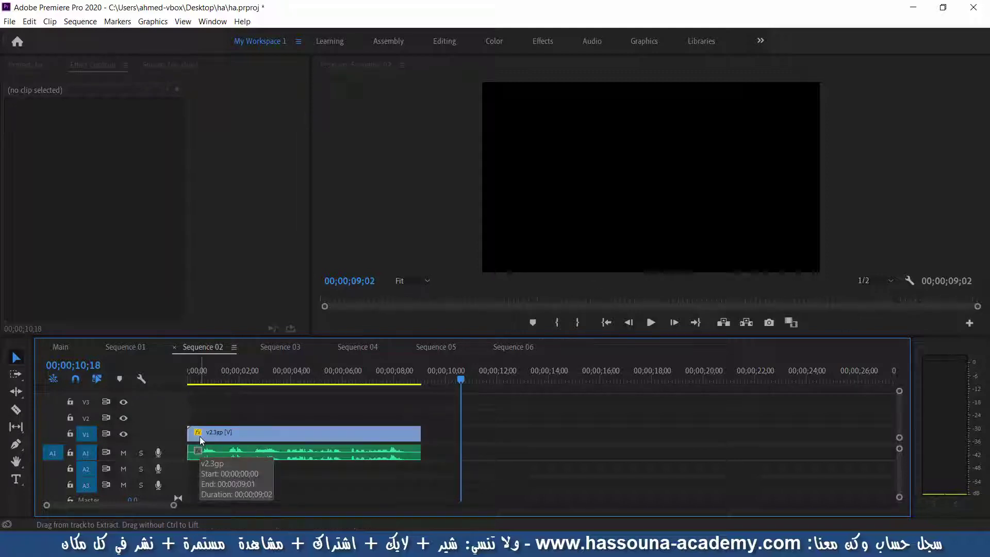
# Play Sequence 02 enlarged through to its end at 09;02, restore the layout, and save
pyautogui.click(390, 196)
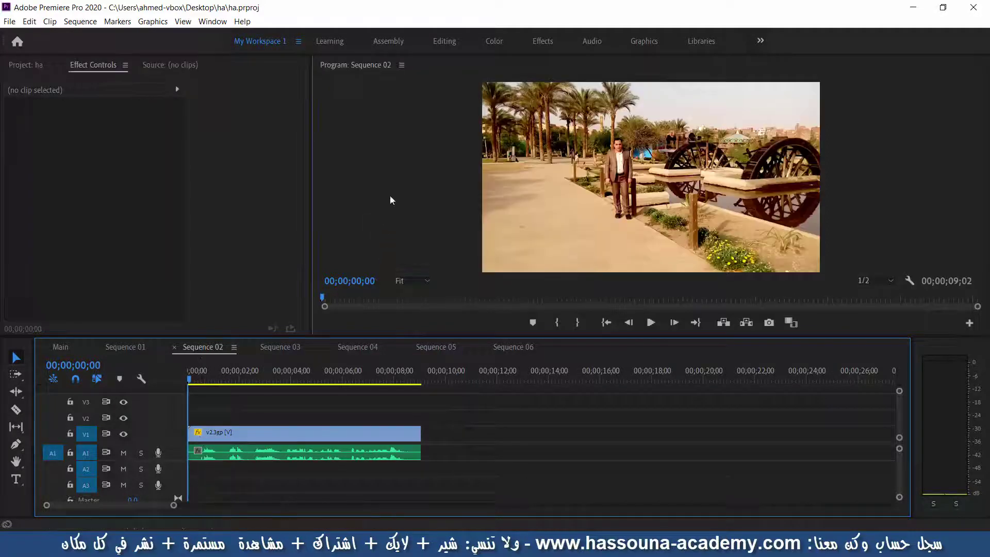
pyautogui.press('`')
pyautogui.press('space')
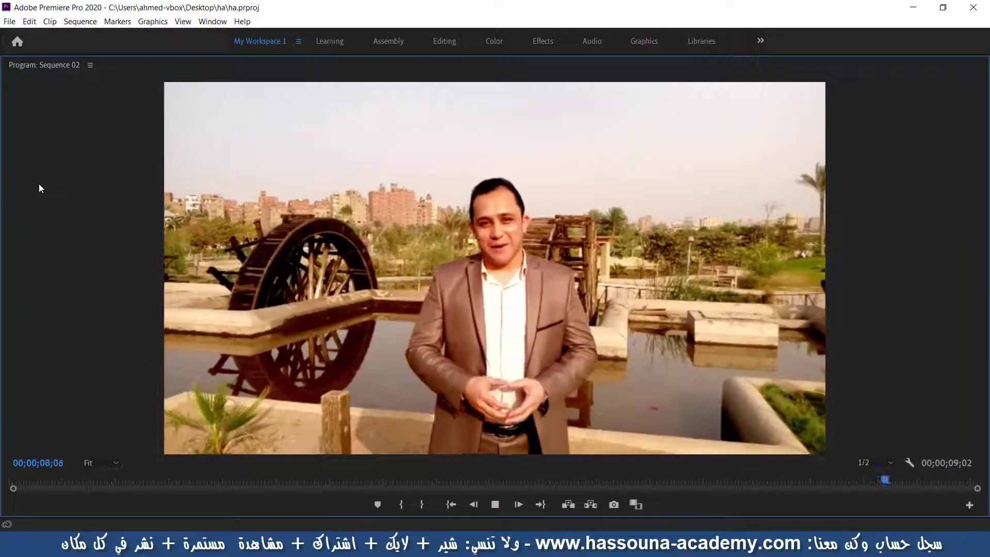
pyautogui.press('`')
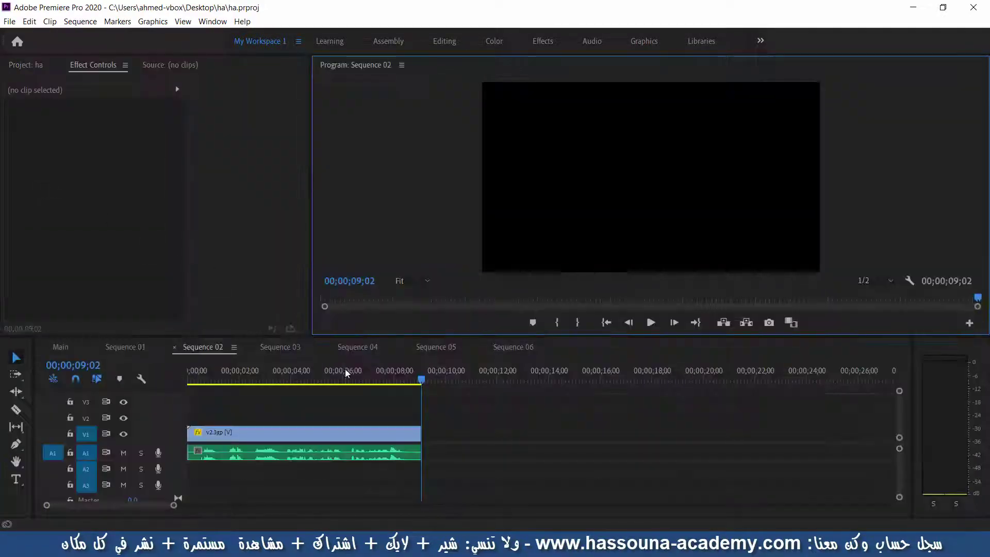
pyautogui.hotkey('ctrl', 's')
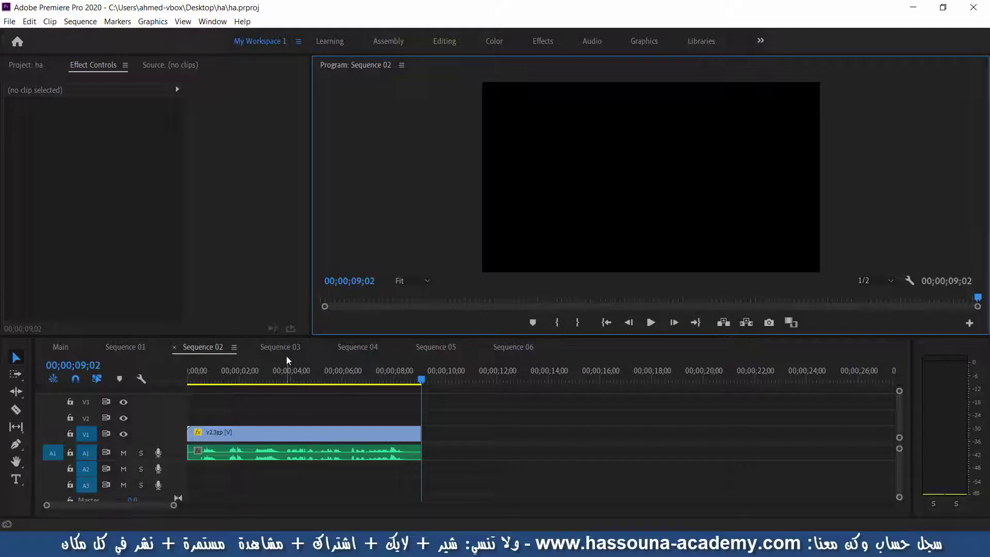
# Switch to Sequence 03, save, and play from 02;09;18 to listen to the audio
pyautogui.click(285, 351)
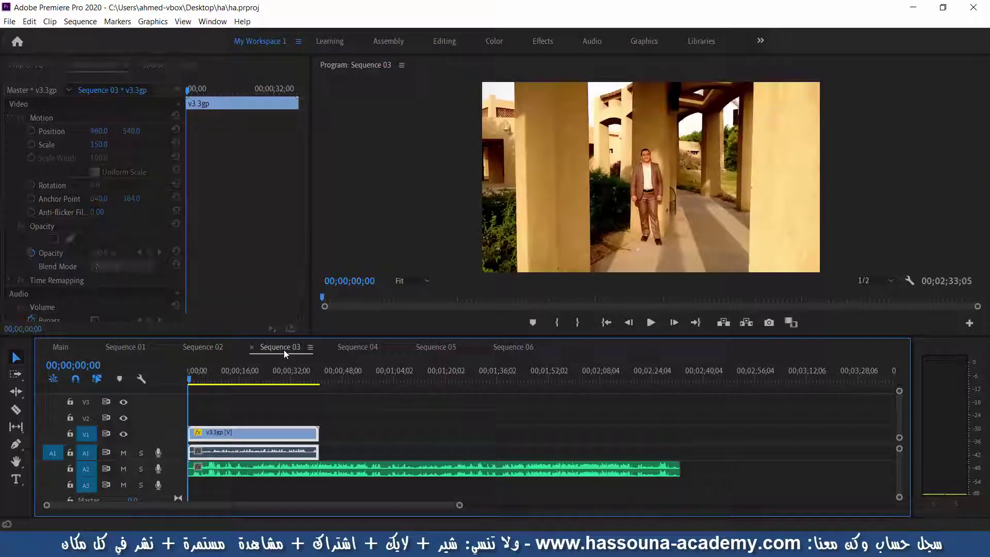
pyautogui.hotkey('ctrl', 's')
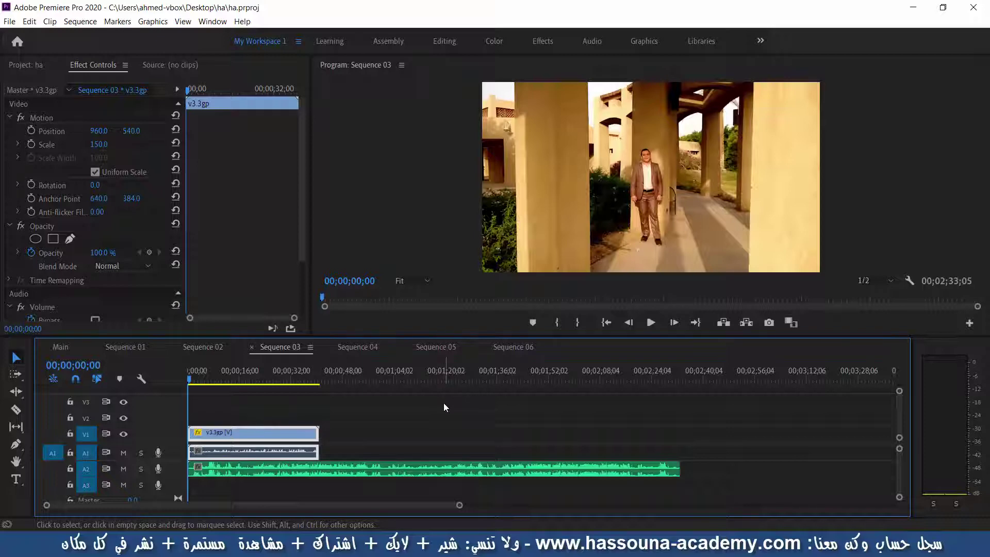
pyautogui.click(606, 380)
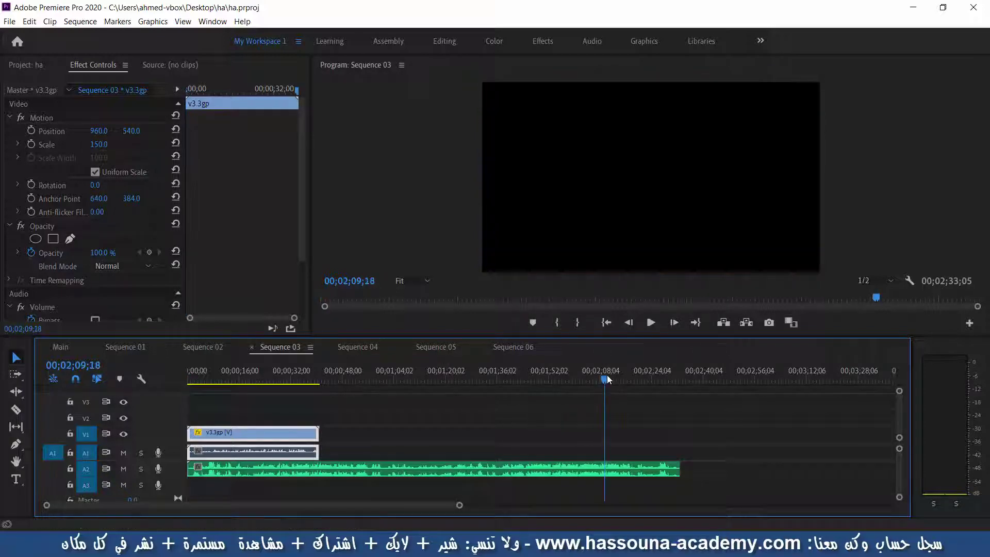
pyautogui.click(648, 323)
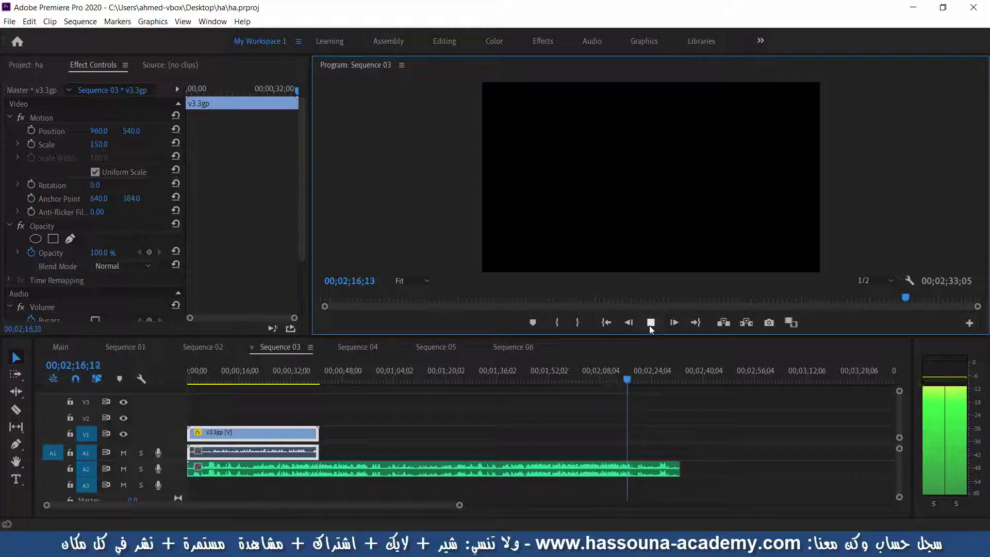
pyautogui.click(650, 325)
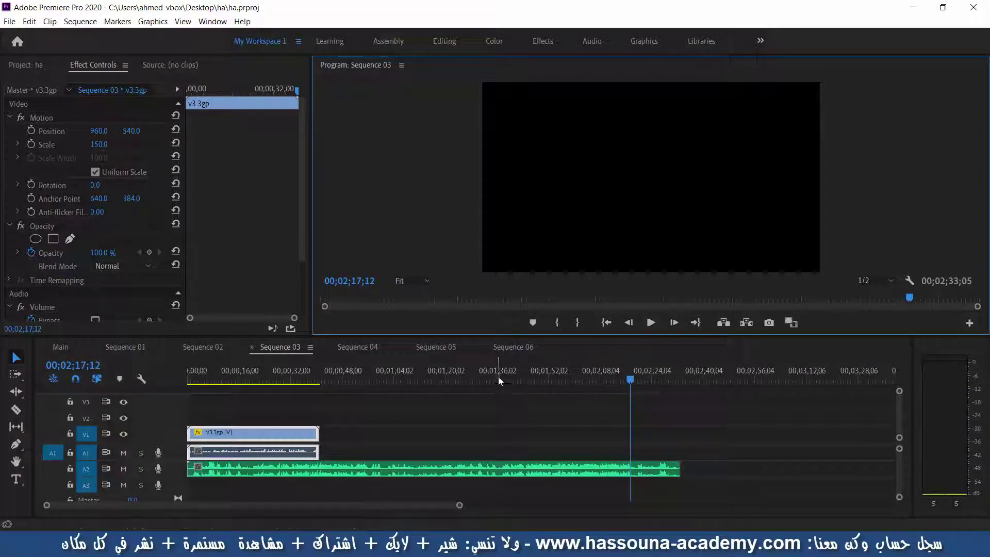
# Locate the matching sound start at 00;01;37;08 and split the A2 audio clip there
pyautogui.click(591, 380)
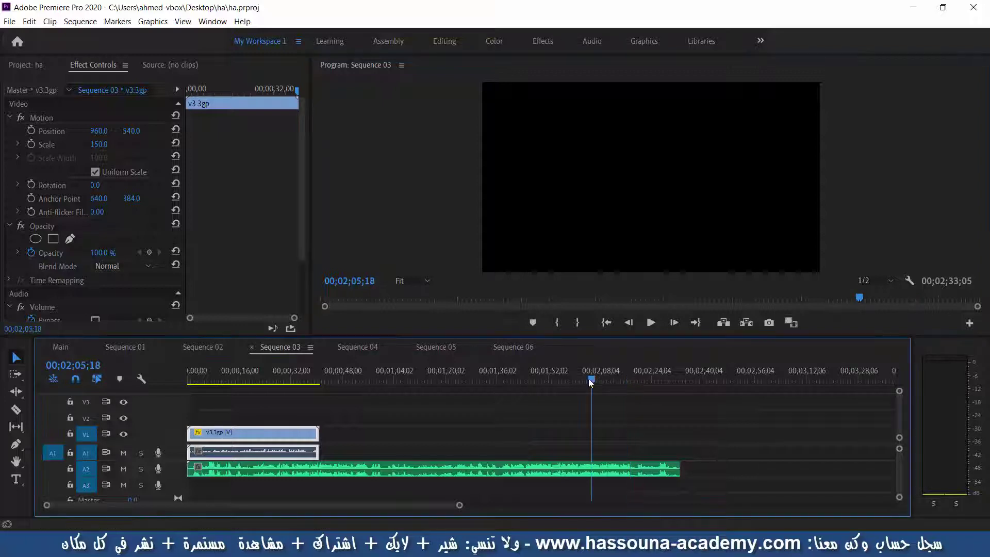
pyautogui.click(562, 380)
pyautogui.click(530, 380)
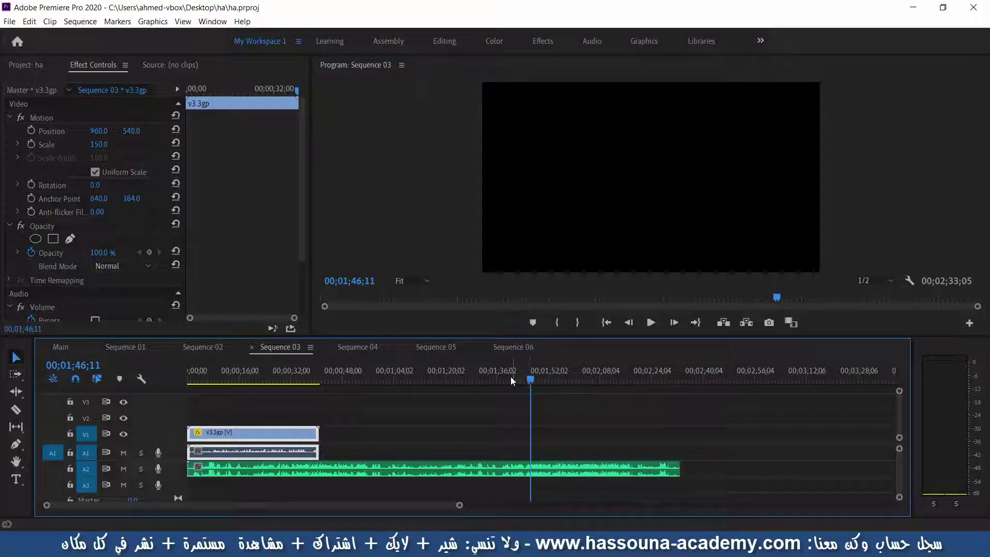
pyautogui.click(506, 380)
pyautogui.click(499, 379)
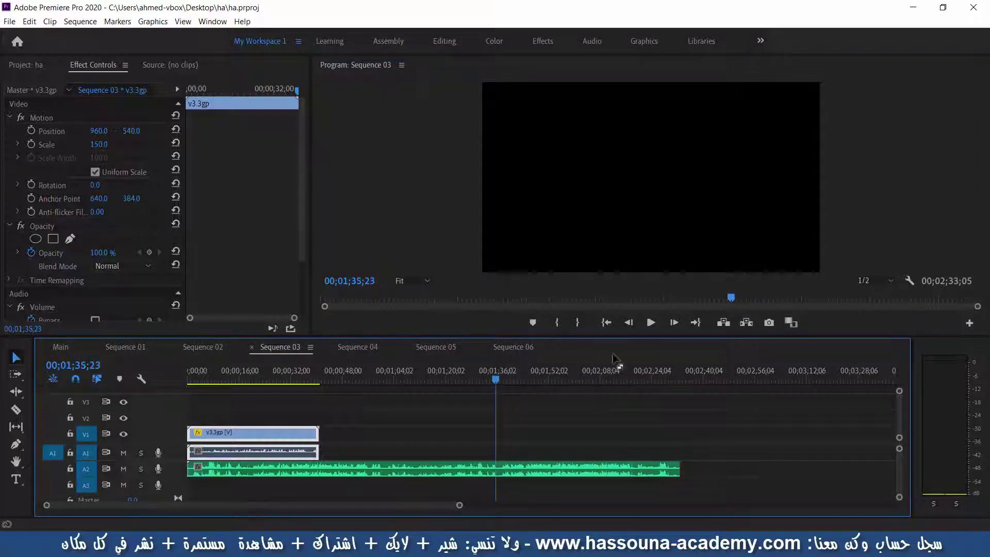
pyautogui.click(649, 326)
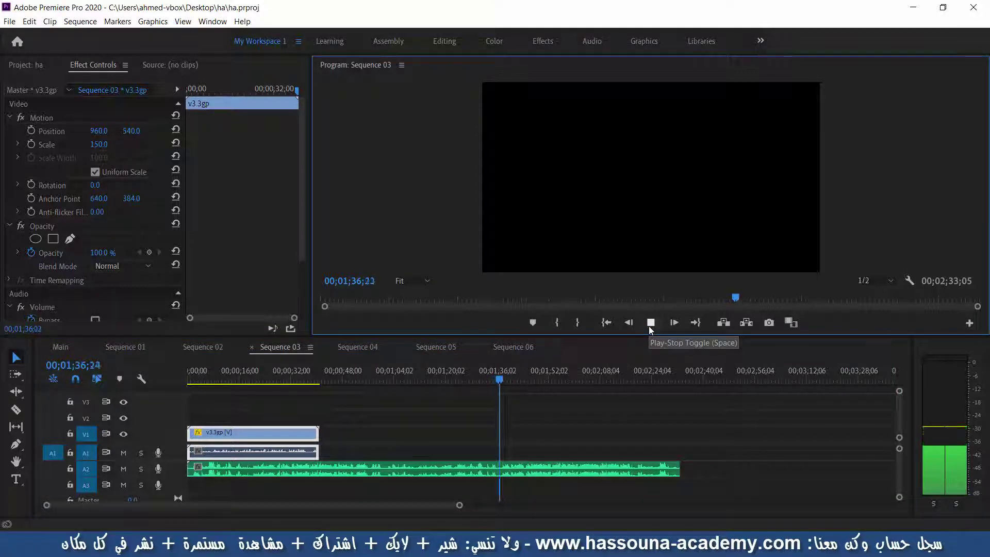
pyautogui.click(648, 326)
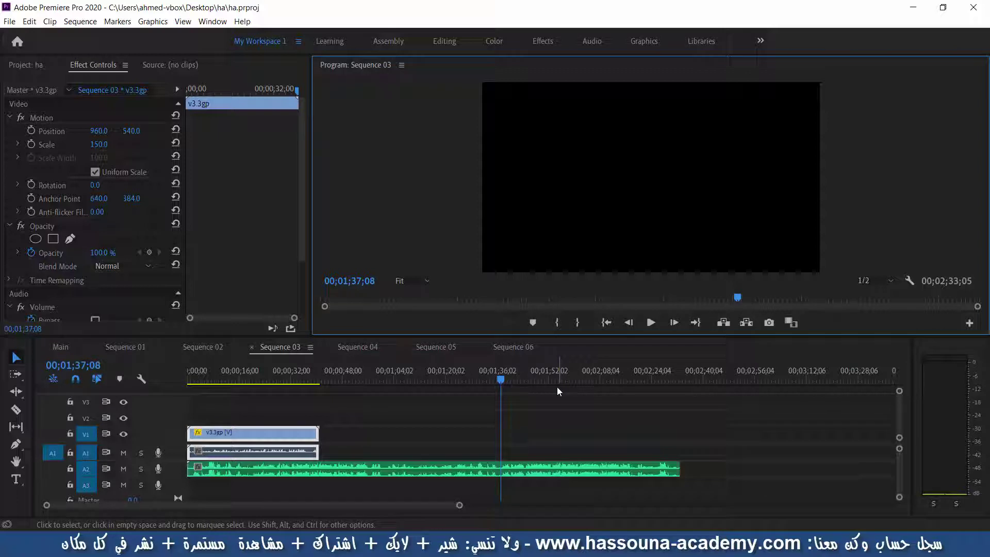
pyautogui.click(591, 349)
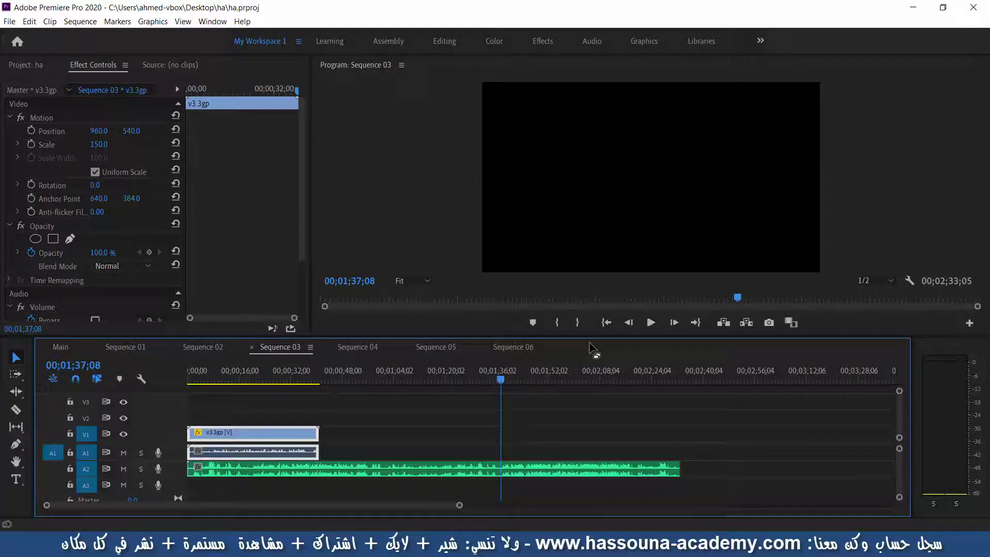
pyautogui.hotkey('ctrl', 'k')
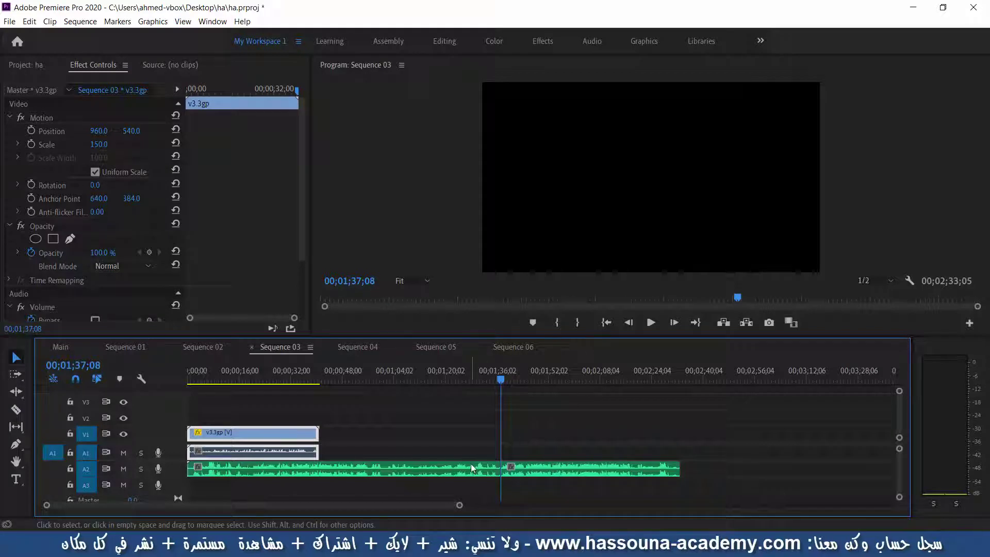
# Delete the A2 audio before the cut and close the gap so it starts at zero
pyautogui.click(471, 463)
pyautogui.press('Delete')
pyautogui.click(471, 464)
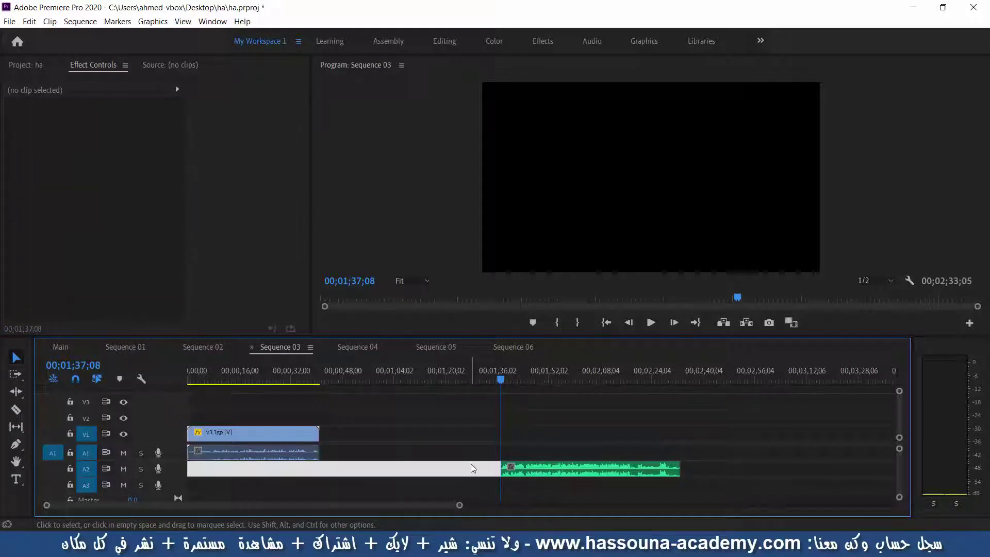
pyautogui.press('Delete')
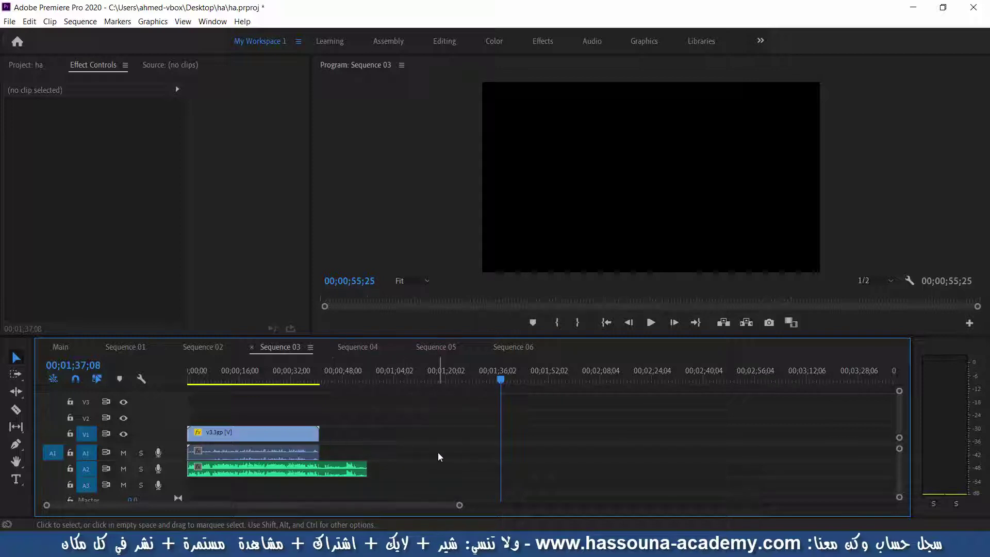
# Move the v3.3gp clip later over the audio and play from 26;05 to check sync
pyautogui.moveTo(291, 439)
pyautogui.mouseDown()
pyautogui.moveTo(370, 455)
pyautogui.moveTo(383, 469)
pyautogui.mouseUp()
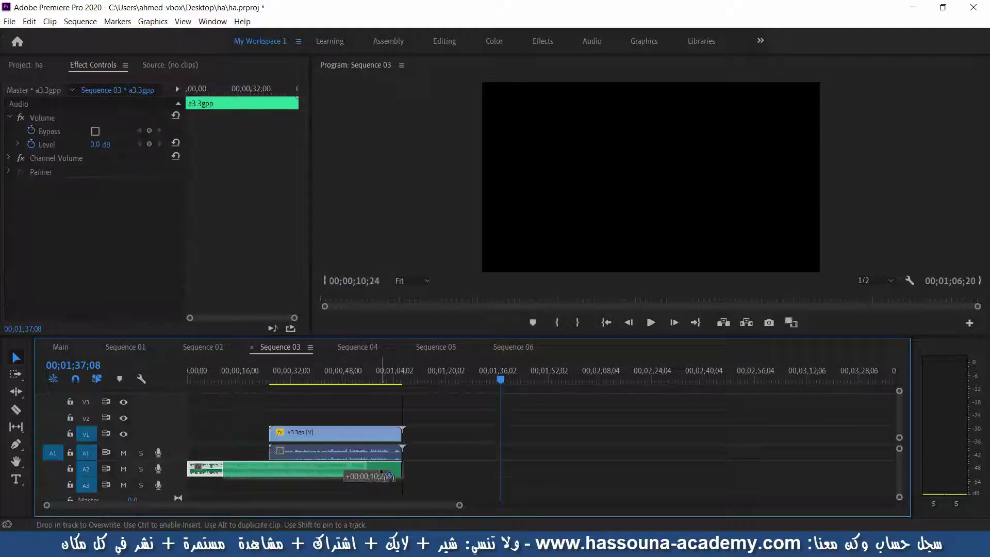
pyautogui.click(373, 381)
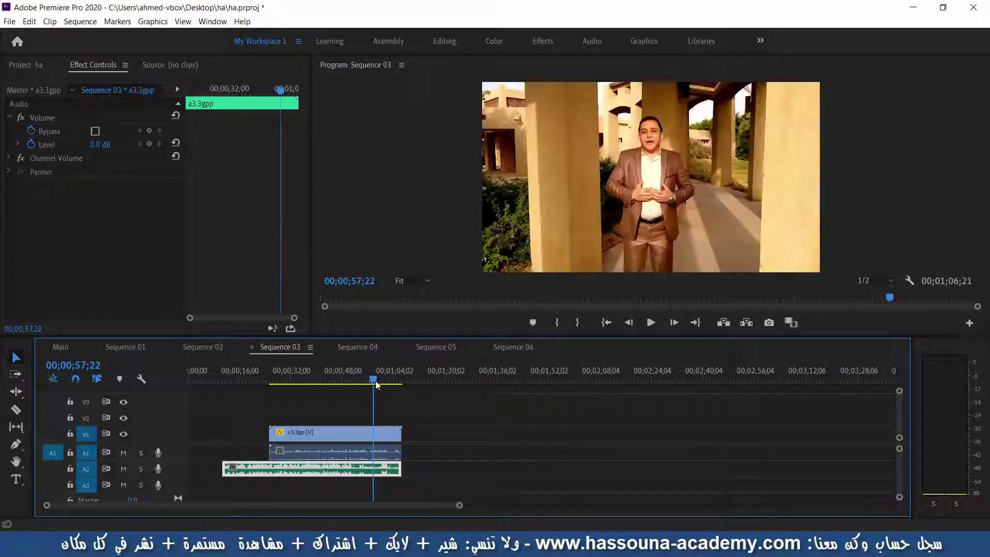
pyautogui.click(275, 382)
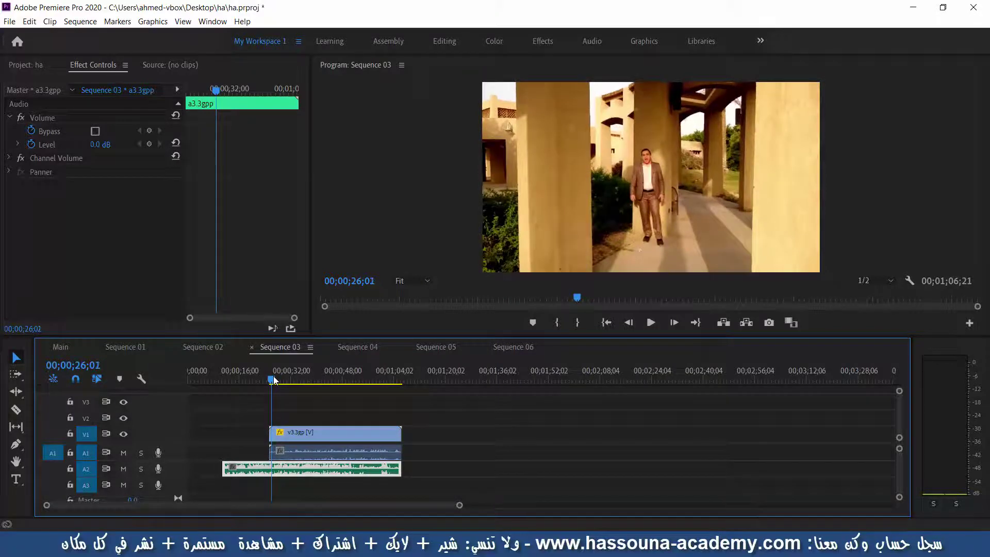
pyautogui.press('space')
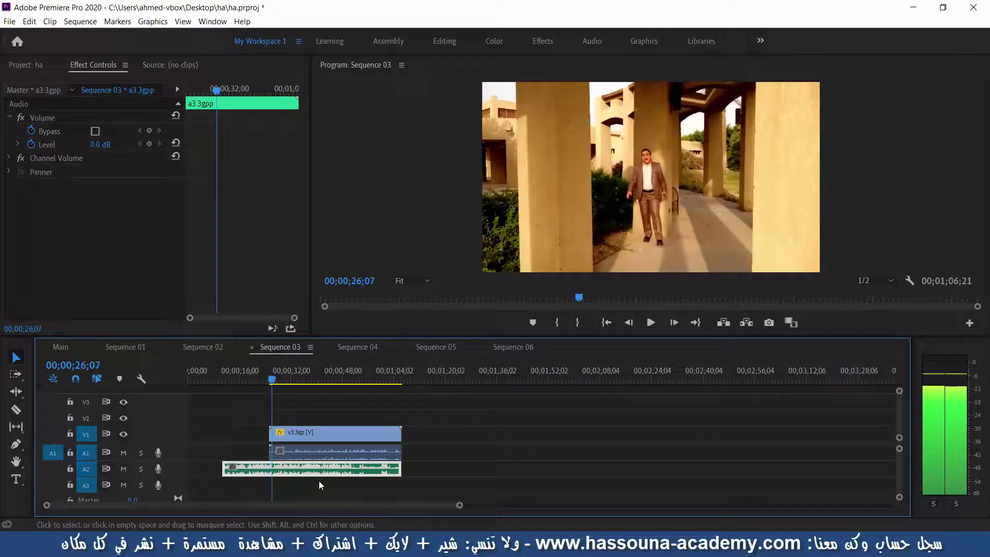
# Slide the a3.3gpp audio later so it starts at 26;05 alongside the video
pyautogui.press('=')
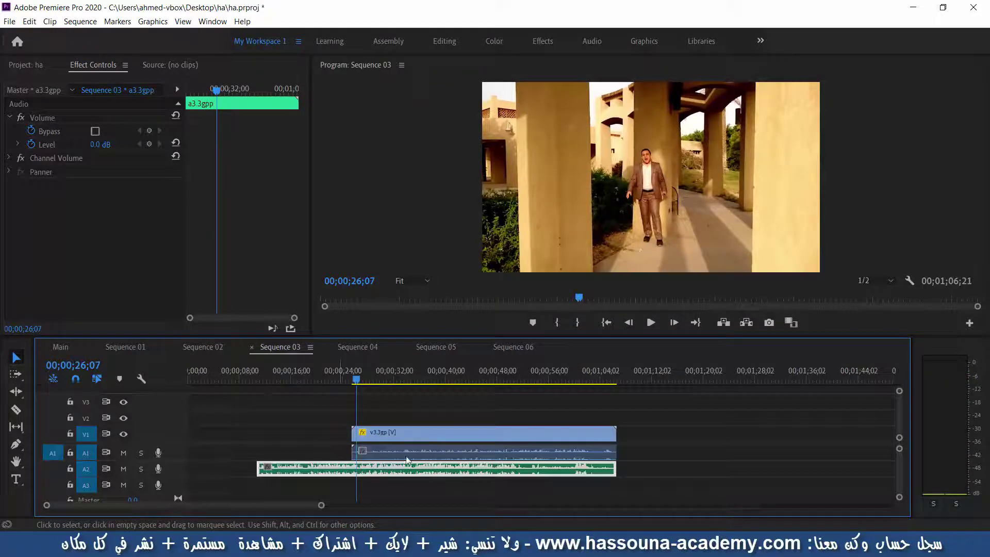
pyautogui.press('=')
pyautogui.moveTo(464, 468); pyautogui.dragTo(683, 469)
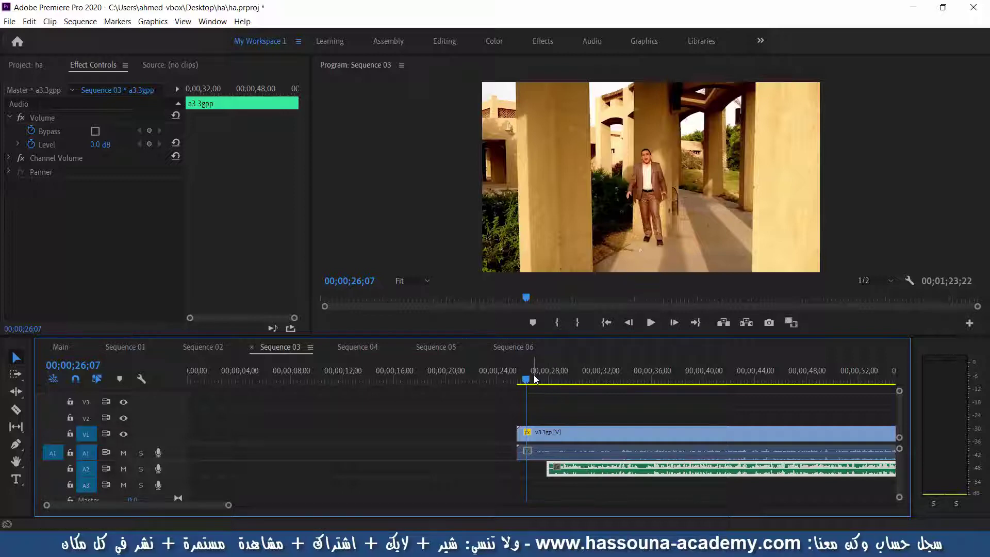
pyautogui.press('Right')
pyautogui.press('Right')
pyautogui.press('Right')
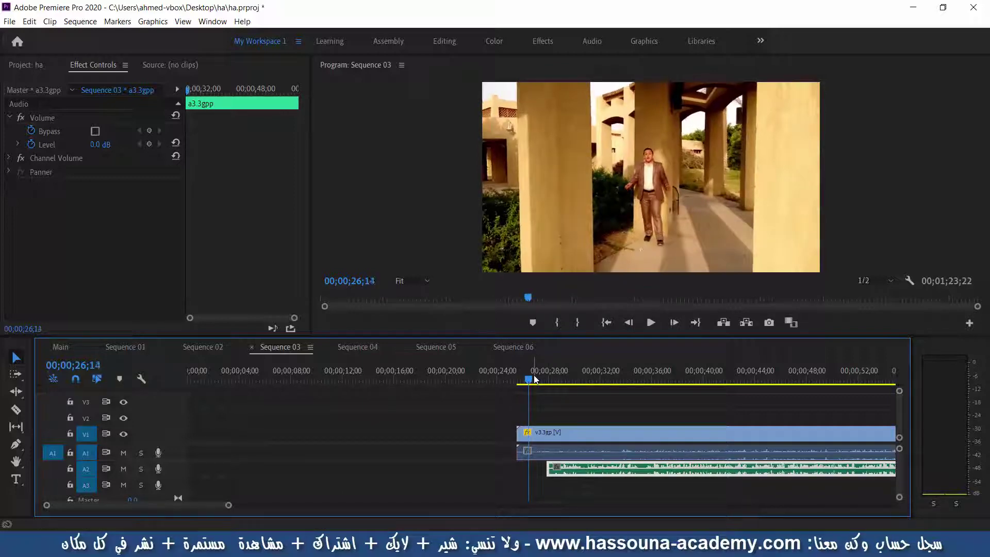
pyautogui.press('Left')
pyautogui.press('Left')
pyautogui.press('Left')
pyautogui.press('Left')
pyautogui.press('Left')
pyautogui.press('Left')
pyautogui.press('Left')
pyautogui.press('Left')
pyautogui.press('Left')
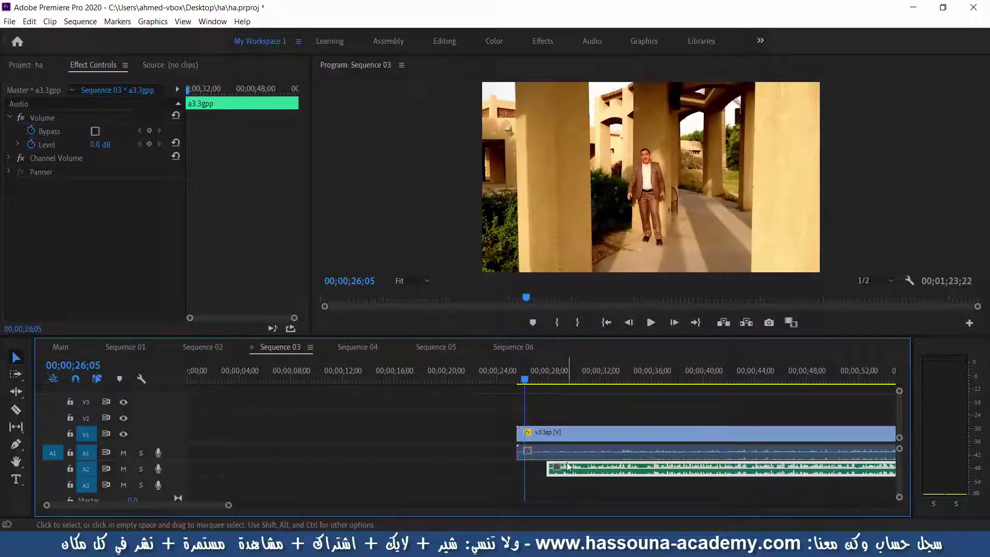
pyautogui.moveTo(568, 466)
pyautogui.mouseDown()
pyautogui.moveTo(470, 468)
pyautogui.moveTo(552, 470)
pyautogui.mouseUp()
pyautogui.press('=')
pyautogui.press('=')
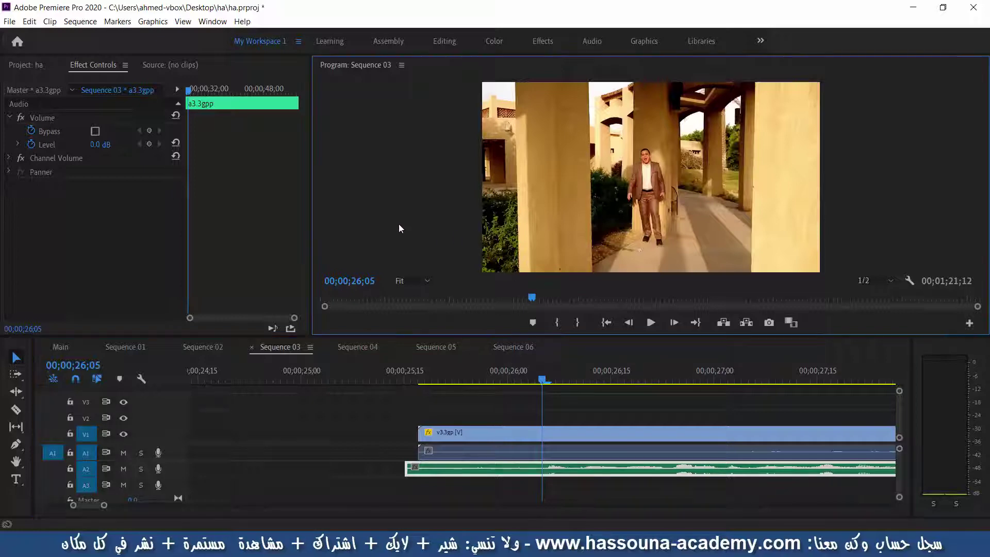
# Preview the sync enlarged to 28;10, then zoom out and park the playhead at 26;06
pyautogui.press('`')
pyautogui.press('space')
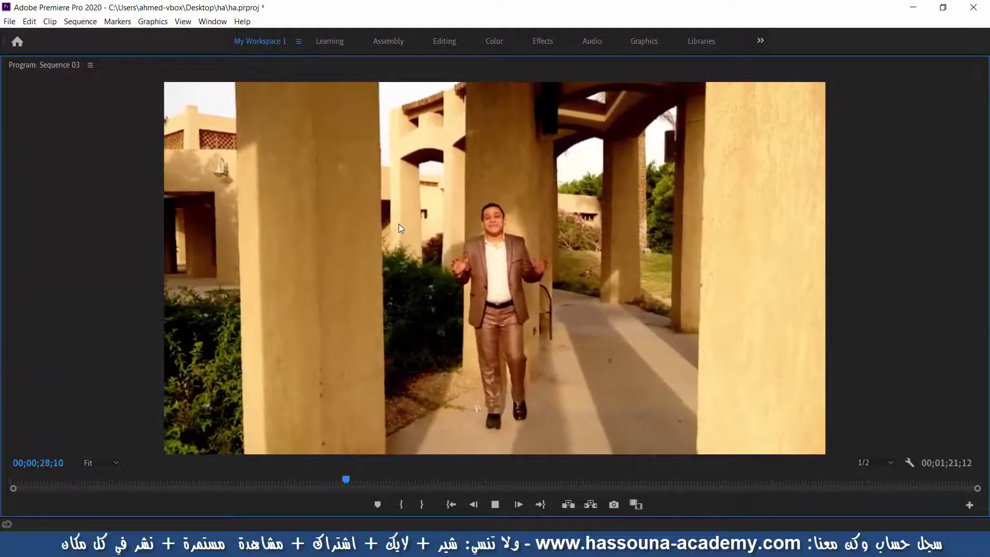
pyautogui.press('space')
pyautogui.press('`')
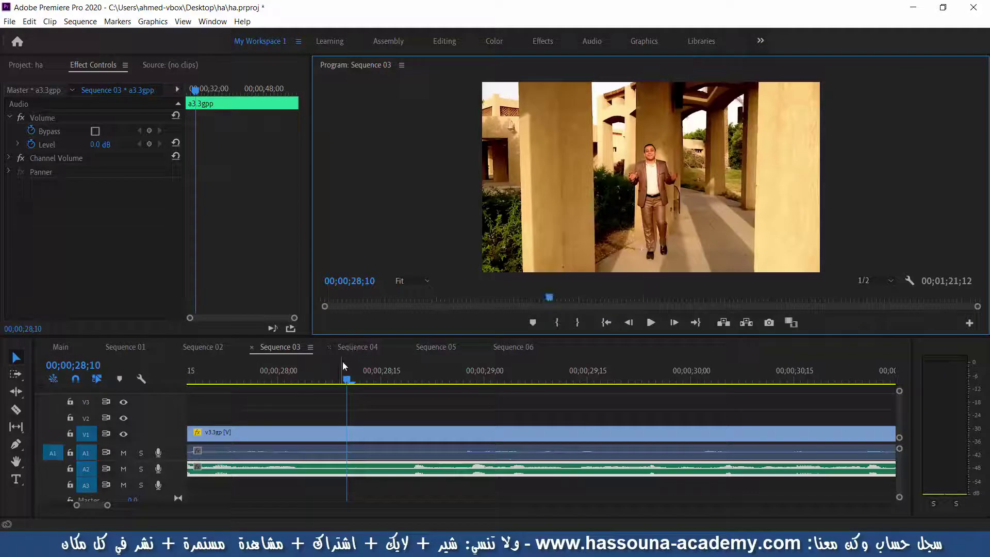
pyautogui.click(634, 356)
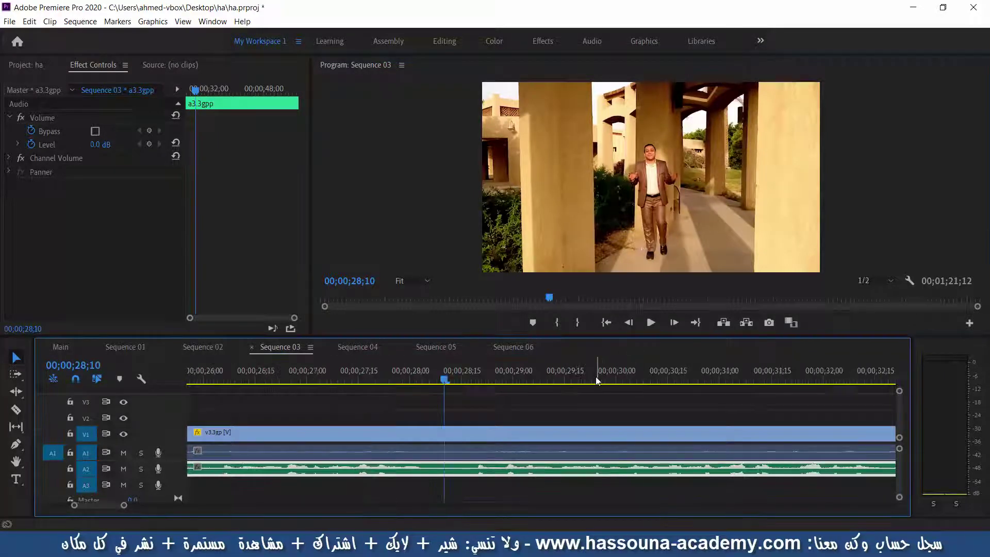
pyautogui.press('-')
pyautogui.click(383, 382)
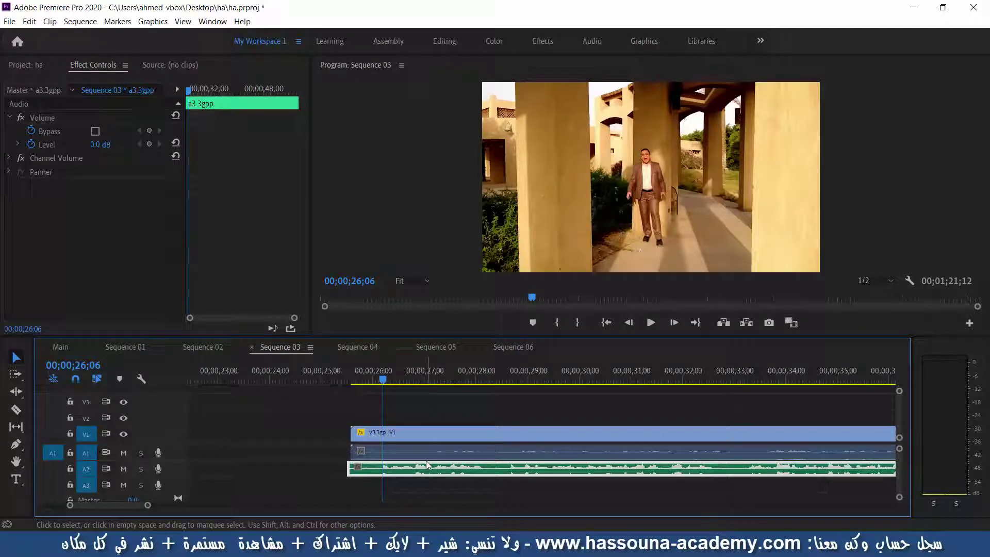
# Nudge the audio to line up with the video start and preview the sync enlarged
pyautogui.press('Right')
pyautogui.press('Right')
pyautogui.press('Right')
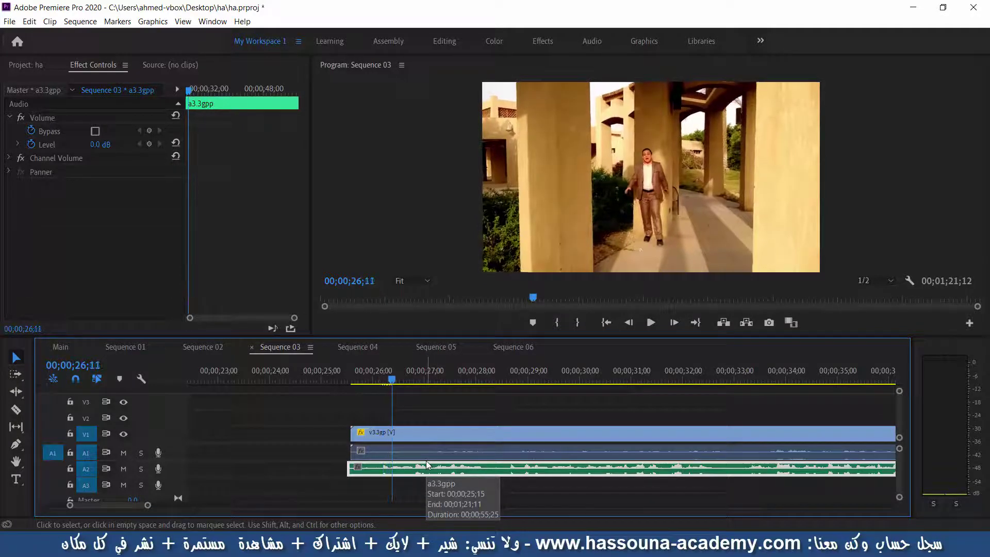
pyautogui.press('Right')
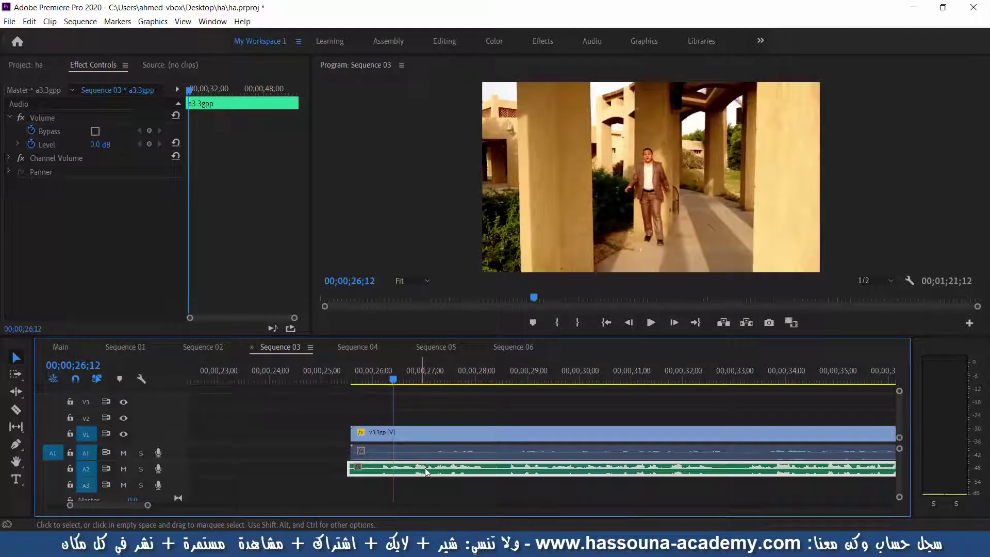
pyautogui.moveTo(422, 465)
pyautogui.mouseDown()
pyautogui.moveTo(434, 474)
pyautogui.moveTo(422, 474)
pyautogui.mouseUp()
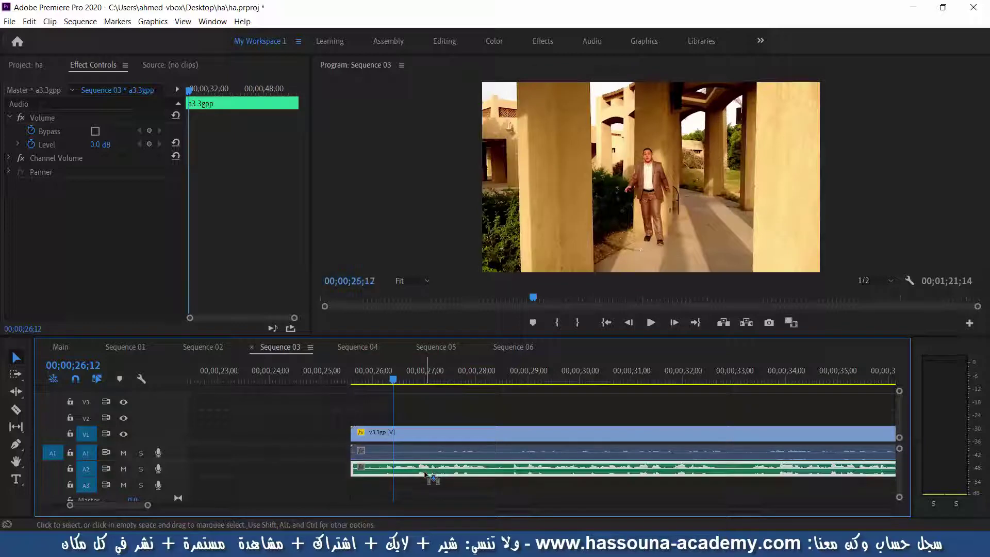
pyautogui.press('`')
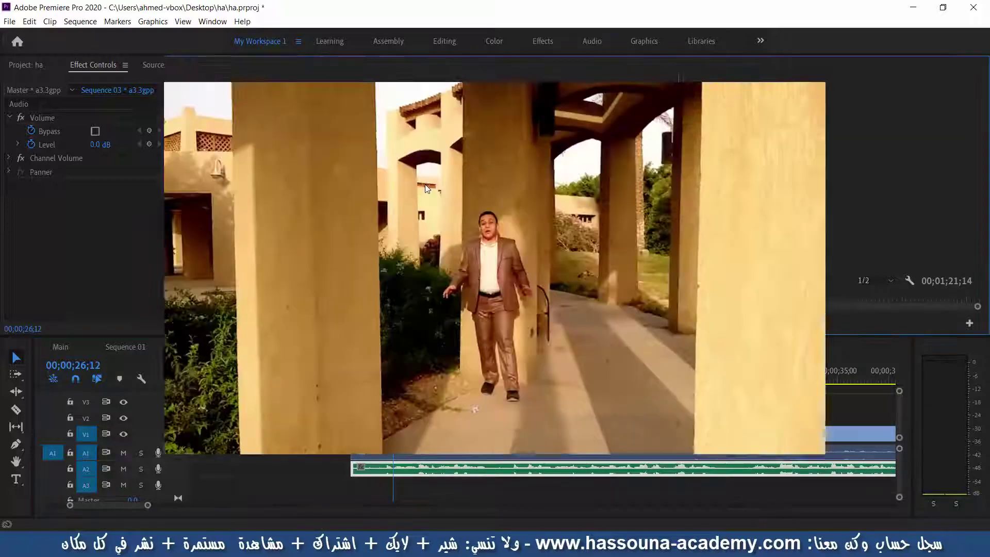
pyautogui.press('space')
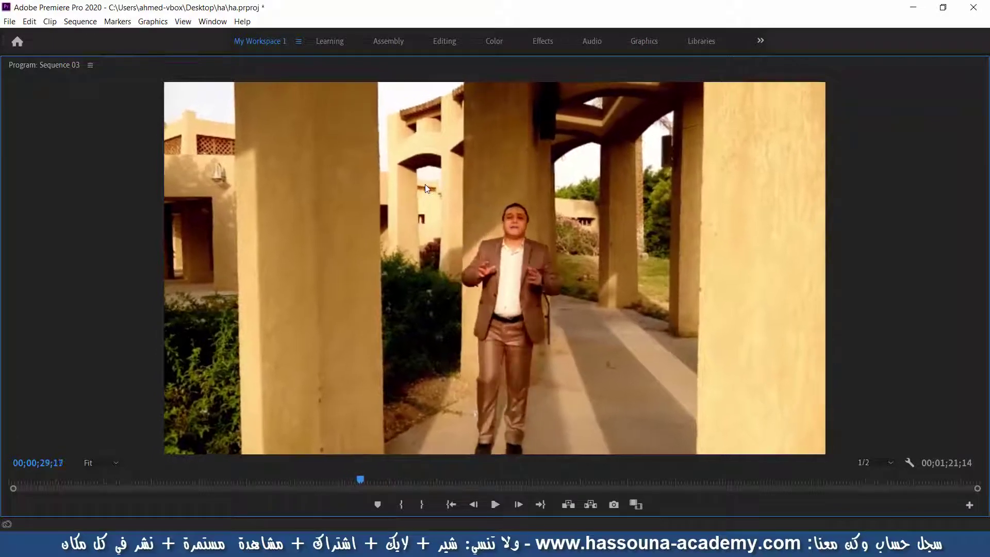
pyautogui.press('space')
pyautogui.press('`')
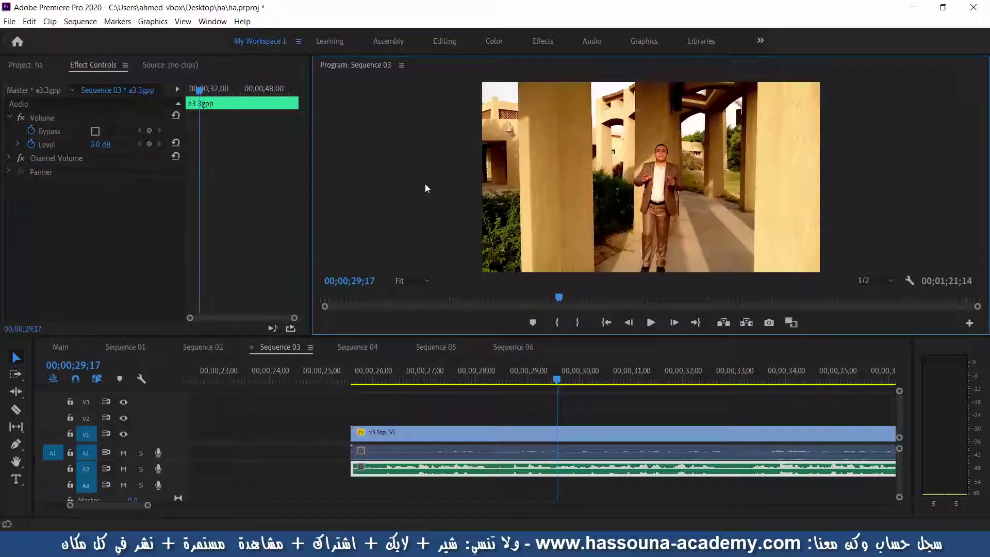
# Slide the a3.3gpp audio later to about 27;06 and zoom in around 26;00
pyautogui.moveTo(383, 473); pyautogui.dragTo(467, 473)
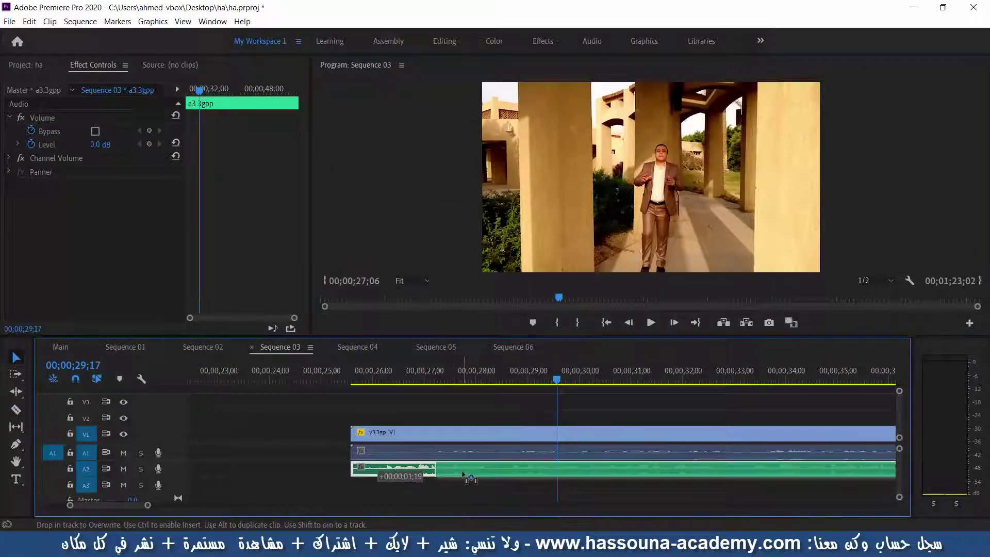
pyautogui.click(373, 380)
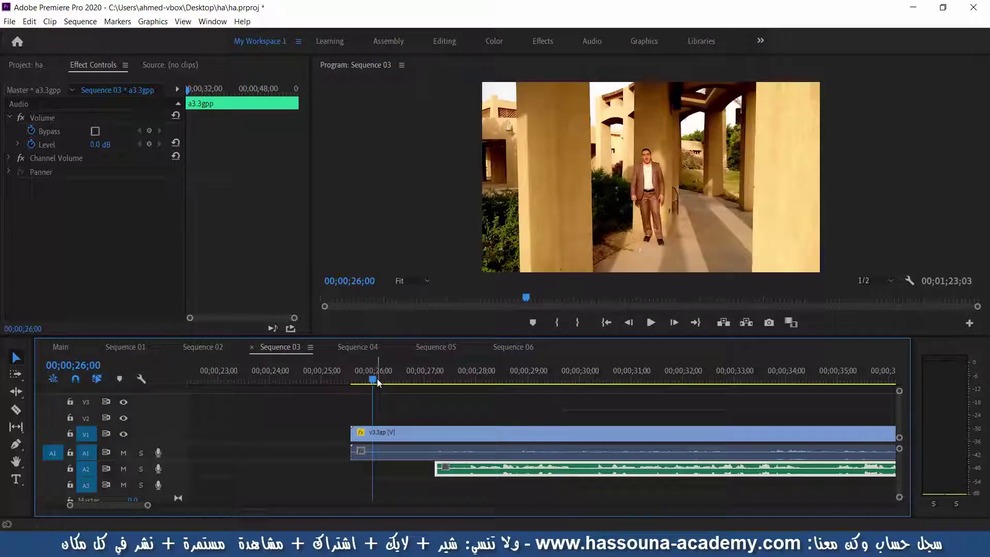
pyautogui.press('=')
pyautogui.press('=')
pyautogui.press('=')
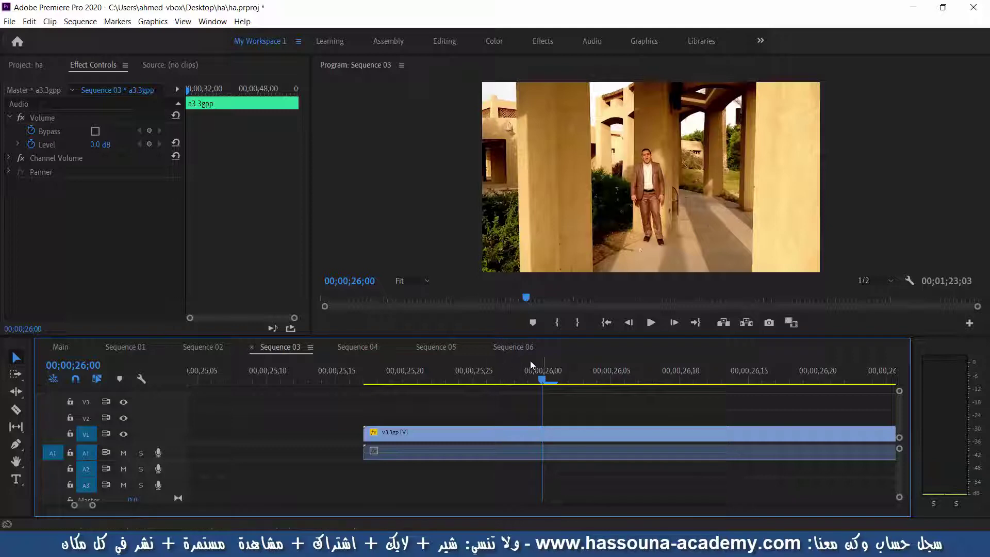
# Play from 25;22 to check sync, then zoom the timeline out to show A2
pyautogui.click(435, 384)
pyautogui.click(647, 323)
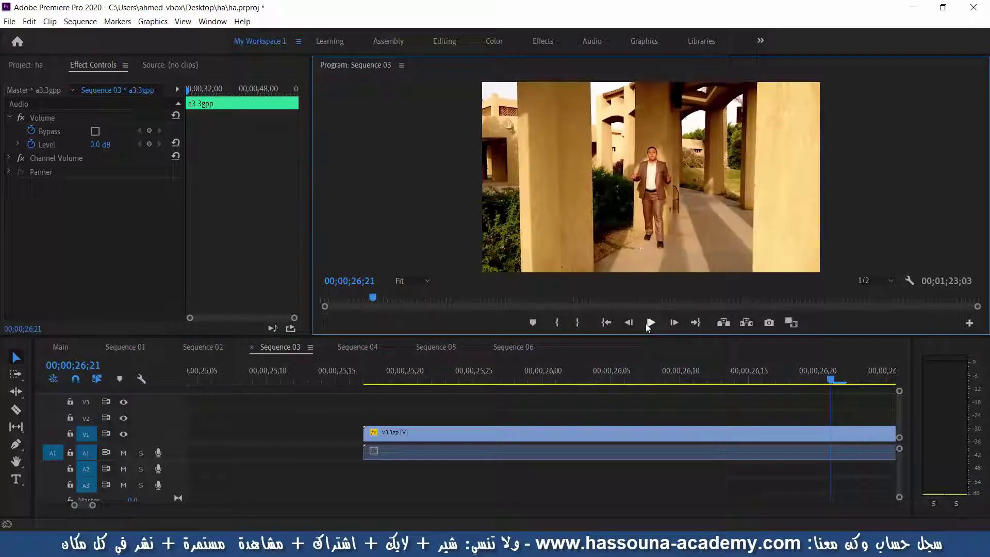
pyautogui.click(683, 350)
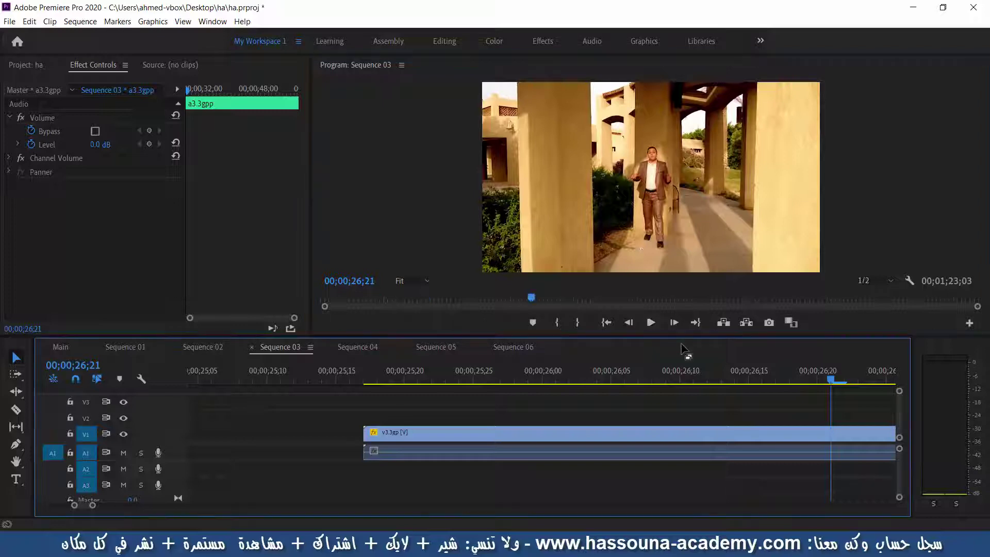
pyautogui.press('-')
pyautogui.press('-')
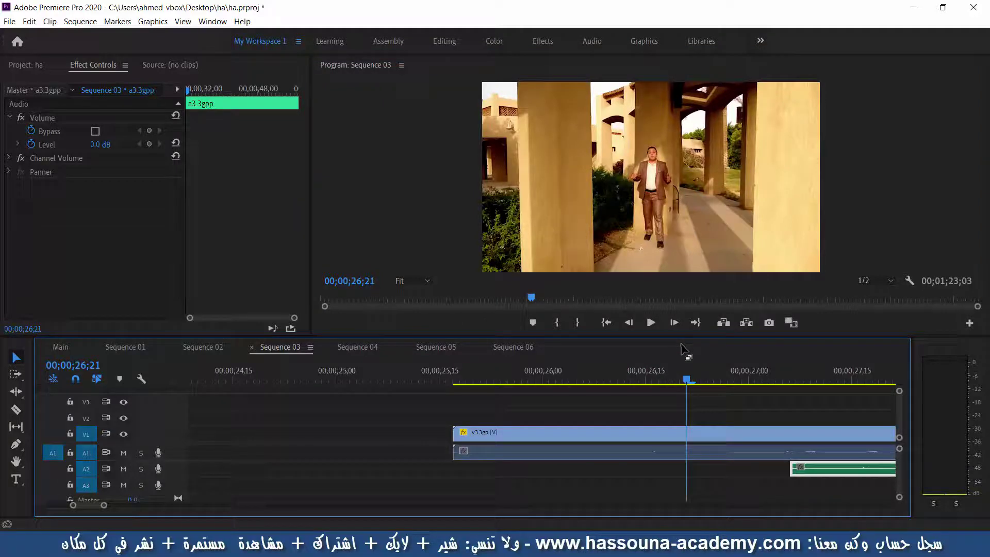
# Replay around 26;10, then move the a3.3gpp audio about one second earlier to 25;27
pyautogui.click(651, 322)
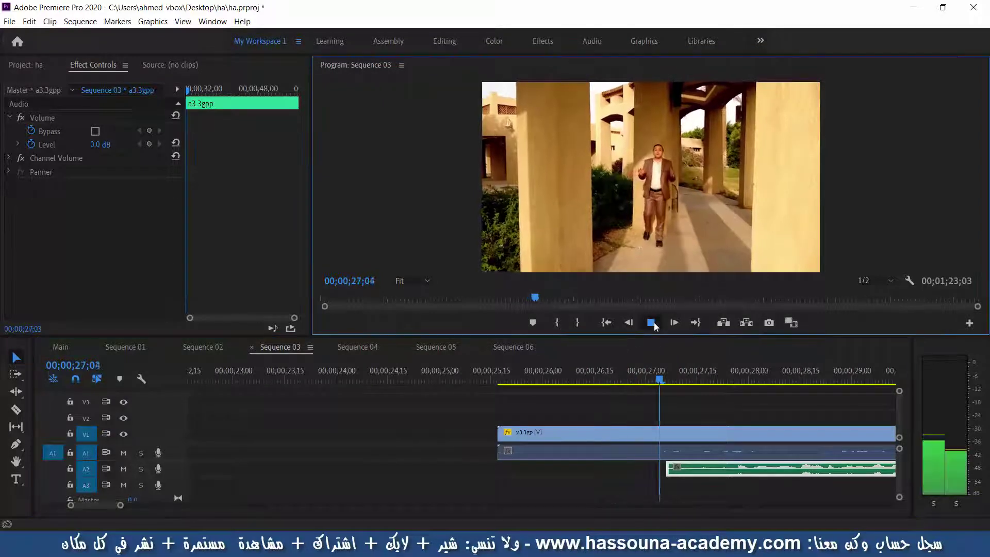
pyautogui.click(651, 323)
pyautogui.click(562, 370)
pyautogui.click(649, 322)
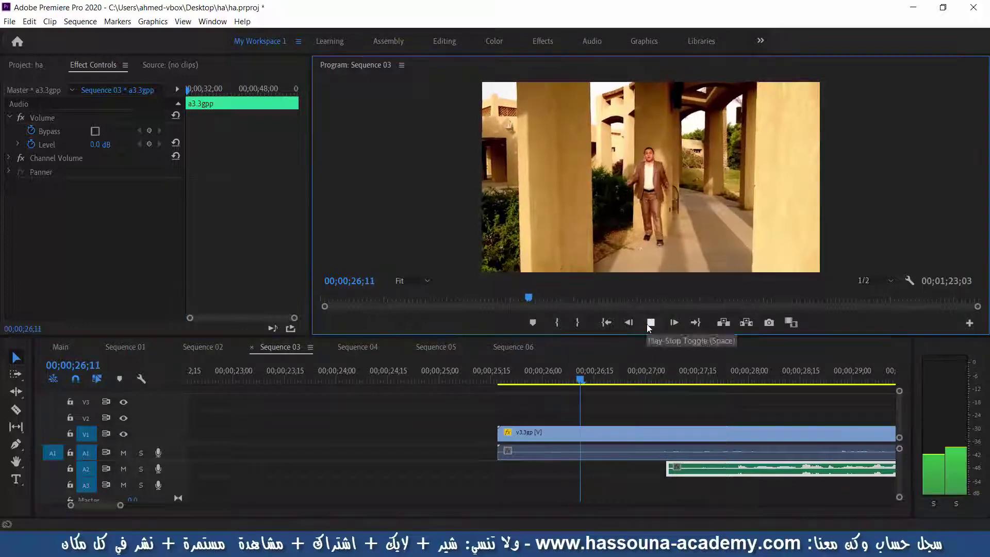
pyautogui.click(648, 324)
pyautogui.click(576, 371)
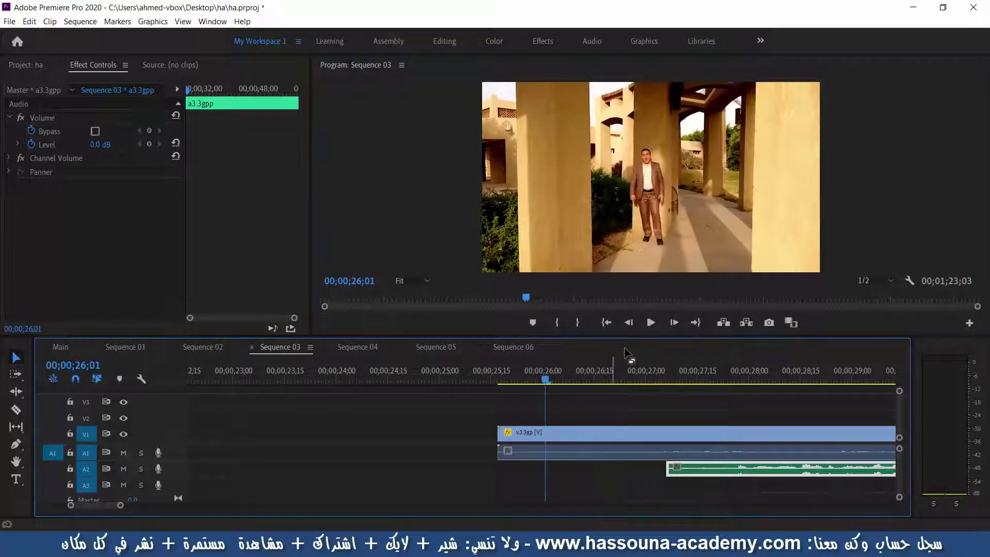
pyautogui.click(651, 323)
pyautogui.click(651, 323)
pyautogui.click(651, 323)
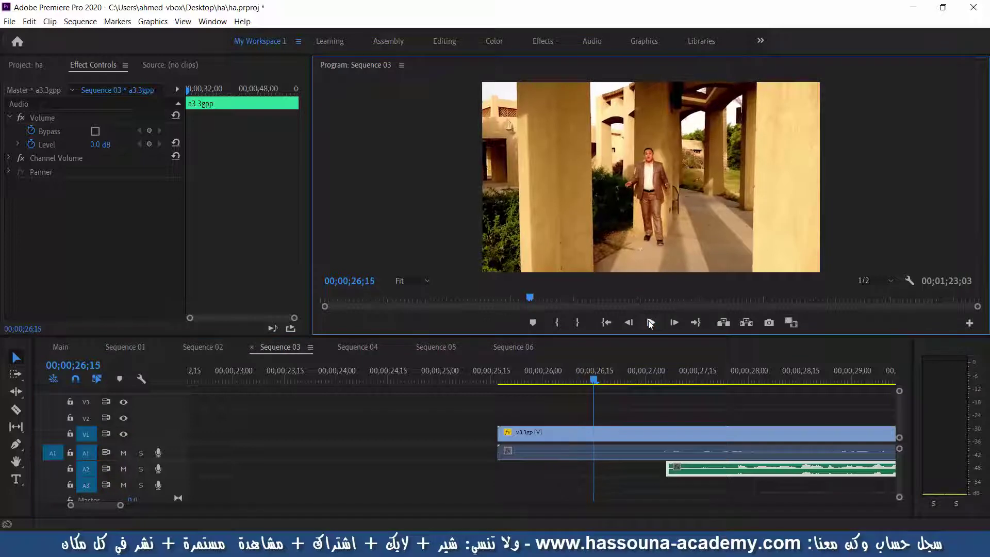
pyautogui.moveTo(722, 470)
pyautogui.mouseDown()
pyautogui.moveTo(598, 473)
pyautogui.moveTo(611, 474)
pyautogui.mouseUp()
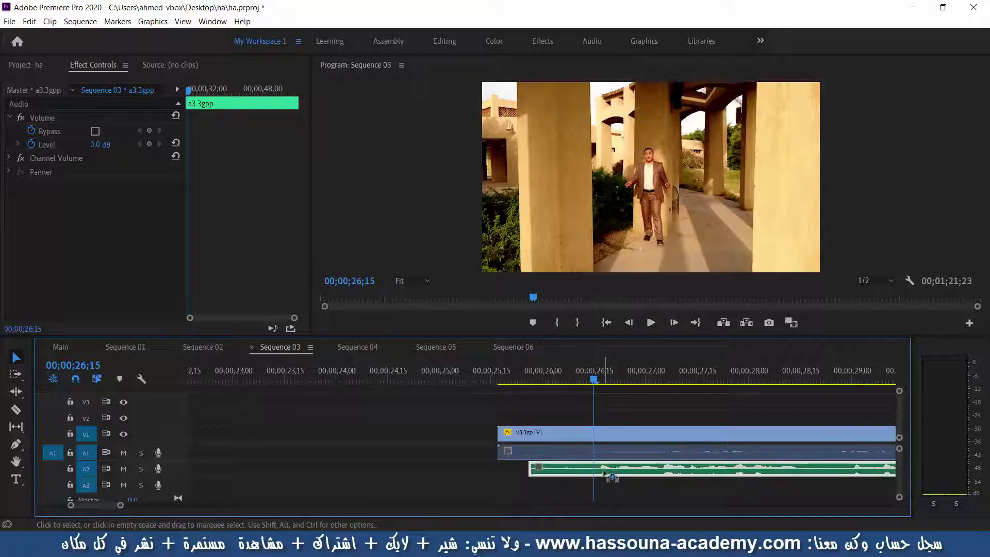
# Nudge the A2 audio clip slightly left so it lines up with the video
pyautogui.moveTo(606, 474); pyautogui.dragTo(559, 473)
pyautogui.press('=')
pyautogui.press('=')
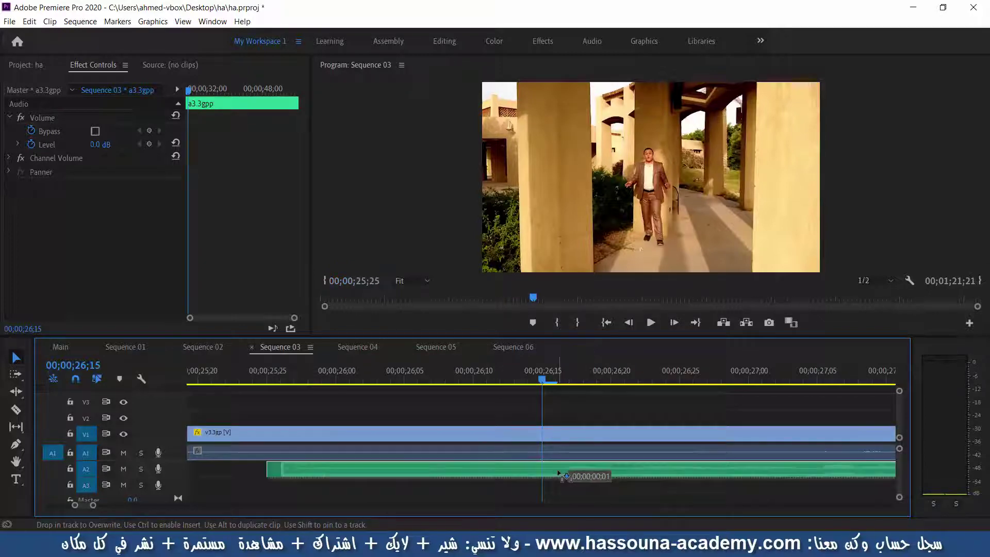
pyautogui.moveTo(559, 473); pyautogui.dragTo(585, 475)
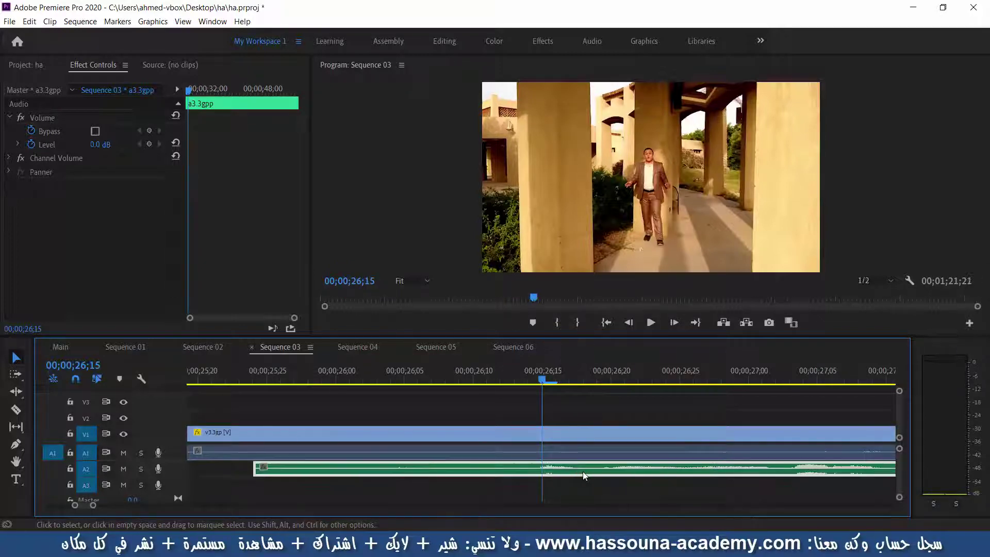
# Preview Sequence 03 in the maximized Program view up to 32;23 to check sync
pyautogui.click(427, 224)
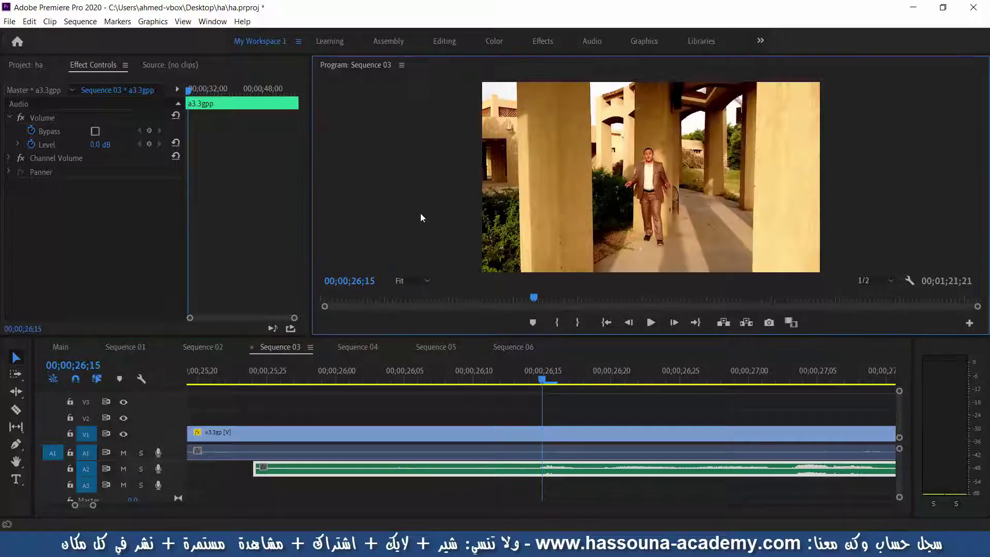
pyautogui.press('`')
pyautogui.press('space')
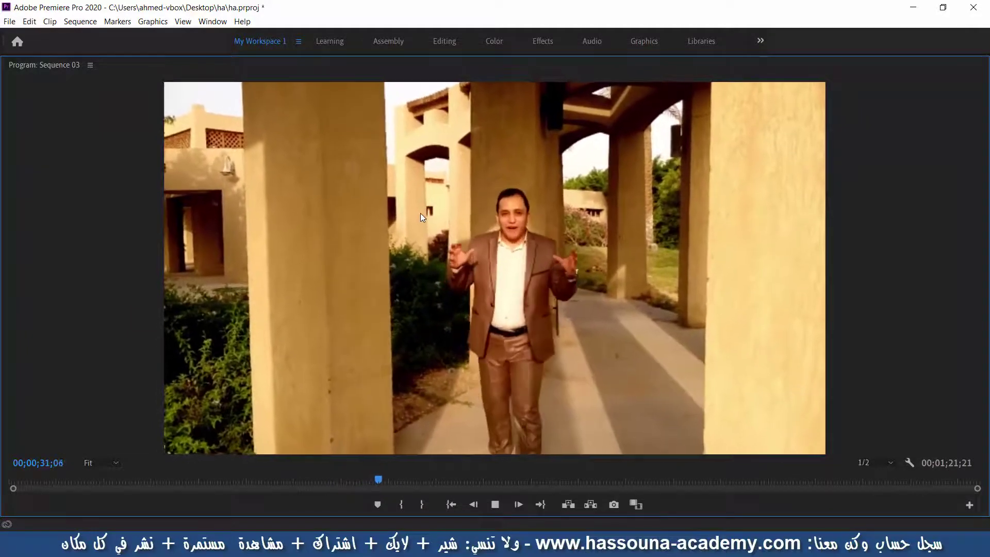
pyautogui.press('space')
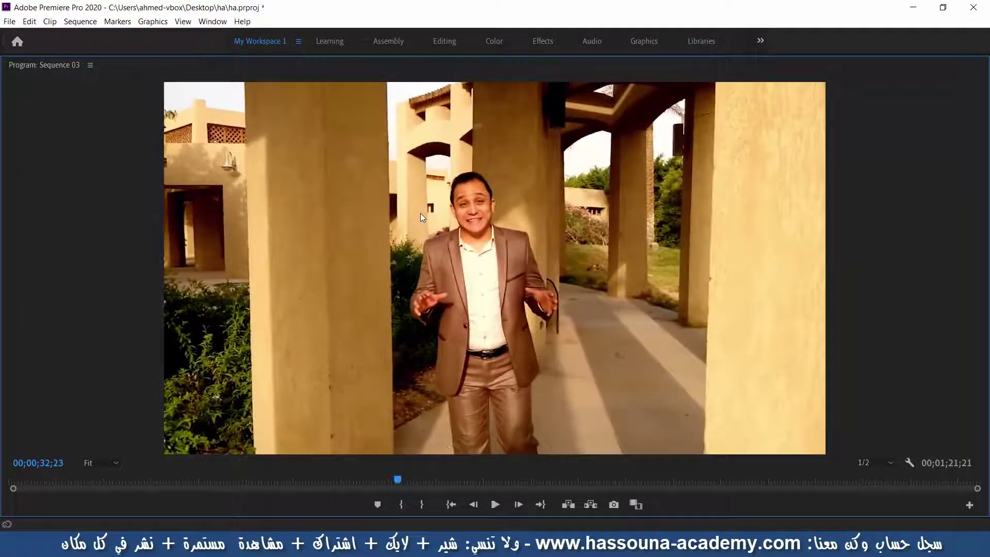
pyautogui.press('`')
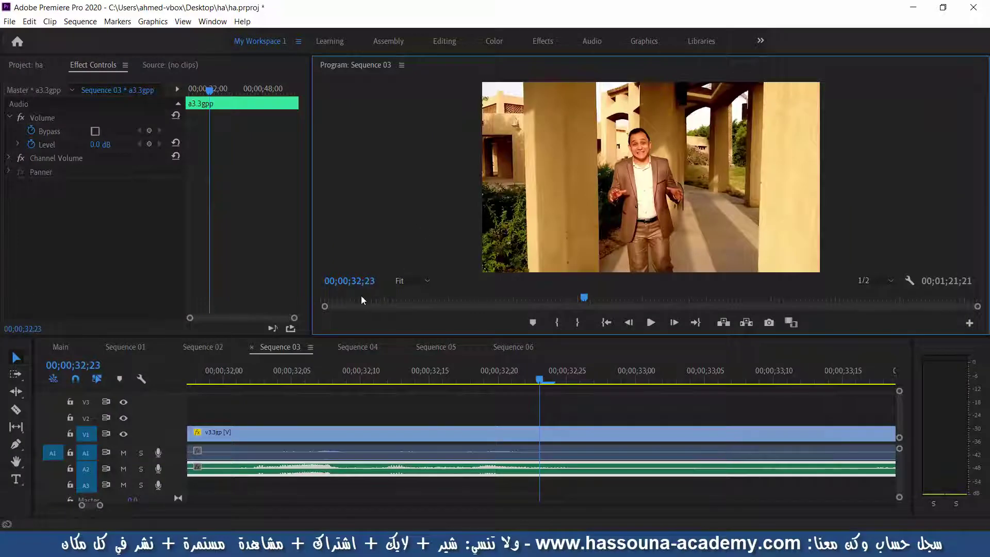
# Zoom the timeline out and move the playhead to the edit point at 25;24
pyautogui.click(628, 351)
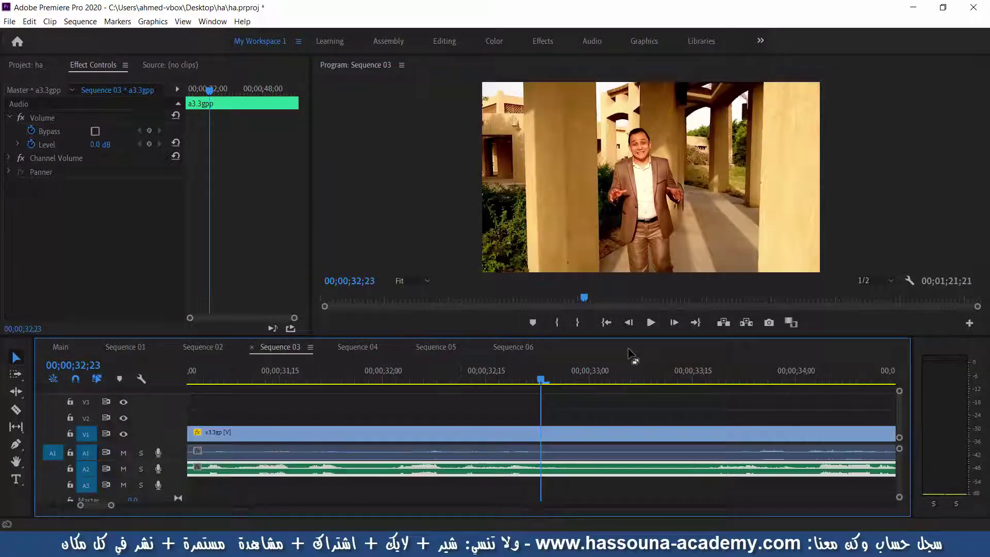
pyautogui.press('-')
pyautogui.press('-')
pyautogui.press('-')
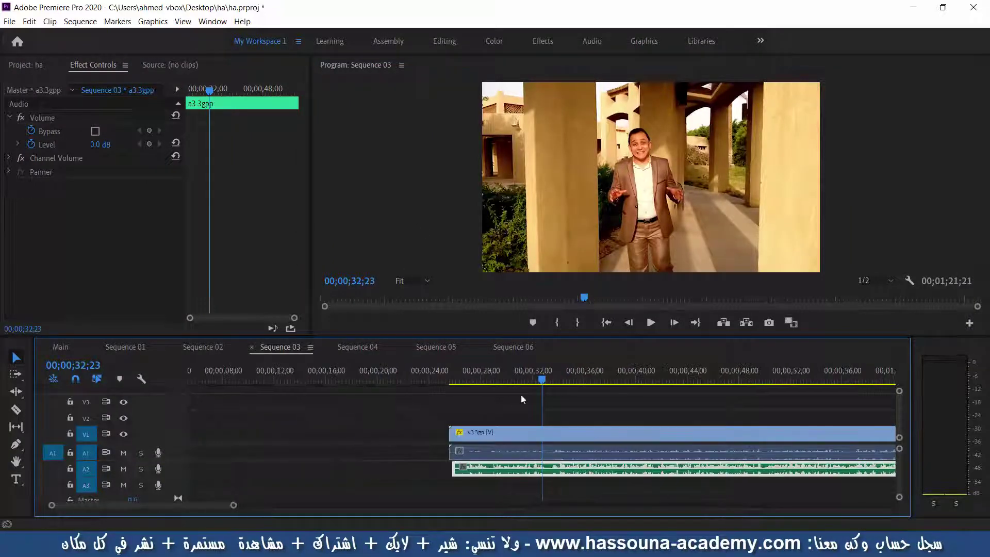
pyautogui.press('Up')
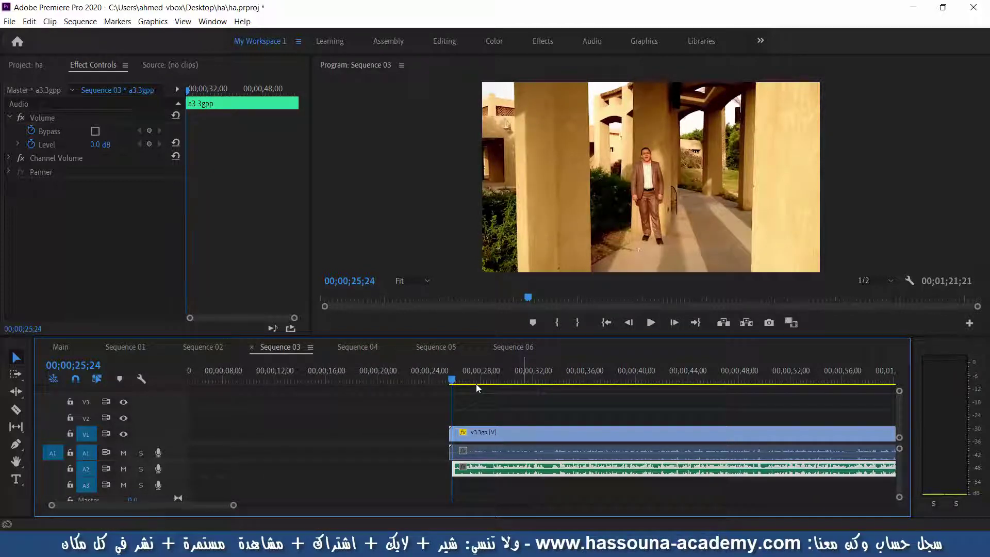
# Delete the v3.3gp video portion before 25;24, where the audio starts
pyautogui.click(523, 433)
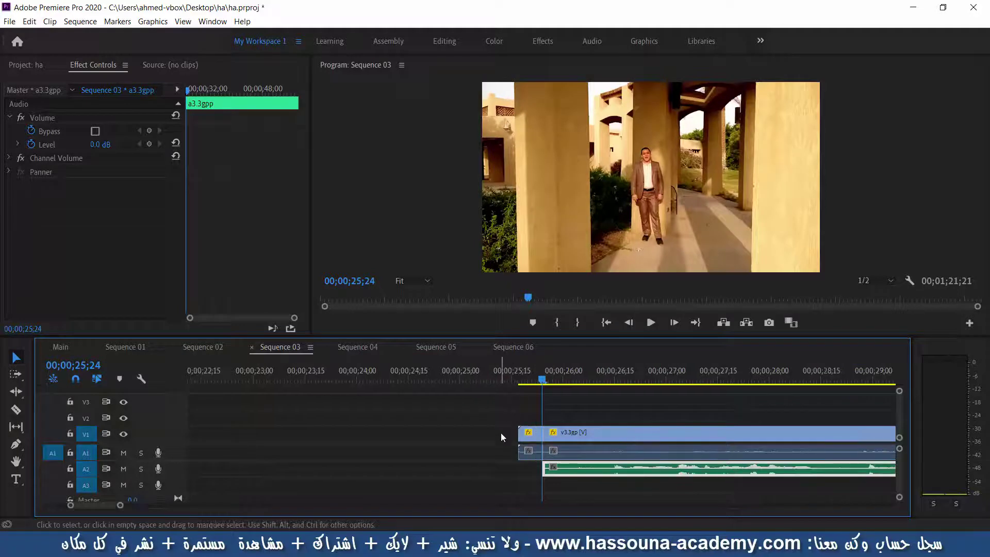
pyautogui.press('=')
pyautogui.press('Delete')
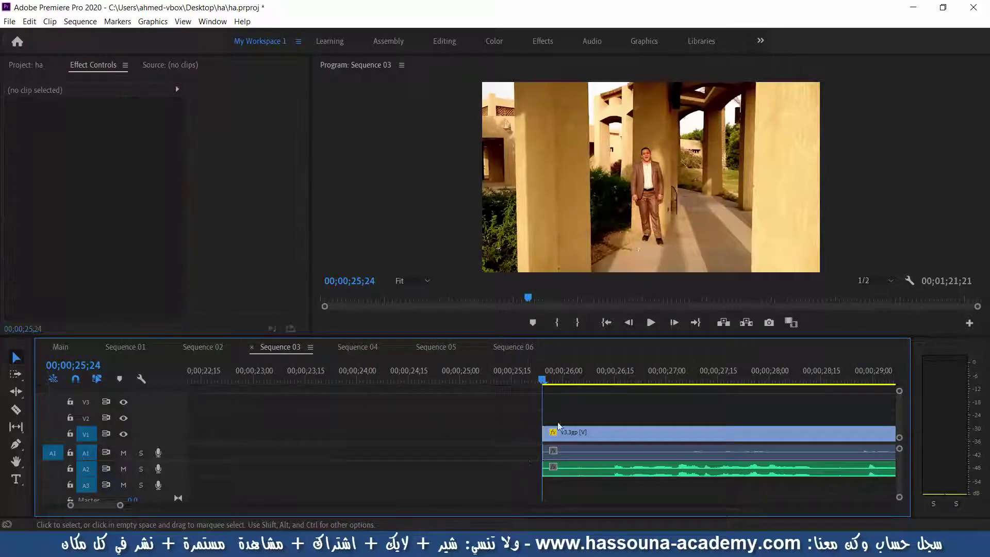
pyautogui.press('-')
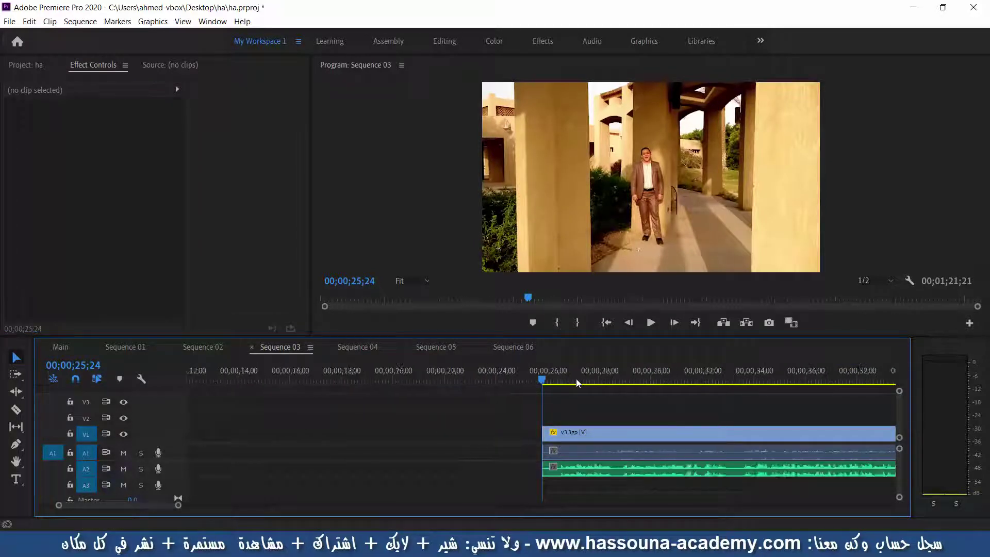
pyautogui.press('-')
pyautogui.press('-')
pyautogui.press('-')
# Cut the a3.3gpp audio at the video's end, 01;06;21, and delete the leftover tail
pyautogui.press('Home')
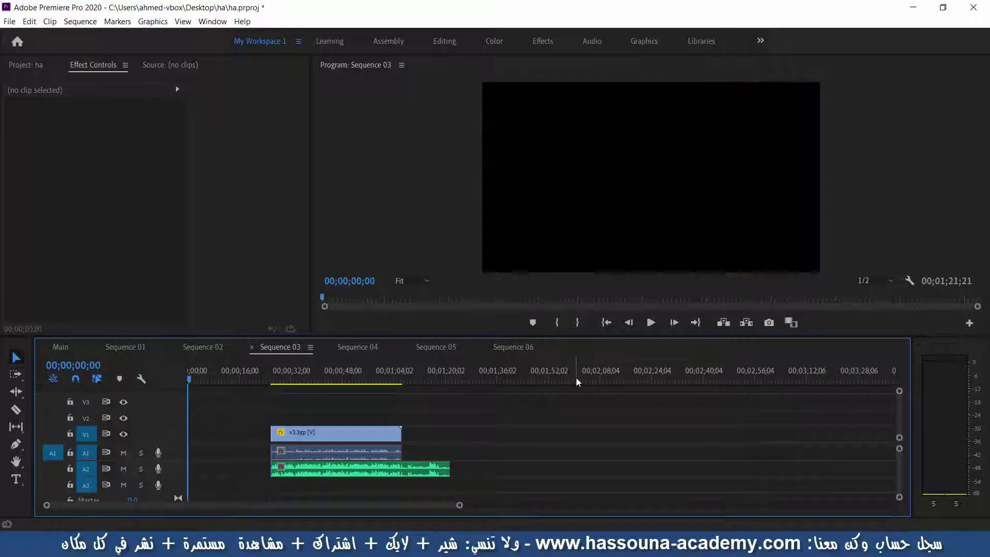
pyautogui.press('End')
pyautogui.press('Up')
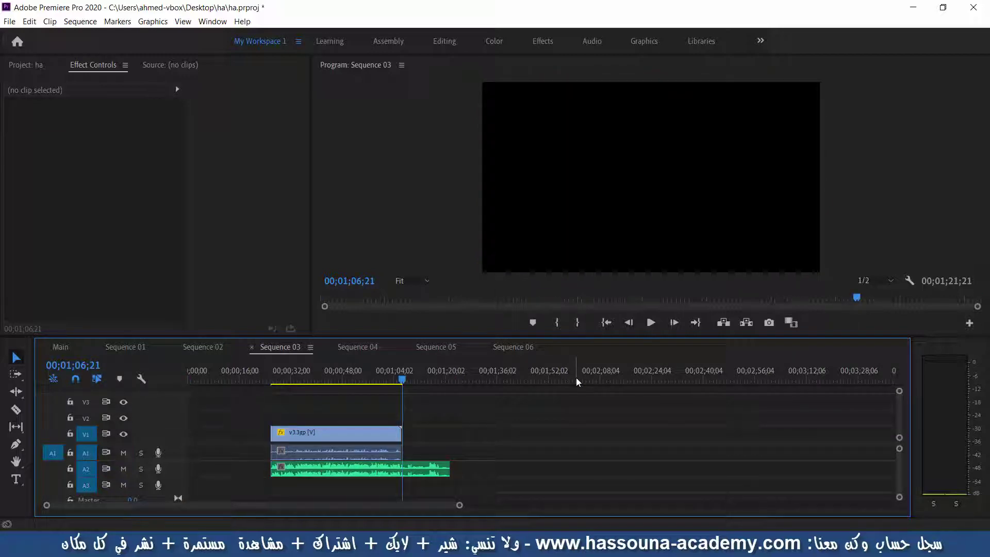
pyautogui.hotkey('ctrl', 'k')
pyautogui.click(439, 472)
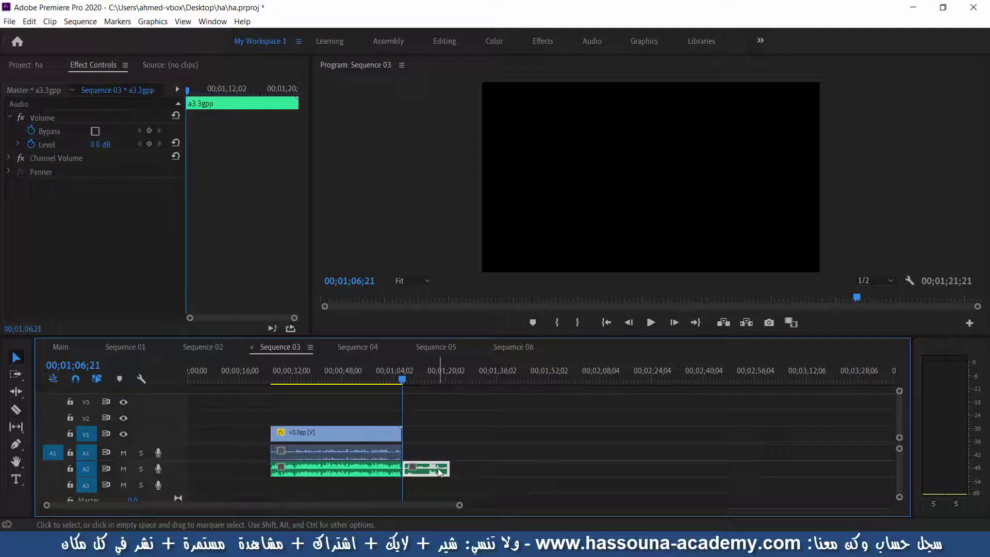
pyautogui.press('Delete')
pyautogui.click(380, 381)
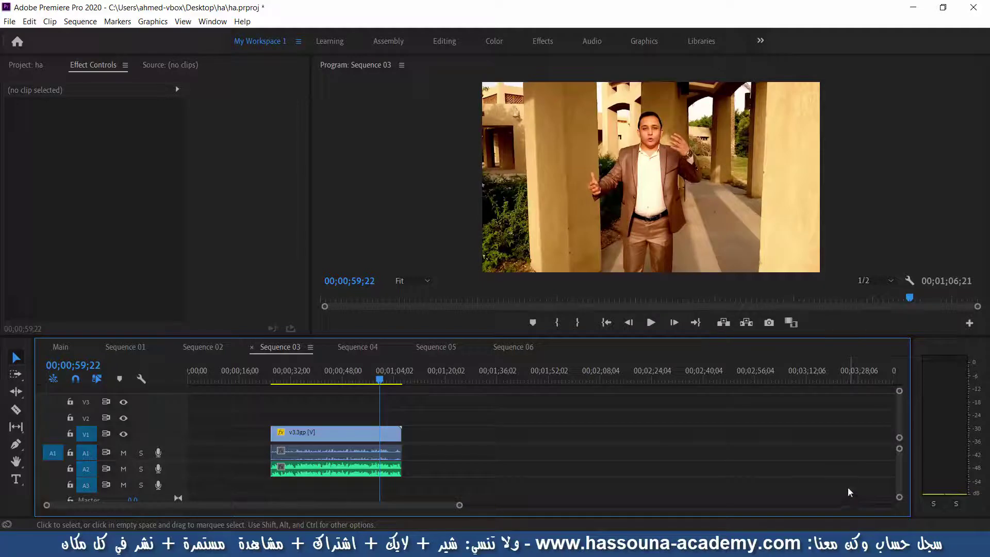
# Save the project and play Sequence 03 from 59;22 to 01;06;01
pyautogui.hotkey('ctrl', 's')
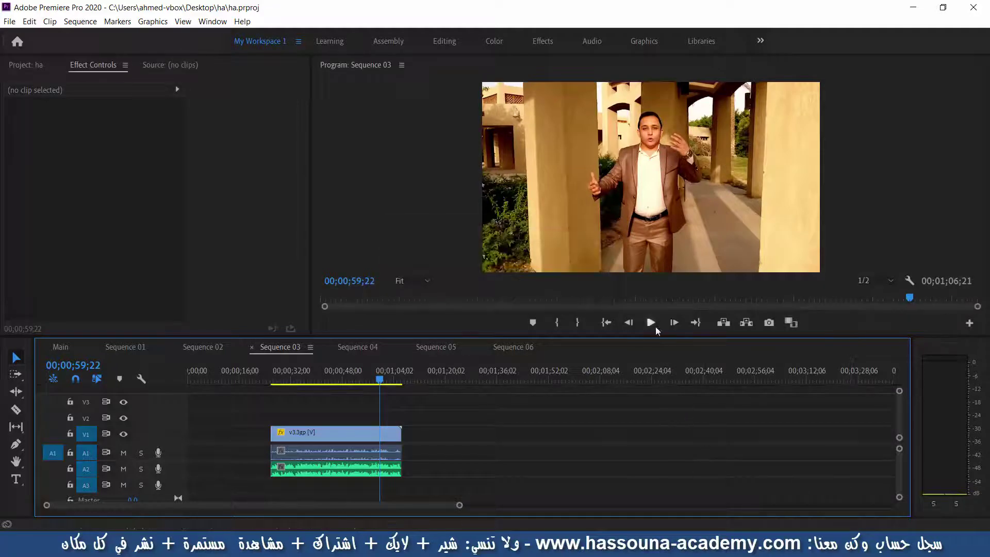
pyautogui.click(652, 325)
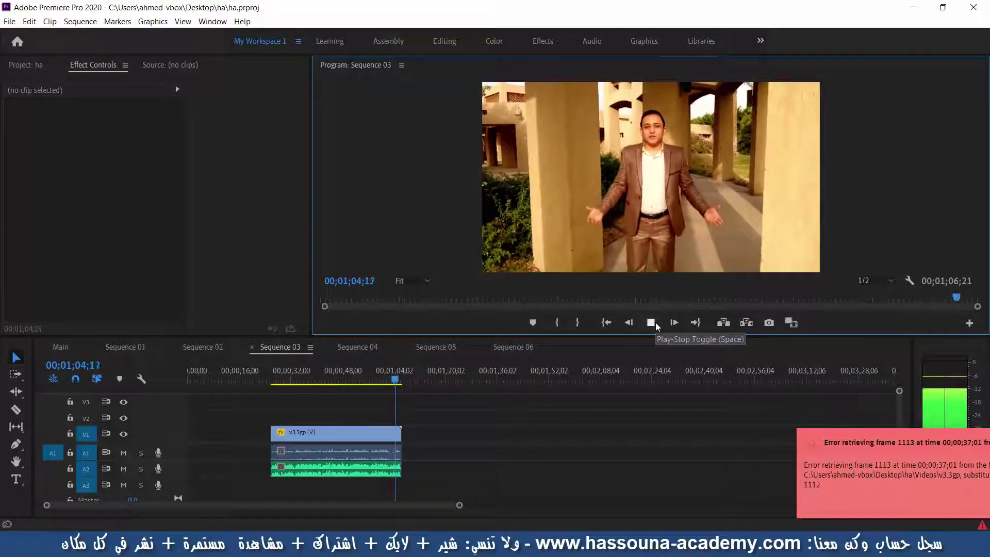
pyautogui.click(656, 325)
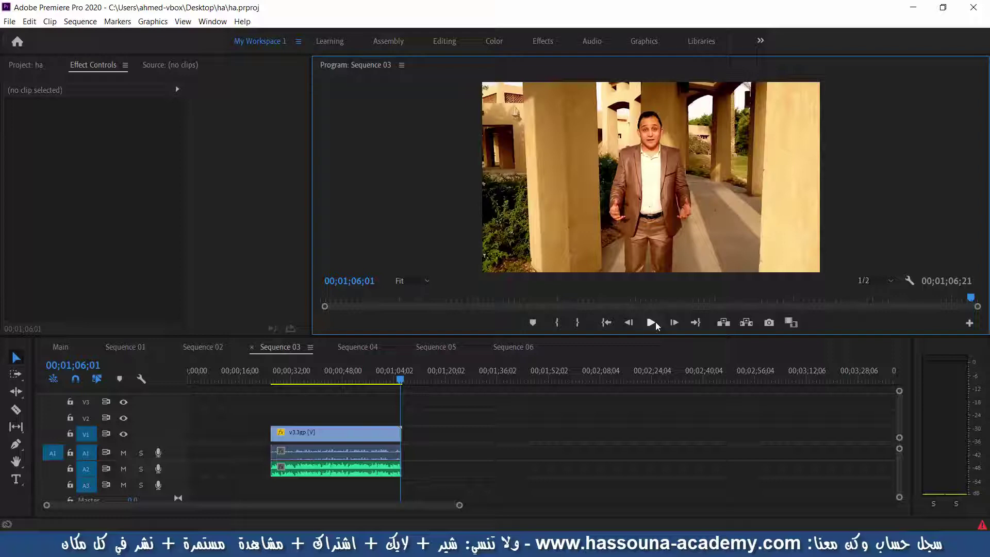
# Move the v3.3gp clip to the sequence start and delete its original A1 audio
pyautogui.moveTo(361, 434)
pyautogui.mouseDown()
pyautogui.moveTo(245, 438)
pyautogui.moveTo(302, 437)
pyautogui.mouseUp()
pyautogui.click(219, 425)
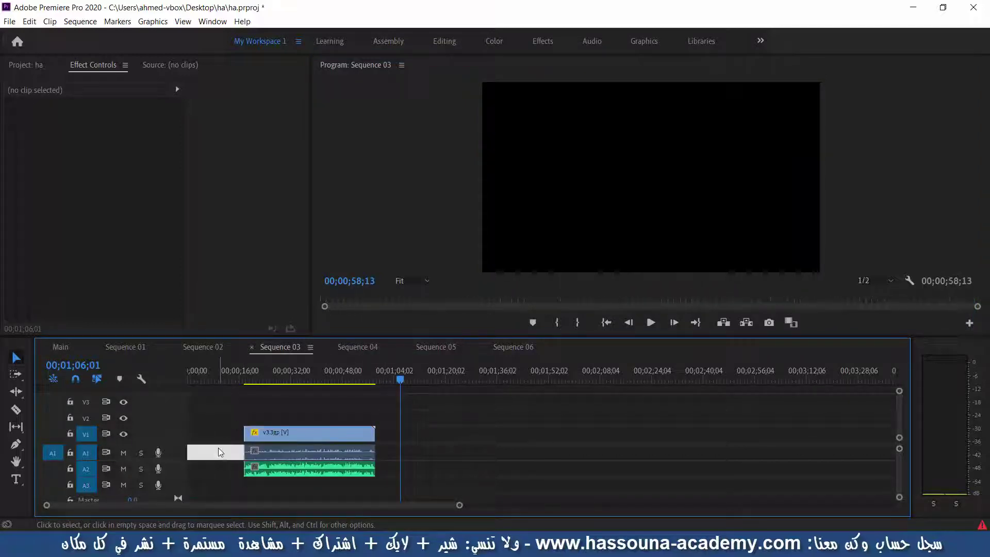
pyautogui.click(302, 429)
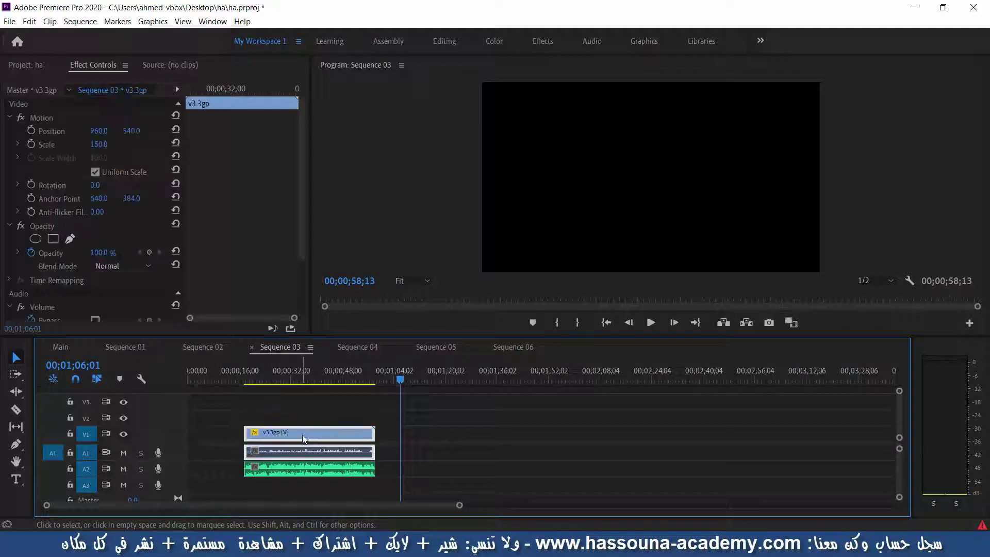
pyautogui.click(311, 447)
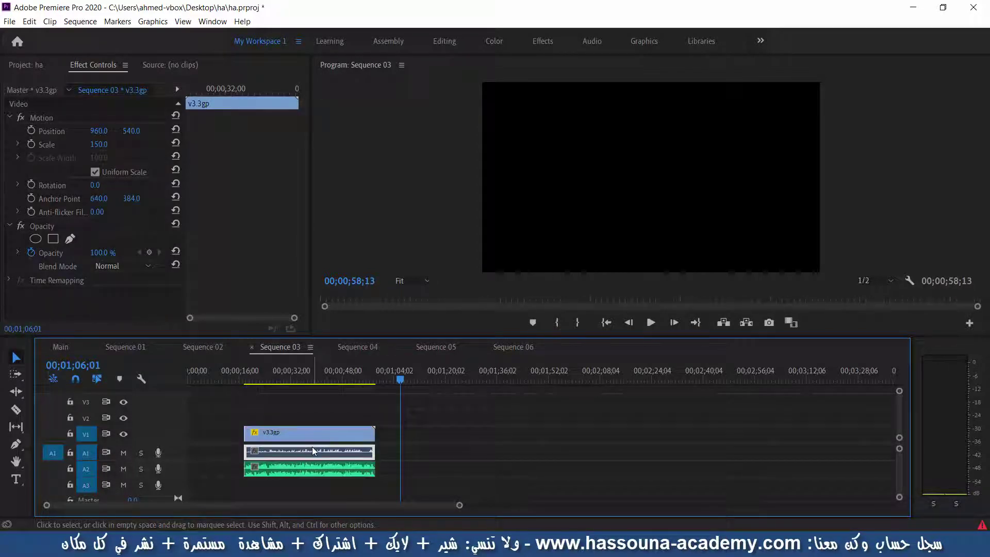
pyautogui.press('Delete')
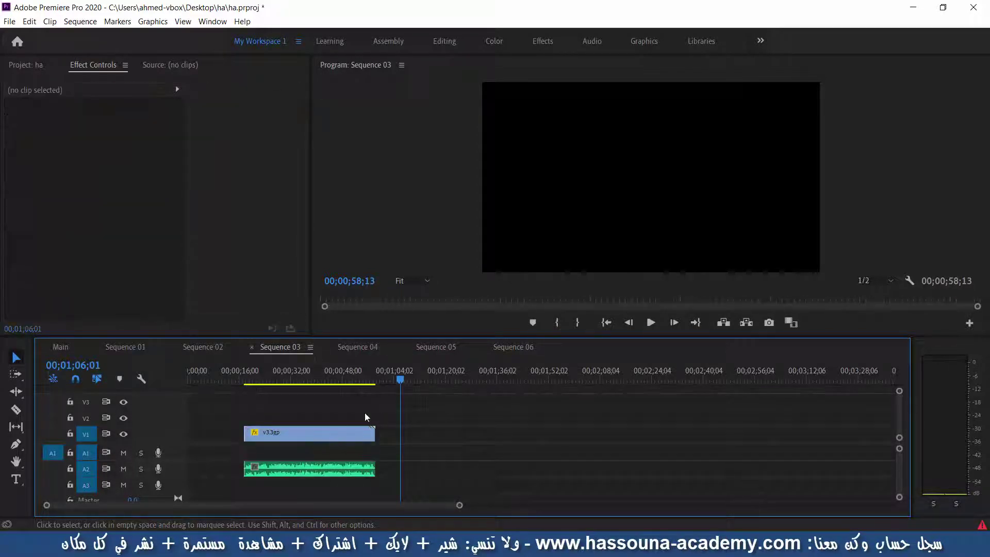
# Remove the empty gap so the clips start at zero, and save
pyautogui.moveTo(364, 413); pyautogui.dragTo(333, 494)
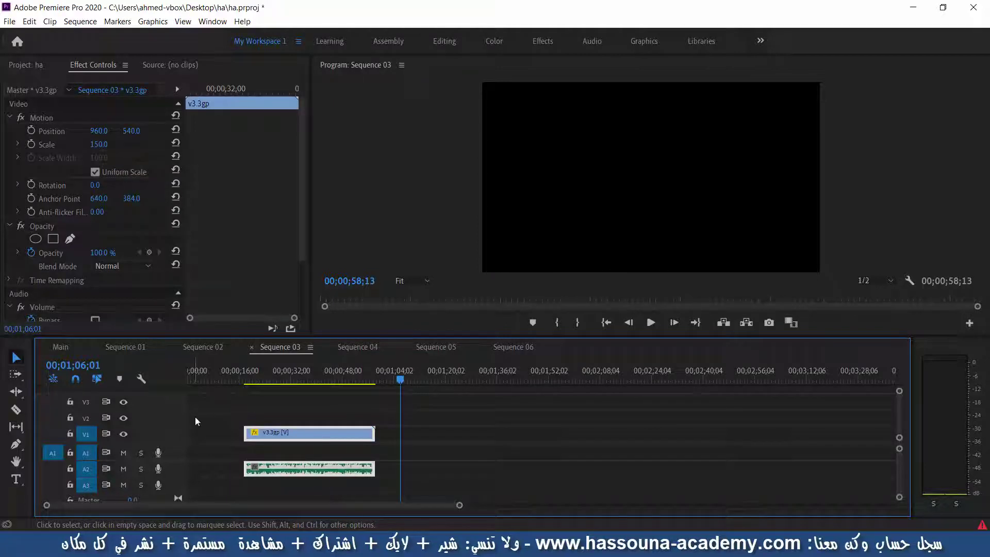
pyautogui.click(219, 435)
pyautogui.press('Delete')
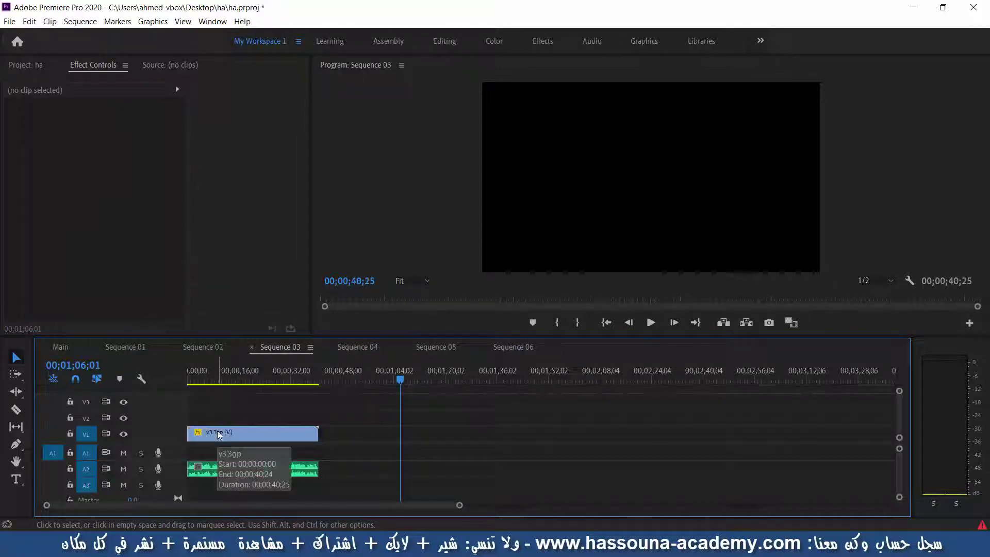
pyautogui.hotkey('ctrl', 's')
# Move the music from A2 up to A1, save, and play from about 17 seconds to check sync
pyautogui.moveTo(211, 466); pyautogui.dragTo(211, 453)
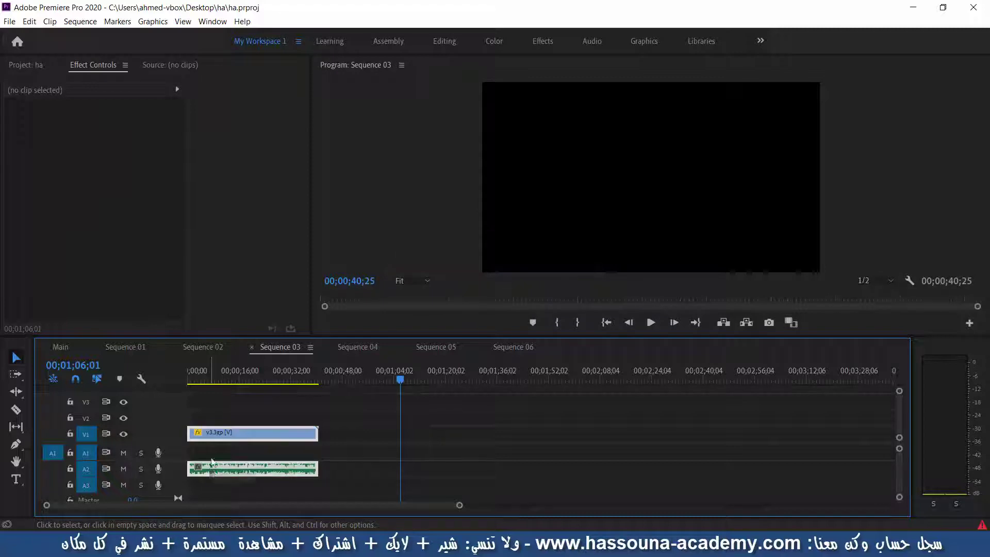
pyautogui.click(237, 415)
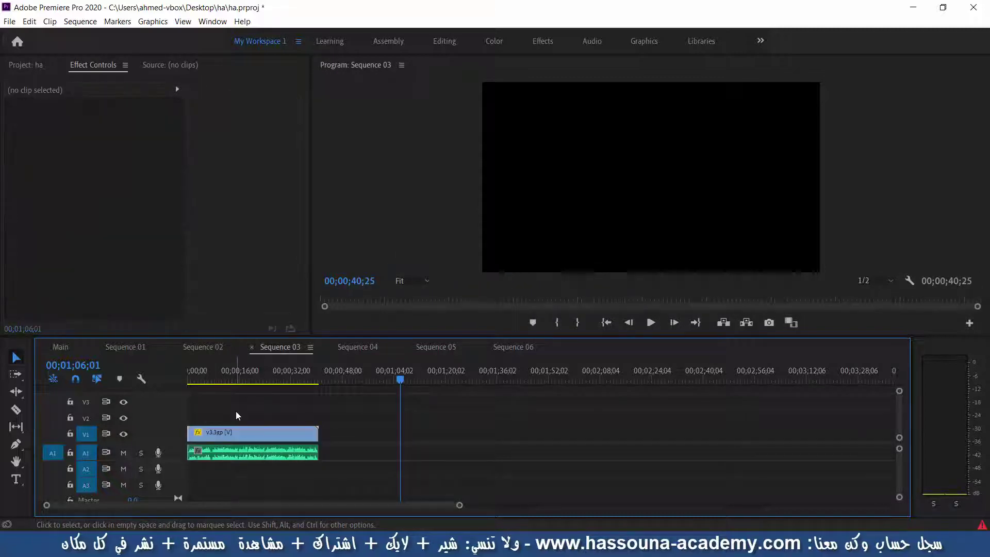
pyautogui.hotkey('ctrl', 's')
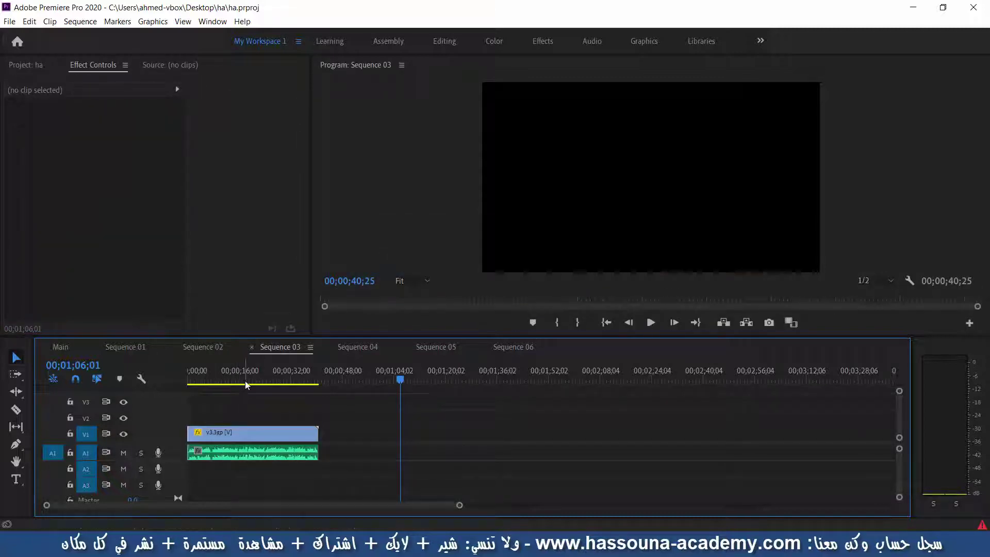
pyautogui.click(243, 374)
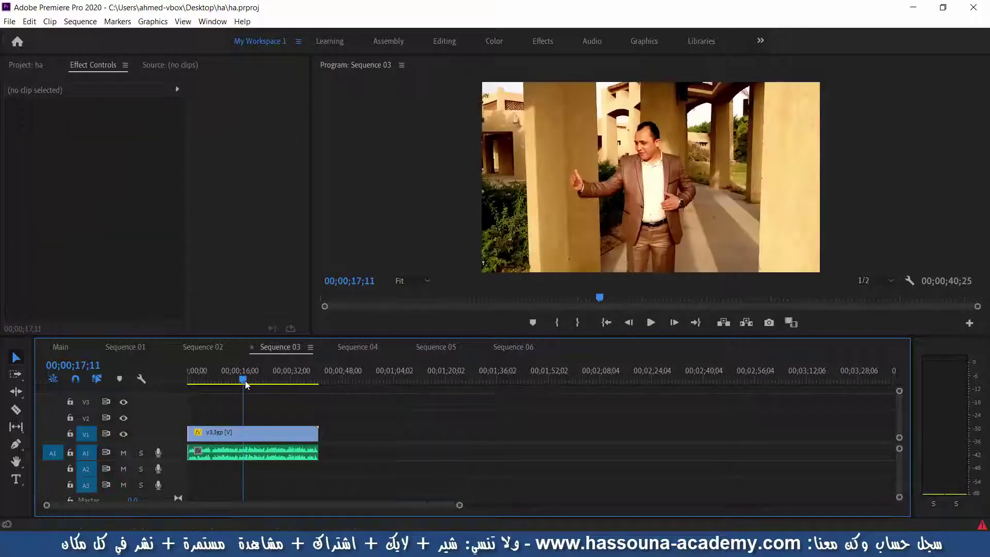
pyautogui.click(651, 323)
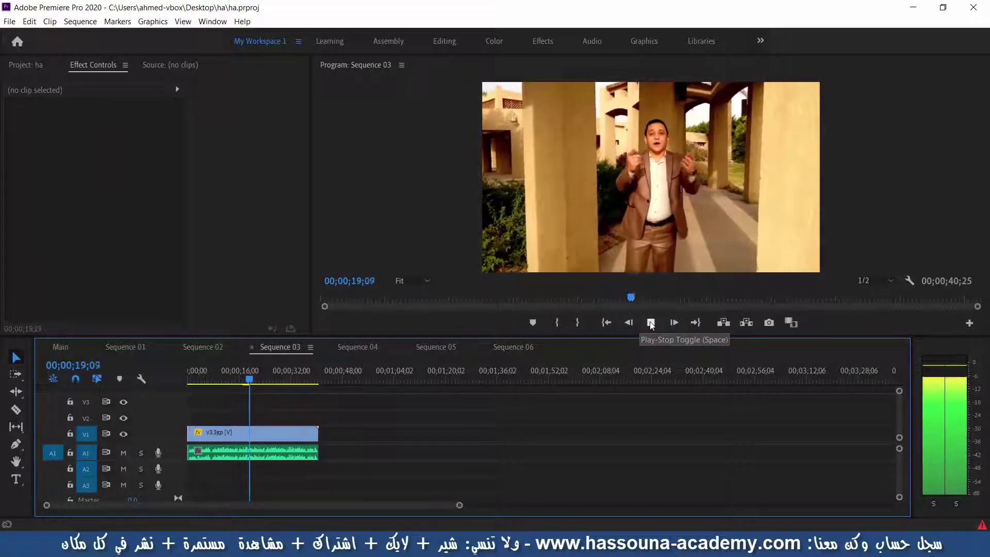
pyautogui.click(651, 323)
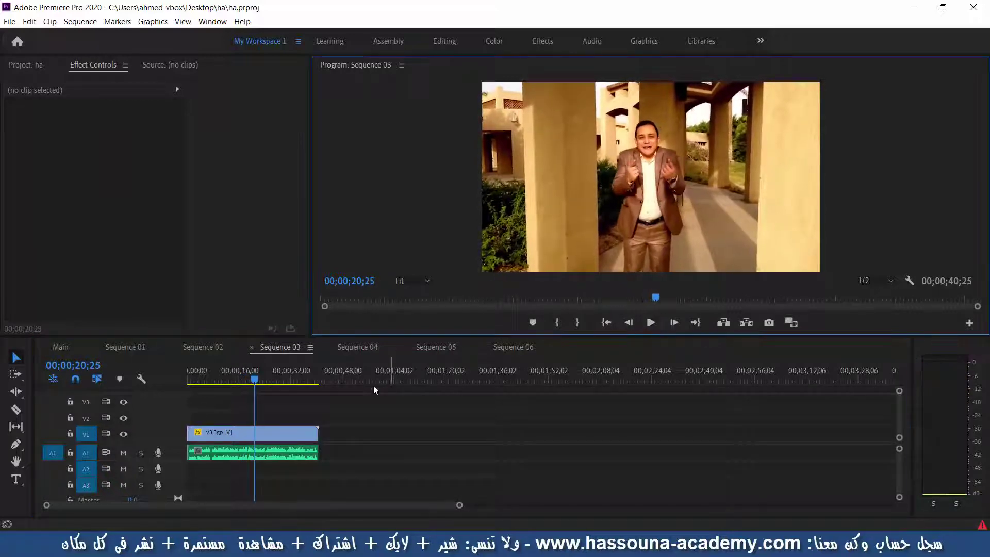
pyautogui.click(335, 413)
pyautogui.hotkey('ctrl', 's')
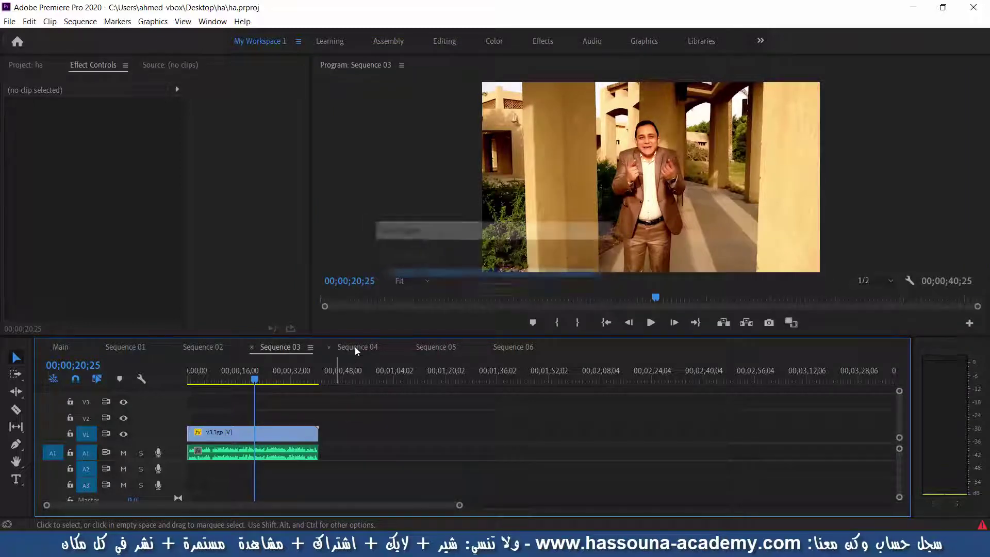
# In Sequence 04, move the v4.3gp clip and a4.3gpp music later in the timeline
pyautogui.click(356, 346)
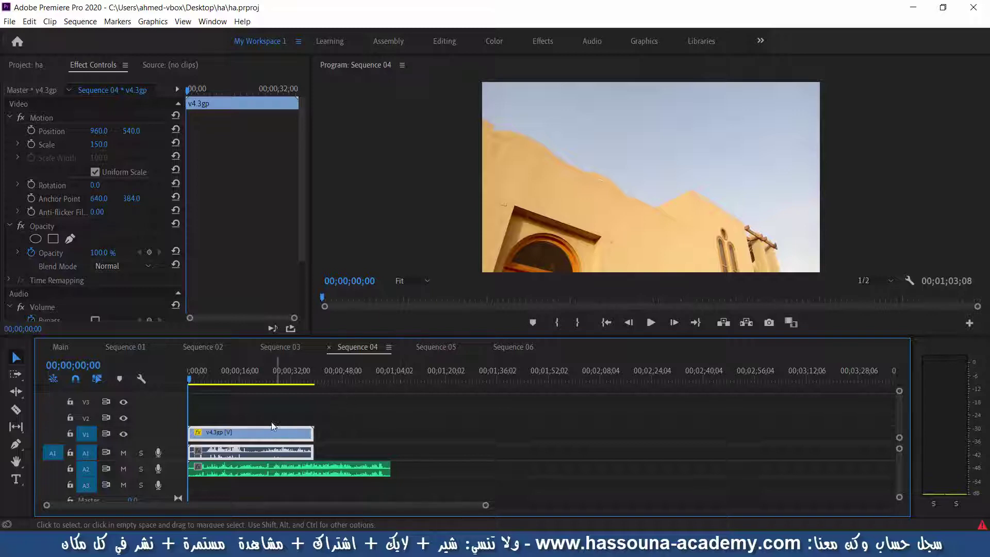
pyautogui.moveTo(258, 432); pyautogui.dragTo(444, 431)
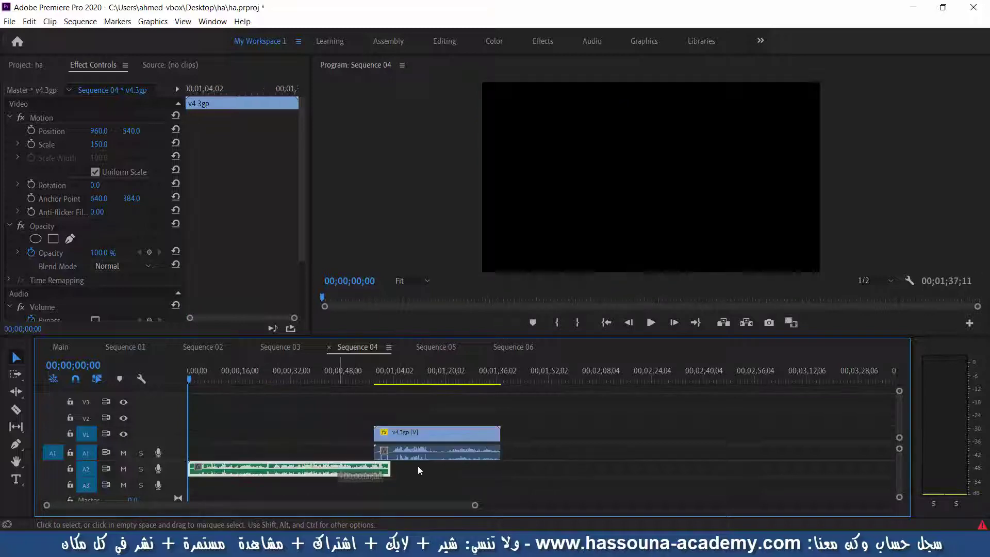
pyautogui.moveTo(303, 469); pyautogui.dragTo(665, 470)
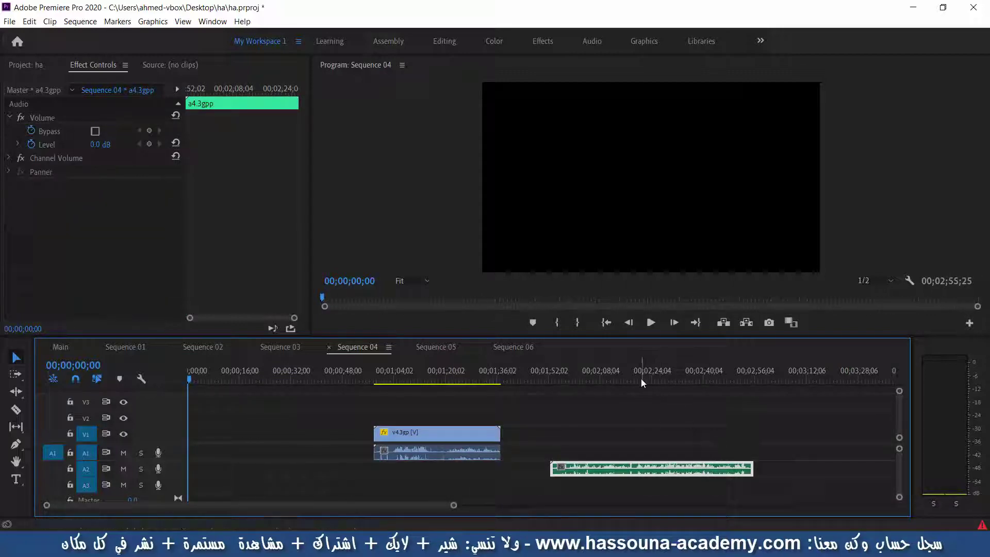
# Play the music around 02;13 to 02;18 to pinpoint the beat cue
pyautogui.moveTo(642, 379); pyautogui.dragTo(636, 379)
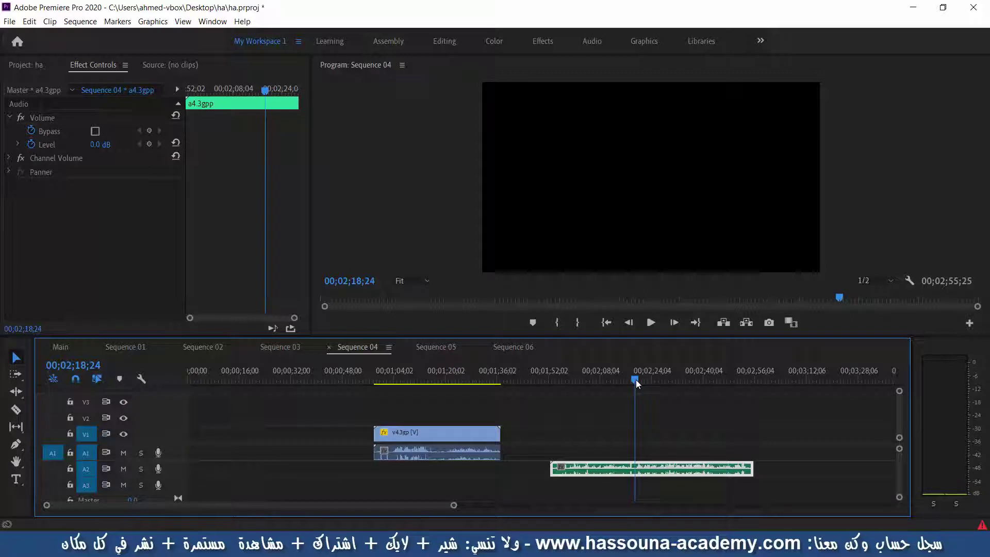
pyautogui.click(652, 324)
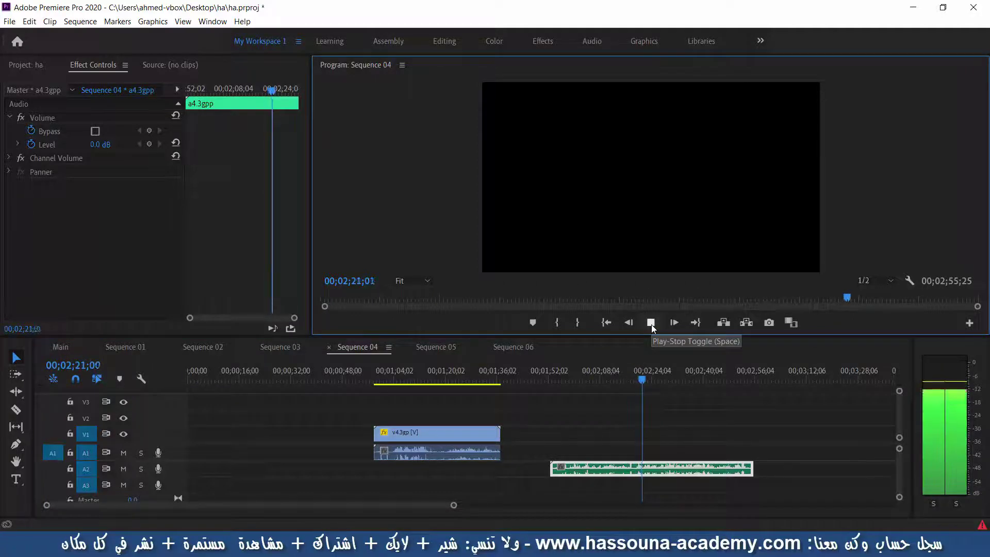
pyautogui.click(651, 323)
pyautogui.click(619, 379)
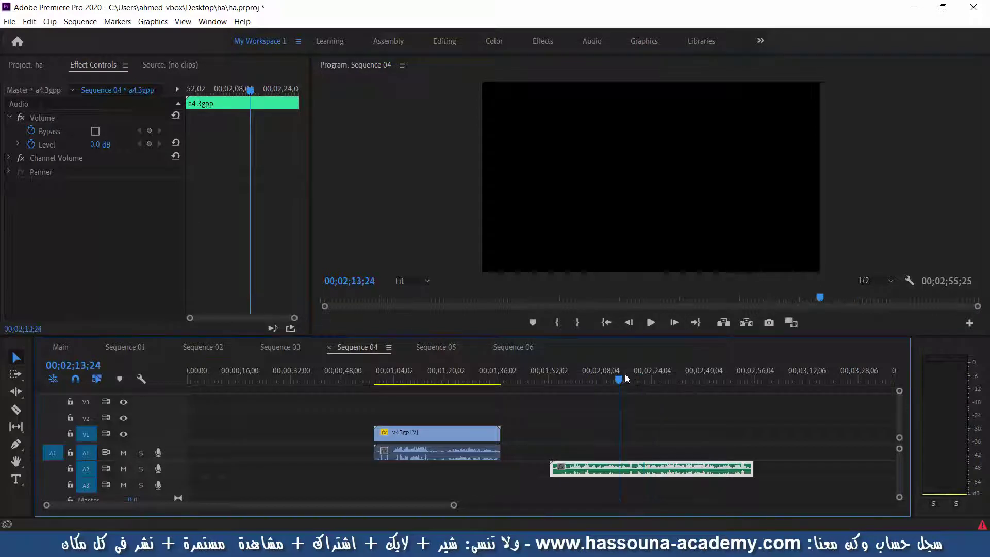
pyautogui.click(648, 327)
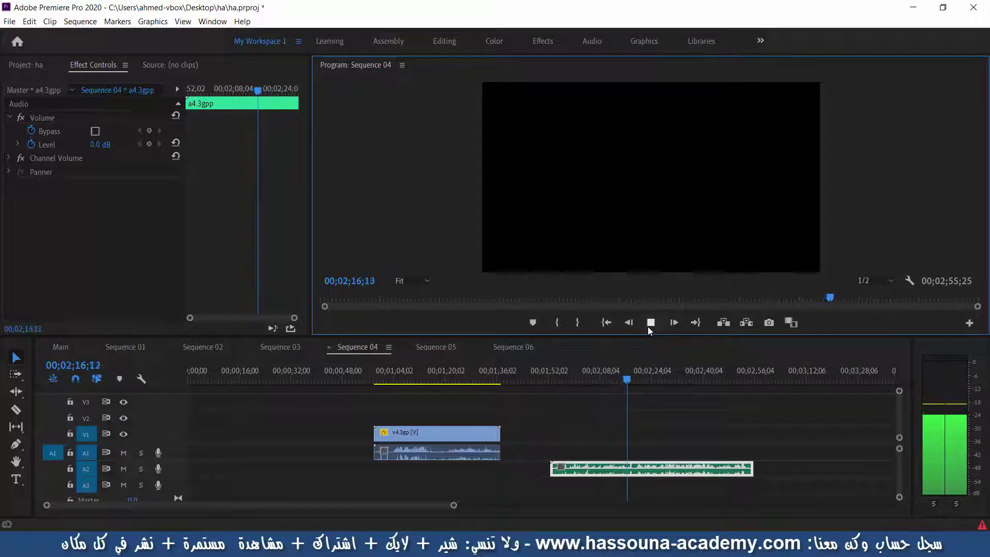
pyautogui.click(649, 327)
pyautogui.moveTo(629, 380); pyautogui.dragTo(635, 382)
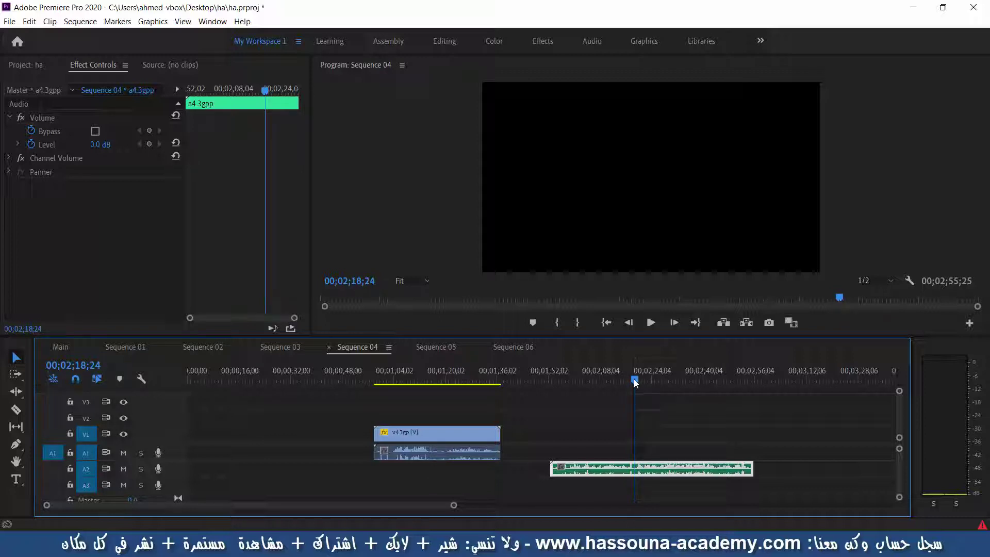
pyautogui.click(659, 325)
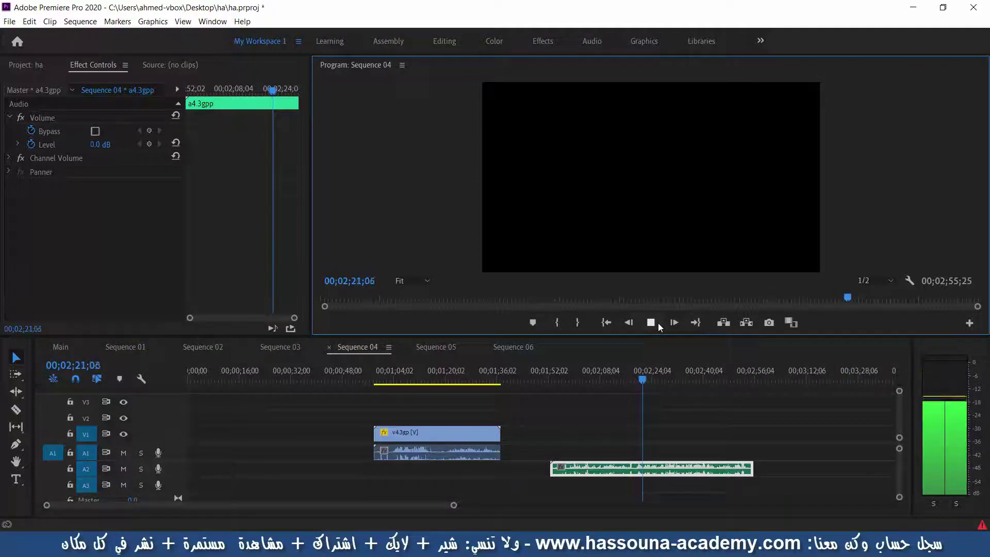
pyautogui.click(658, 323)
pyautogui.moveTo(647, 375); pyautogui.dragTo(634, 381)
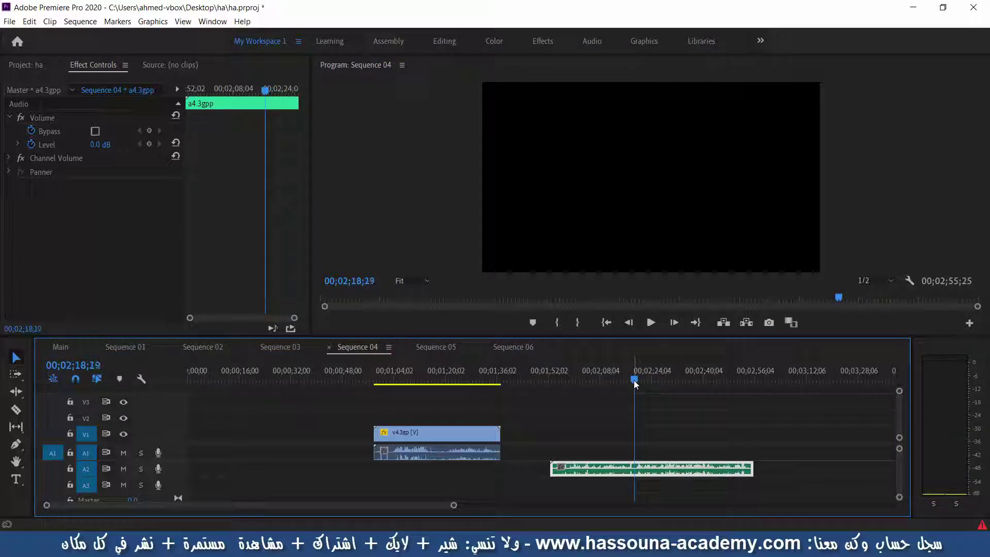
# Split the music at the cue, place the first piece after the video, and preview from 01;02;24
pyautogui.hotkey('ctrl', 'k')
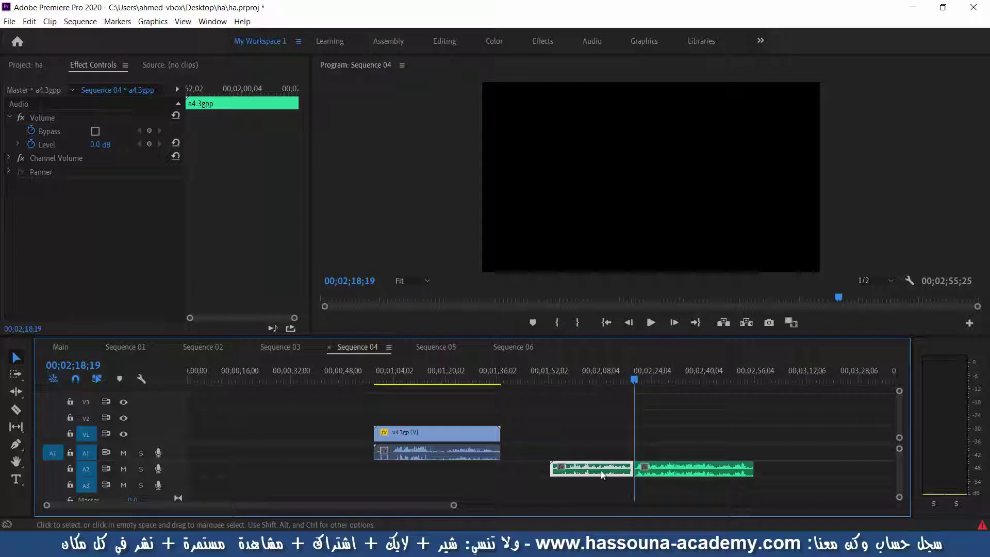
pyautogui.moveTo(597, 470)
pyautogui.mouseDown()
pyautogui.moveTo(468, 474)
pyautogui.moveTo(568, 473)
pyautogui.mouseUp()
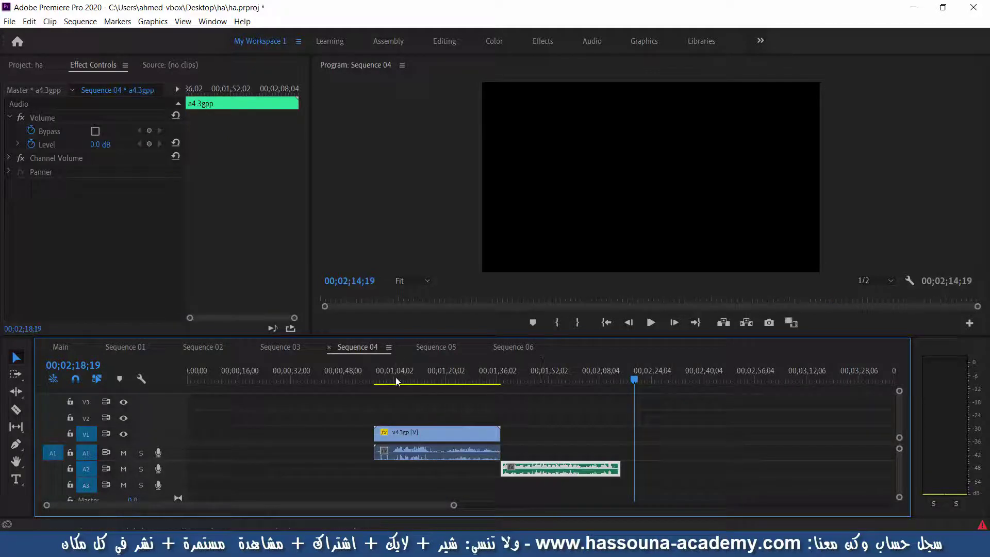
pyautogui.click(395, 380)
pyautogui.click(389, 380)
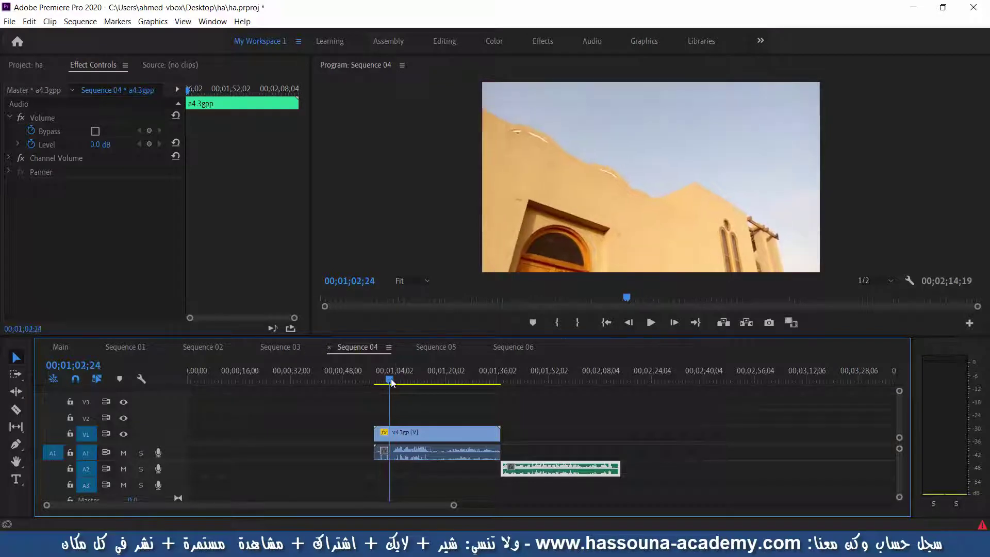
pyautogui.click(650, 322)
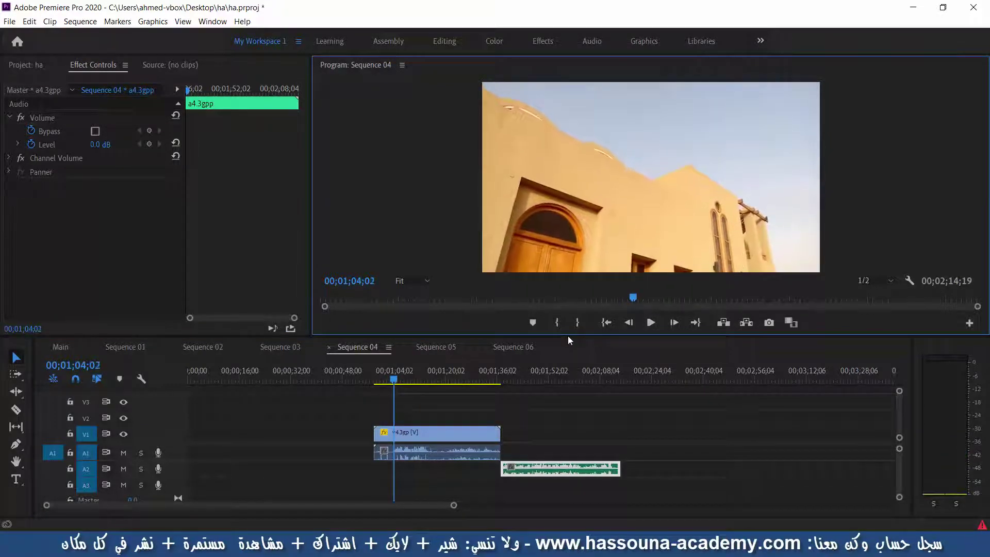
pyautogui.press('space')
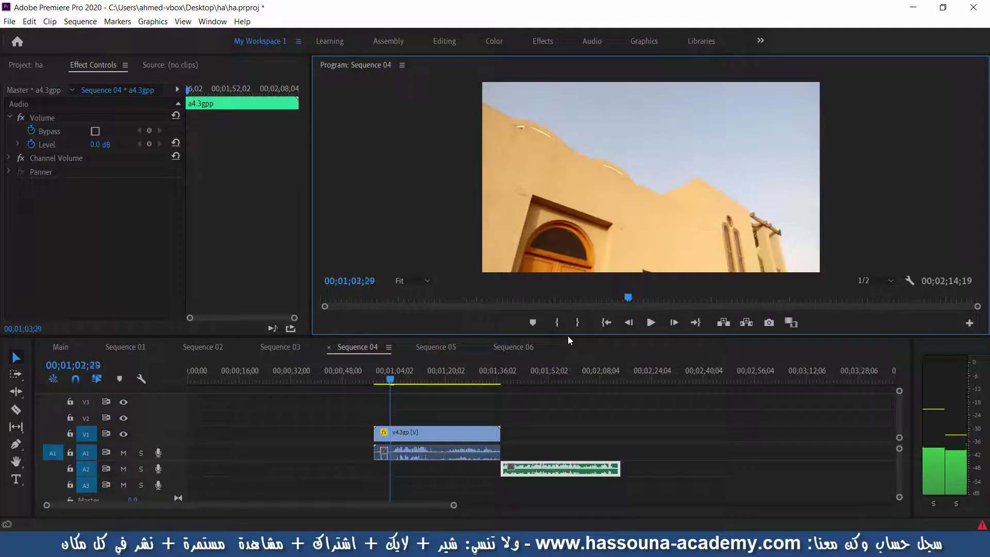
pyautogui.press('space')
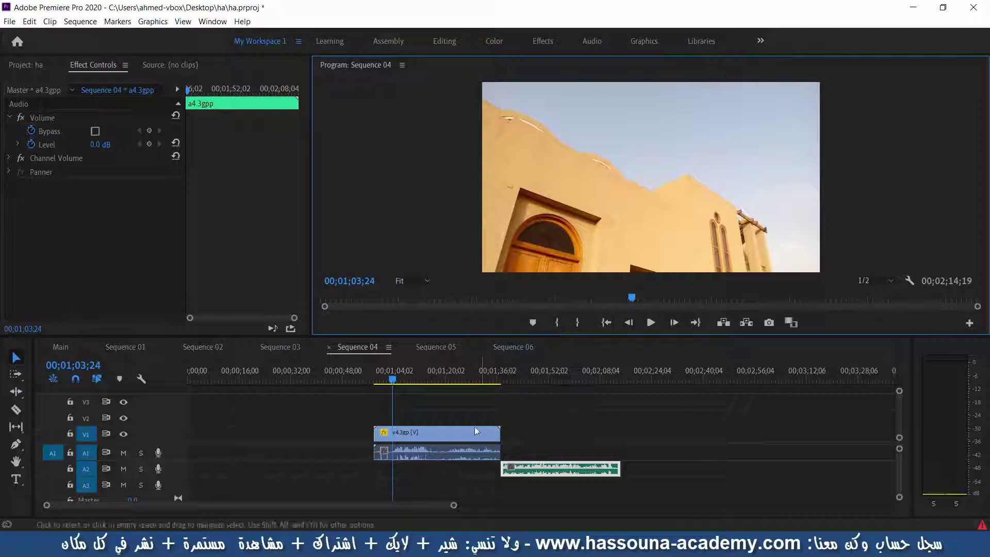
# Step through the video from about 01;01;06 to the sync point at 00;01;03;20
pyautogui.click(386, 378)
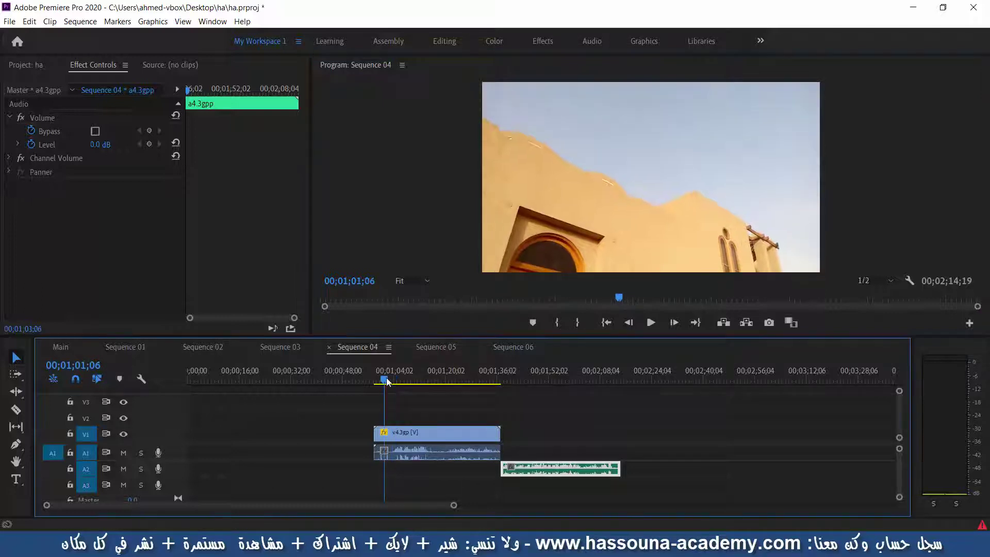
pyautogui.press('Right')
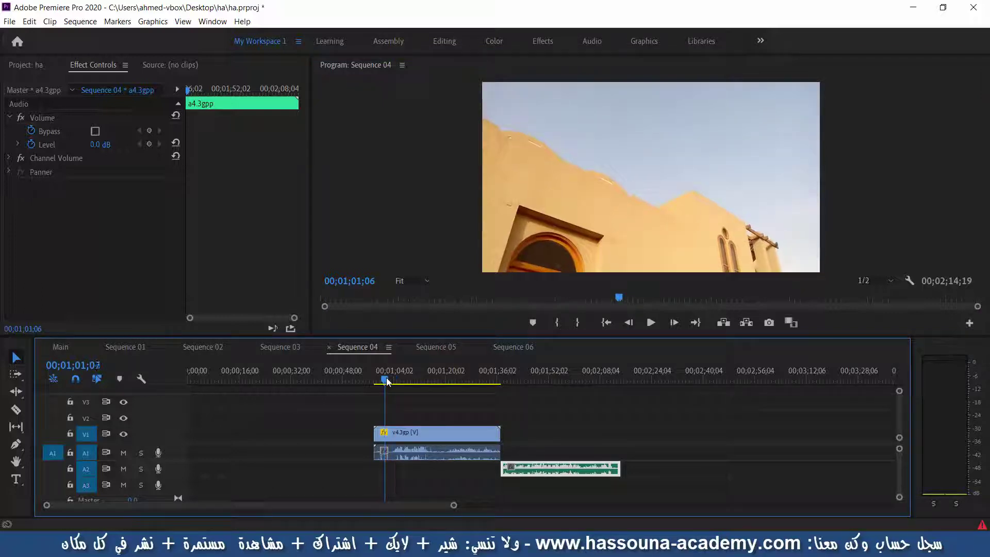
pyautogui.press('Right')
pyautogui.press('Right')
pyautogui.press('Right')
pyautogui.press('Right')
pyautogui.press('Right')
pyautogui.press('Right')
pyautogui.press('Right')
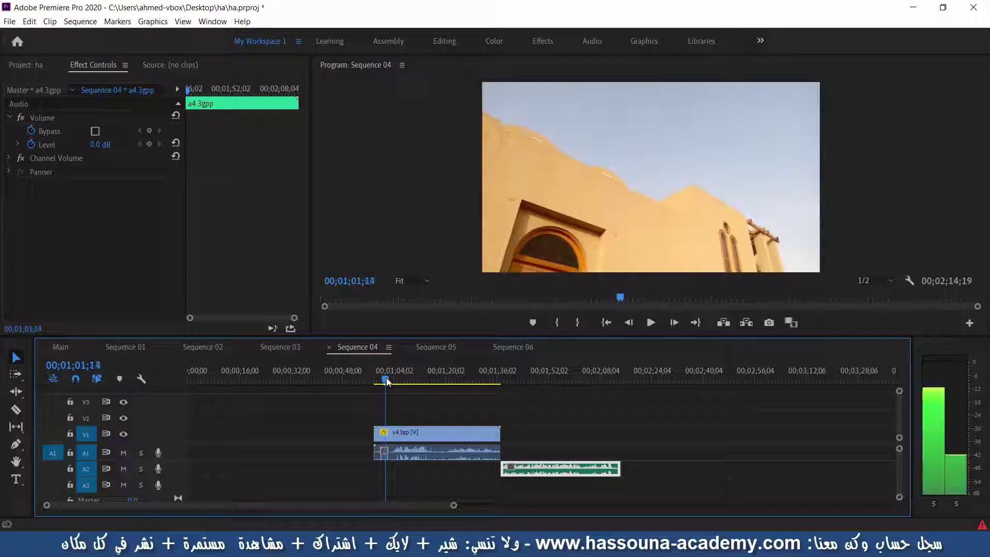
pyautogui.press('Right')
pyautogui.press('Right')
pyautogui.press('Right')
pyautogui.press('Right')
pyautogui.press('Right')
pyautogui.press('Right')
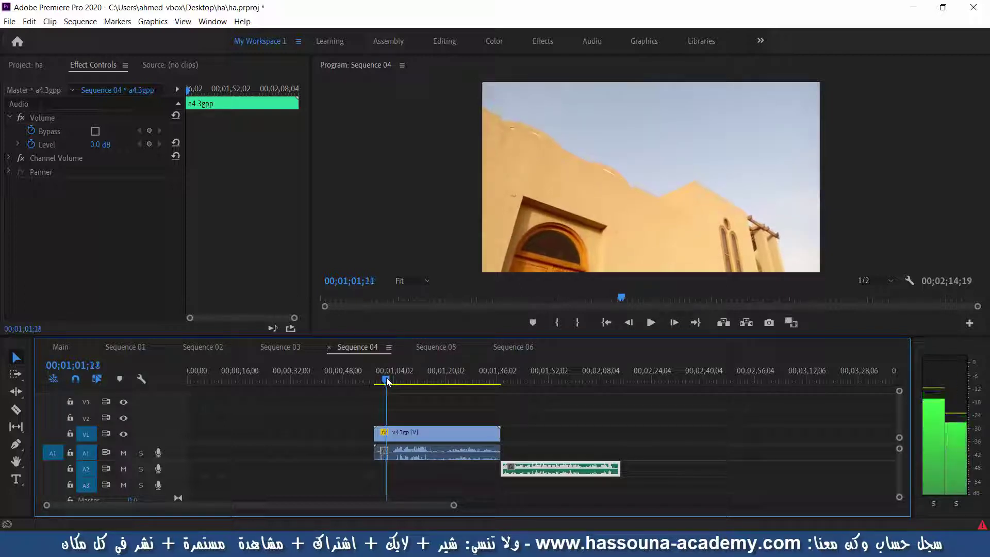
pyautogui.press('Right')
pyautogui.press('Right')
pyautogui.press('Right')
pyautogui.press('Right')
pyautogui.press('Right')
pyautogui.press('Right')
pyautogui.press('Right')
pyautogui.press('Right')
pyautogui.press('Right')
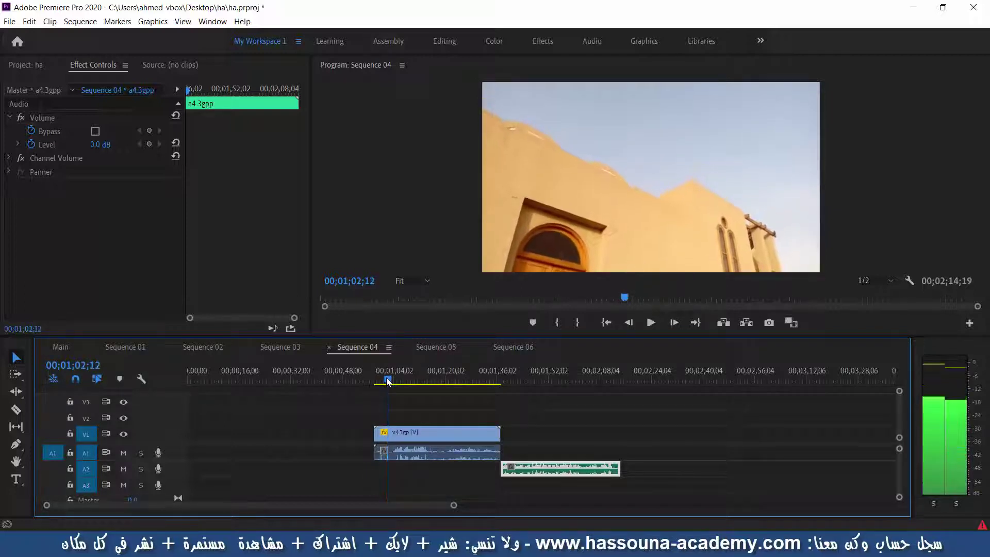
pyautogui.press('Right')
pyautogui.press('Right')
pyautogui.press('Right')
pyautogui.press('space')
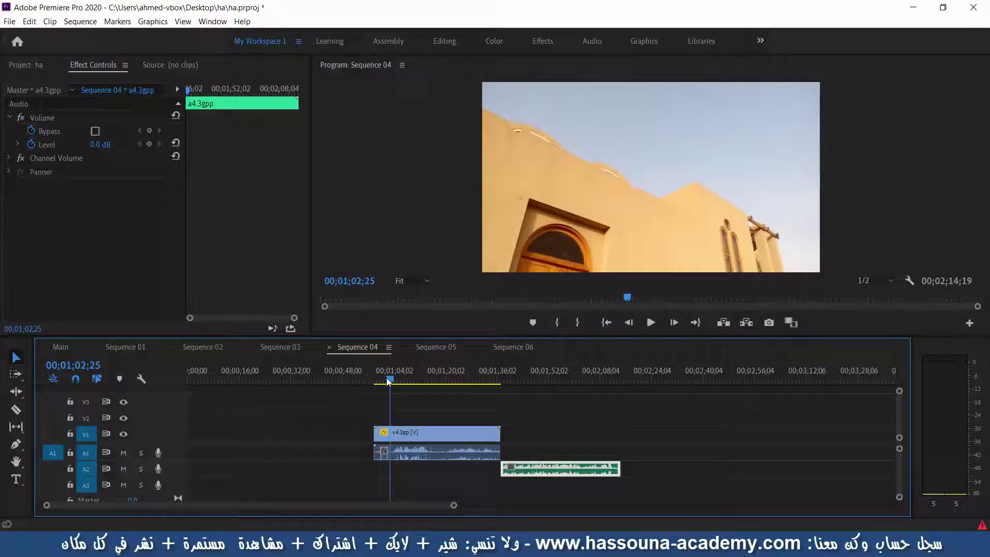
pyautogui.press('space')
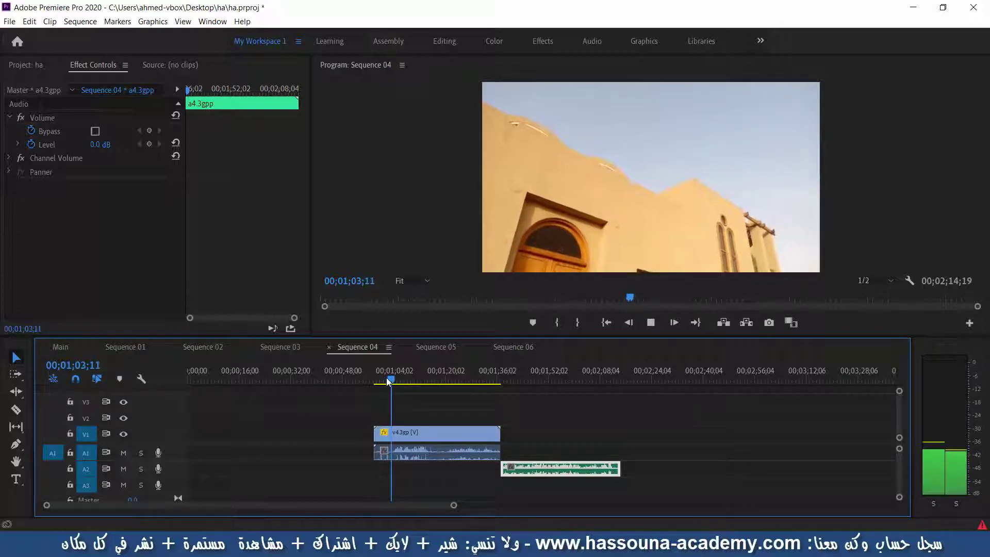
pyautogui.press('space')
pyautogui.press('Right')
pyautogui.press('Right')
pyautogui.press('Right')
pyautogui.press('Right')
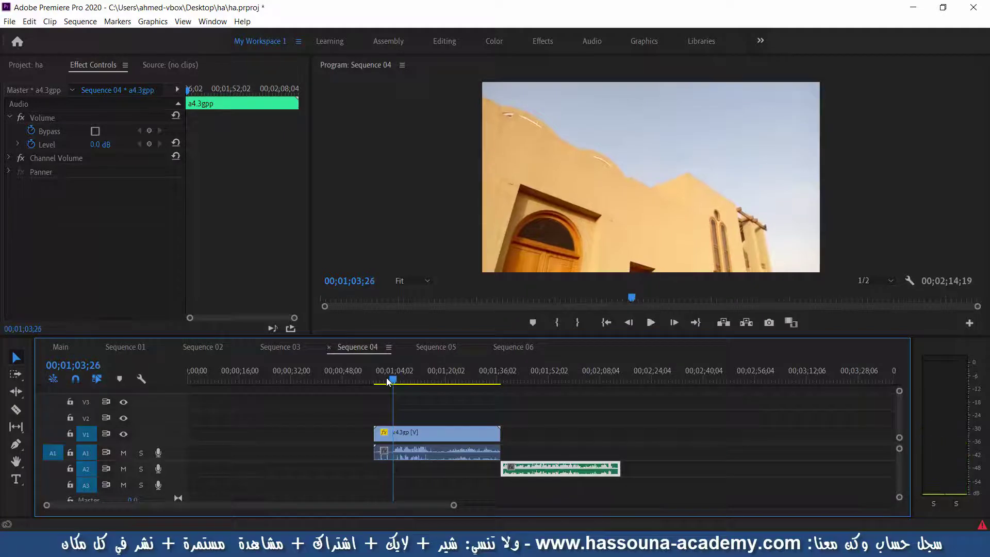
pyautogui.press('Right')
pyautogui.press('Right')
pyautogui.press('Right')
pyautogui.press('Right')
pyautogui.press('Left')
pyautogui.press('Left')
pyautogui.press('Left')
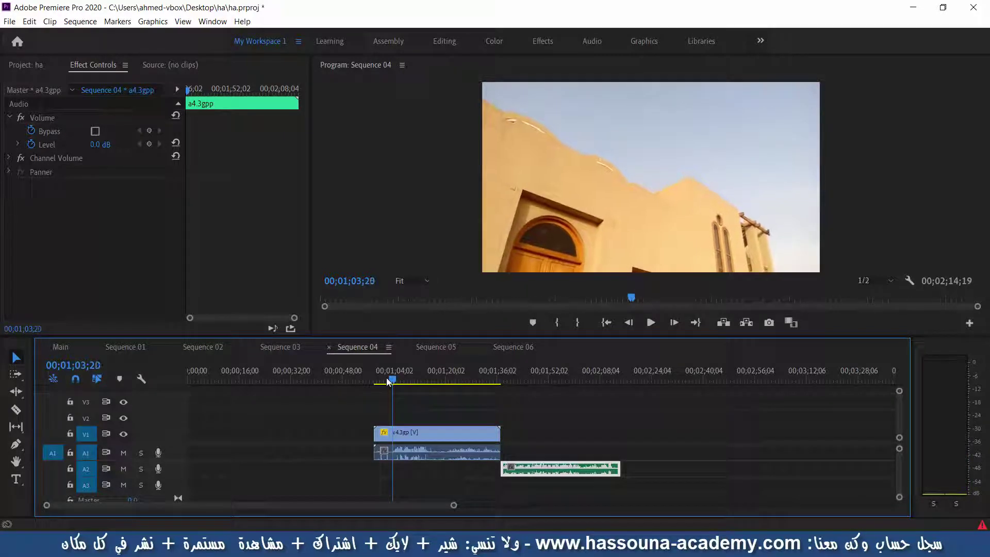
# Snap the a4.3gpp music to the playhead, shift it 20 frames earlier to 00;01;02;22, and save
pyautogui.moveTo(549, 470); pyautogui.dragTo(431, 471)
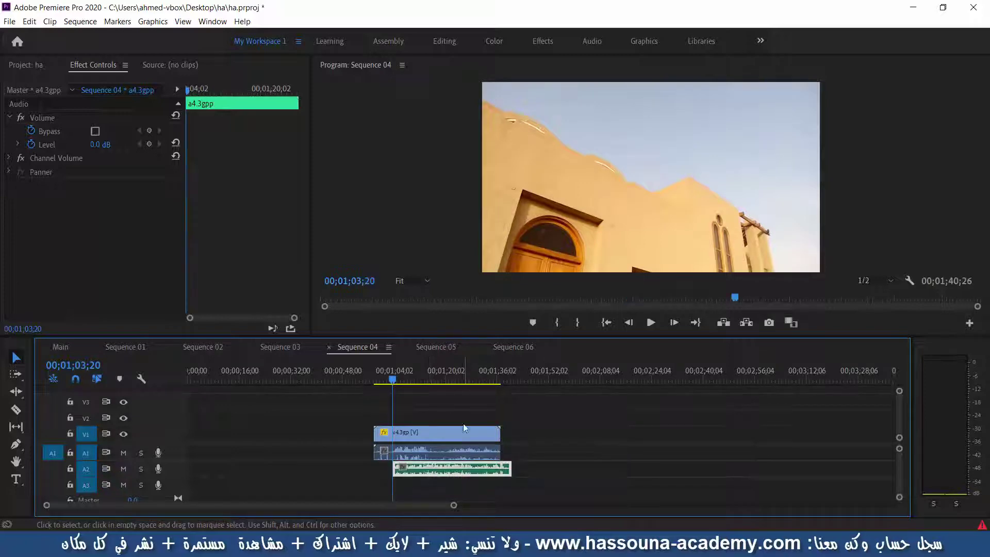
pyautogui.press('=')
pyautogui.press('=')
pyautogui.press('=')
pyautogui.press('=')
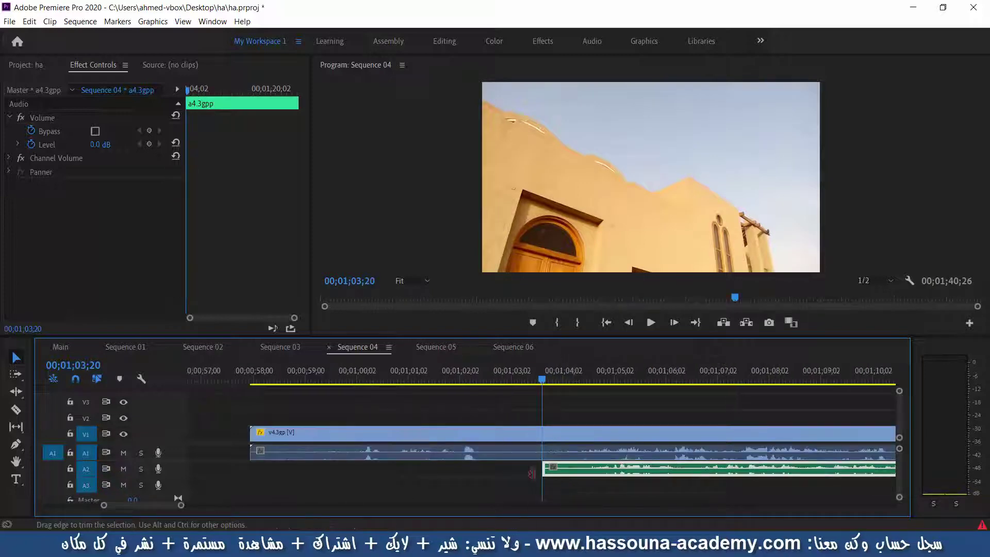
pyautogui.moveTo(586, 473)
pyautogui.mouseDown()
pyautogui.moveTo(551, 474)
pyautogui.moveTo(566, 474)
pyautogui.mouseUp()
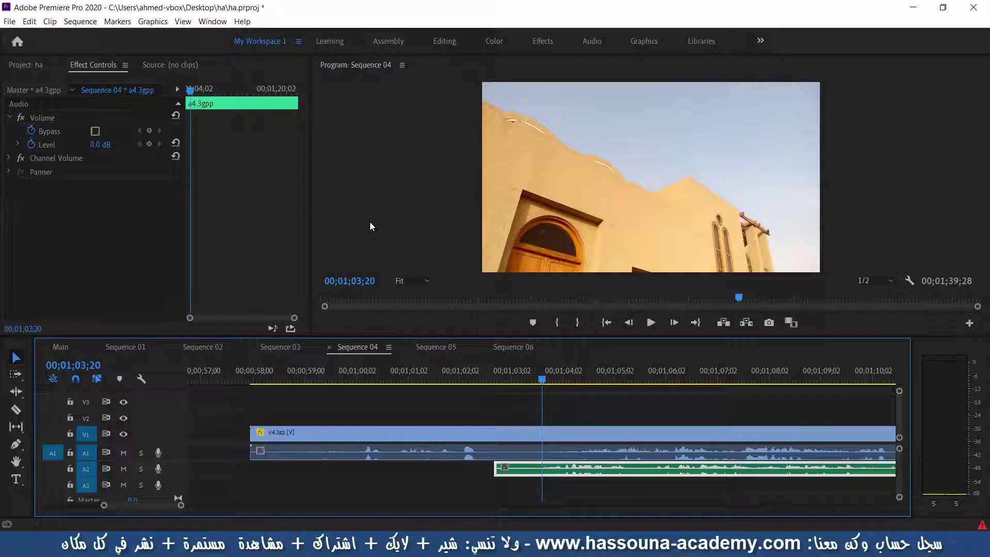
pyautogui.hotkey('ctrl', 's')
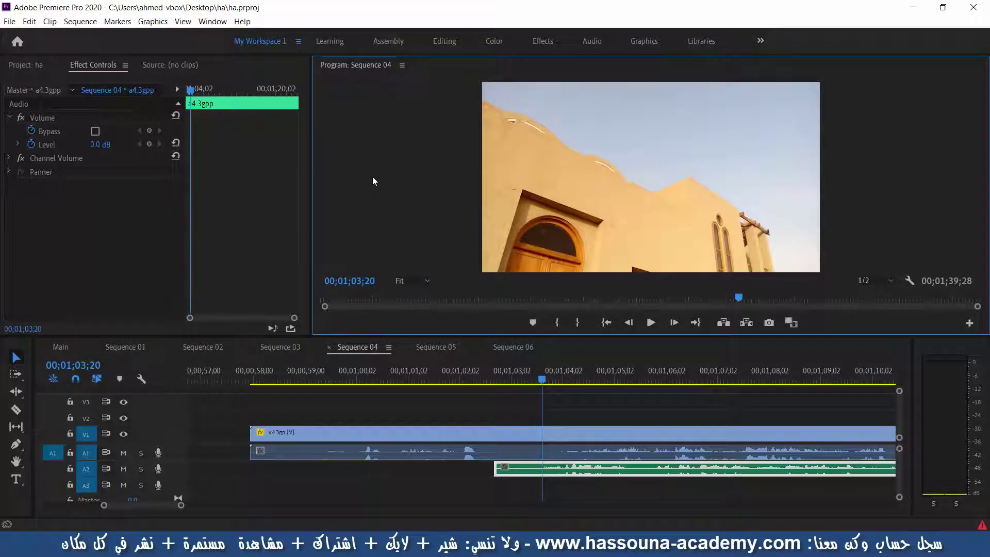
pyautogui.press('`')
pyautogui.press('space')
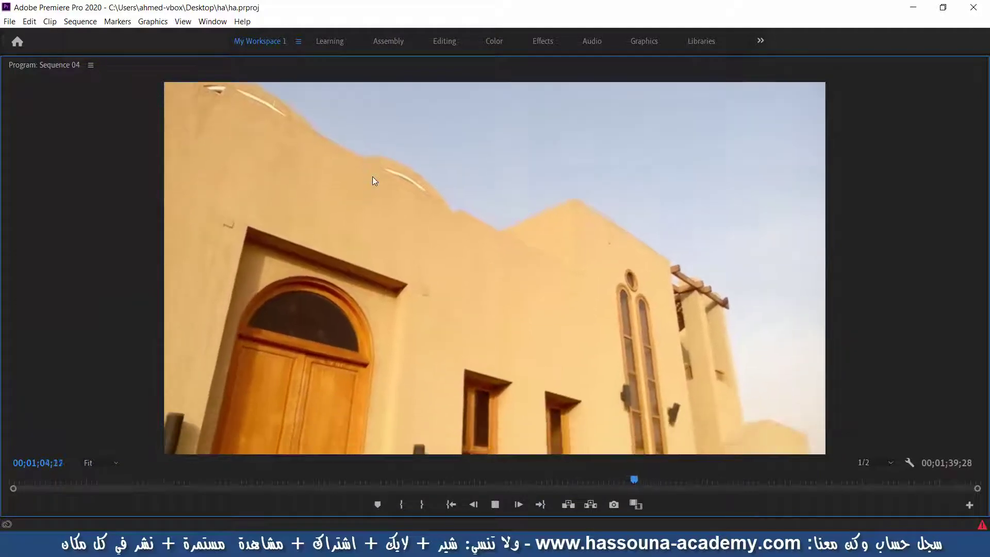
pyautogui.press('space')
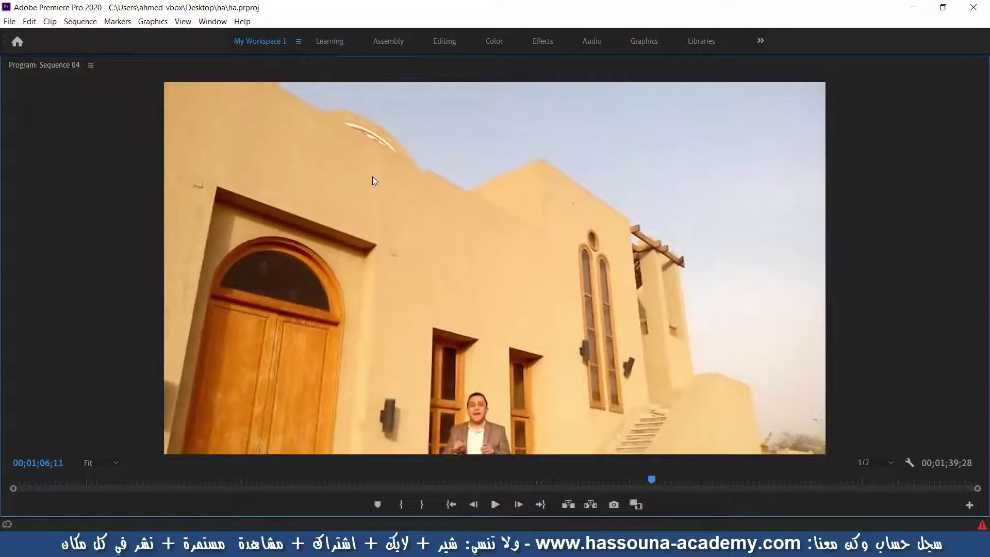
pyautogui.press('space')
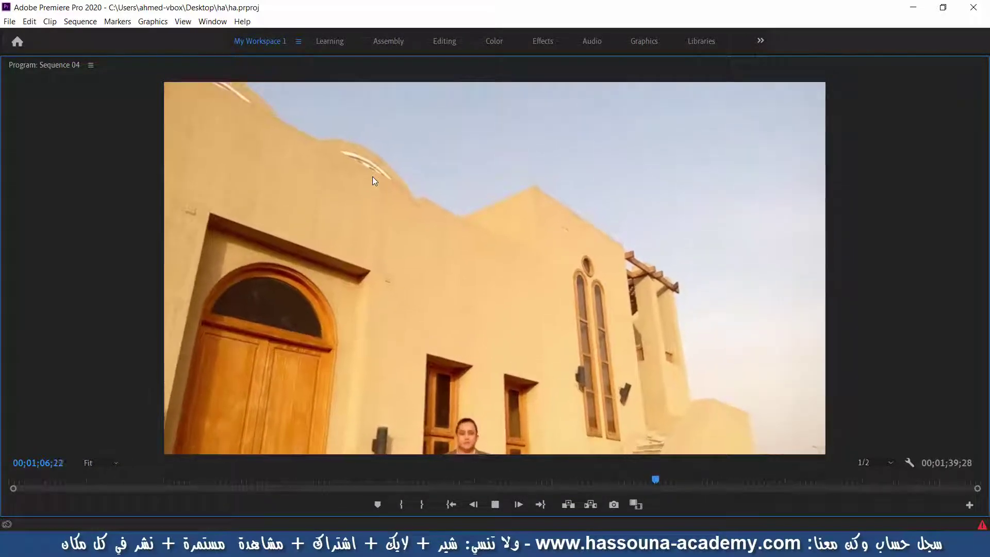
pyautogui.press('space')
pyautogui.press('`')
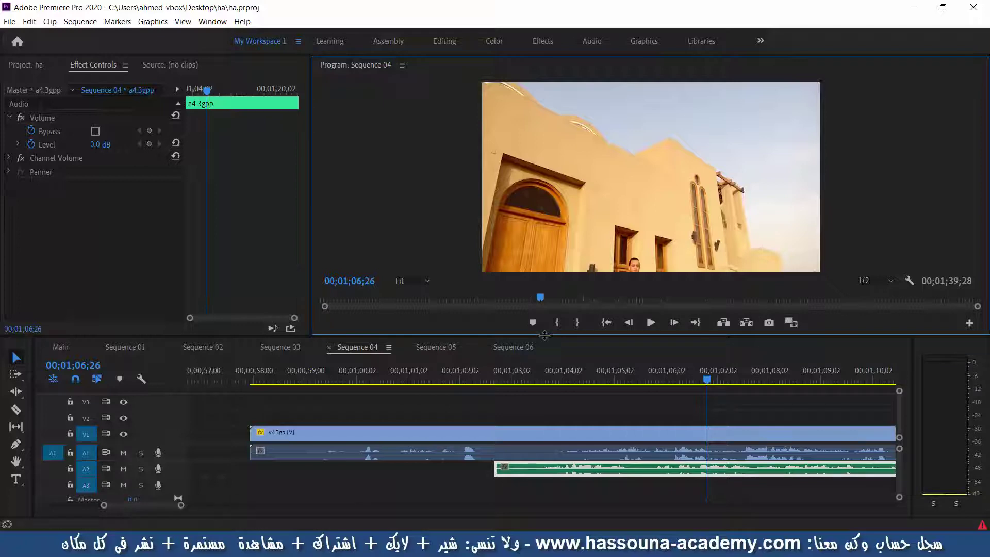
pyautogui.click(585, 356)
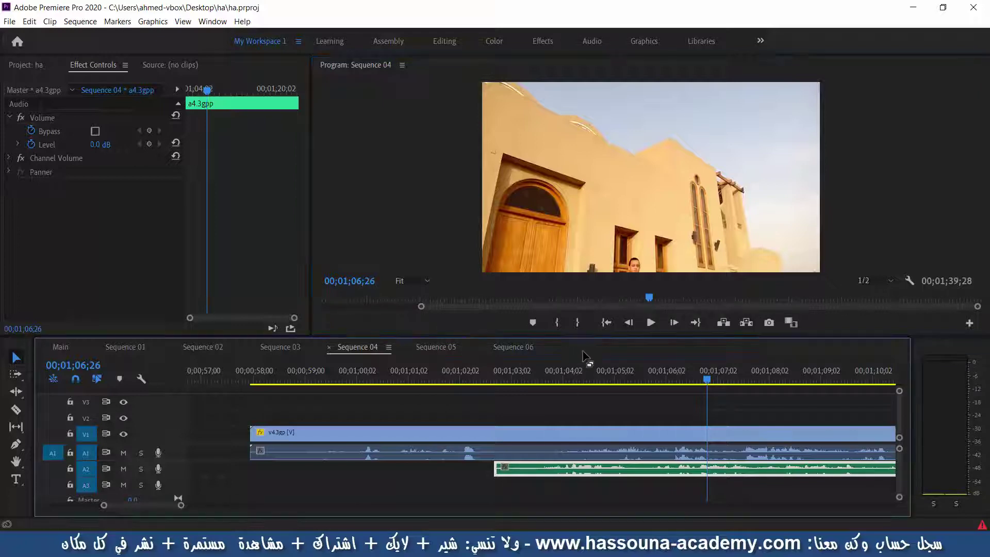
pyautogui.press('-')
# Move the music later, then scrub and play the footage to find the video start at 00;01;14;09
pyautogui.press('-')
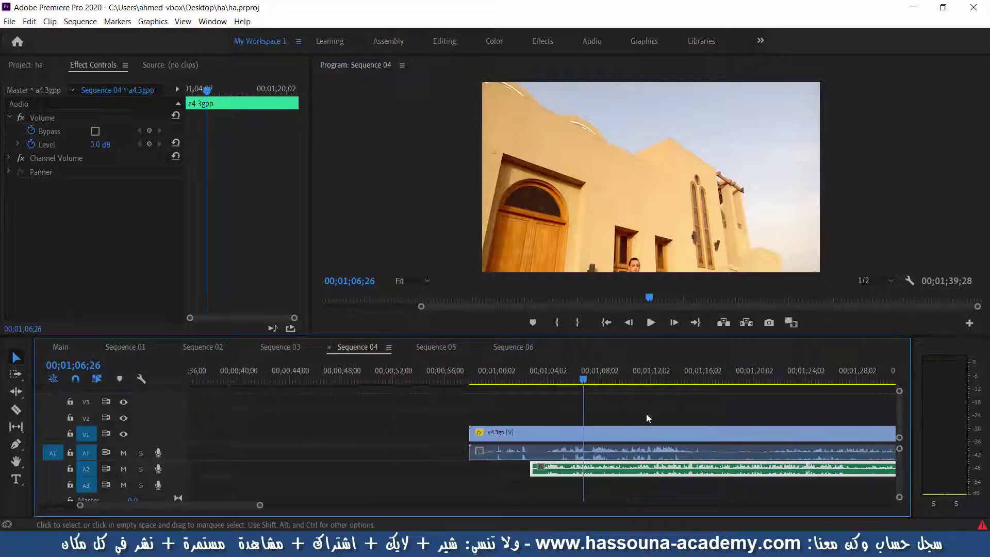
pyautogui.press('-')
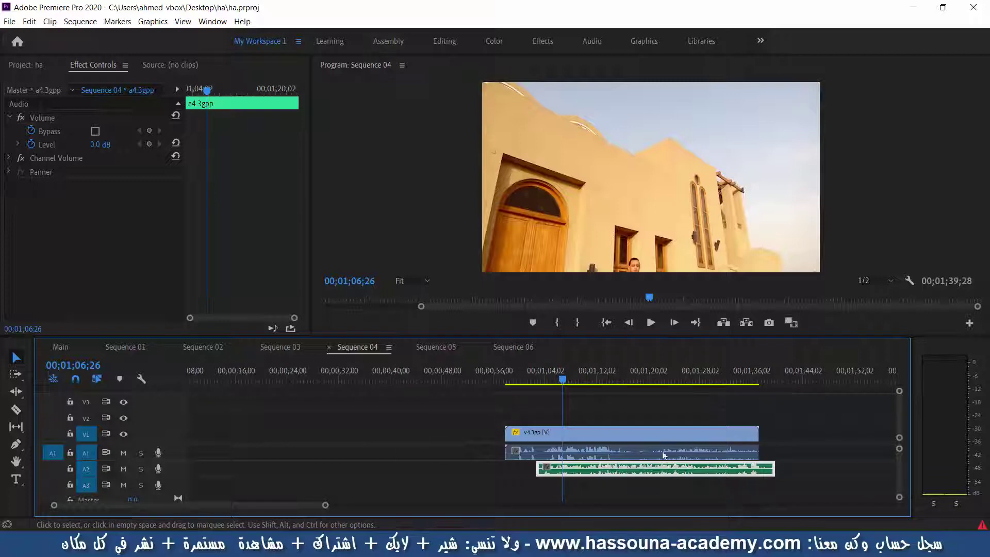
pyautogui.moveTo(601, 473); pyautogui.dragTo(753, 475)
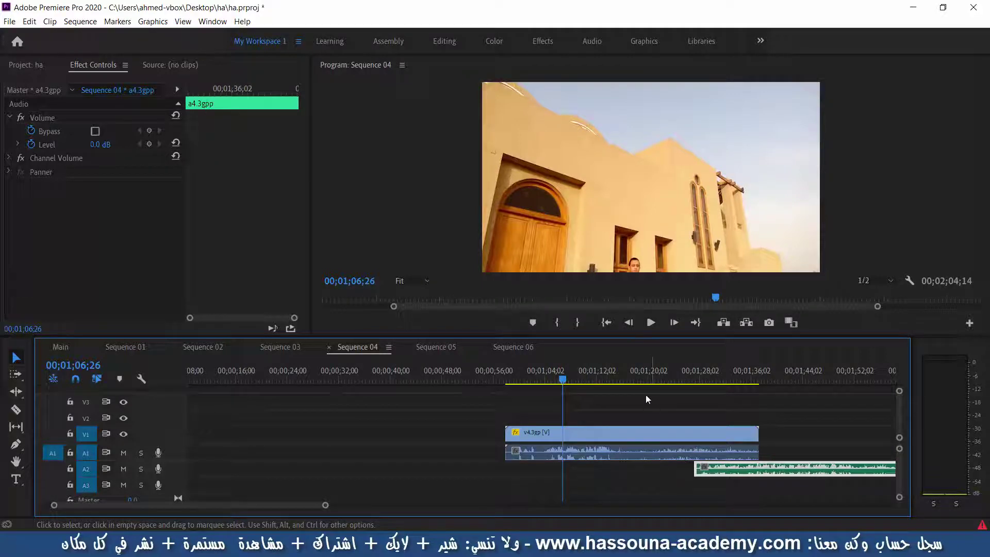
pyautogui.click(648, 379)
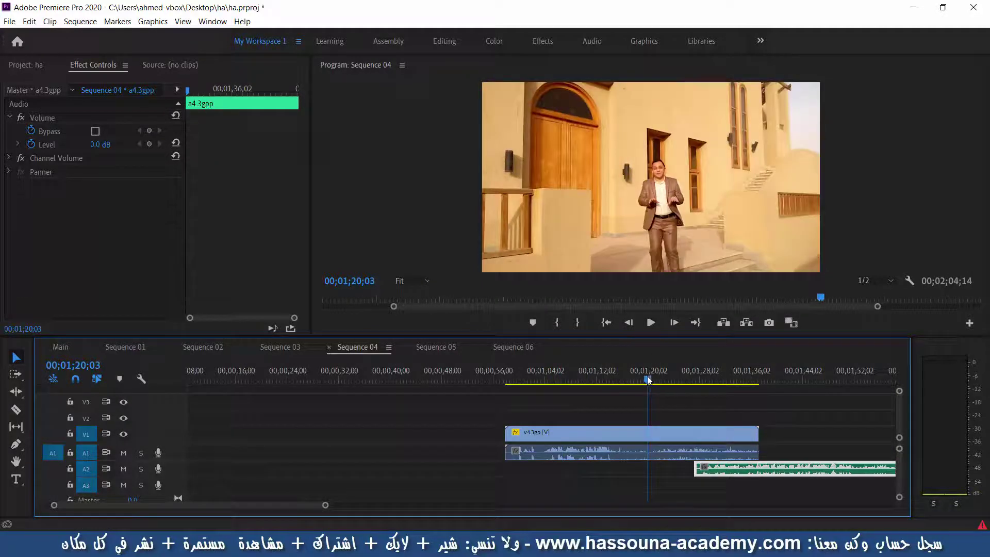
pyautogui.moveTo(648, 379); pyautogui.dragTo(589, 381)
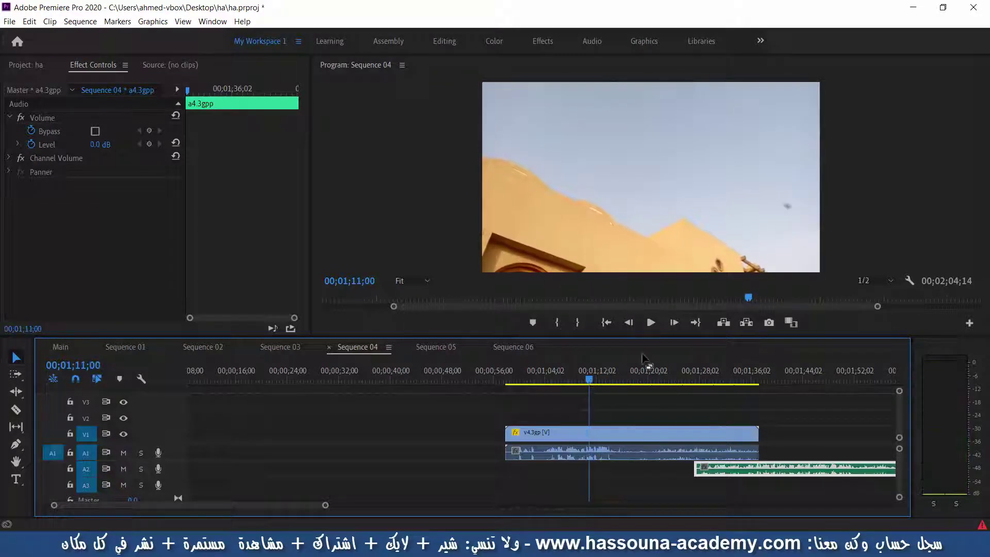
pyautogui.click(646, 325)
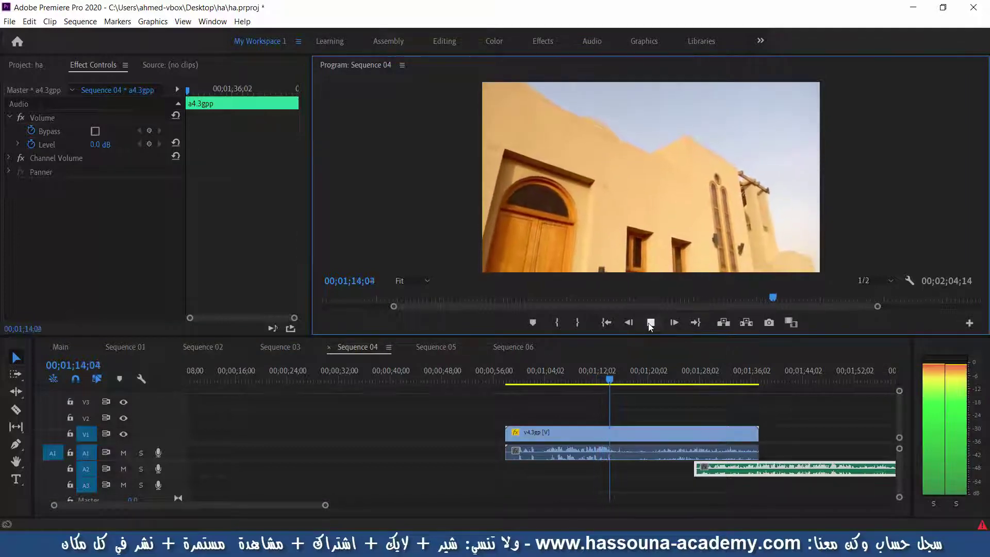
pyautogui.click(649, 324)
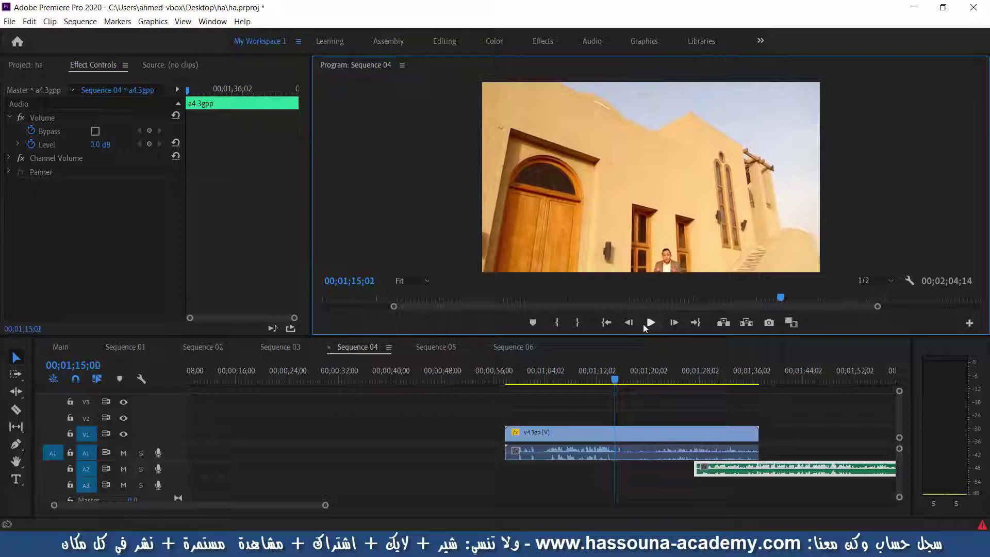
pyautogui.press('j')
pyautogui.press('k')
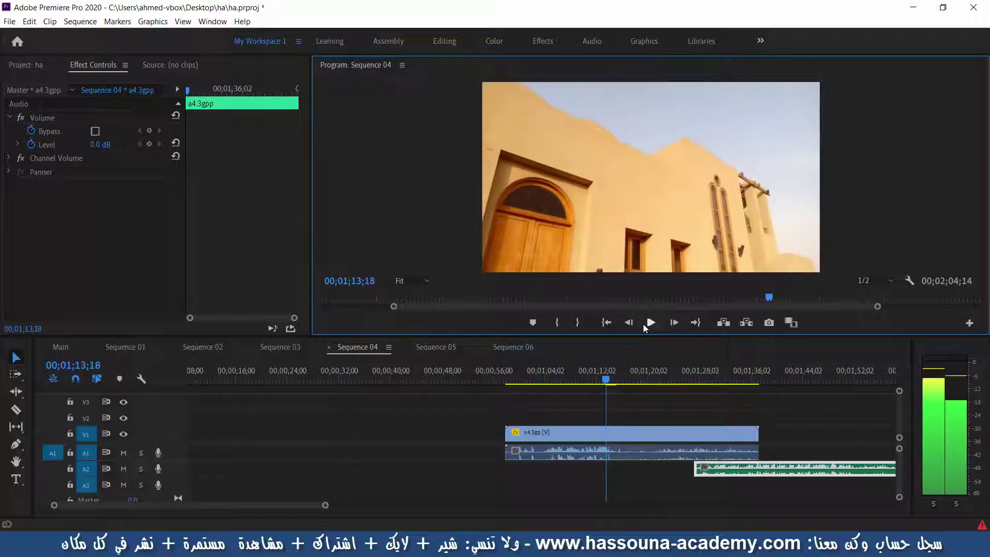
pyautogui.click(647, 323)
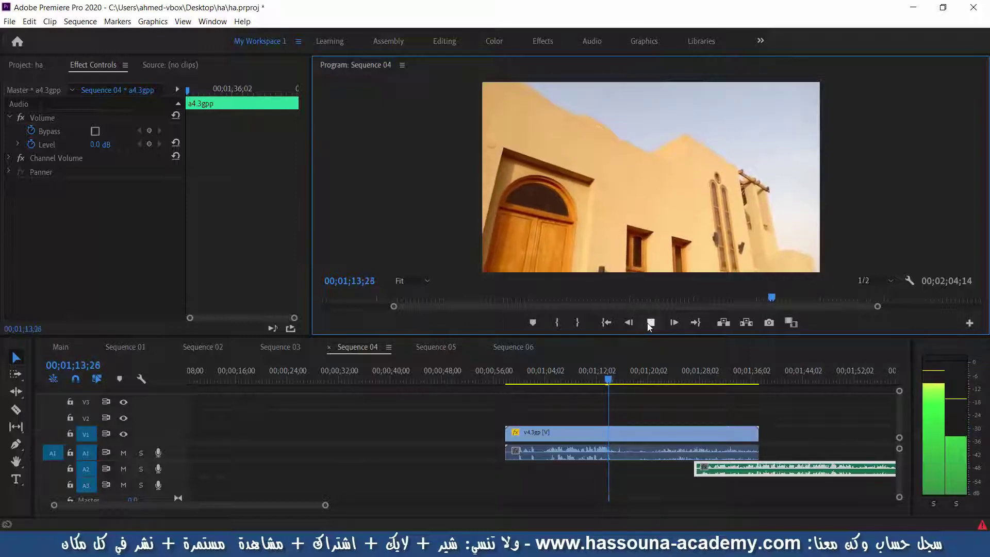
pyautogui.click(648, 323)
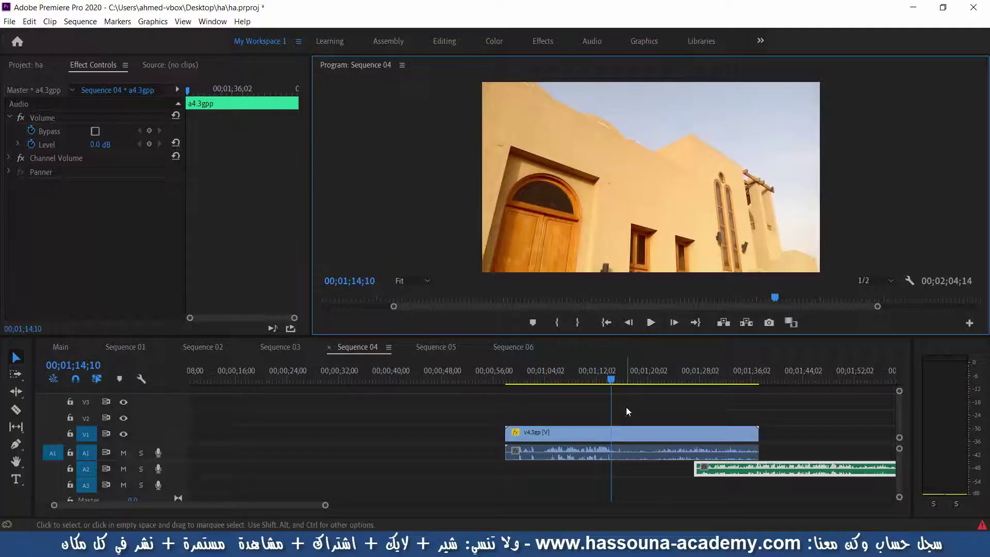
pyautogui.press('Left')
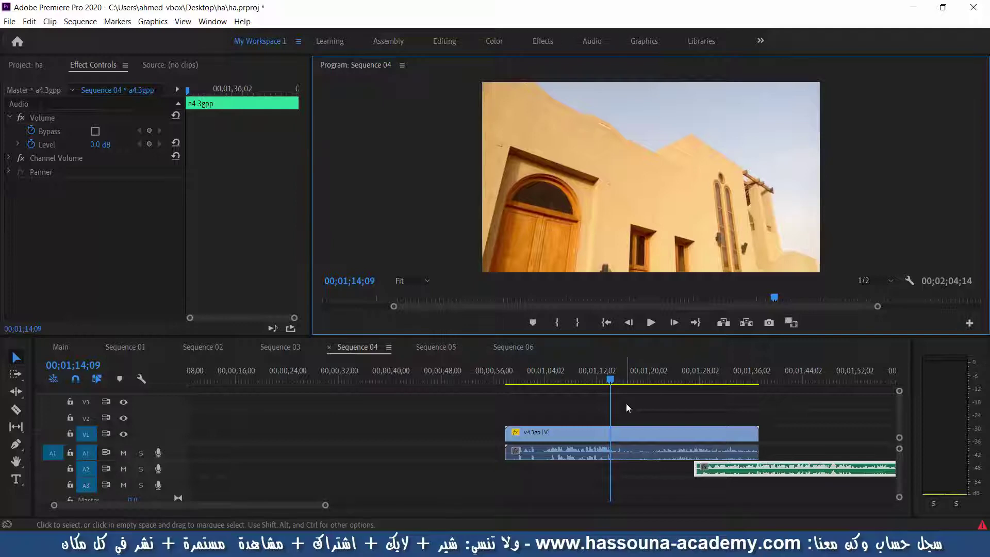
# Cut the v4.3gp clip at 00;01;14;09 and delete the unwanted first part
pyautogui.click(624, 353)
pyautogui.hotkey('ctrl', 'k')
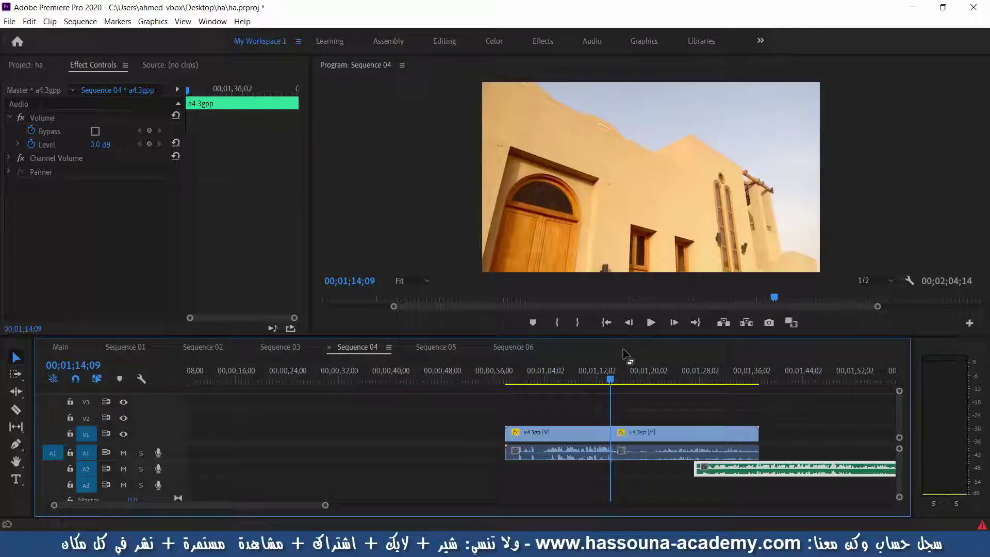
pyautogui.click(571, 438)
pyautogui.press('Delete')
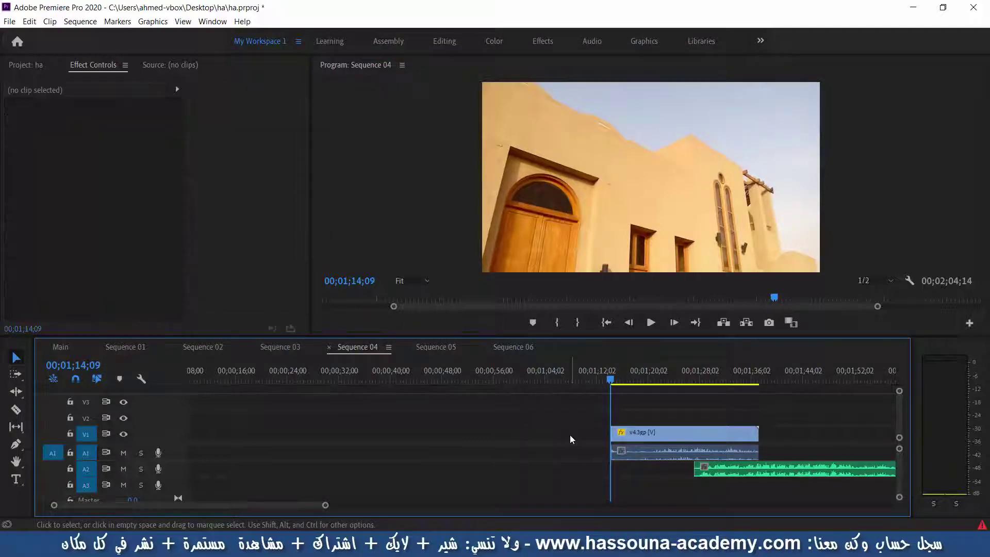
# Slide the music to the cut, then slightly earlier, and preview the sync full-size
pyautogui.moveTo(753, 473); pyautogui.dragTo(683, 474)
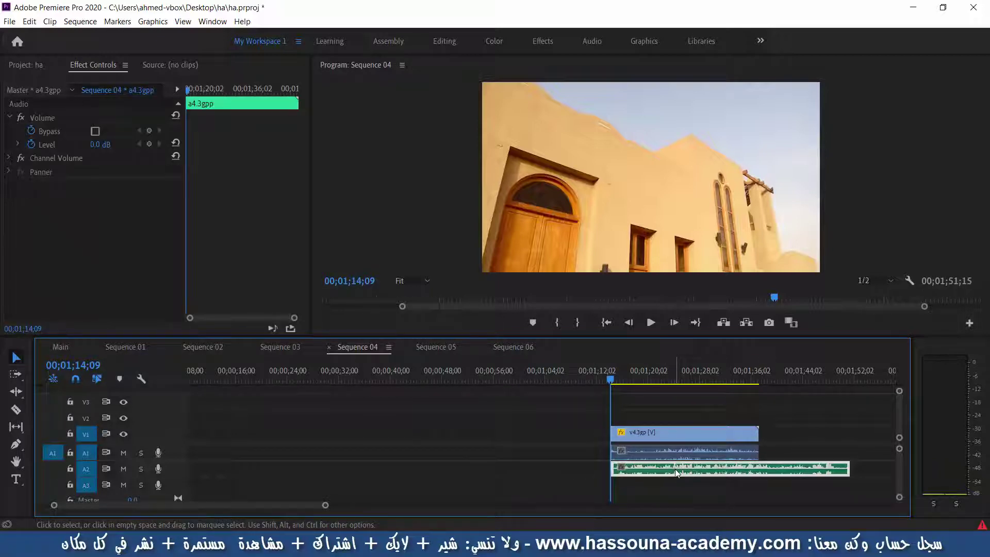
pyautogui.press('=')
pyautogui.press('=')
pyautogui.press('=')
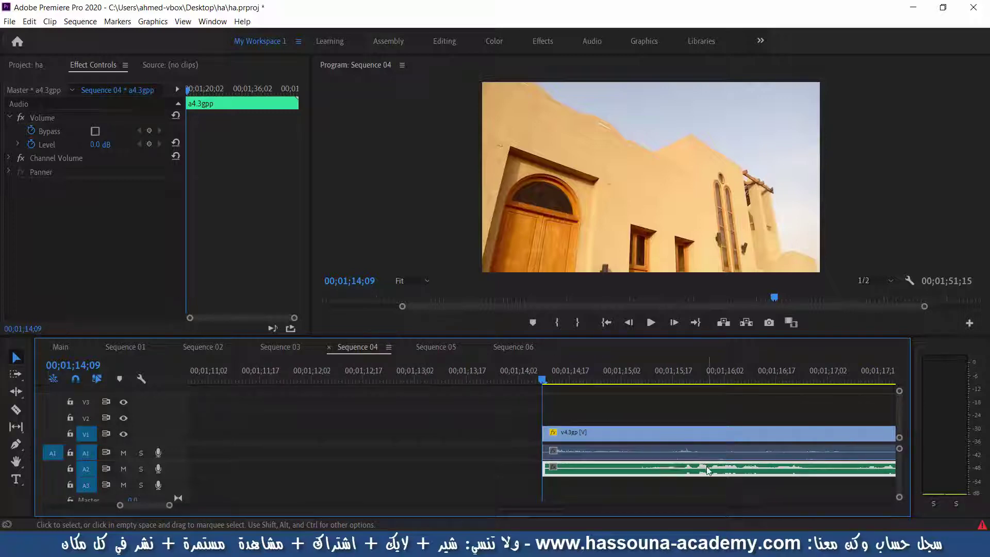
pyautogui.moveTo(708, 470); pyautogui.dragTo(593, 475)
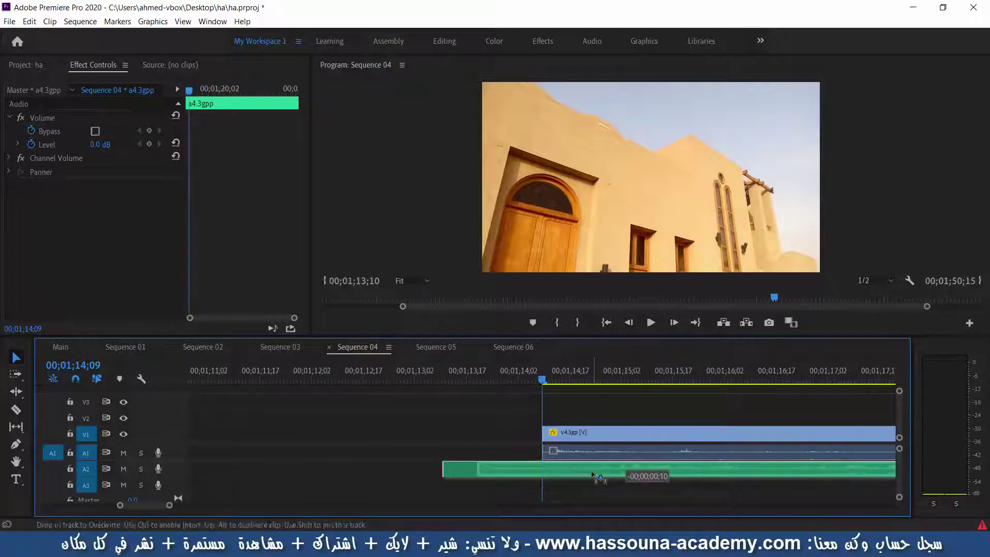
pyautogui.moveTo(593, 475); pyautogui.dragTo(587, 471)
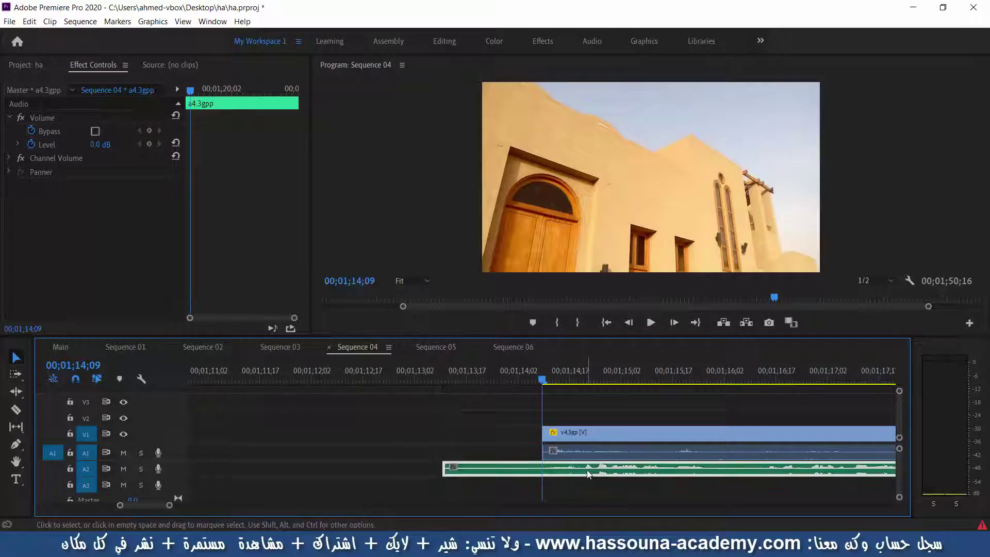
pyautogui.click(437, 151)
pyautogui.press('`')
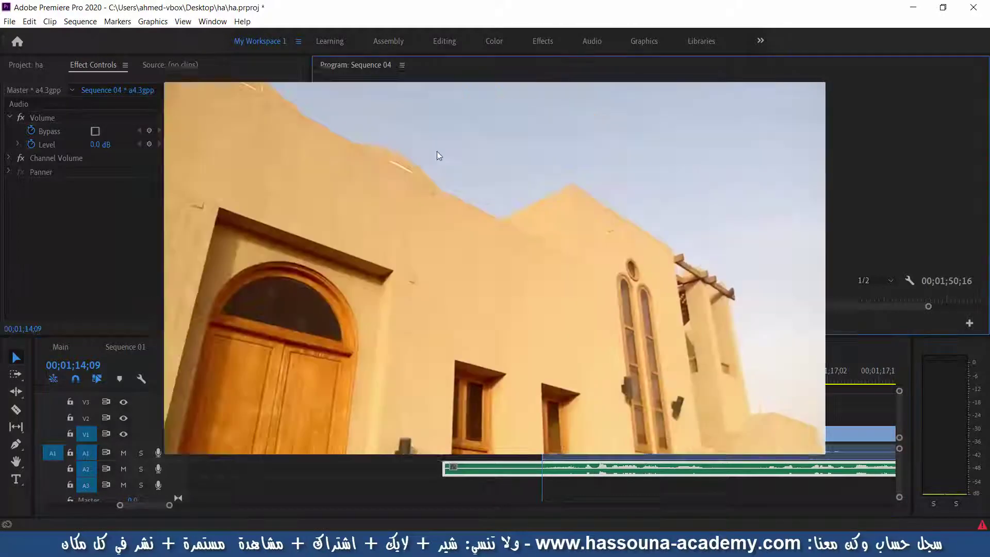
pyautogui.press('space')
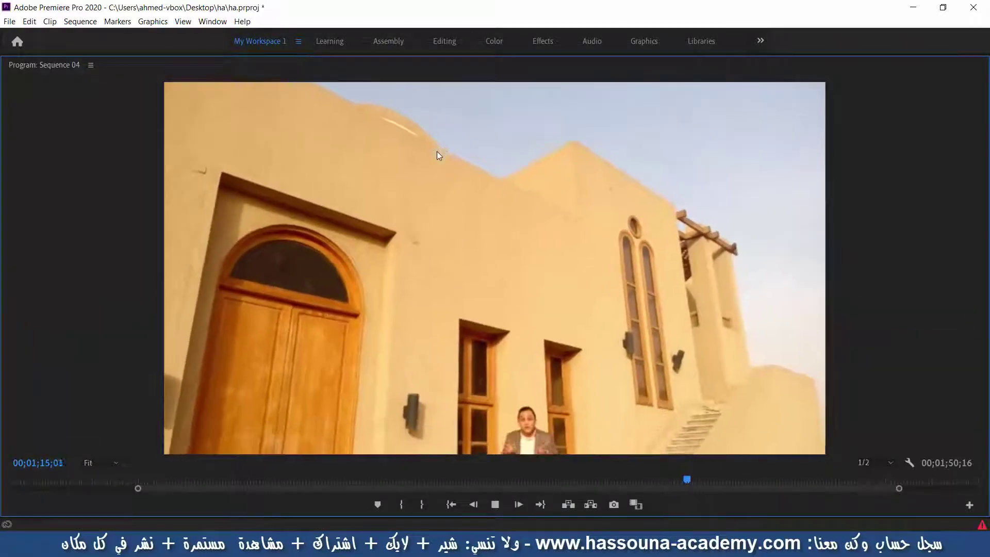
pyautogui.press('space')
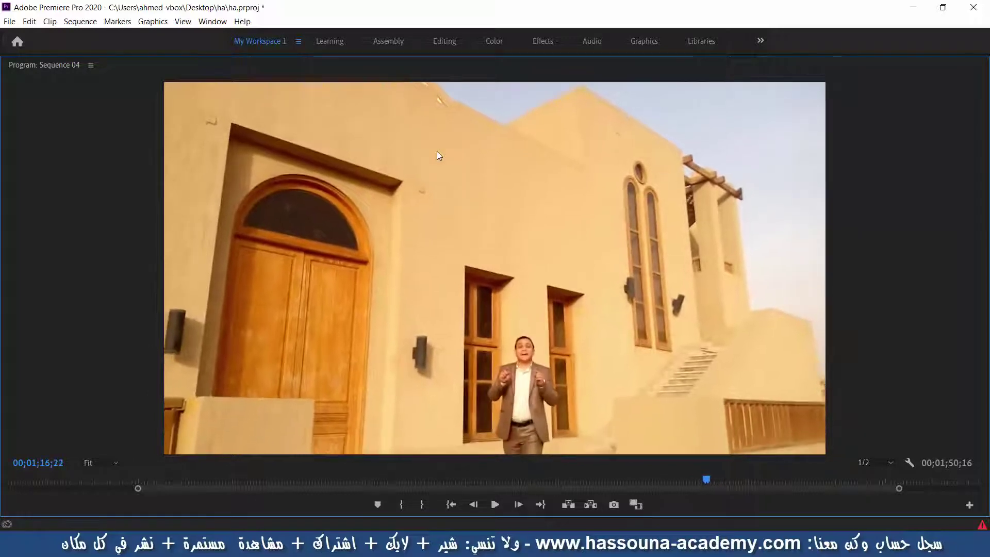
pyautogui.press('`')
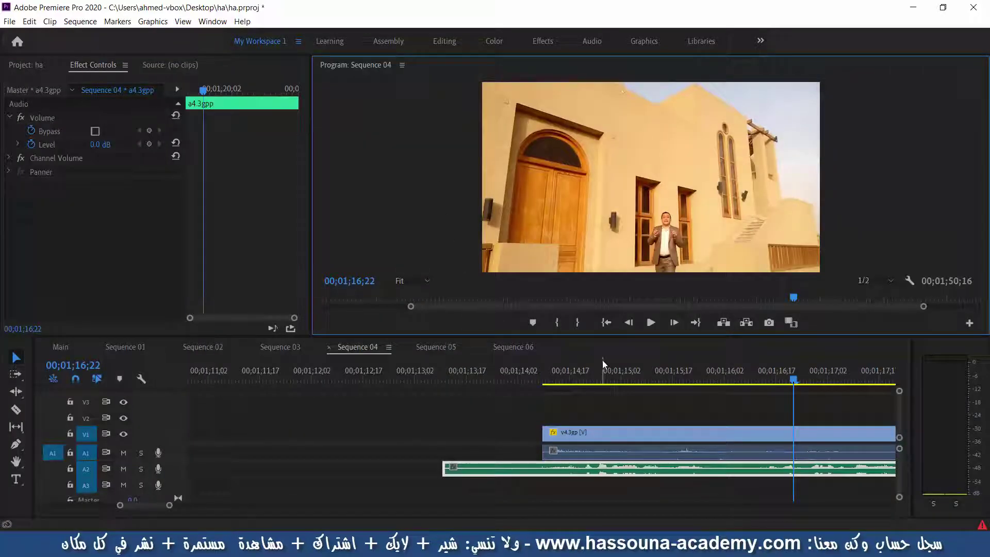
# Move the music about 42 frames earlier and play from 01;13;09 to check the sync
pyautogui.click(552, 383)
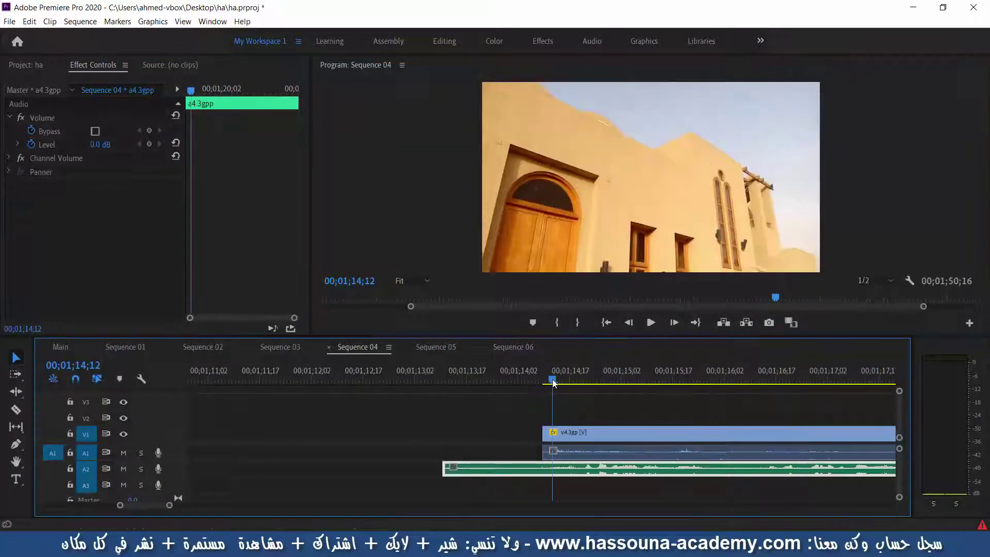
pyautogui.moveTo(614, 469); pyautogui.dragTo(469, 469)
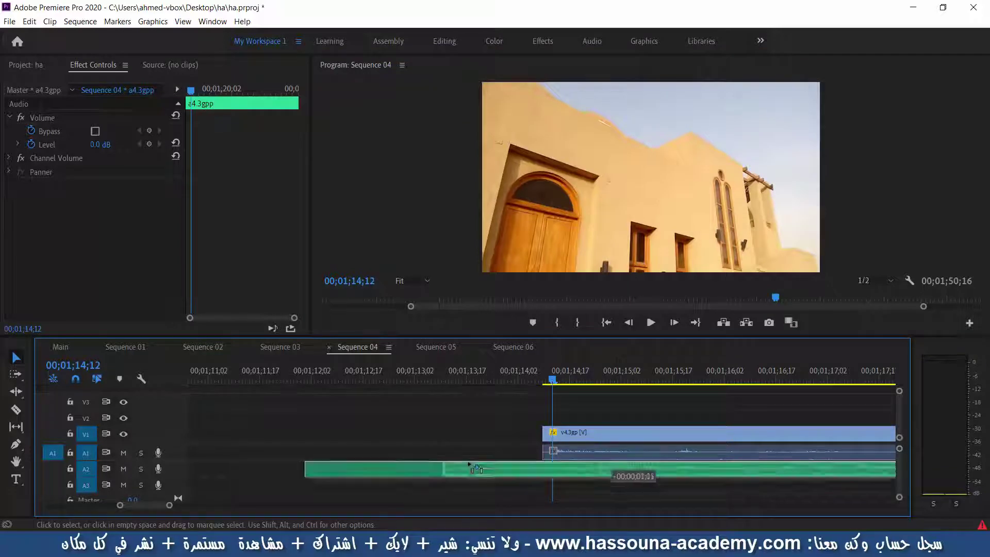
pyautogui.click(424, 382)
pyautogui.click(651, 322)
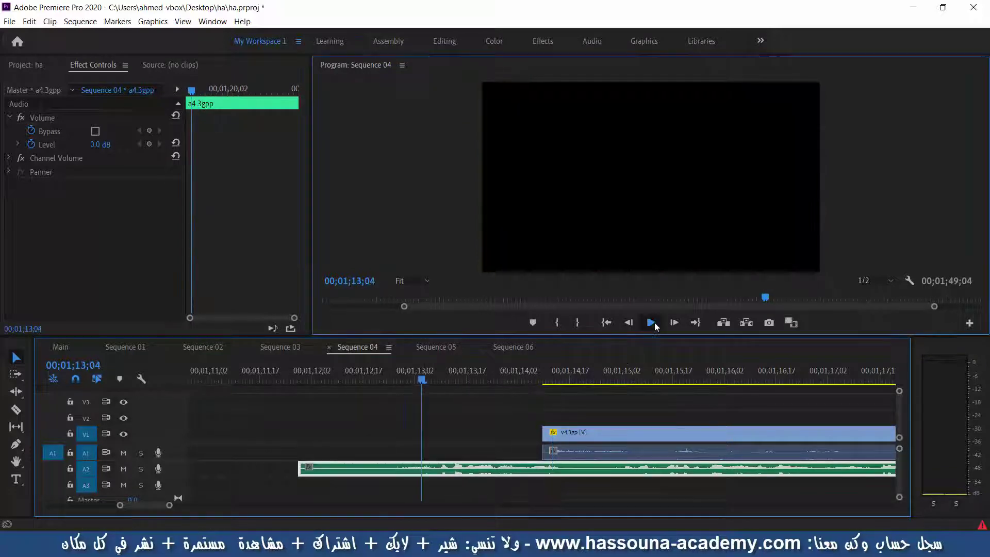
pyautogui.moveTo(485, 381); pyautogui.dragTo(439, 381)
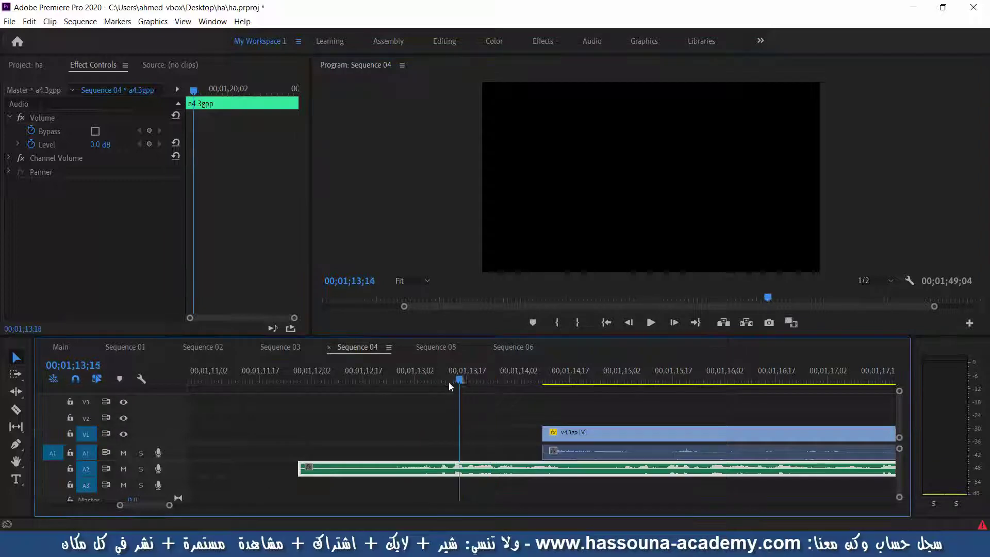
pyautogui.click(651, 323)
pyautogui.press('space')
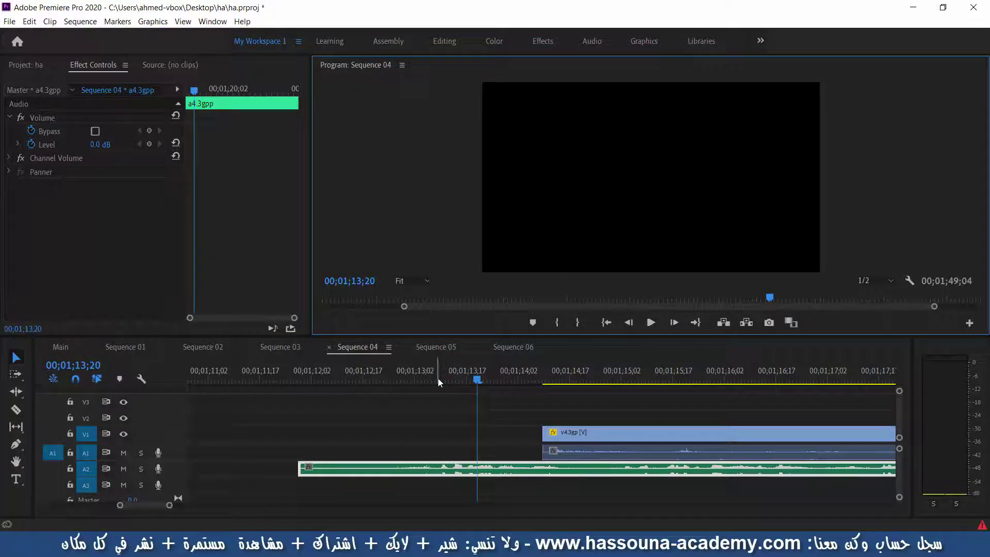
pyautogui.click(439, 381)
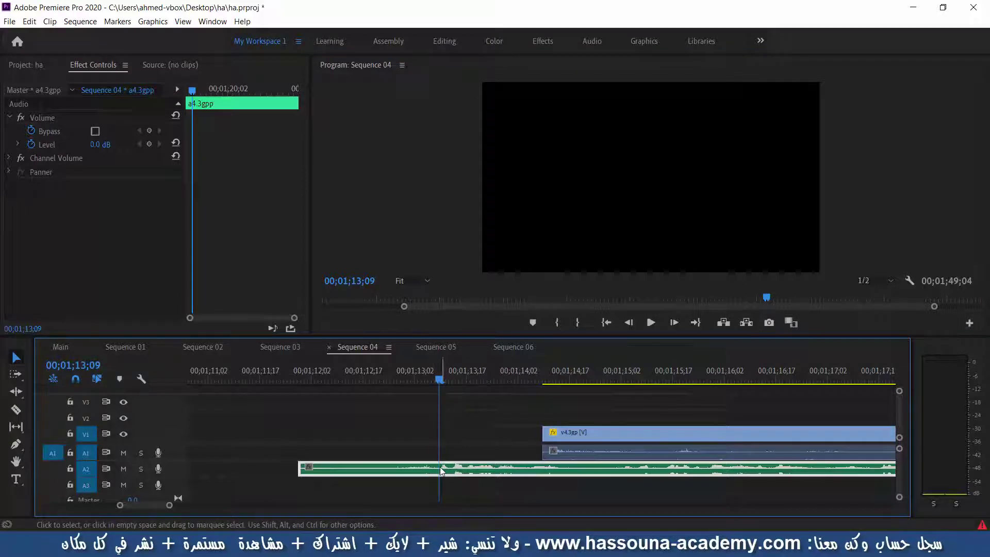
# Try the music later, then bring it back earlier, replaying from 01;14;10 to judge sync
pyautogui.moveTo(441, 471); pyautogui.dragTo(830, 472)
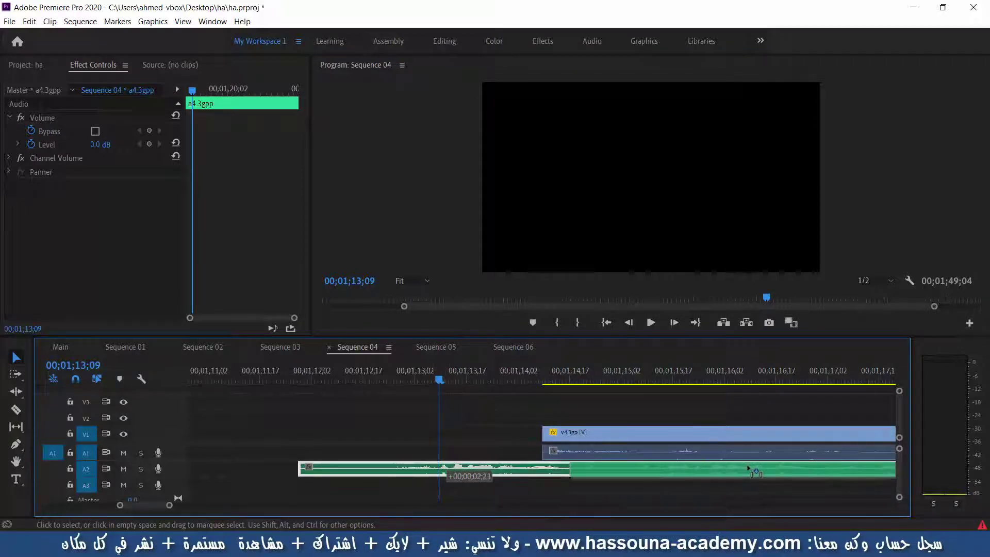
pyautogui.click(549, 380)
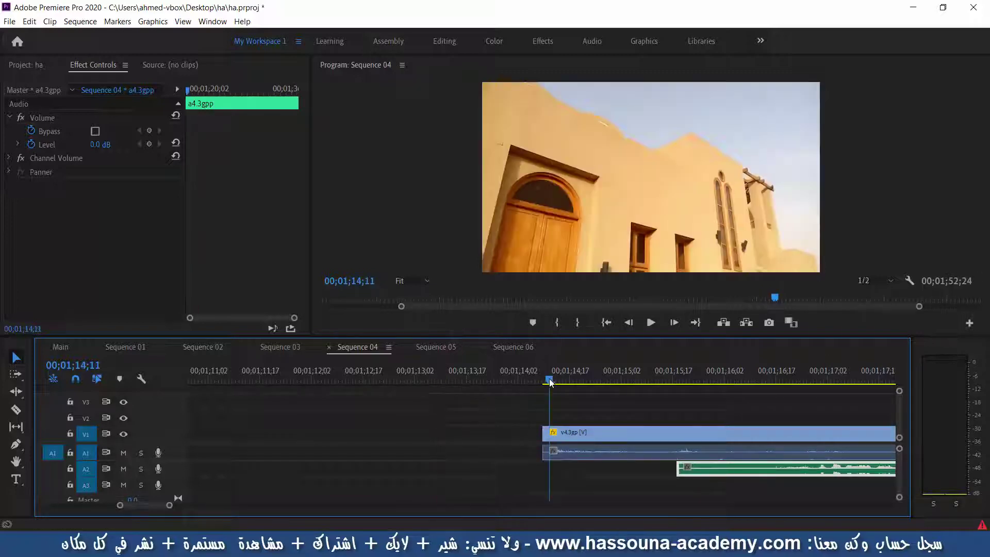
pyautogui.press('=')
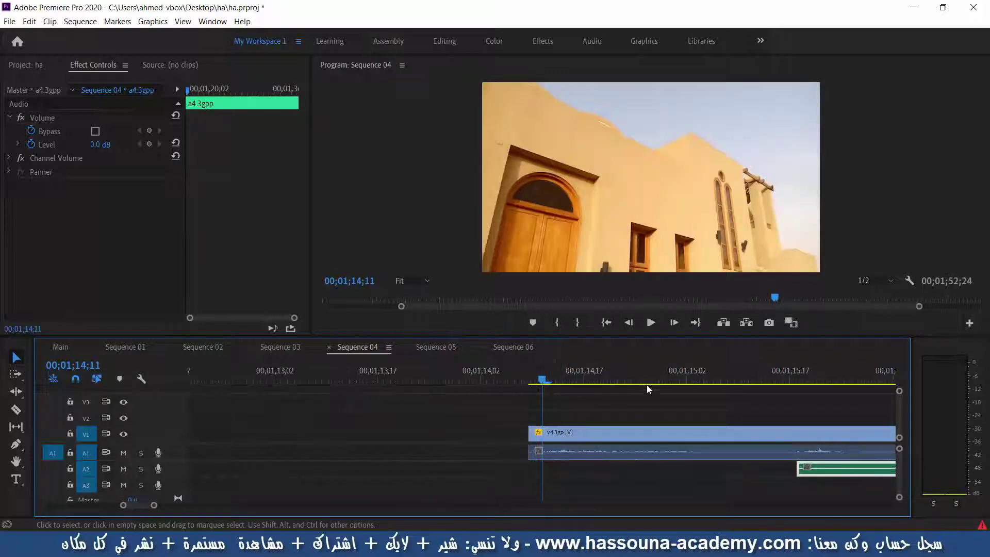
pyautogui.click(651, 322)
pyautogui.press('space')
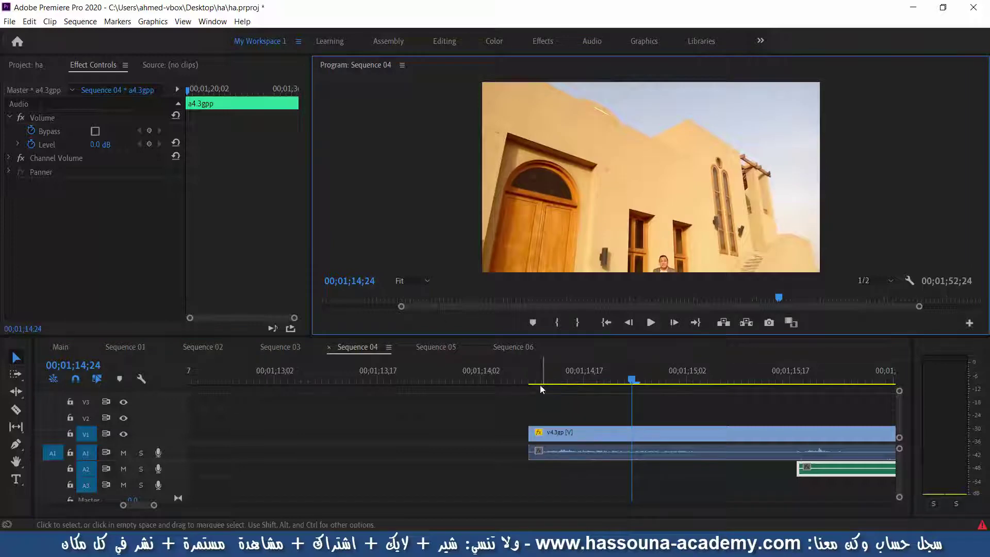
pyautogui.click(540, 383)
pyautogui.click(656, 323)
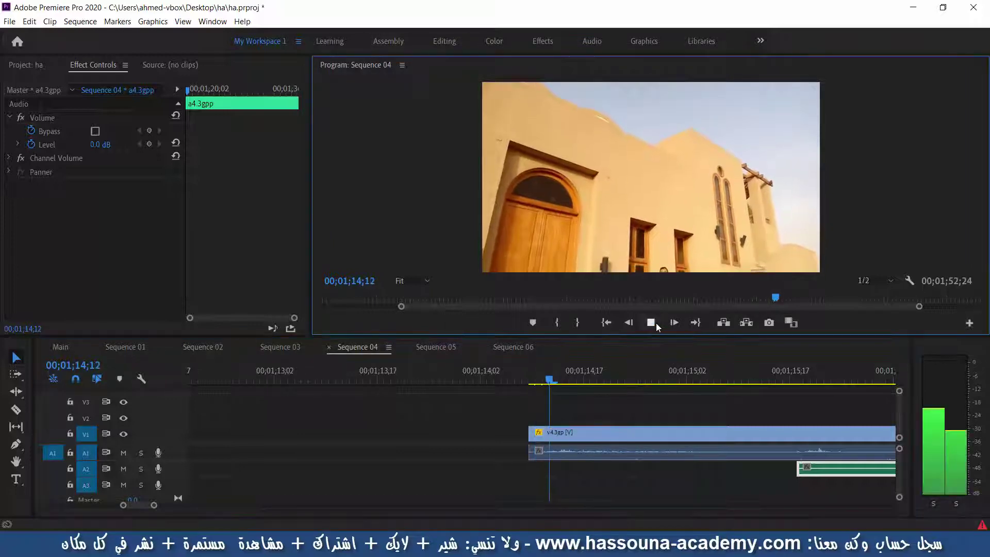
pyautogui.click(536, 383)
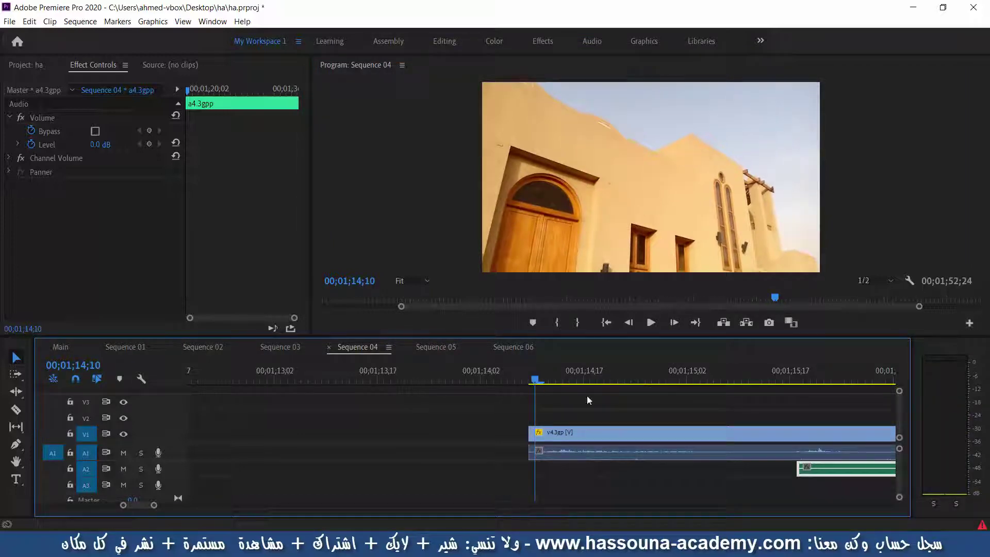
pyautogui.moveTo(846, 470); pyautogui.dragTo(548, 476)
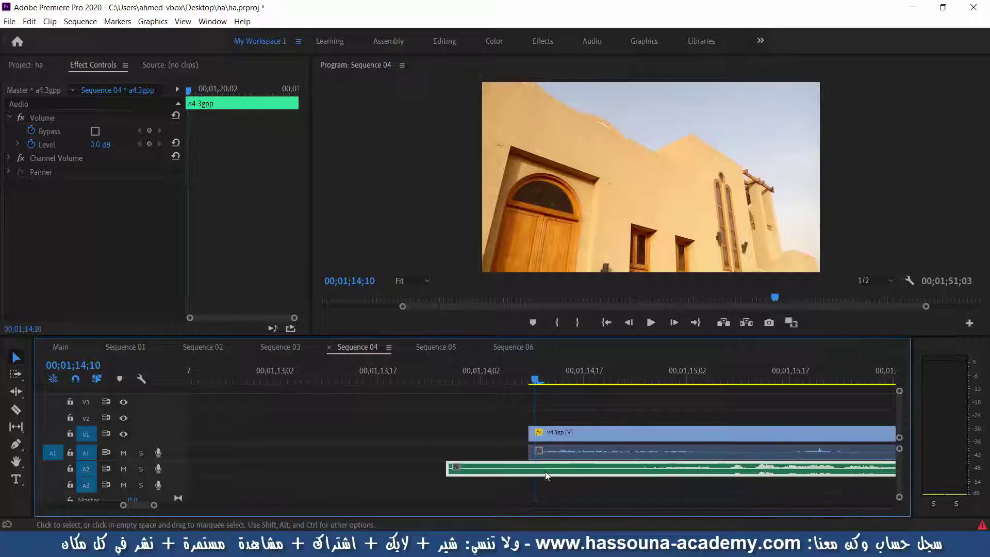
pyautogui.moveTo(727, 475); pyautogui.dragTo(555, 473)
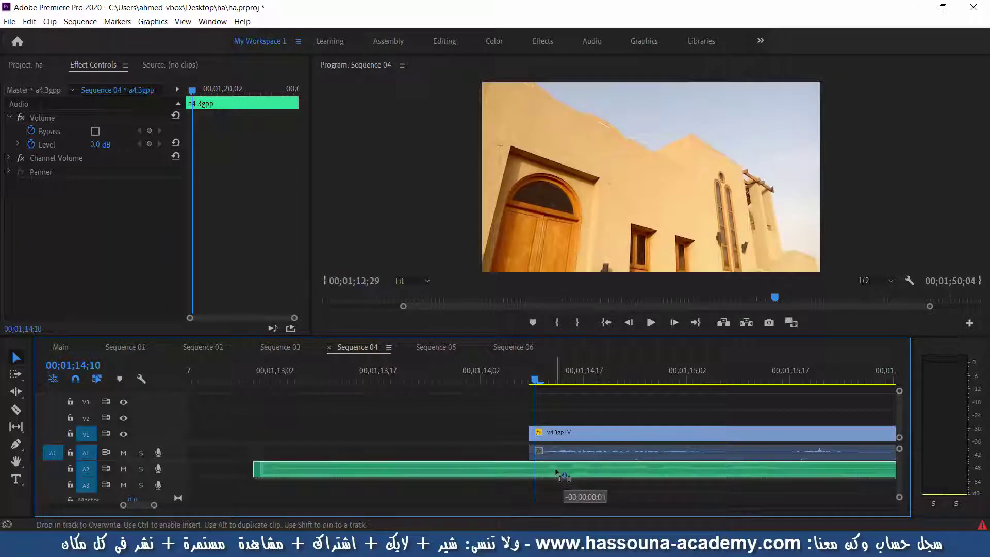
pyautogui.moveTo(554, 472); pyautogui.dragTo(560, 473)
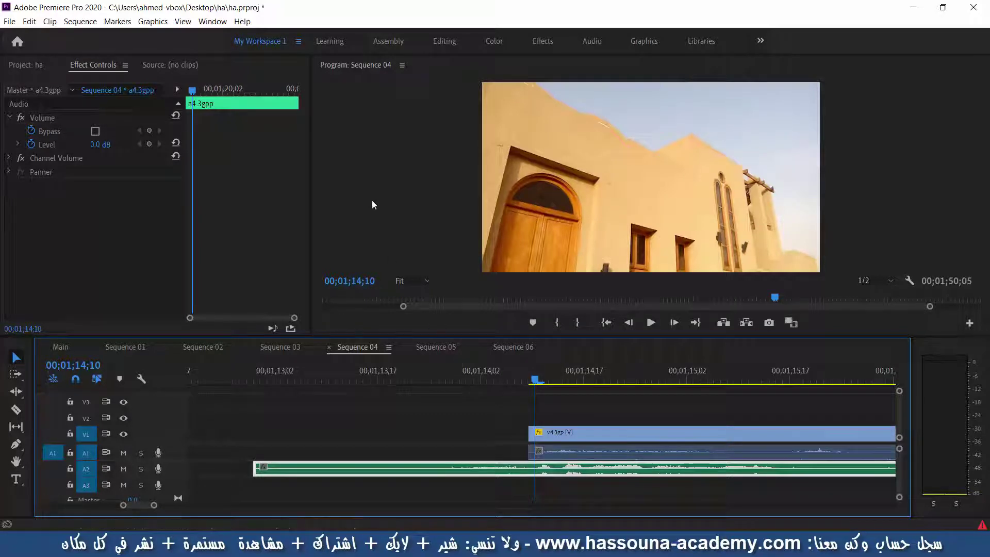
pyautogui.hotkey('ctrl', 's')
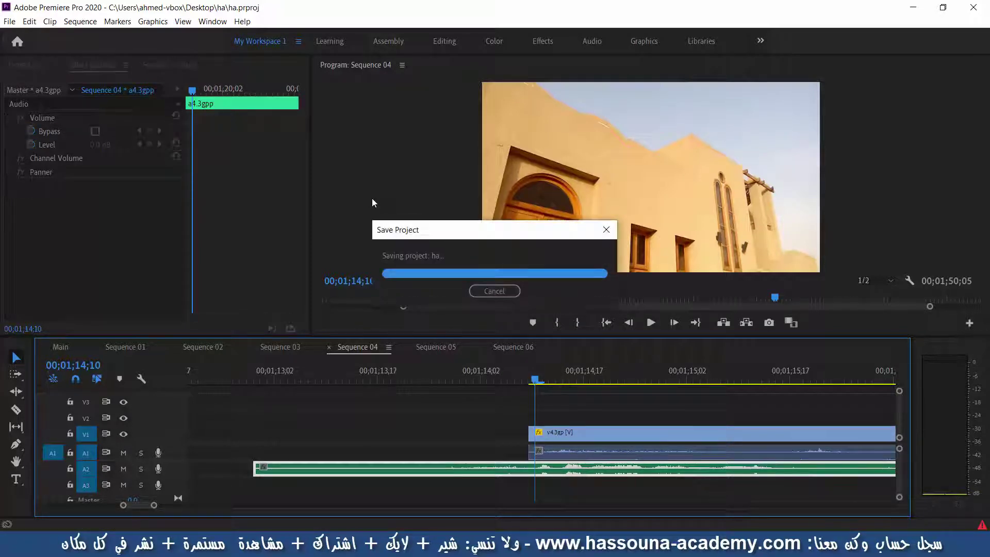
pyautogui.press('`')
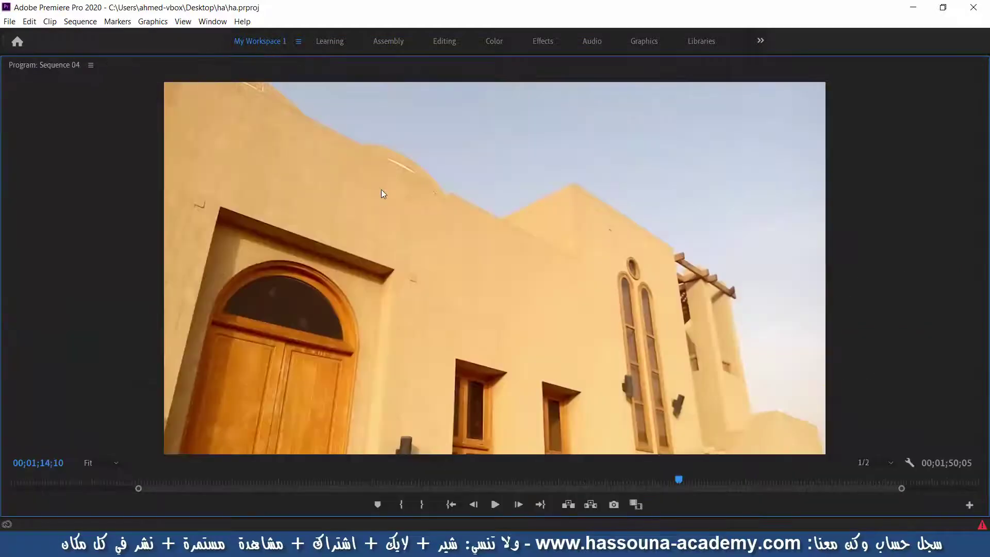
pyautogui.press('space')
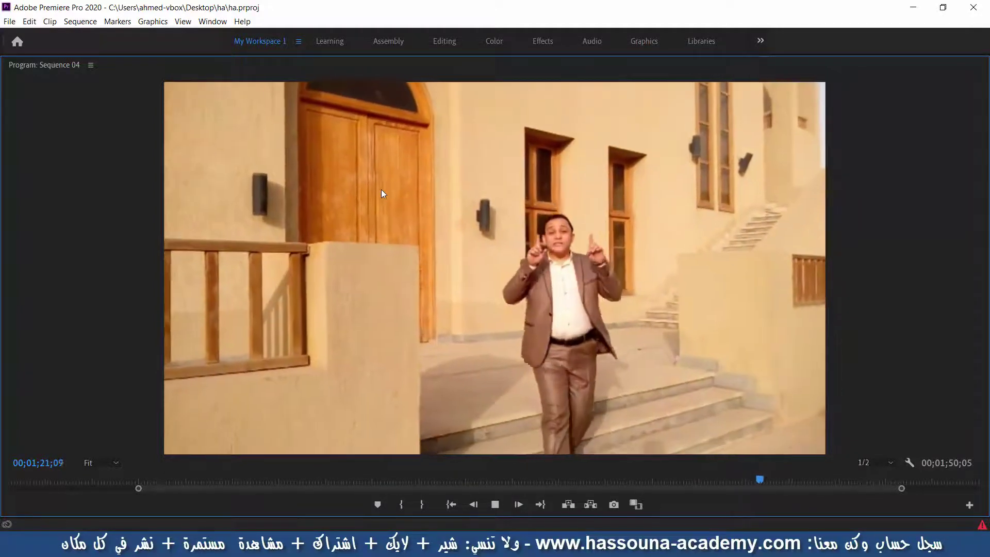
pyautogui.press('space')
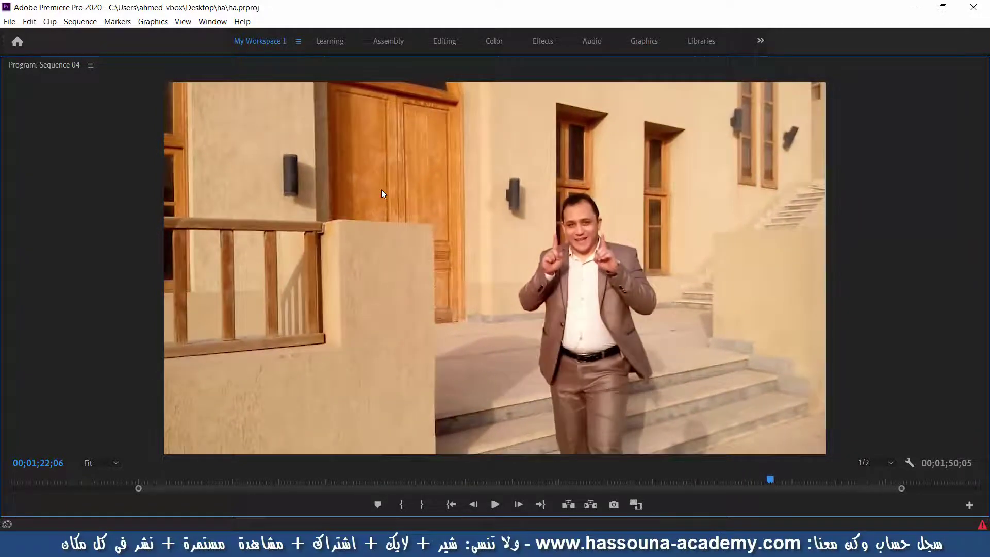
pyautogui.press('`')
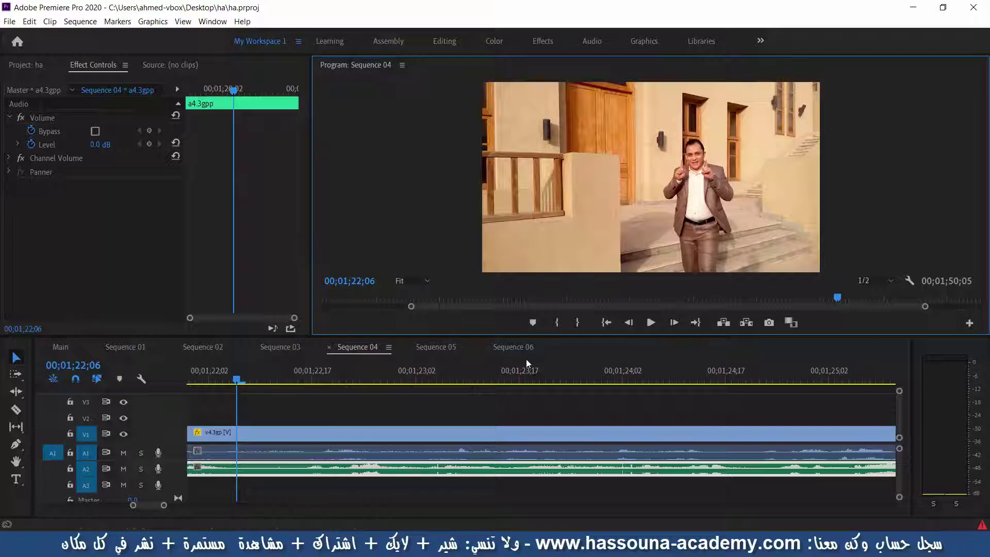
# Zoom in, nudge the music one frame later then slightly earlier, checking playback from 00;01;21;28
pyautogui.click(584, 347)
pyautogui.press('=')
pyautogui.press('=')
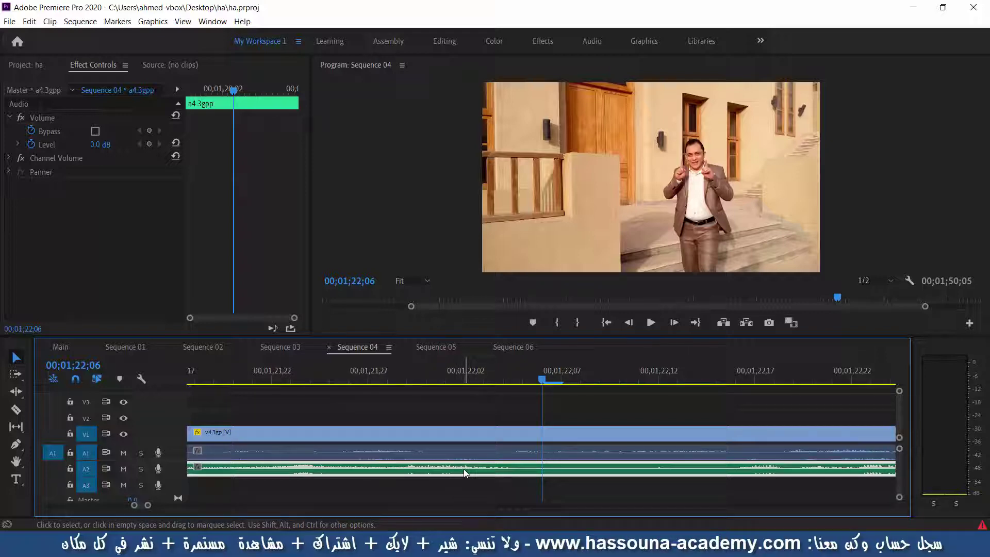
pyautogui.moveTo(464, 470); pyautogui.dragTo(485, 474)
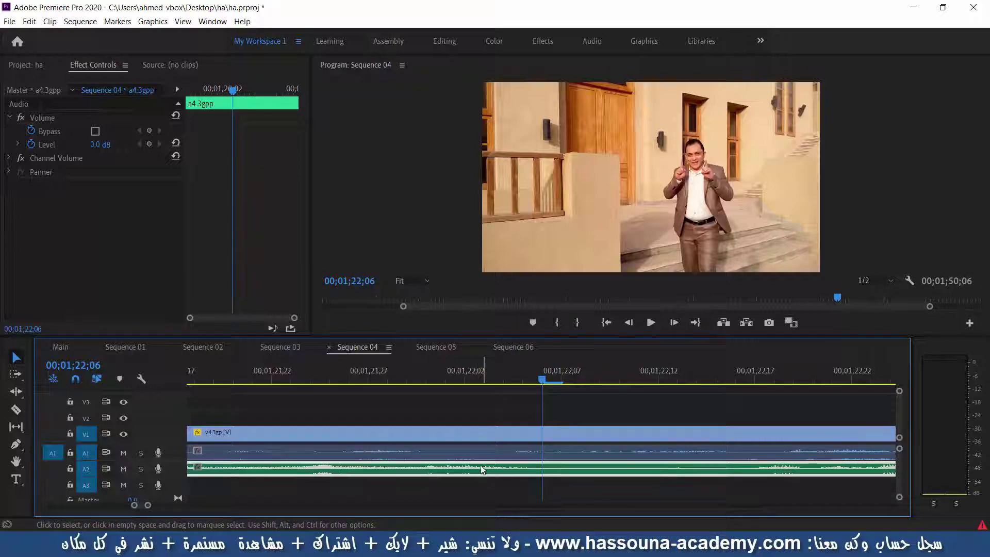
pyautogui.click(388, 371)
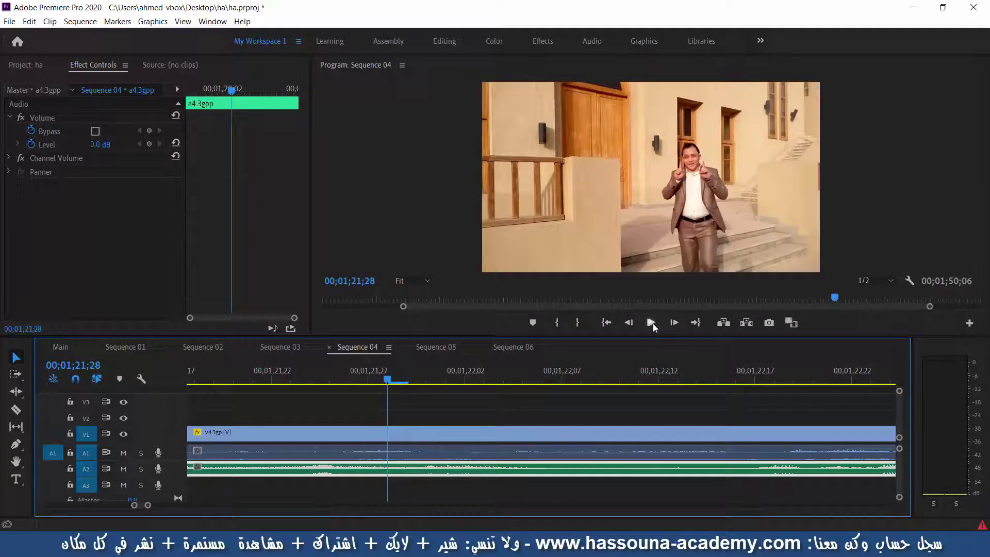
pyautogui.click(652, 323)
pyautogui.click(652, 323)
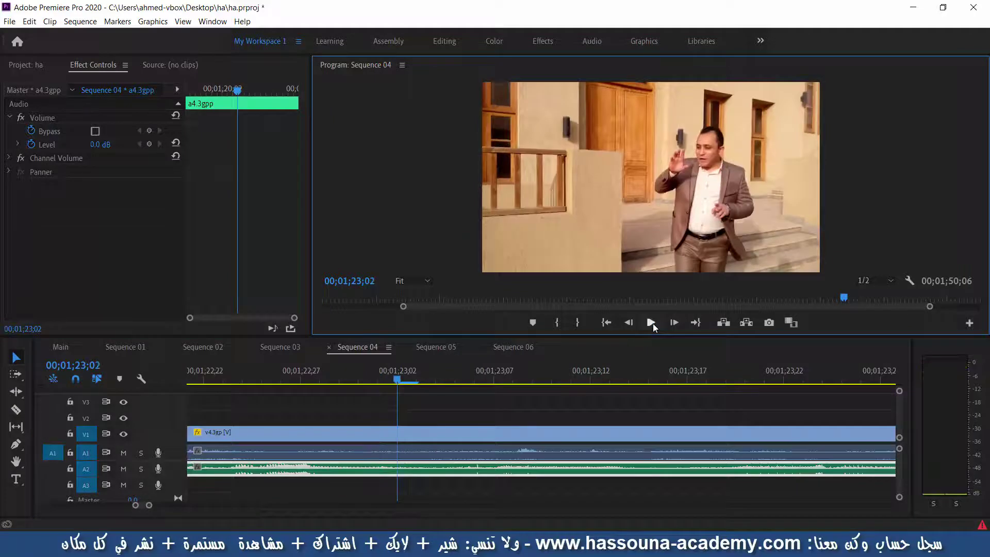
pyautogui.moveTo(482, 475); pyautogui.dragTo(470, 475)
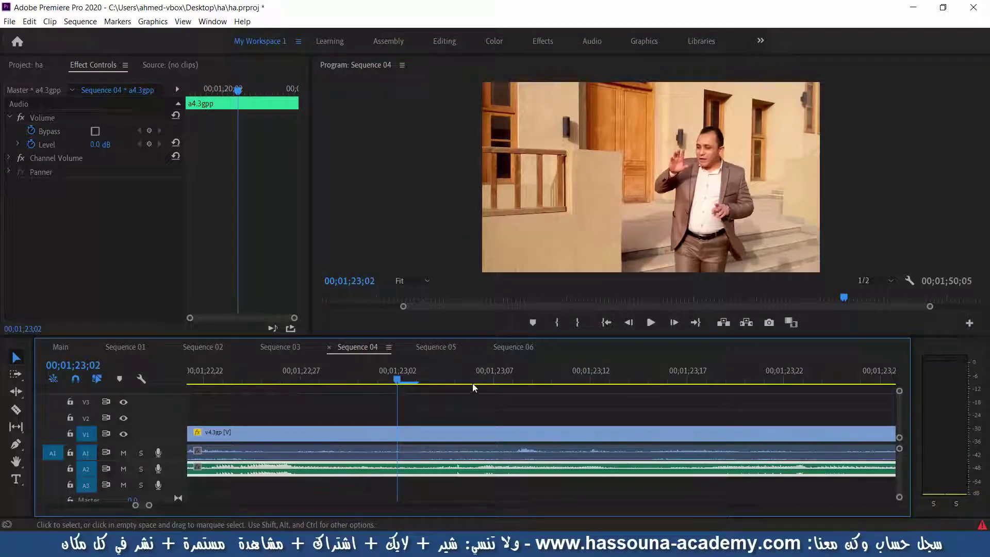
pyautogui.click(649, 323)
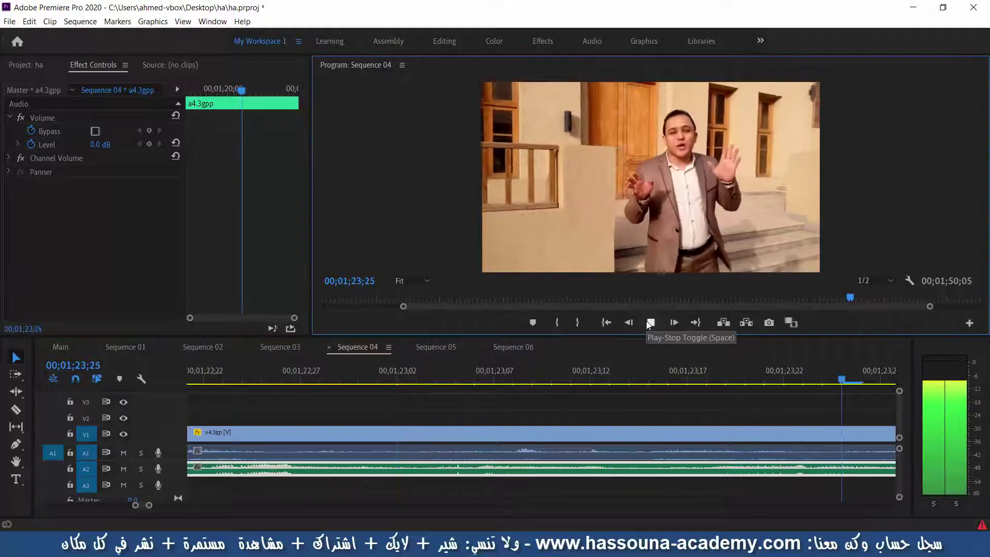
pyautogui.click(475, 471)
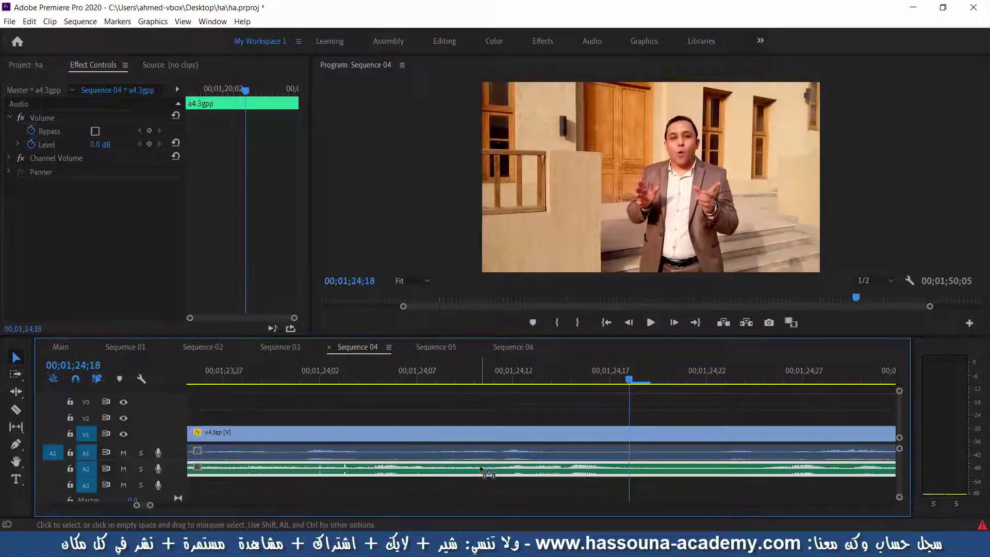
# Replay the sequence and nudge the A2 music slightly to refine the alignment
pyautogui.click(650, 322)
pyautogui.click(651, 322)
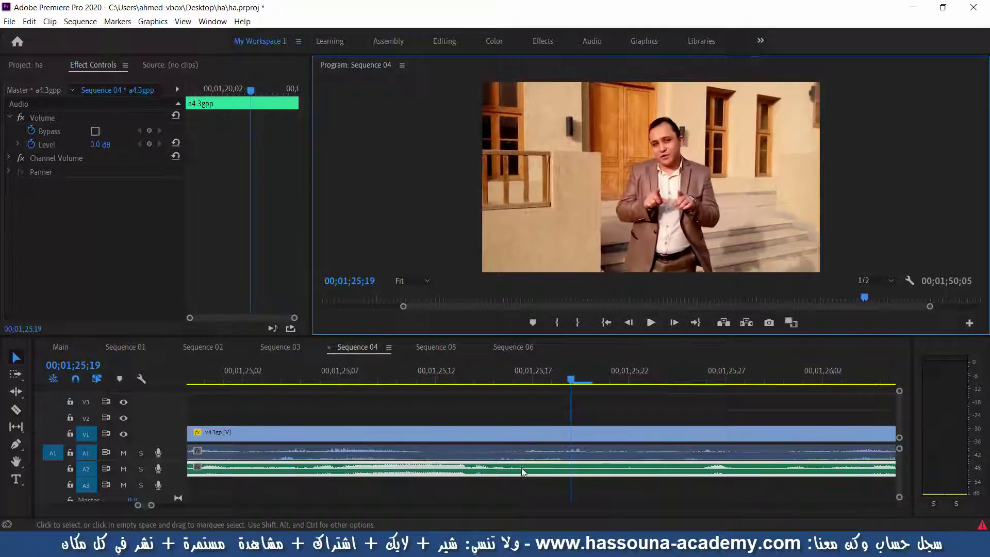
pyautogui.click(515, 469)
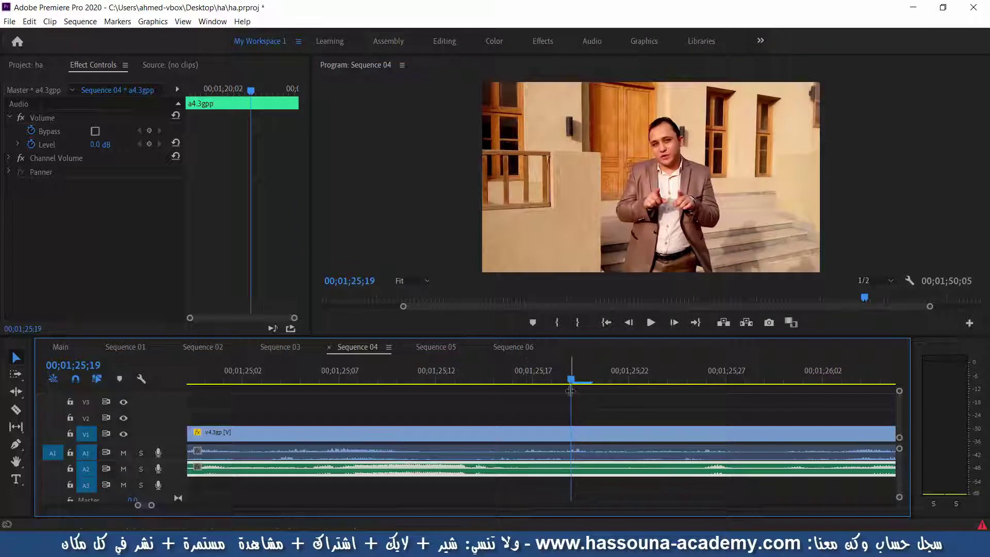
pyautogui.click(653, 324)
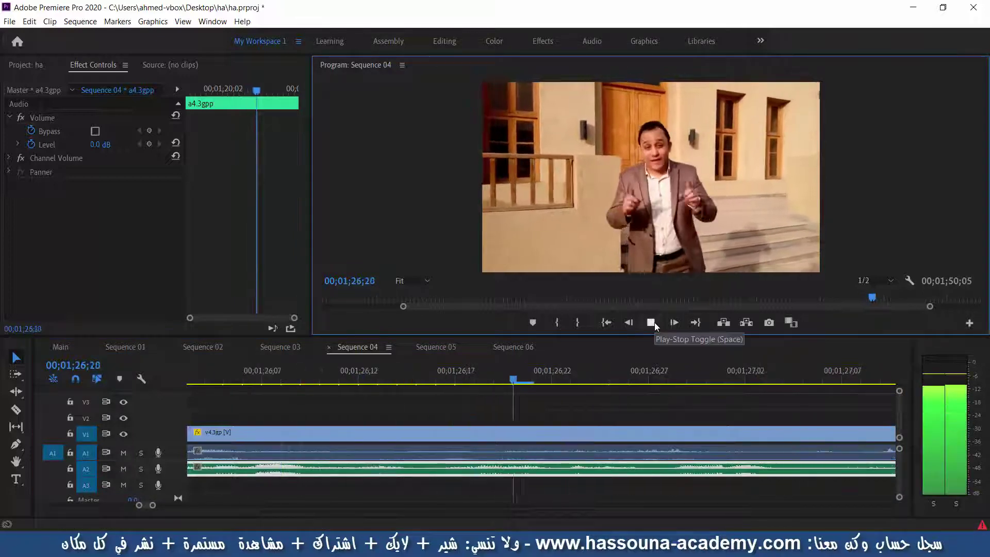
pyautogui.click(655, 323)
pyautogui.moveTo(593, 472); pyautogui.dragTo(609, 477)
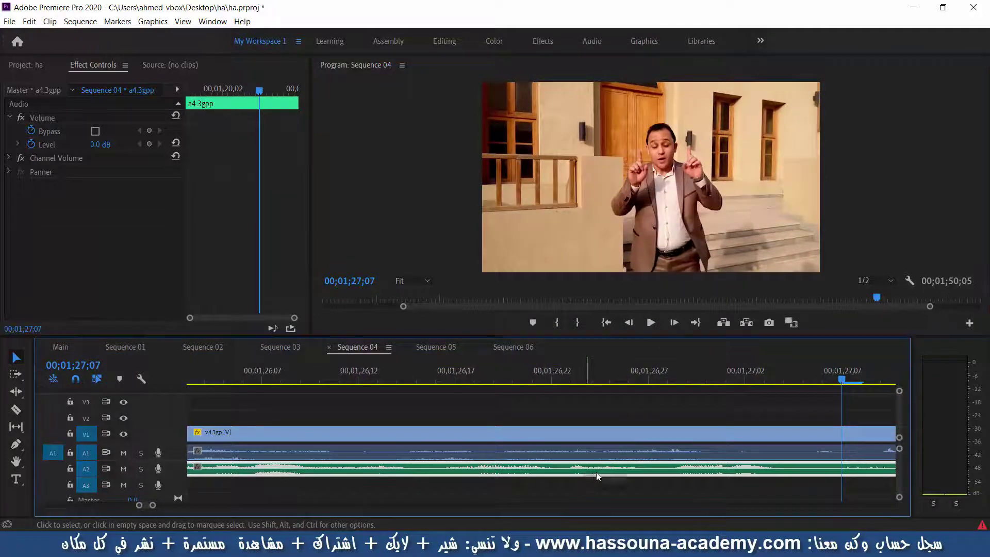
pyautogui.click(652, 323)
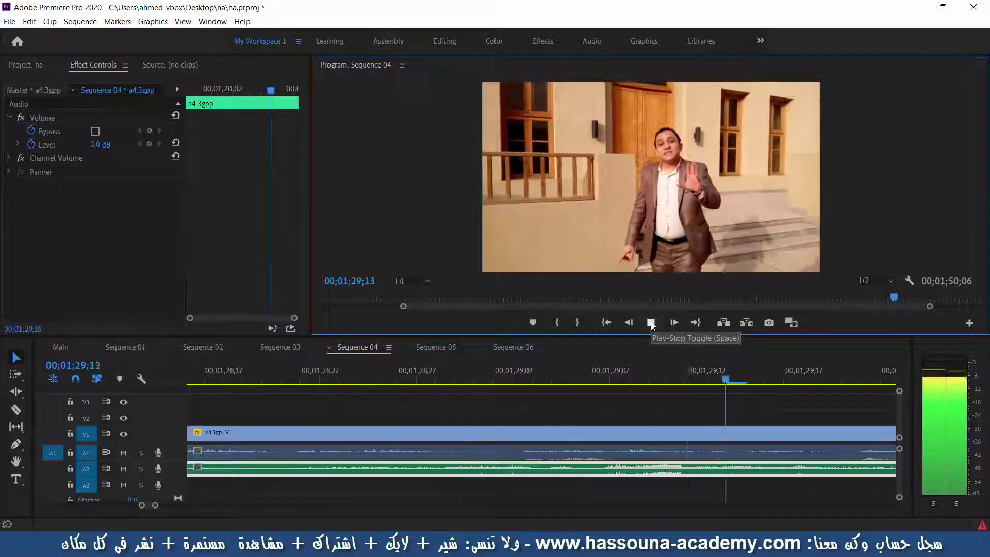
pyautogui.click(650, 323)
# Shift the A2 music two single frames earlier, replaying after each, then zoom out
pyautogui.moveTo(553, 468); pyautogui.dragTo(548, 468)
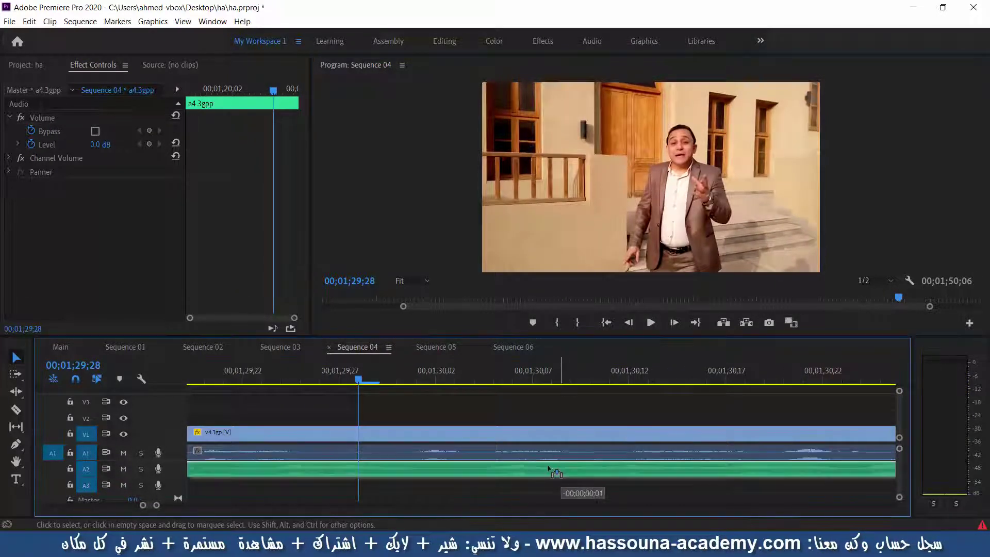
pyautogui.click(652, 320)
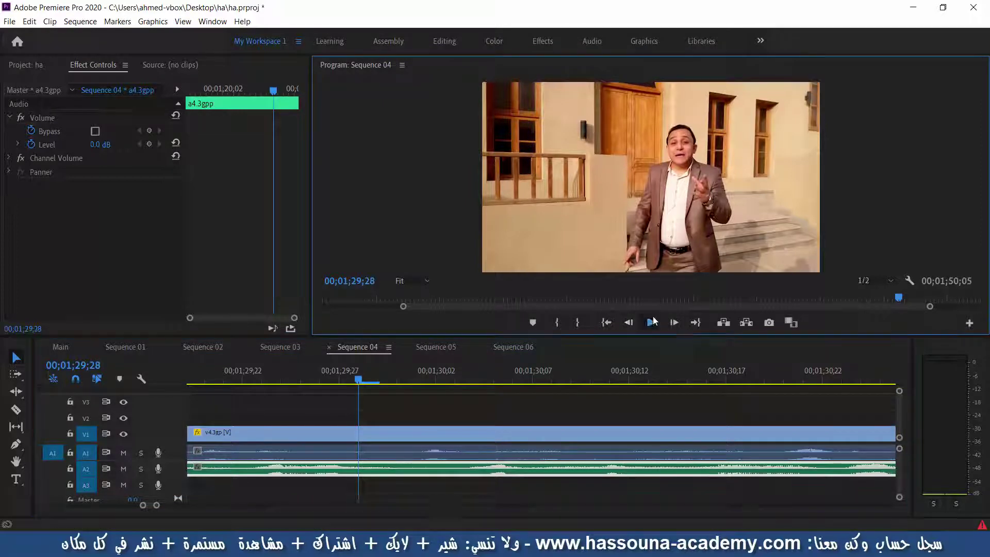
pyautogui.click(653, 317)
pyautogui.moveTo(601, 466); pyautogui.dragTo(582, 473)
pyautogui.click(651, 323)
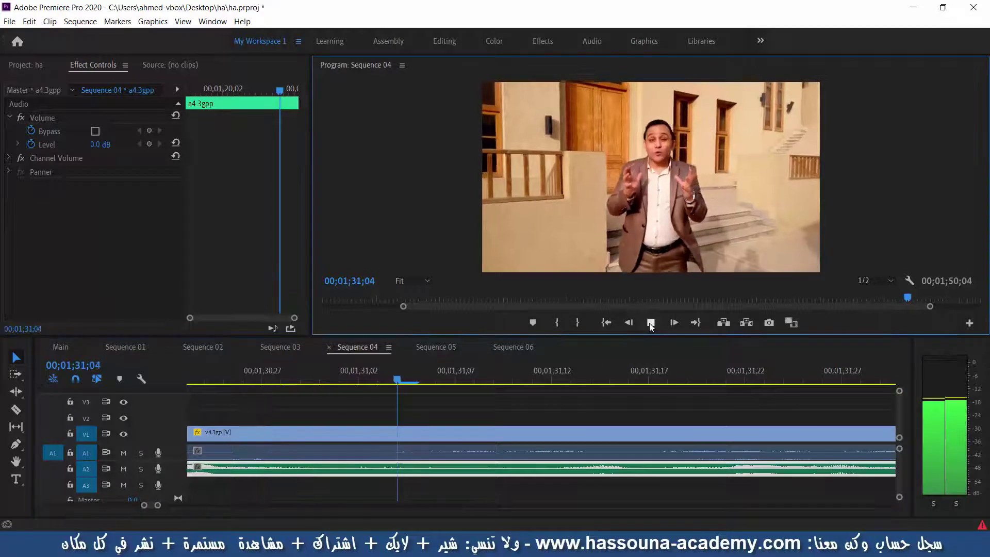
pyautogui.click(650, 323)
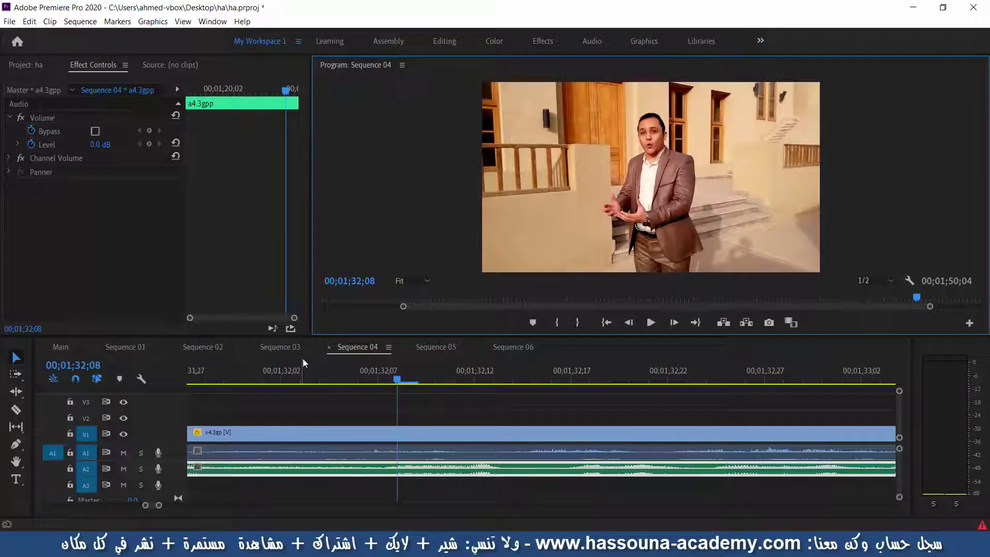
pyautogui.click(581, 347)
pyautogui.press('-')
pyautogui.press('-')
pyautogui.press('-')
pyautogui.press('-')
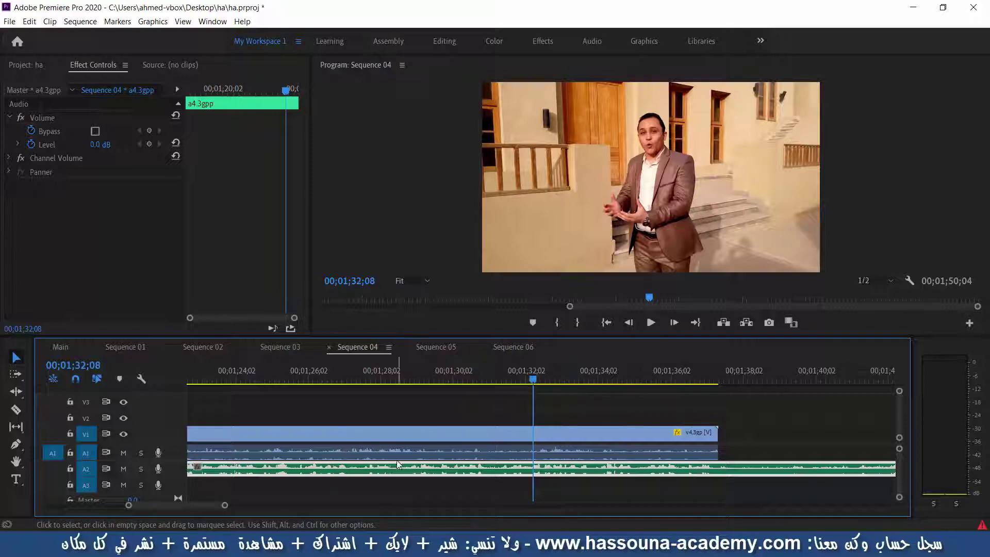
# Review the sync, then zoom in and shift the A2 music one frame later and replay
pyautogui.press('-')
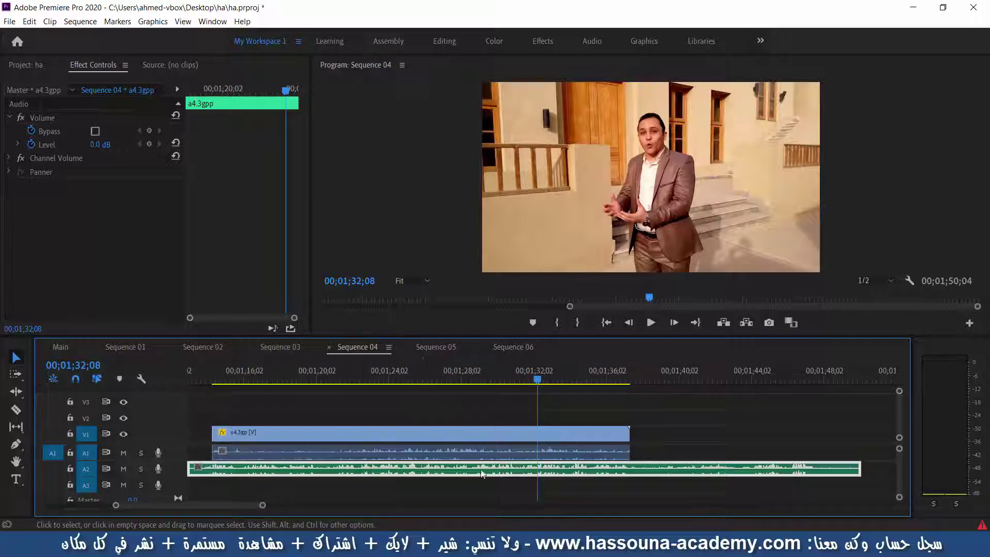
pyautogui.click(651, 323)
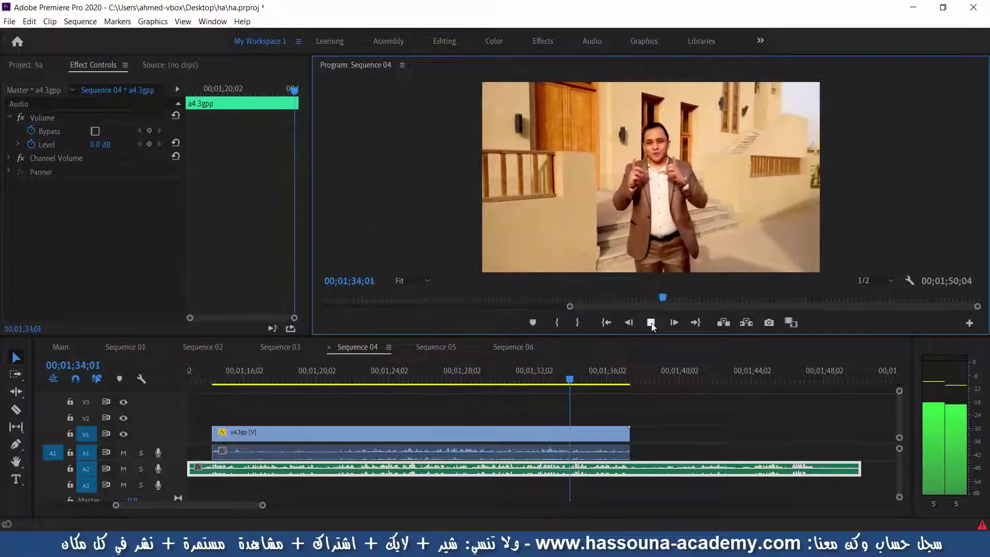
pyautogui.click(651, 323)
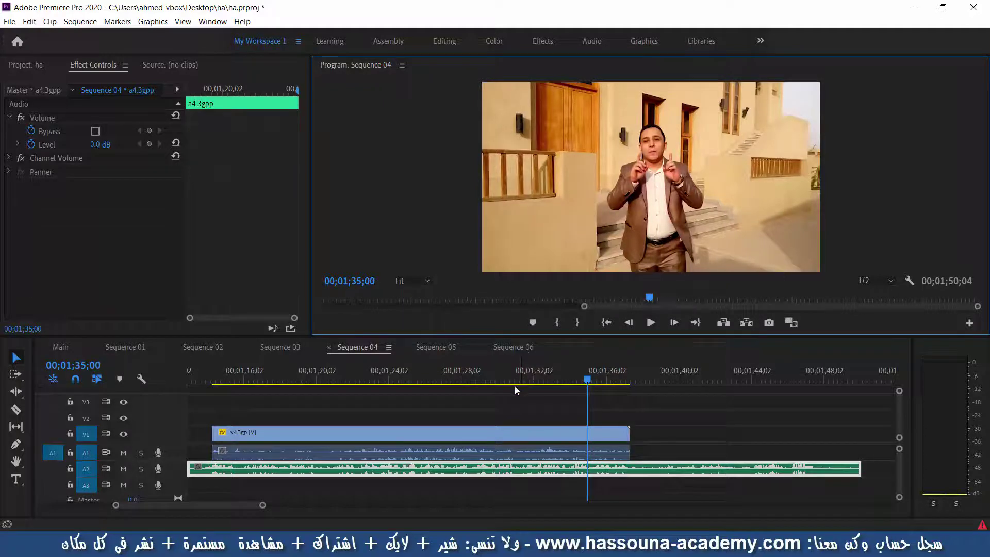
pyautogui.click(557, 355)
pyautogui.press('=')
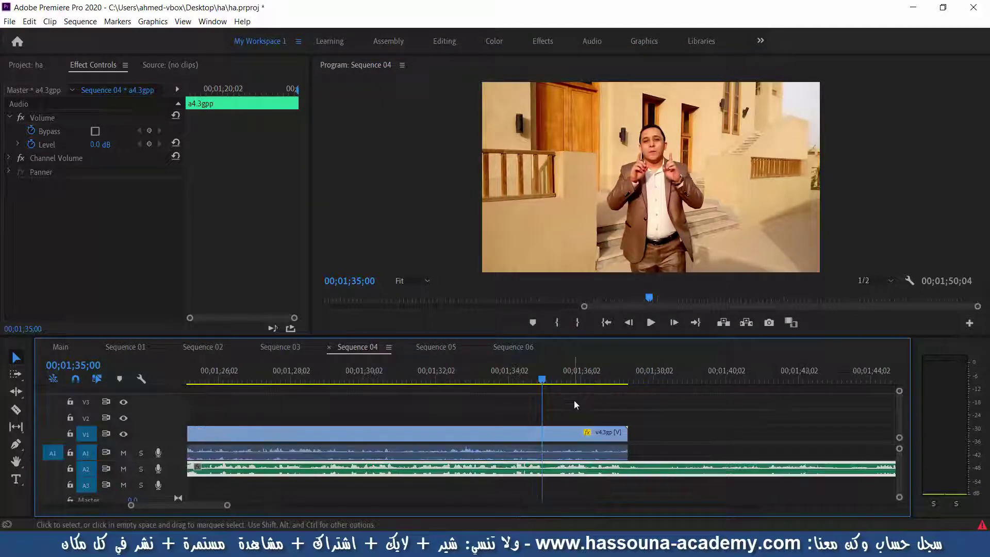
pyautogui.press('=')
pyautogui.press('=')
pyautogui.press('=')
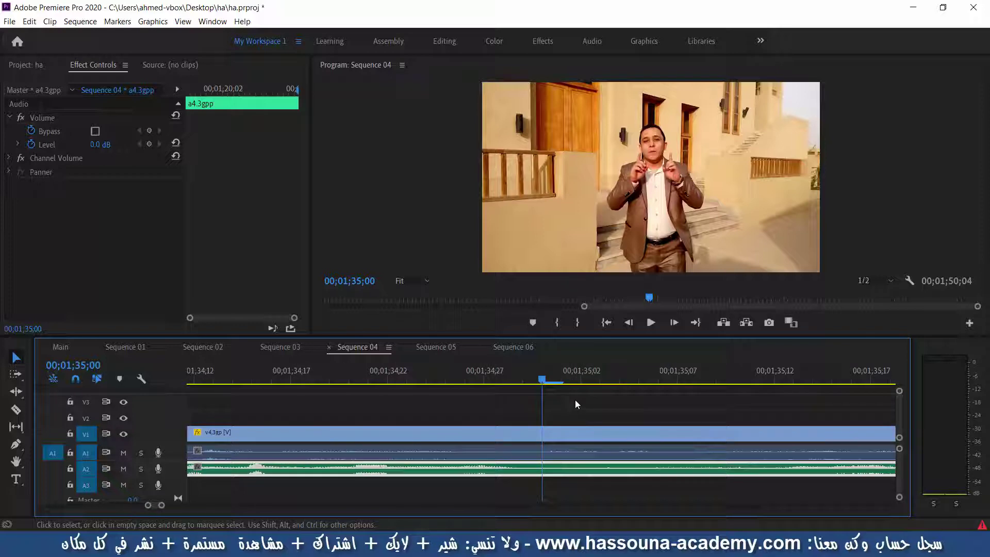
pyautogui.moveTo(496, 468); pyautogui.dragTo(510, 468)
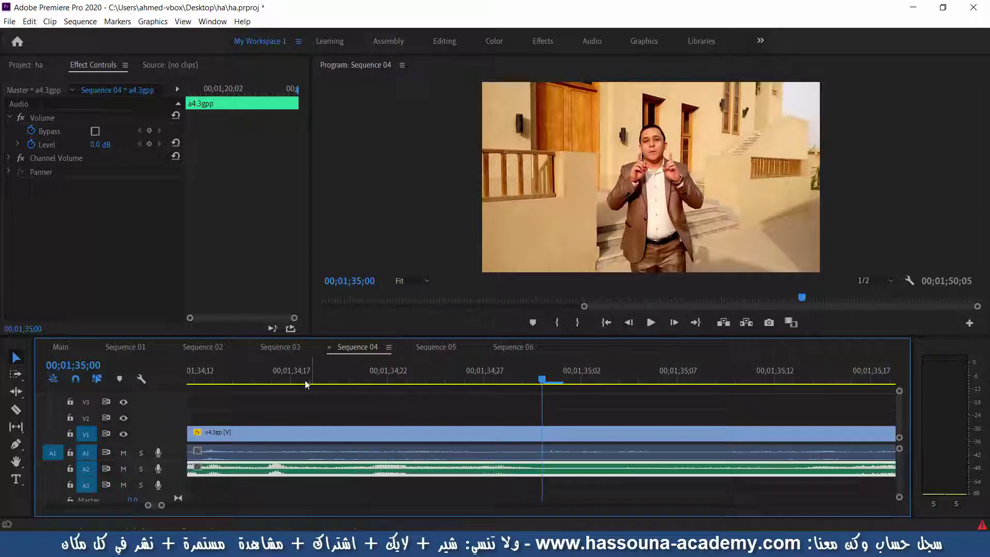
pyautogui.click(239, 384)
pyautogui.click(650, 323)
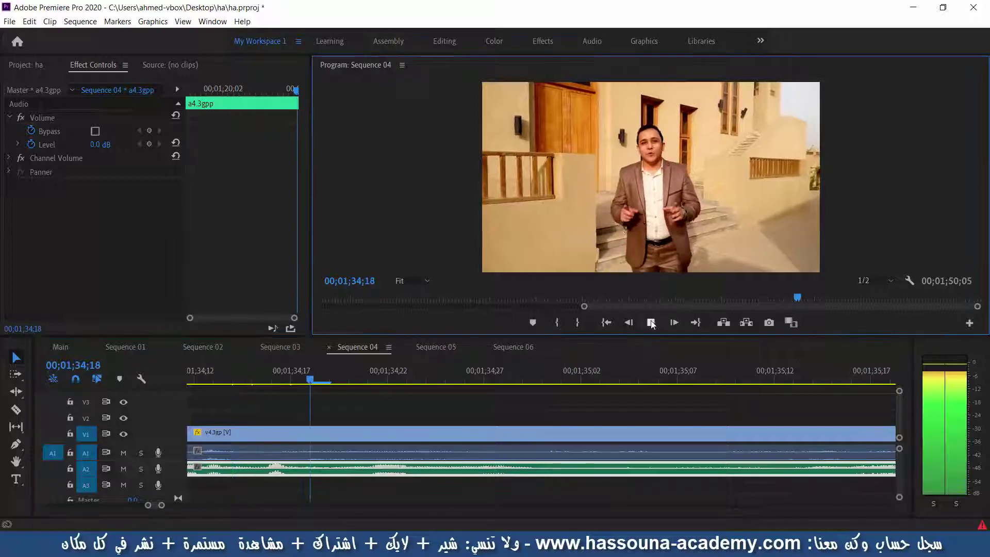
pyautogui.click(651, 322)
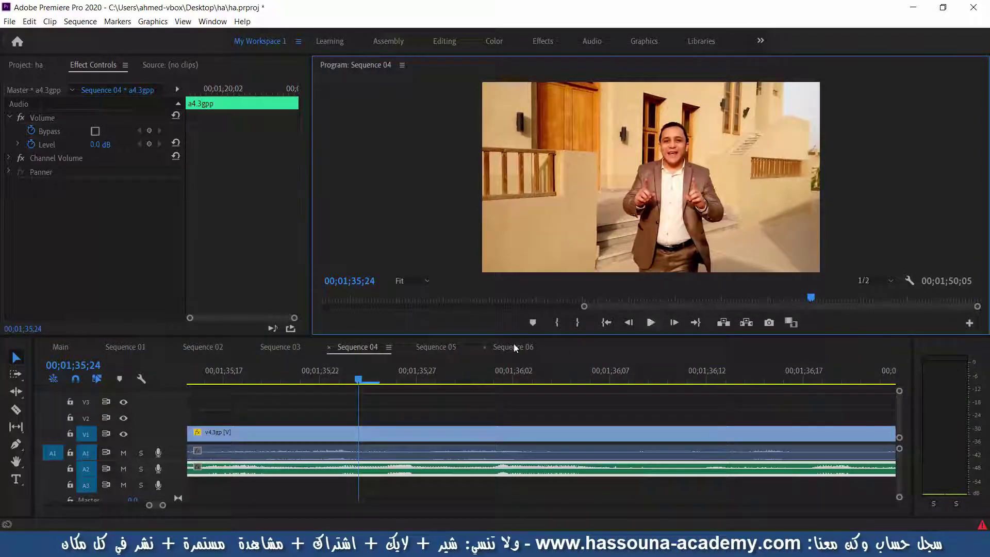
# Zoom the timeline out and play Sequence 04 from 00;01;18;14
pyautogui.click(583, 352)
pyautogui.press('-')
pyautogui.press('-')
pyautogui.press('-')
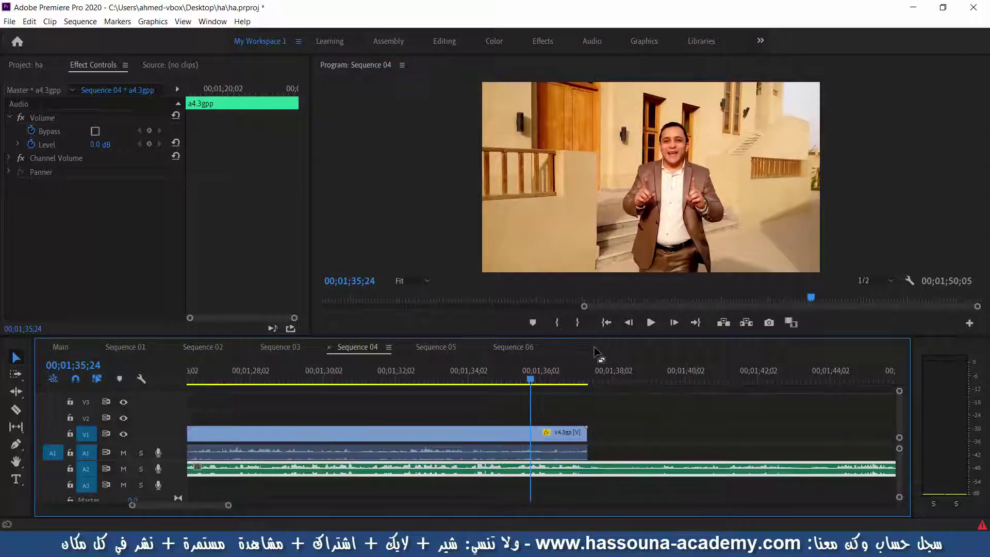
pyautogui.press('-')
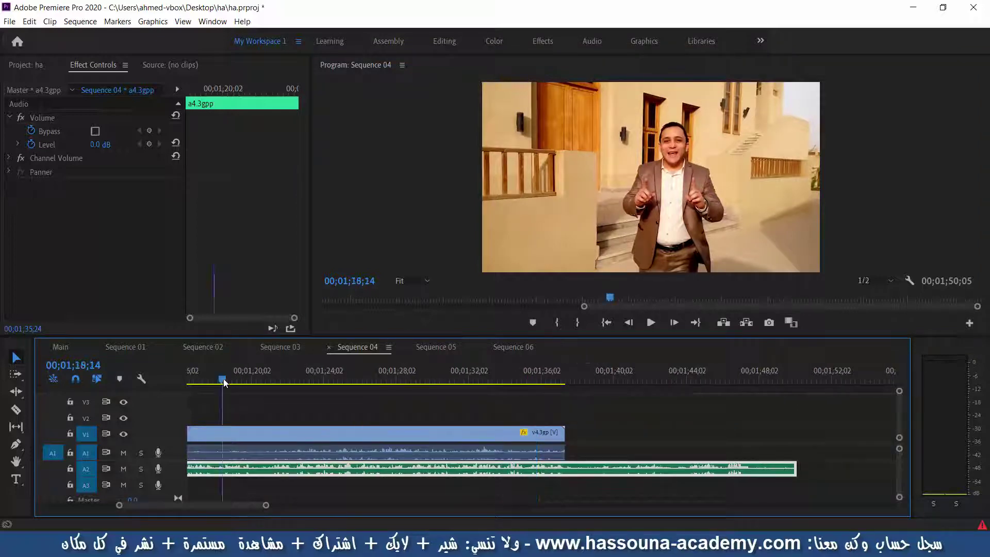
pyautogui.click(223, 381)
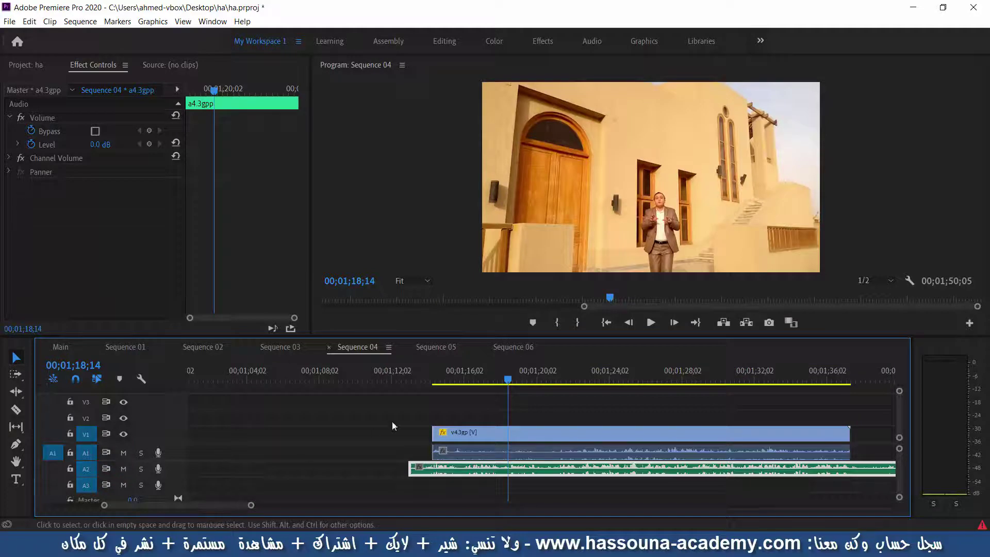
pyautogui.click(649, 321)
pyautogui.press('`')
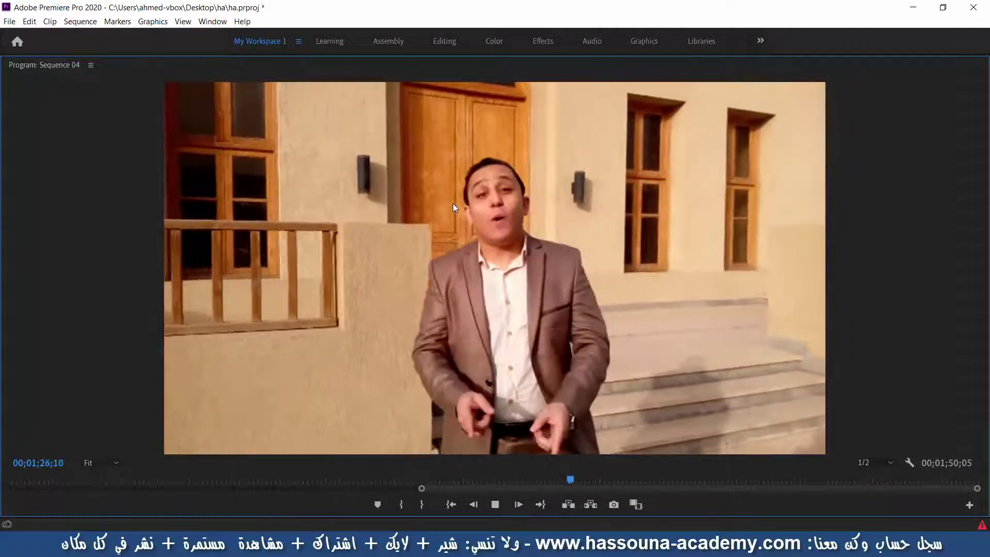
pyautogui.press('space')
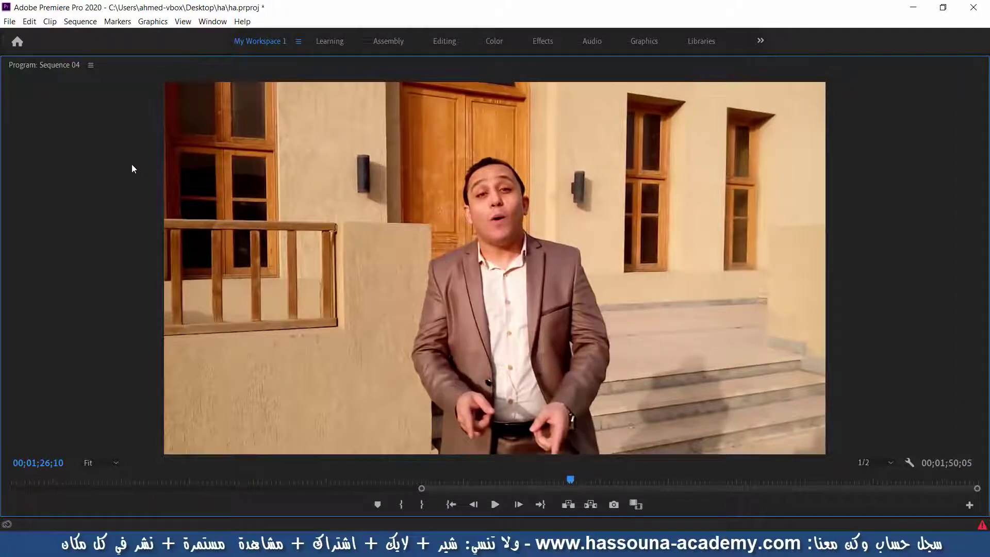
pyautogui.press('`')
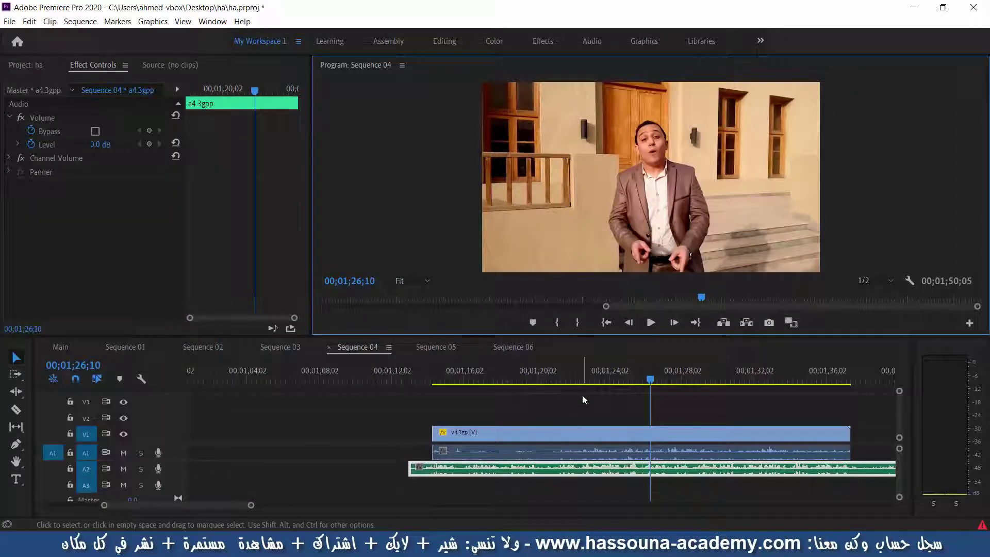
# Nudge the A2 music one frame earlier near 00;01;22;05
pyautogui.click(576, 381)
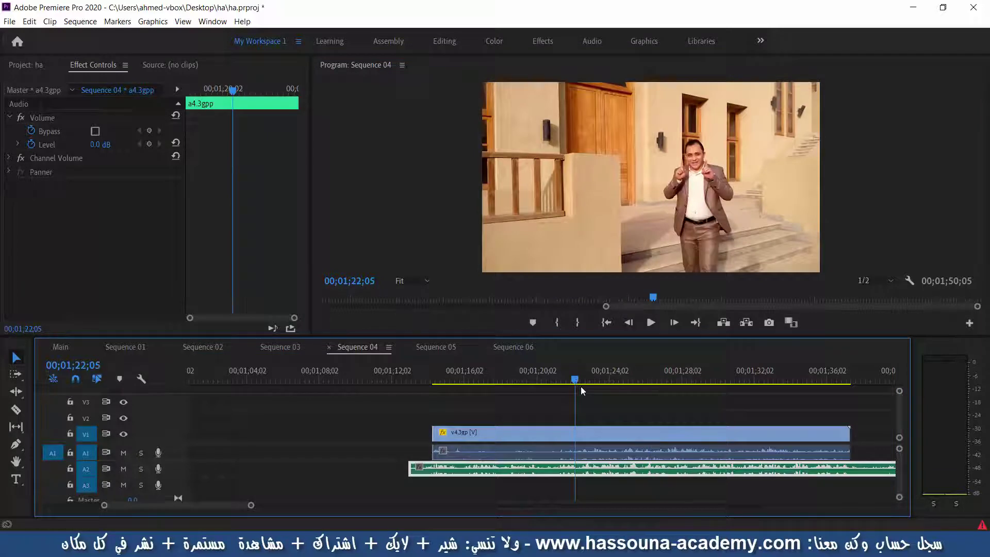
pyautogui.press('=')
pyautogui.press('=')
pyautogui.press('=')
pyautogui.press('=')
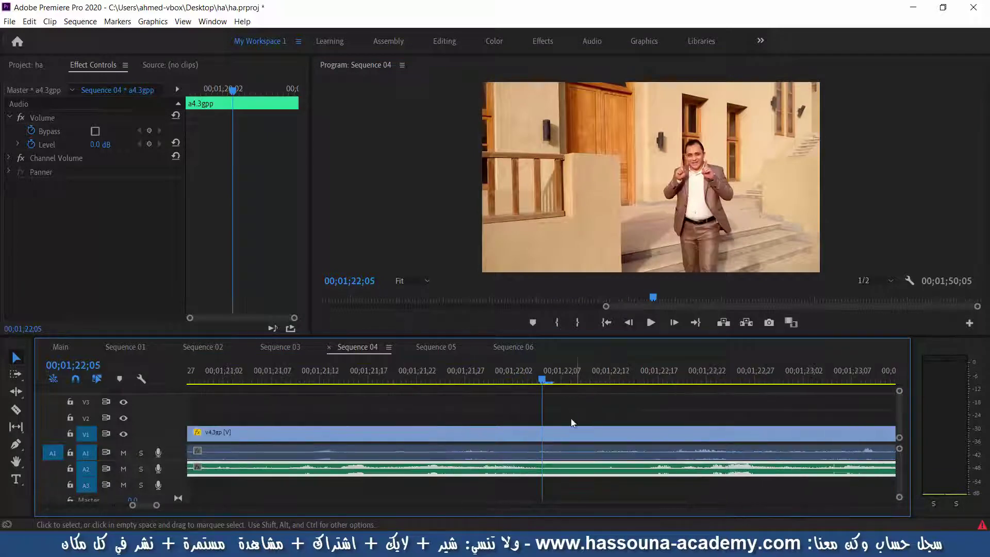
pyautogui.press('=')
pyautogui.moveTo(569, 469); pyautogui.dragTo(556, 467)
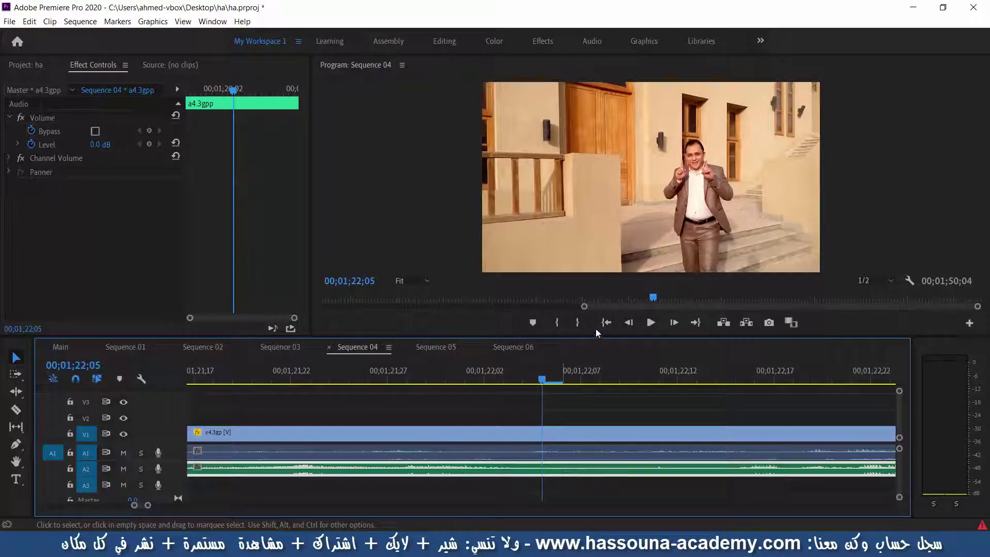
# Play Sequence 04 back several times to check the music's sync with v4.3gp
pyautogui.click(650, 325)
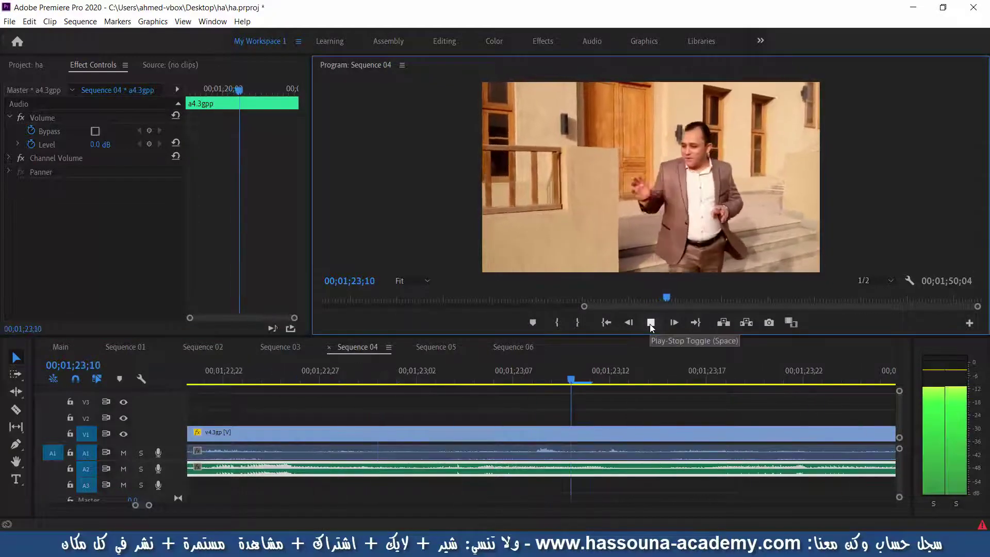
pyautogui.click(650, 324)
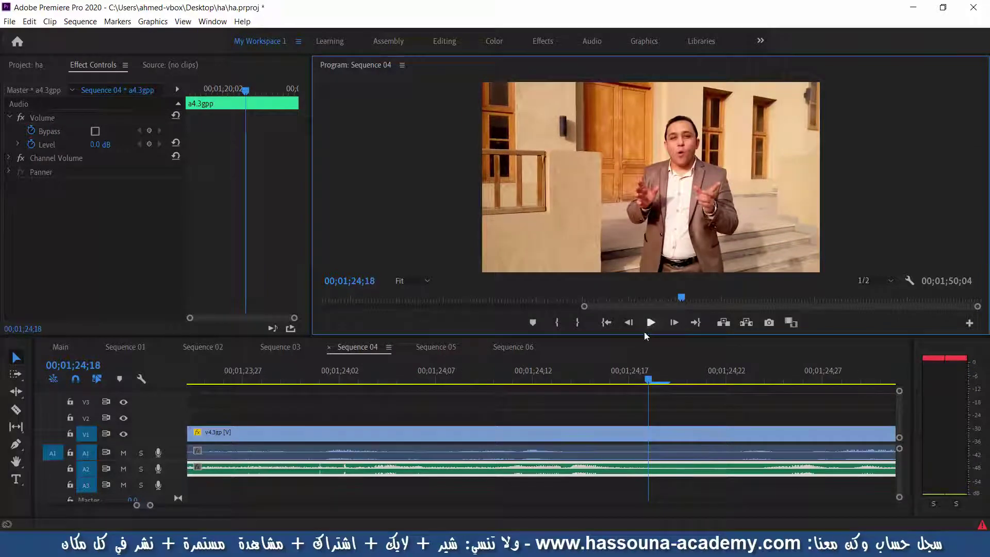
pyautogui.click(596, 352)
pyautogui.press('-')
pyautogui.press('-')
pyautogui.press('-')
pyautogui.press('-')
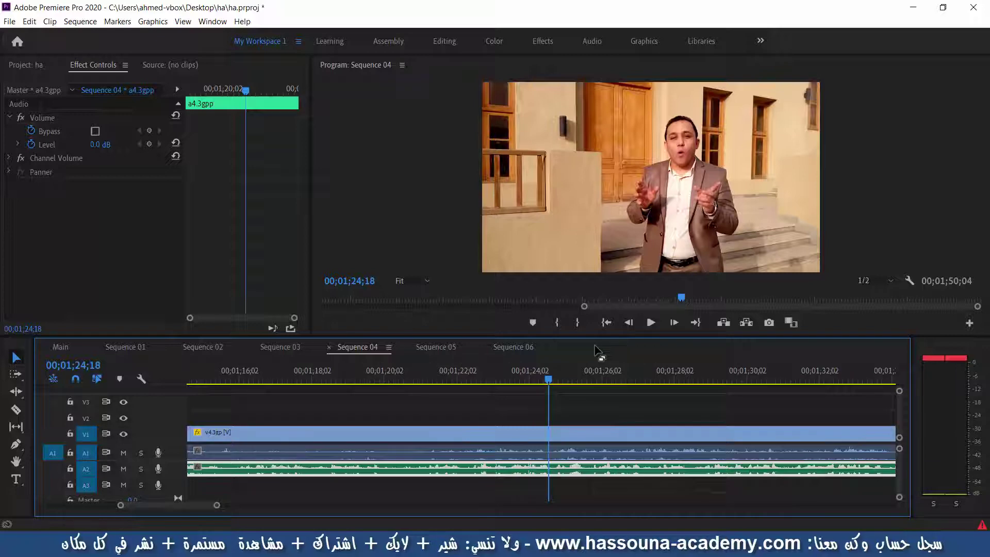
pyautogui.press('-')
pyautogui.click(648, 322)
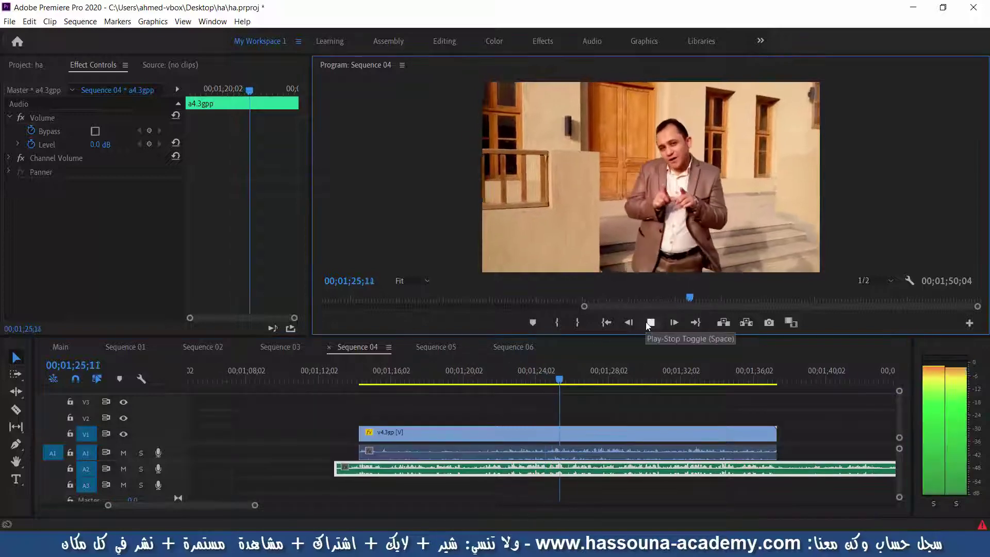
pyautogui.click(539, 472)
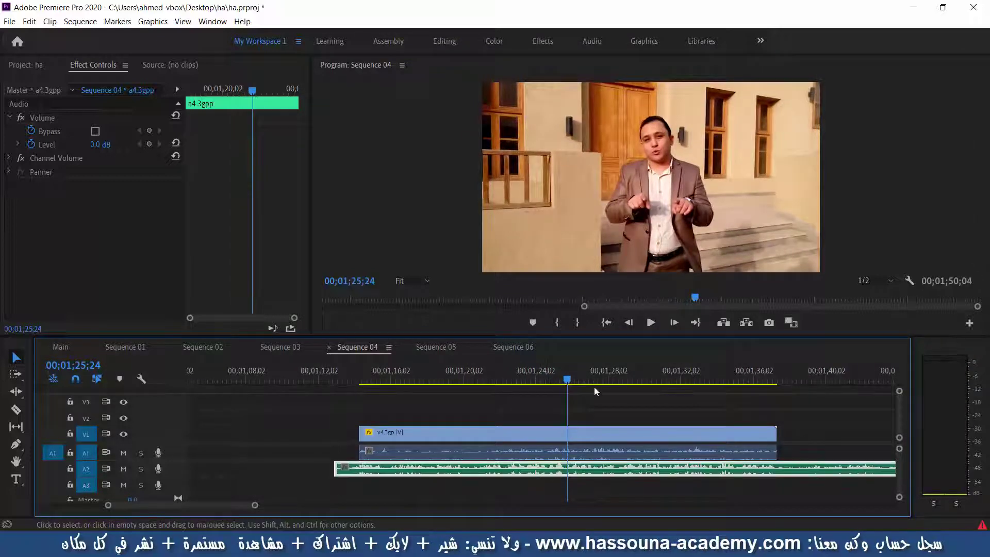
pyautogui.click(651, 321)
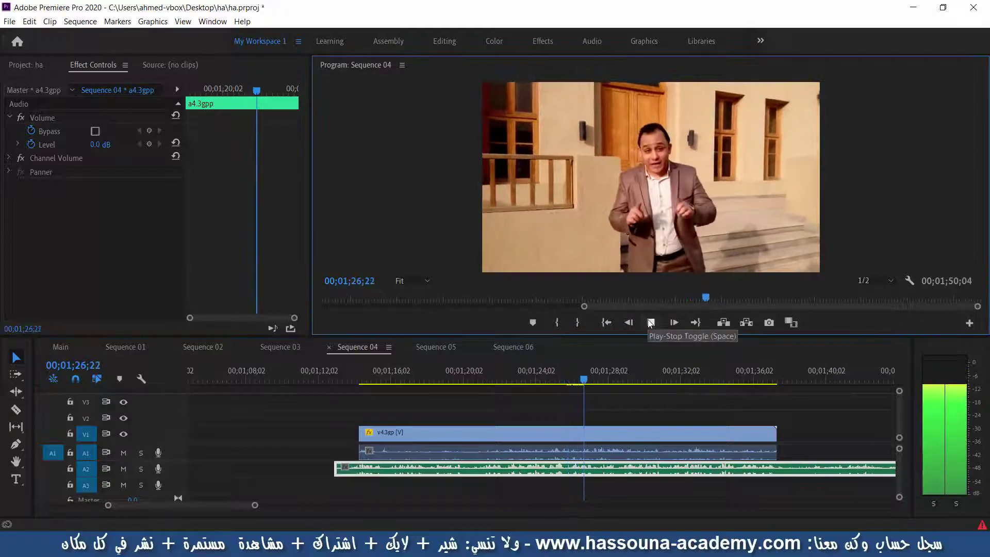
pyautogui.click(651, 322)
pyautogui.click(599, 470)
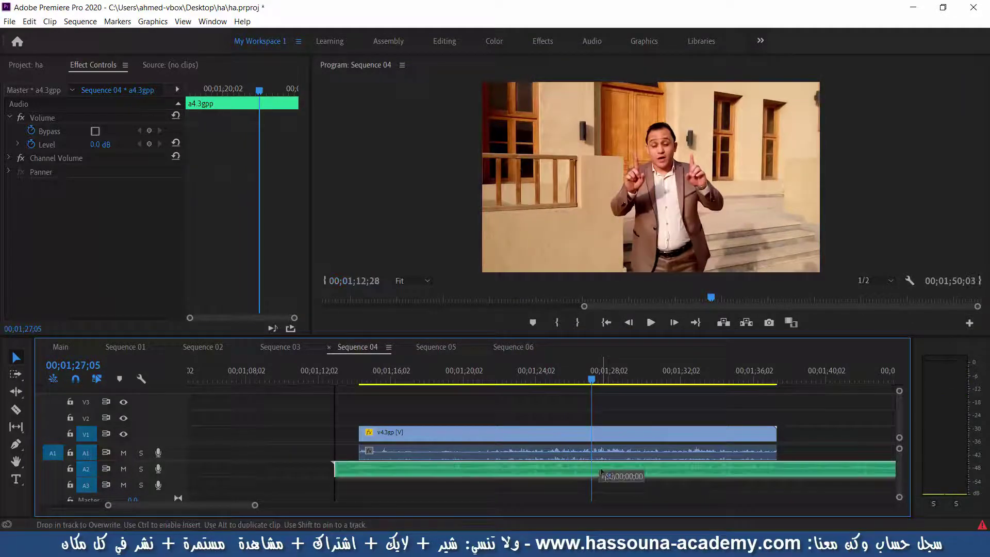
# Shift the A2 music clip about five frames later
pyautogui.click(651, 322)
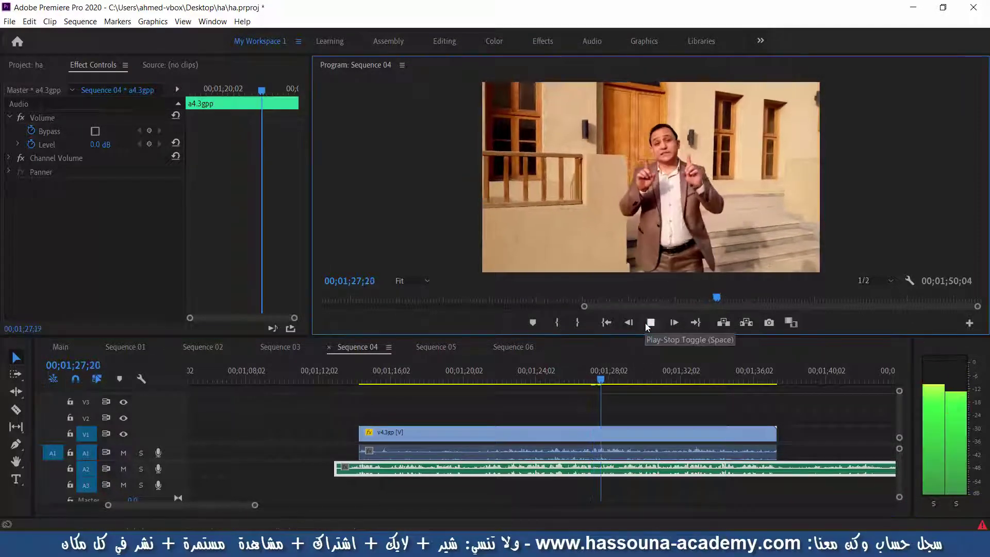
pyautogui.click(650, 322)
pyautogui.click(621, 472)
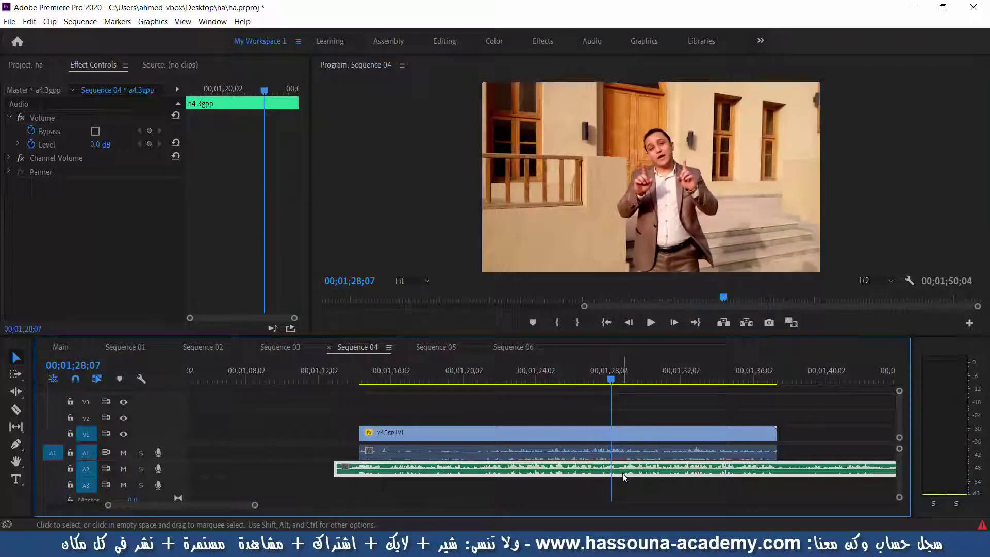
pyautogui.moveTo(623, 473); pyautogui.dragTo(632, 478)
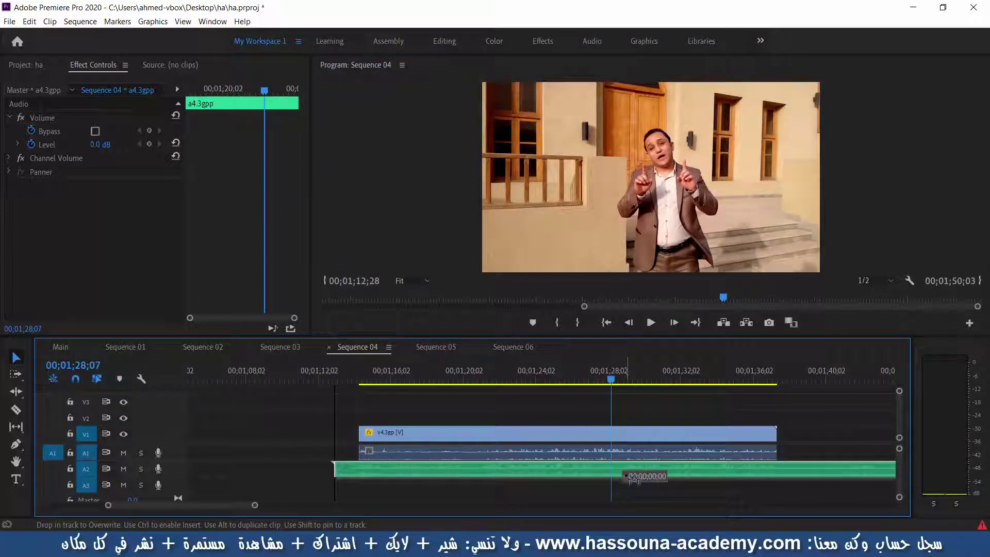
pyautogui.moveTo(631, 477); pyautogui.dragTo(634, 479)
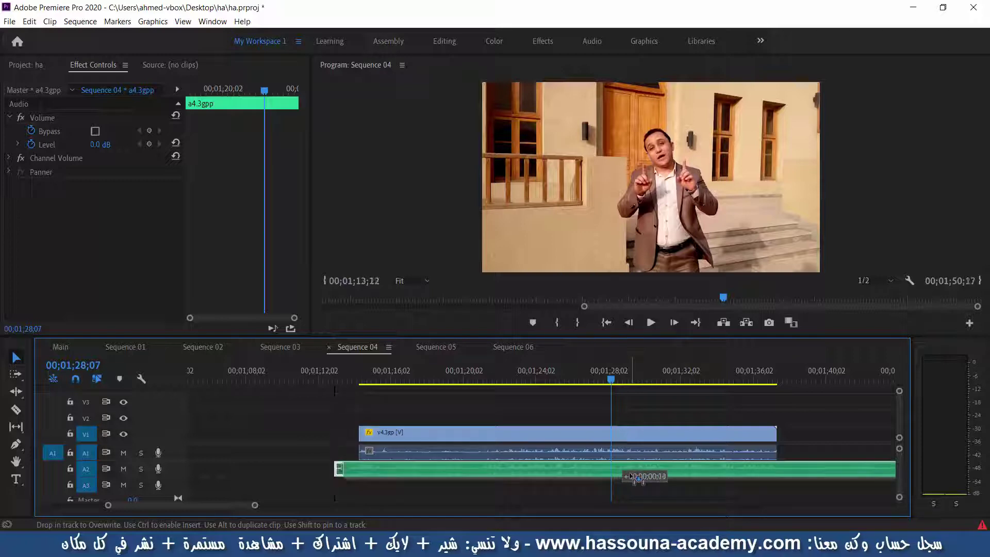
pyautogui.moveTo(630, 475); pyautogui.dragTo(629, 475)
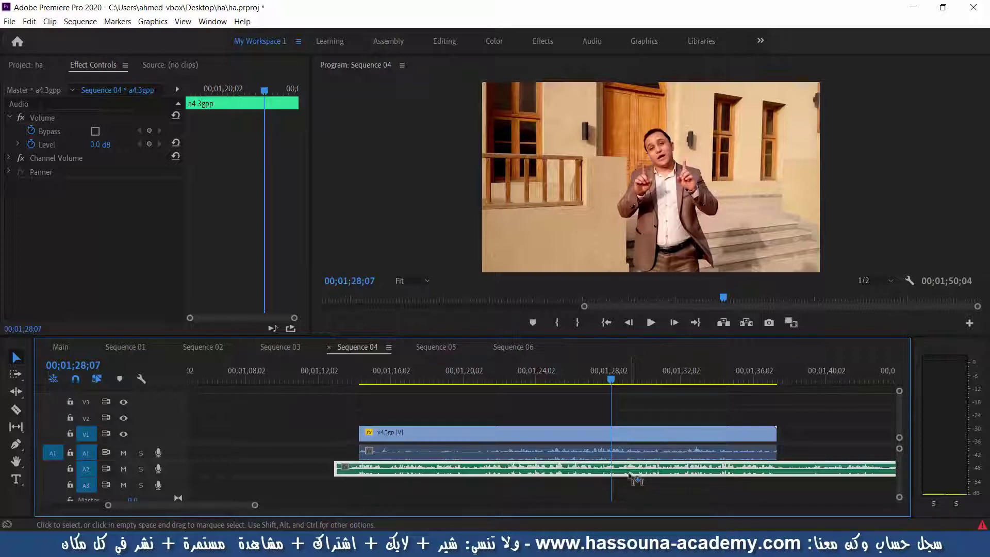
# Fine-tune the A2 music position at close zoom and play to check the sync
pyautogui.press('=')
pyautogui.press('=')
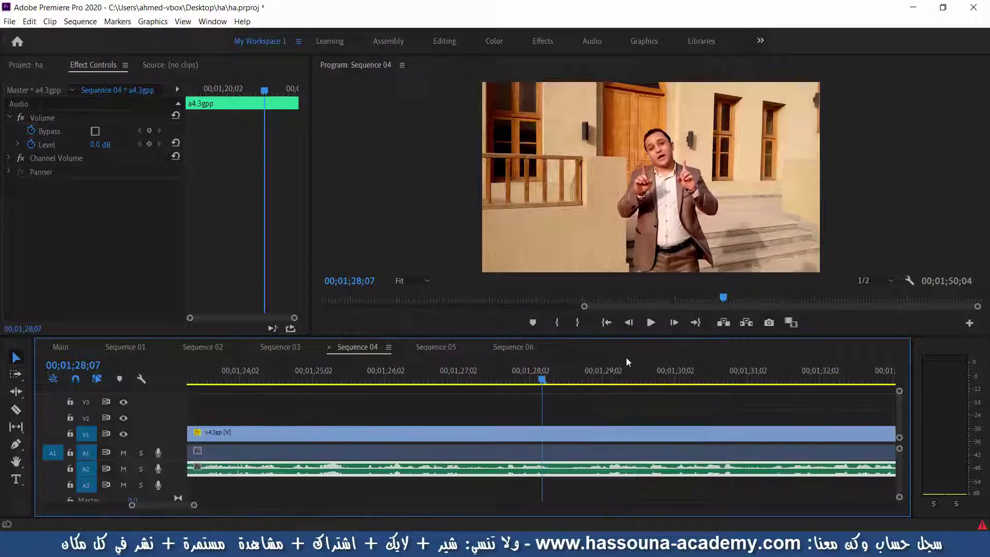
pyautogui.press('=')
pyautogui.press('=')
pyautogui.press('=')
pyautogui.moveTo(559, 466); pyautogui.dragTo(570, 468)
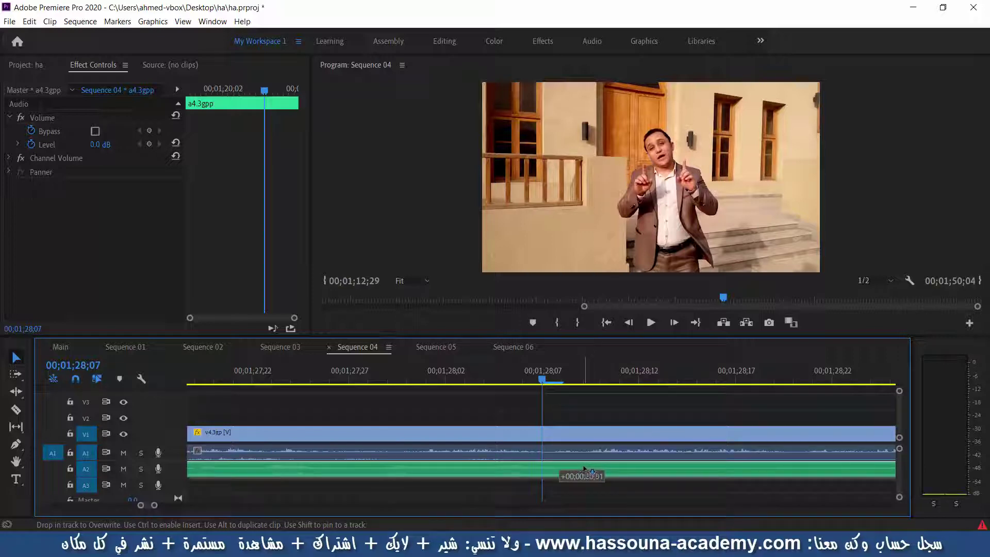
pyautogui.moveTo(588, 468); pyautogui.dragTo(586, 470)
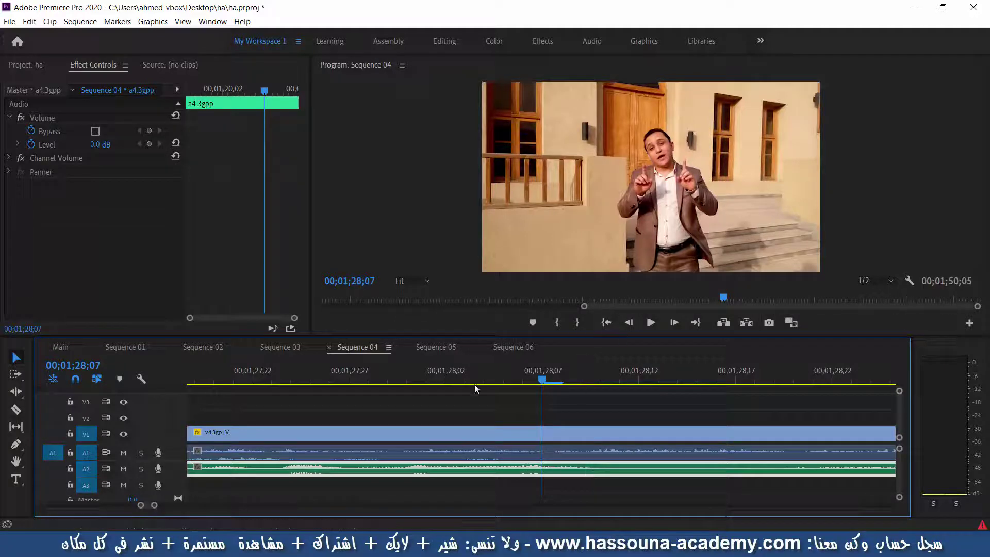
pyautogui.click(647, 323)
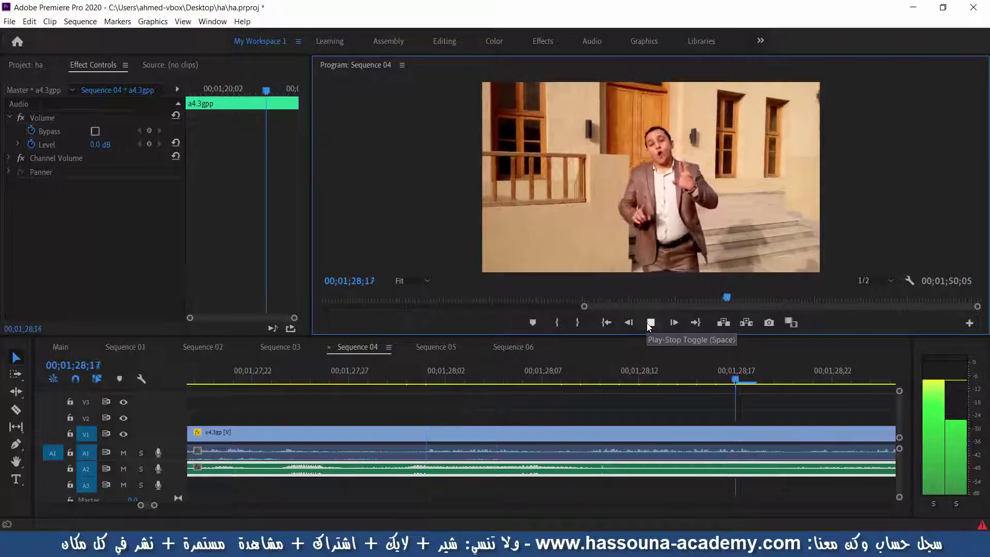
pyautogui.click(647, 323)
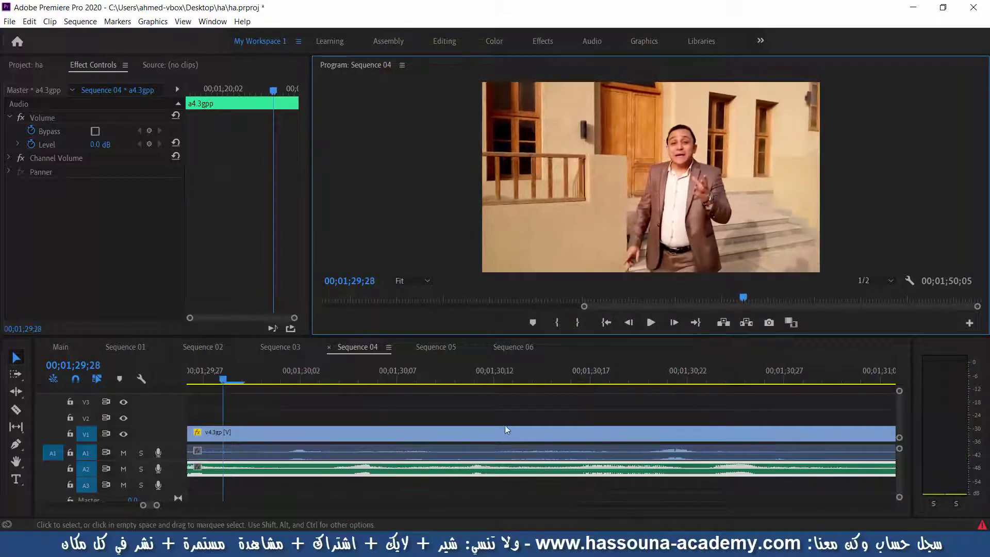
pyautogui.click(593, 361)
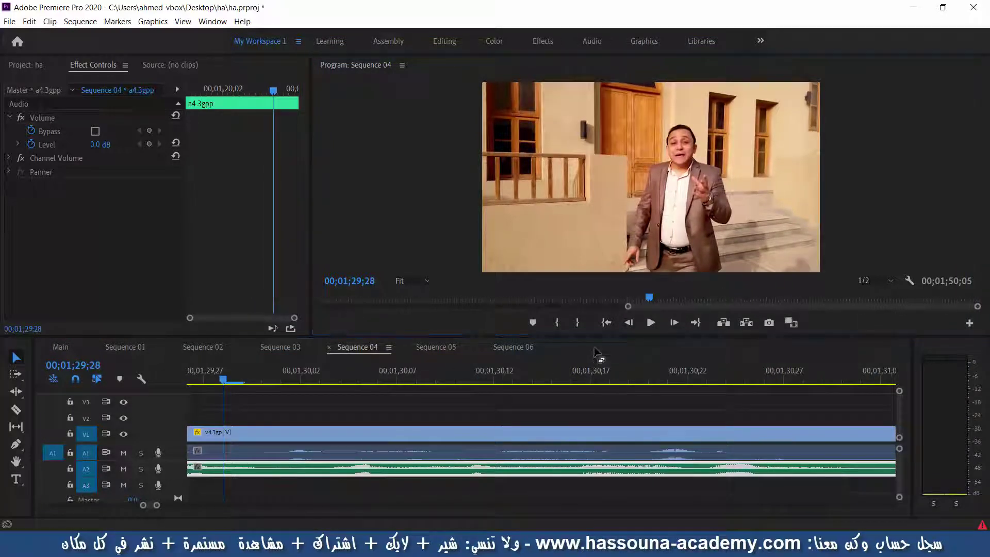
pyautogui.press('-')
pyautogui.press('-')
pyautogui.press('-')
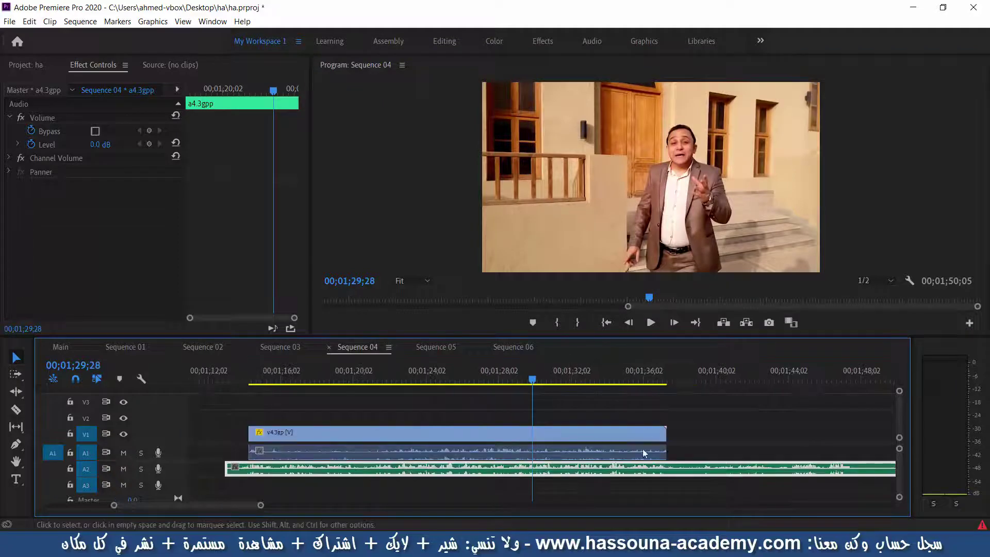
# Play from the start of the v4.3gp clip and park the playhead at 01;14;10
pyautogui.click(293, 381)
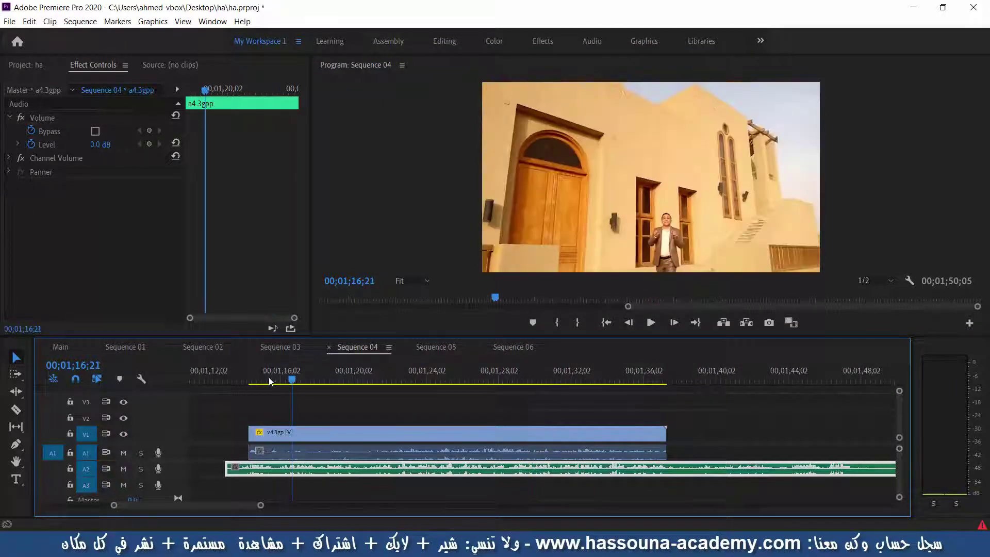
pyautogui.click(250, 380)
pyautogui.click(651, 323)
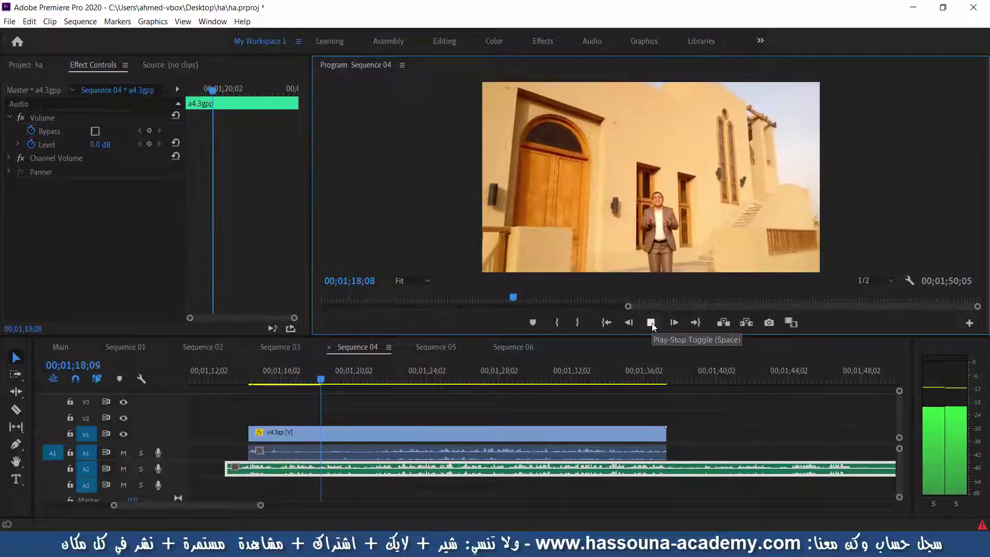
pyautogui.click(651, 323)
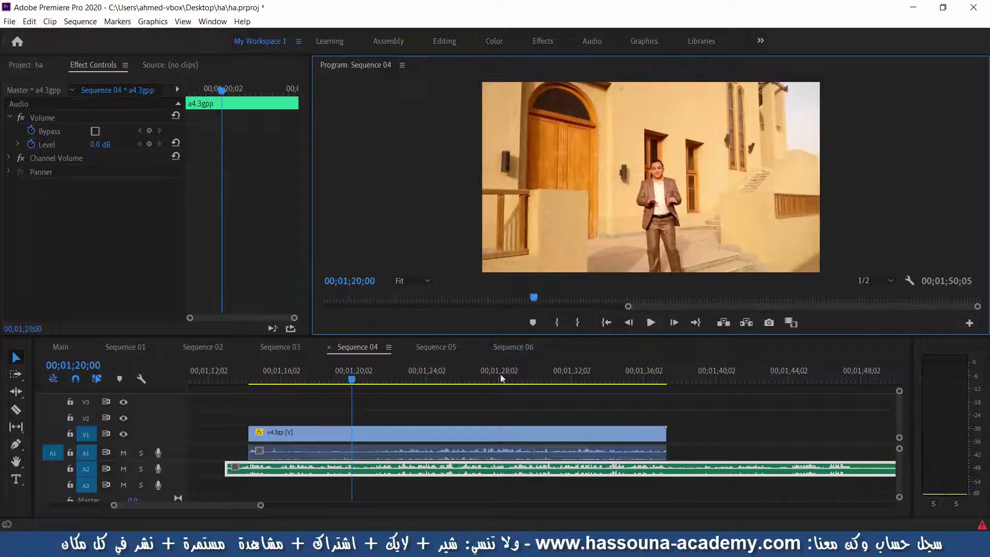
pyautogui.click(246, 382)
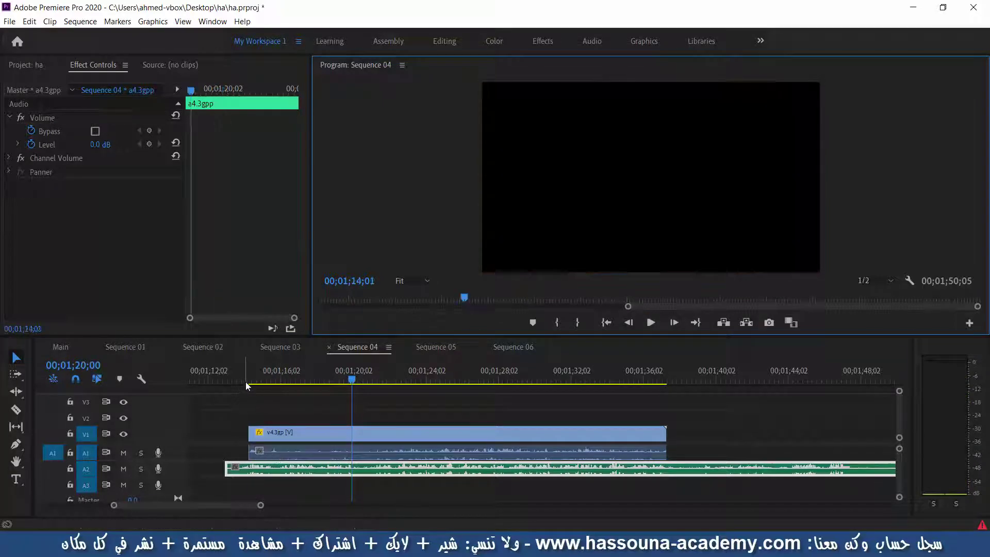
pyautogui.click(250, 382)
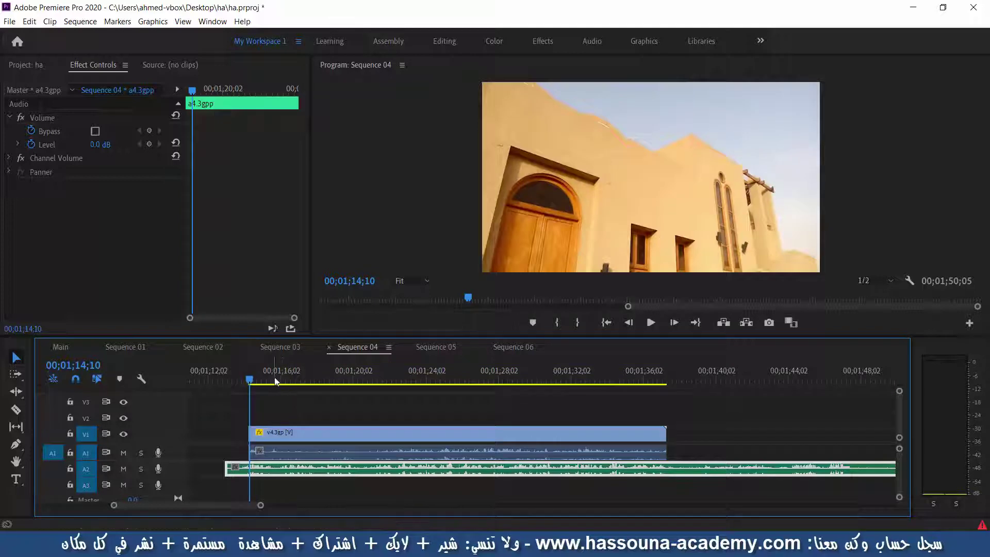
# Align the A2 music to the video's first frame, then play Sequence 04 full-window
pyautogui.press('=')
pyautogui.press('=')
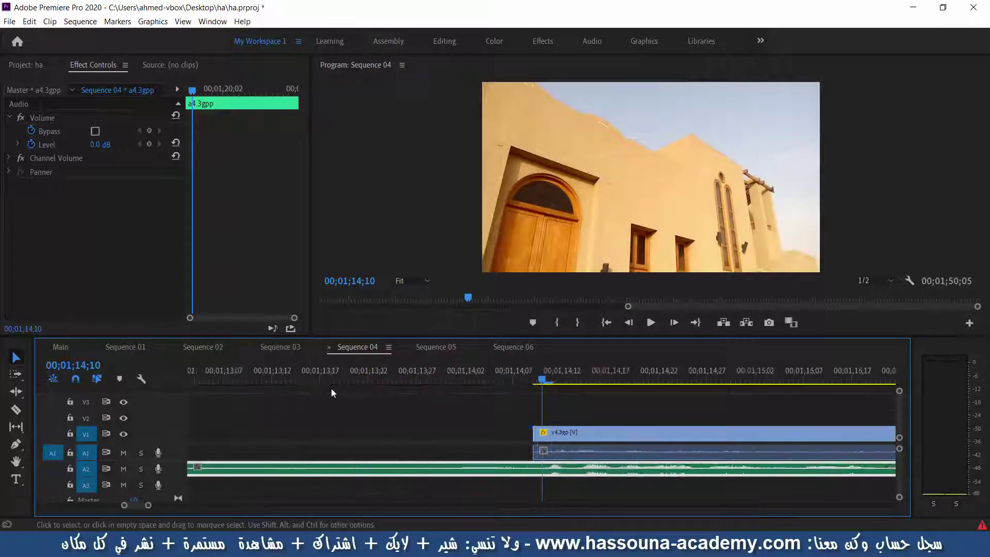
pyautogui.press('=')
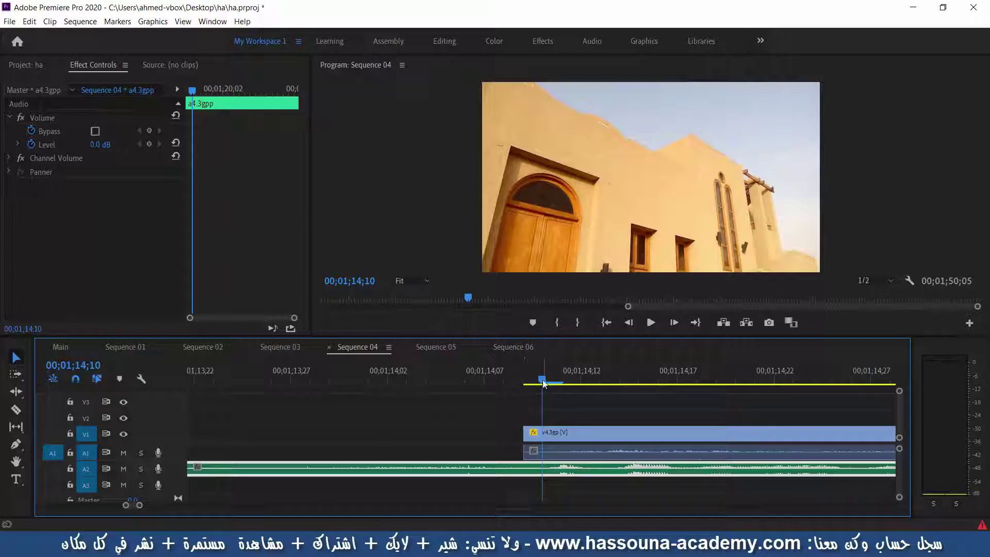
pyautogui.press('Left')
pyautogui.press('Right')
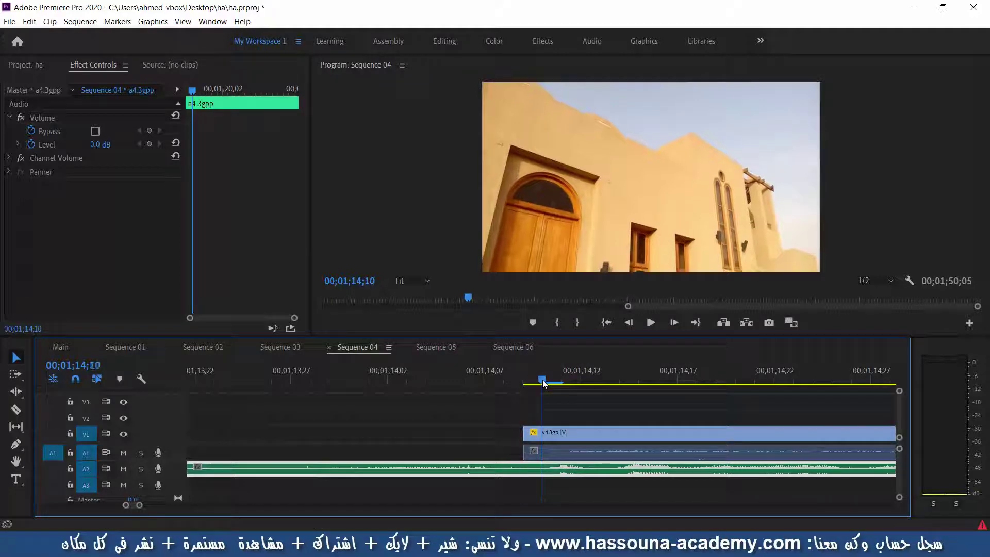
pyautogui.press('Right')
pyautogui.press('Left')
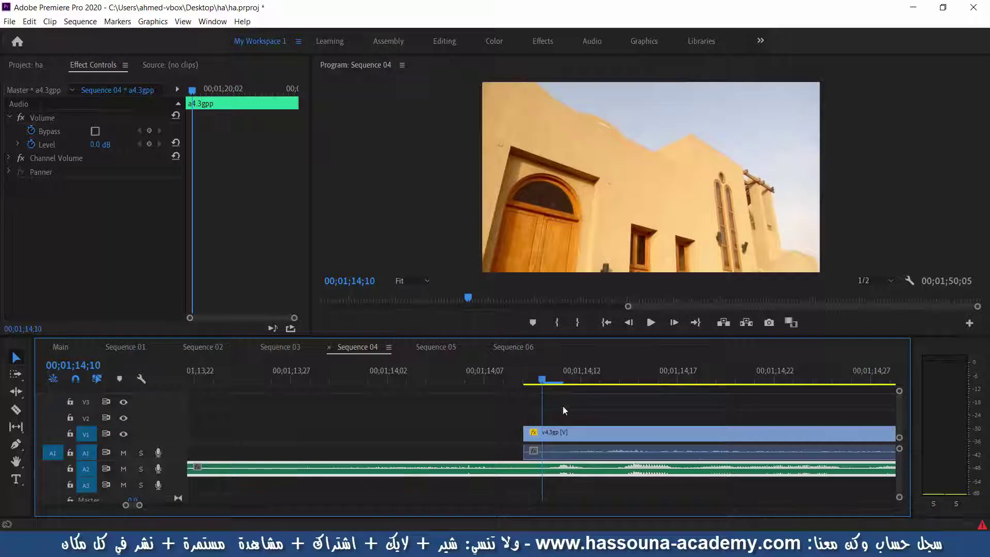
pyautogui.moveTo(571, 475); pyautogui.dragTo(562, 474)
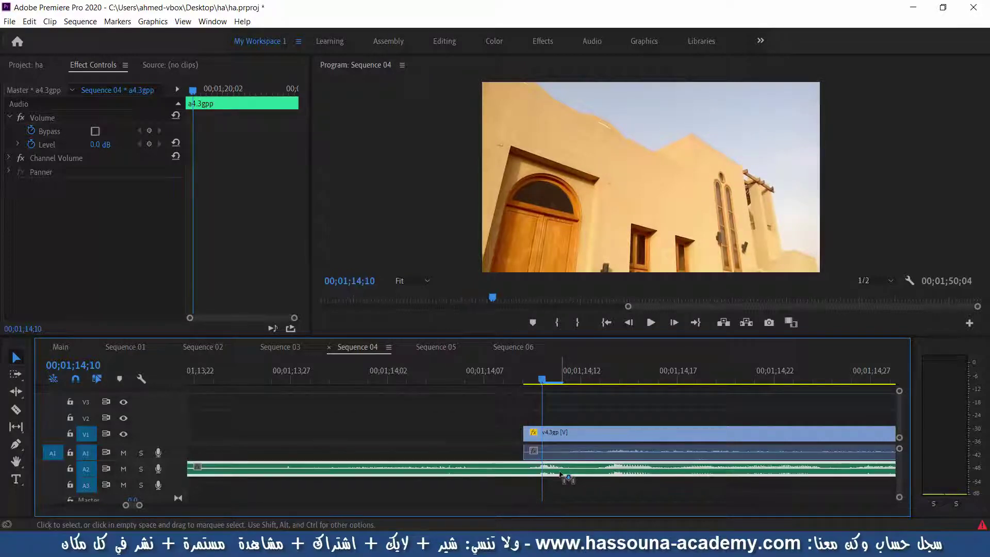
pyautogui.click(437, 217)
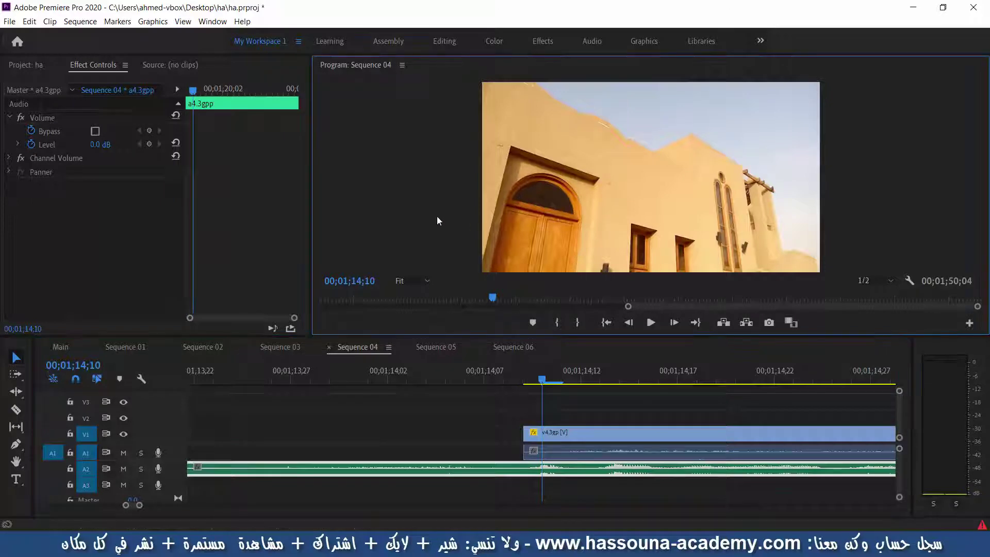
pyautogui.press('`')
pyautogui.press('space')
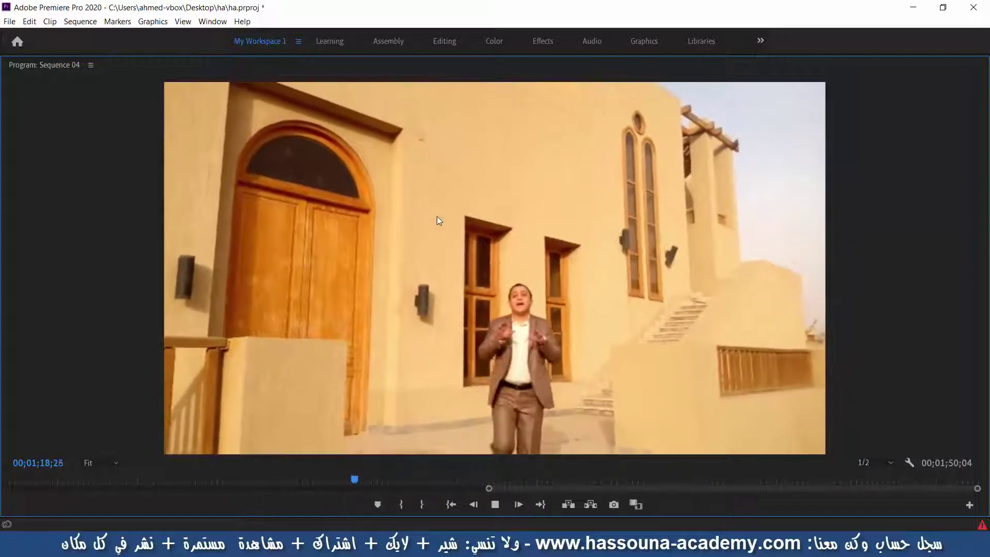
# Stop the preview, unlink v4.3gp and delete its original audio from A1
pyautogui.press('space')
pyautogui.press('`')
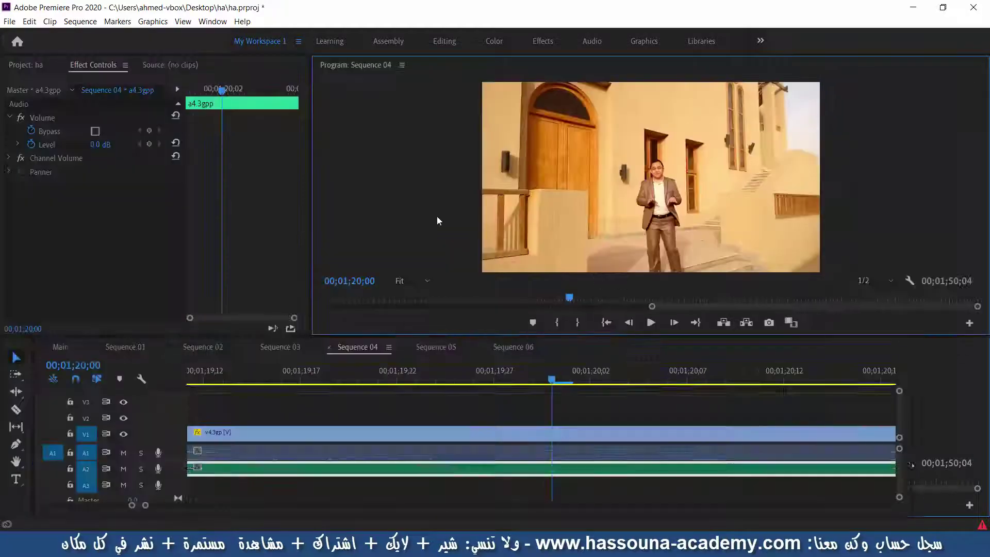
pyautogui.click(519, 432)
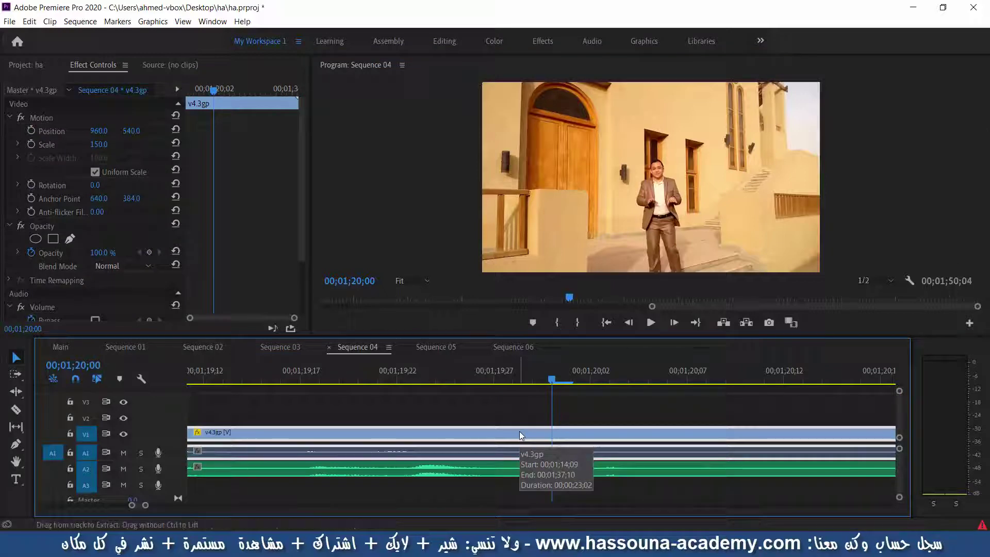
pyautogui.hotkey('ctrl', 'l')
pyautogui.click(509, 456)
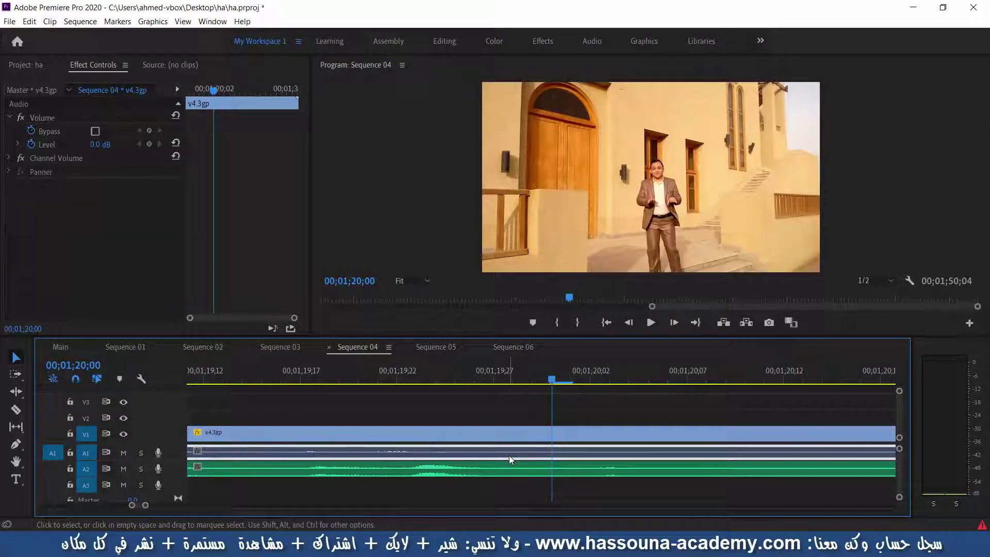
pyautogui.press('Delete')
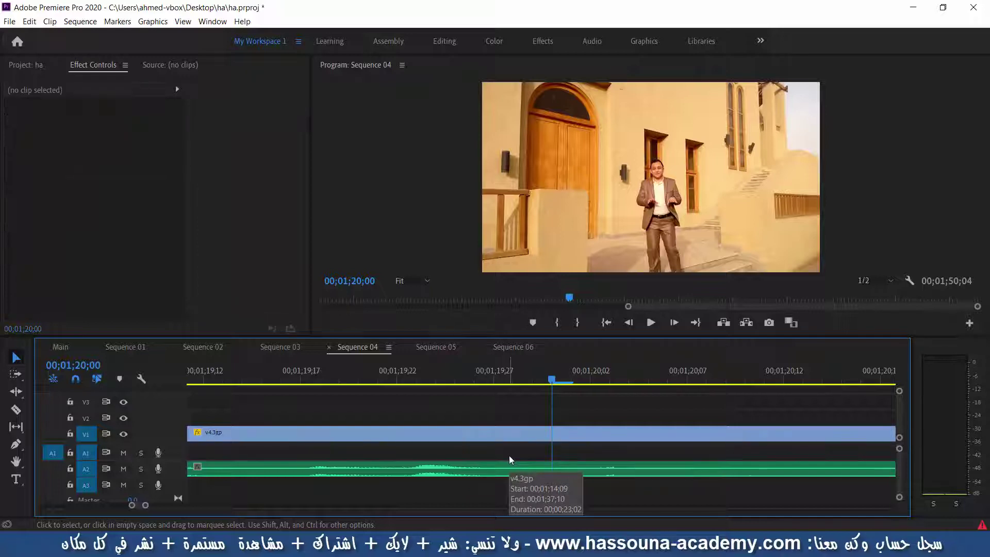
# Zoom the timeline out and put the playhead at the video's start
pyautogui.press('-')
pyautogui.press('-')
pyautogui.press('-')
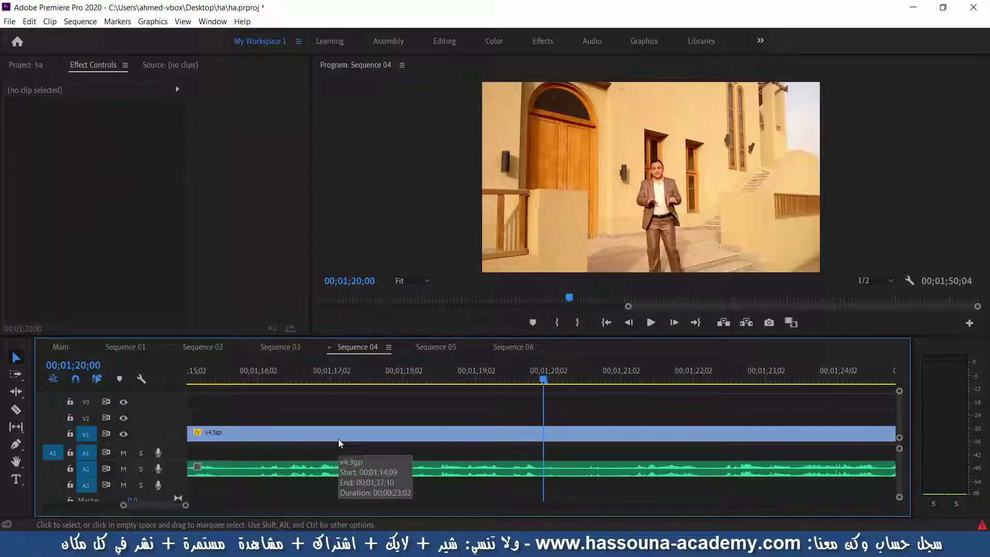
pyautogui.press('-')
pyautogui.click(347, 375)
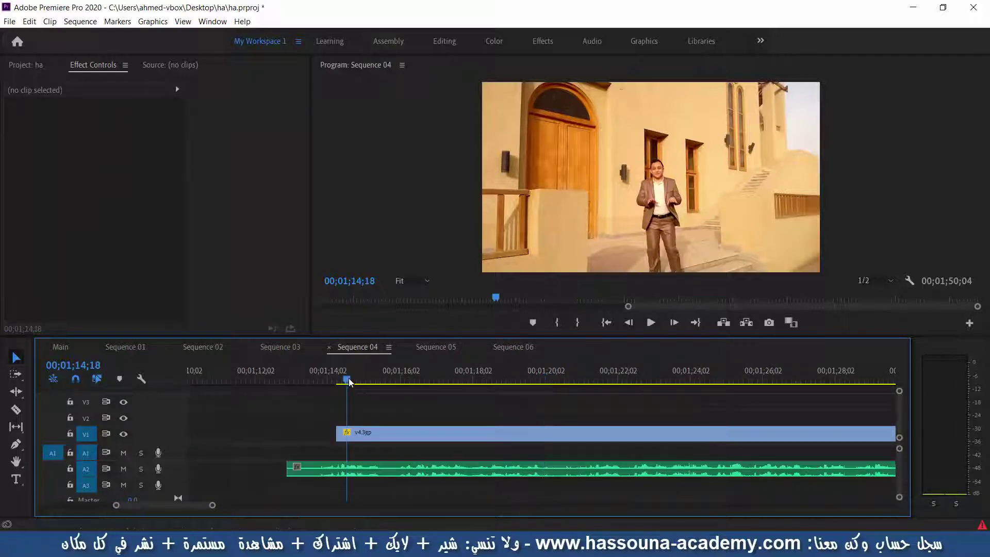
# Preview Sequence 04 full-window from the video start, then return to the clip start in the normal layout
pyautogui.click(423, 184)
pyautogui.press('`')
pyautogui.press('space')
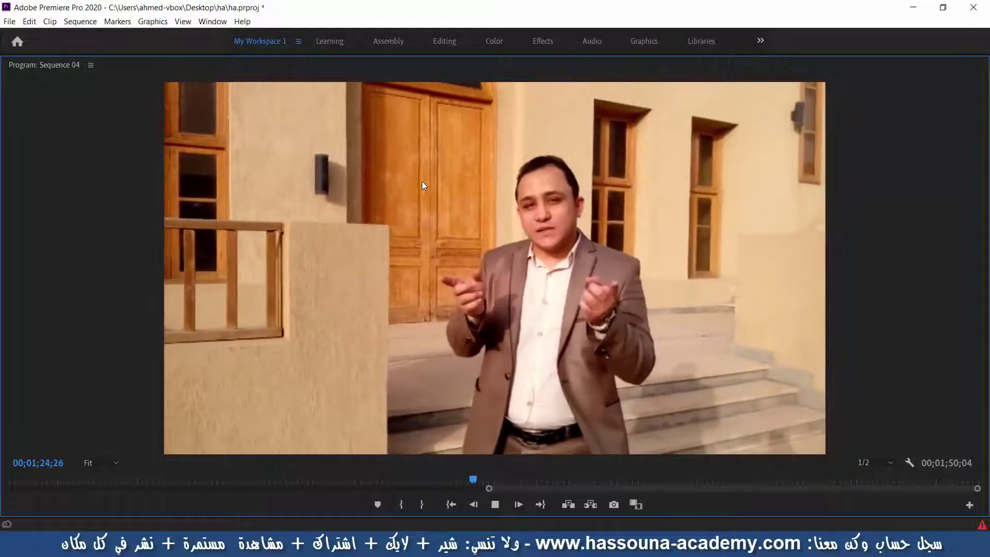
pyautogui.press('space')
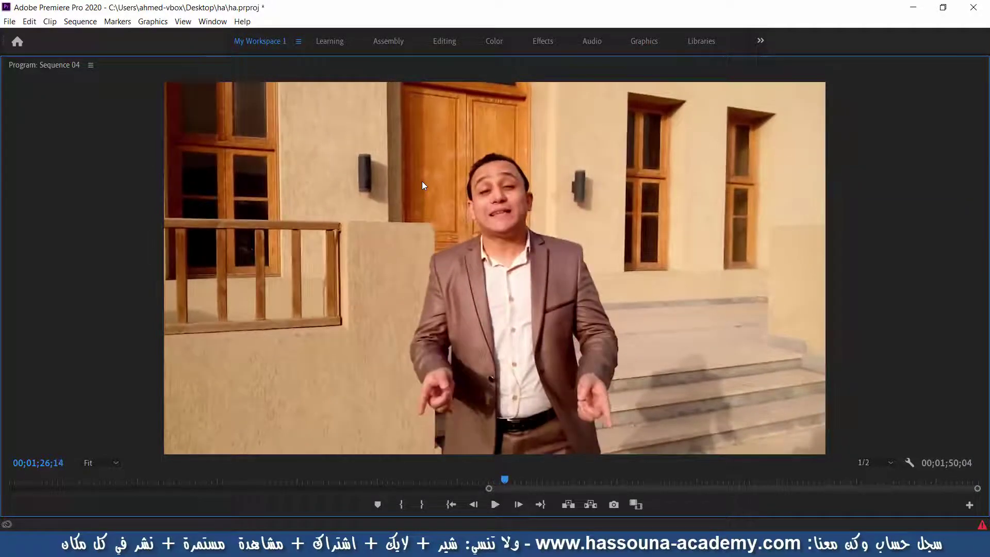
pyautogui.press('`')
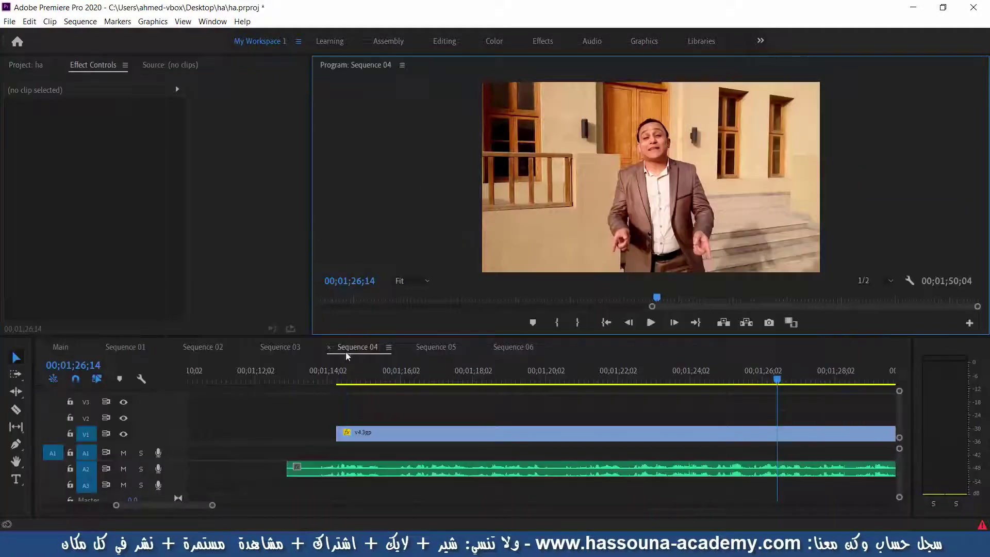
pyautogui.press('Up')
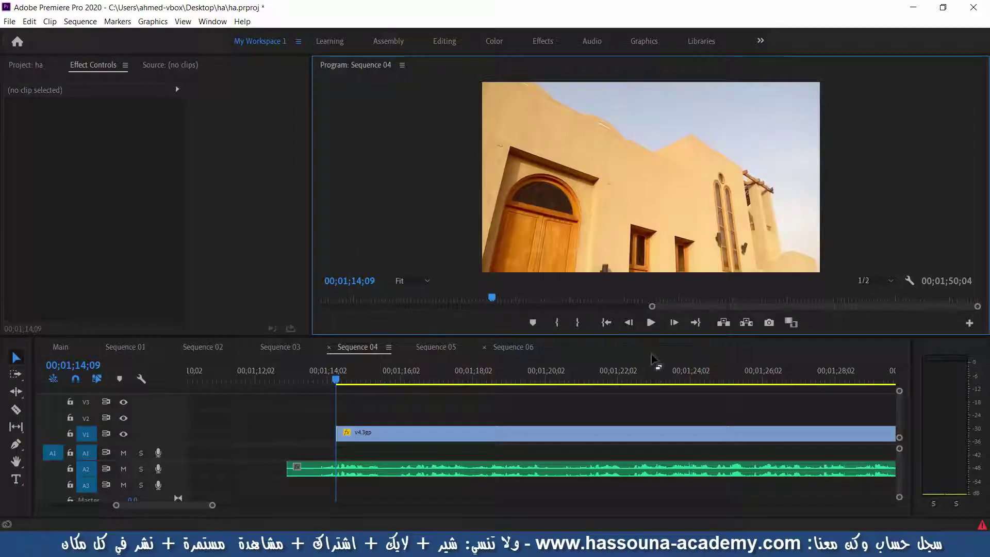
# Trim the A2 music to v4.3gp's length by cutting and deleting at the video's start and end
pyautogui.click(728, 351)
pyautogui.hotkey('ctrl', 'k')
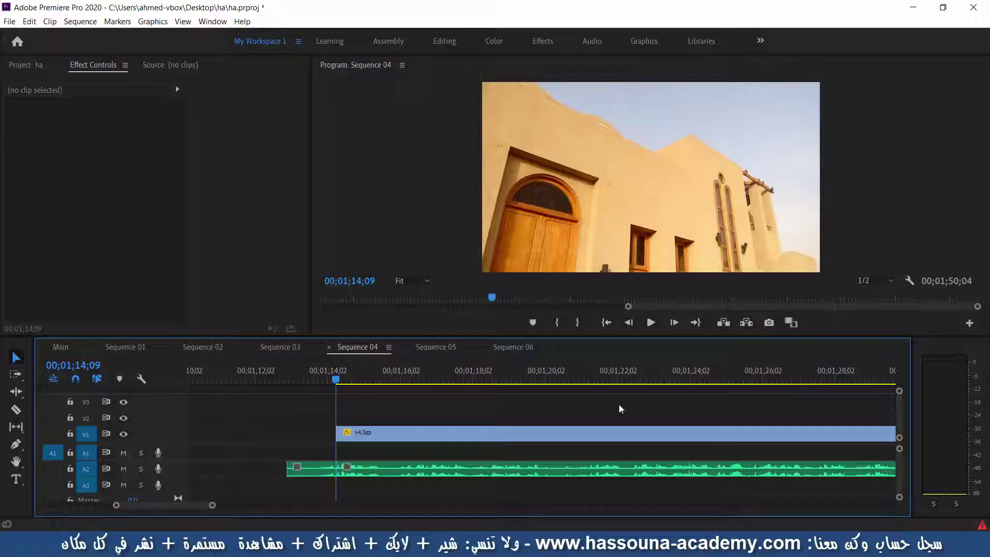
pyautogui.click(311, 475)
pyautogui.press('Delete')
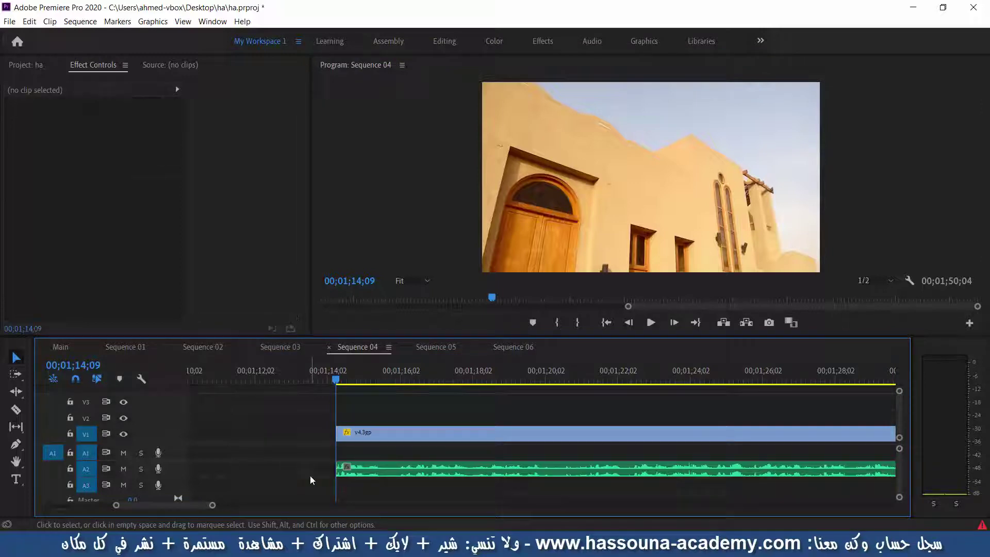
pyautogui.press('Home')
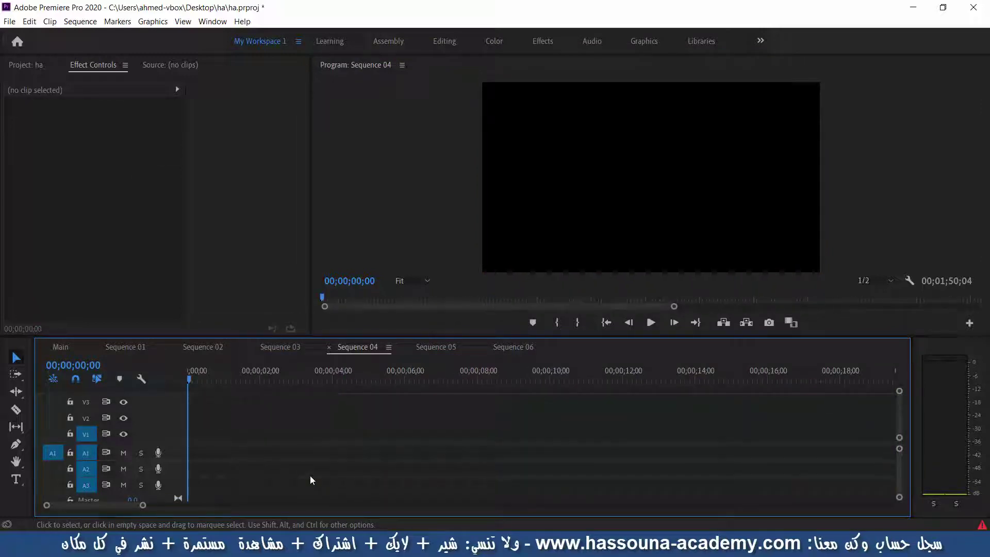
pyautogui.press('-')
pyautogui.press('-')
pyautogui.press('-')
pyautogui.press('-')
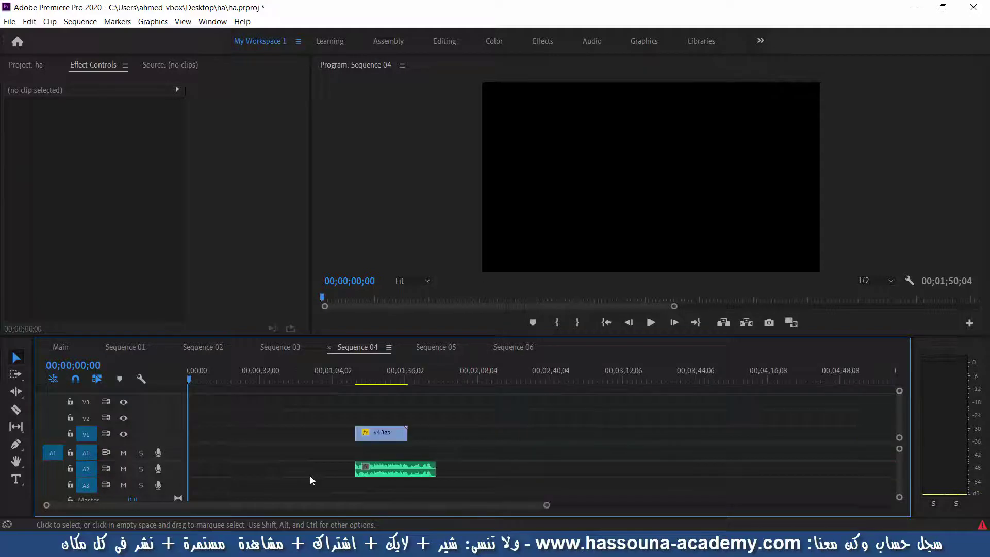
pyautogui.press('Down')
pyautogui.press('Down')
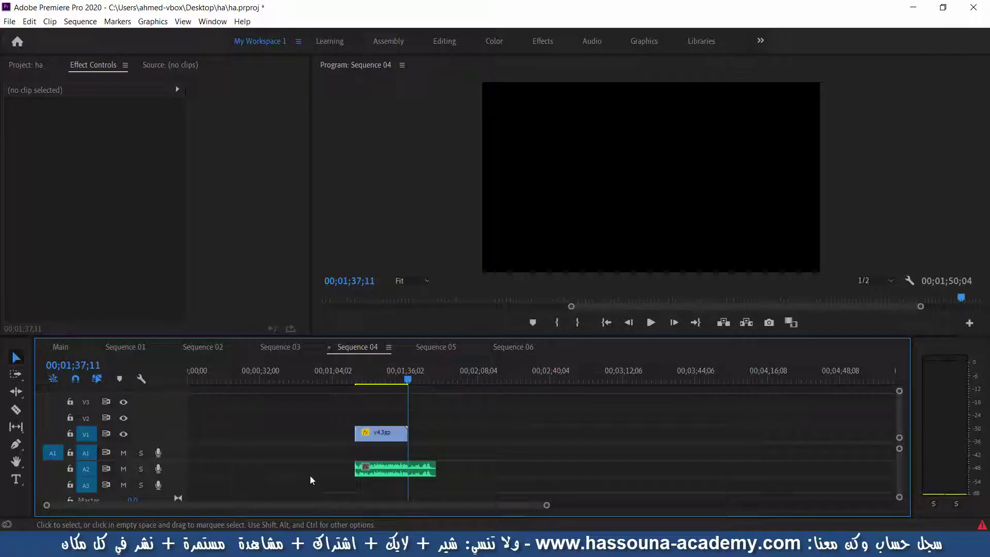
pyautogui.hotkey('ctrl', 'k')
pyautogui.click(422, 470)
pyautogui.press('Delete')
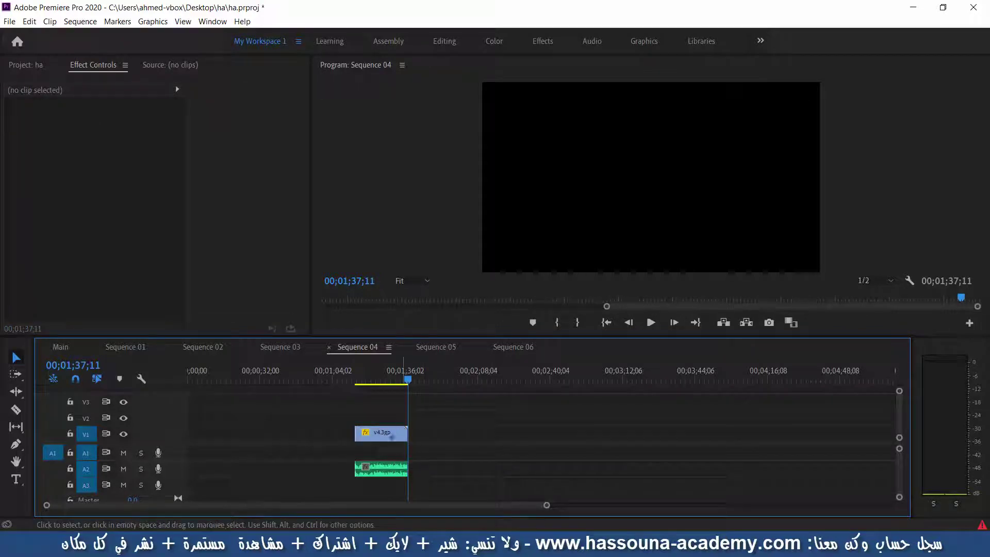
# Delete the leading gap so both clips start at zero, move the music to A1, and save
pyautogui.click(392, 437)
pyautogui.rightClick(381, 439)
pyautogui.click(654, 423)
pyautogui.moveTo(400, 422); pyautogui.dragTo(372, 484)
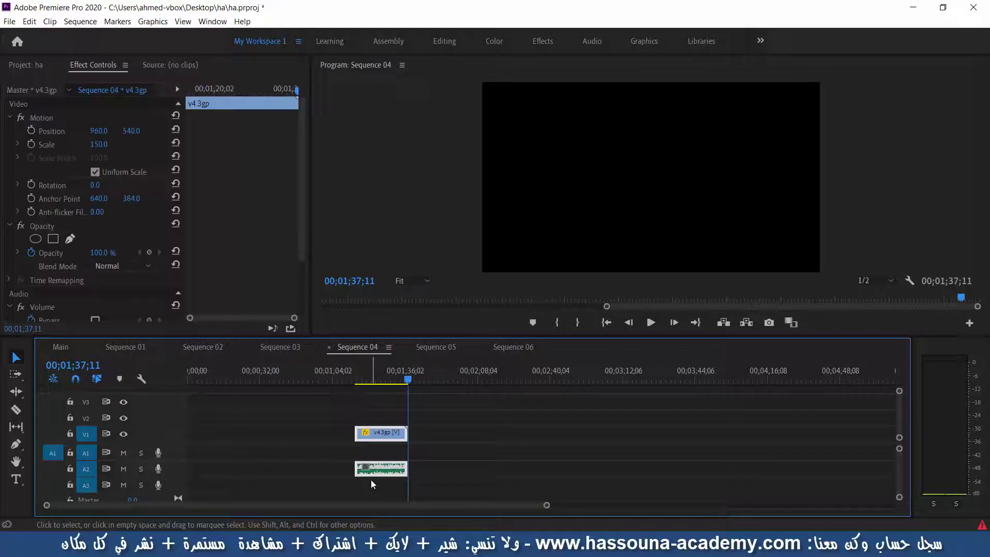
pyautogui.hotkey('ctrl', 's')
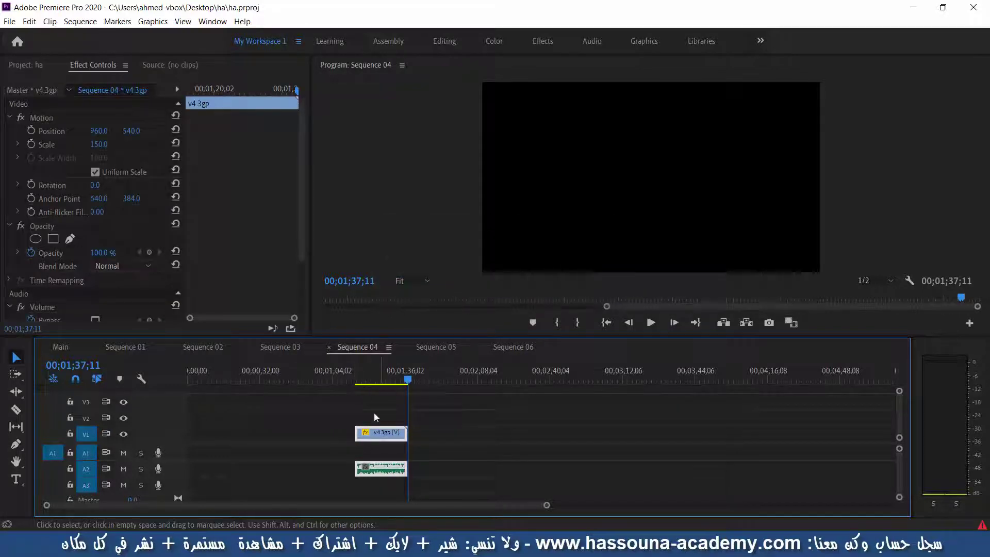
pyautogui.click(374, 412)
pyautogui.click(345, 432)
pyautogui.press('Delete')
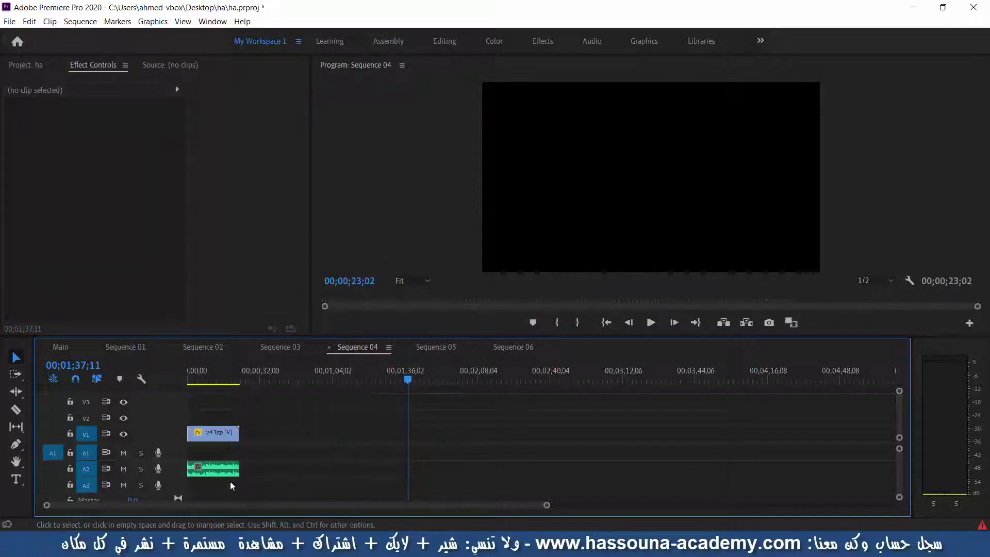
pyautogui.moveTo(200, 474); pyautogui.dragTo(199, 453)
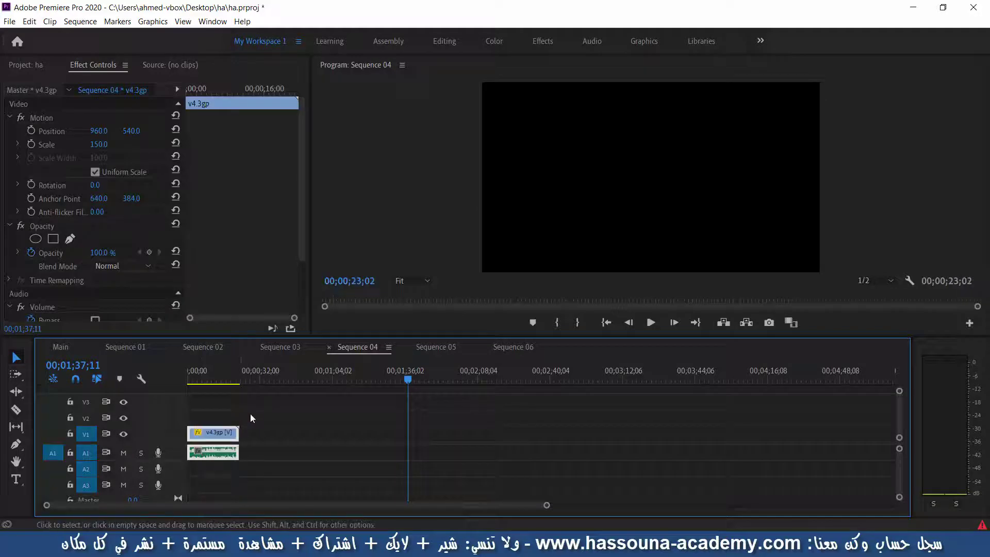
pyautogui.hotkey('ctrl', 's')
# Save and play Sequence 04 full-window from the beginning
pyautogui.click(249, 380)
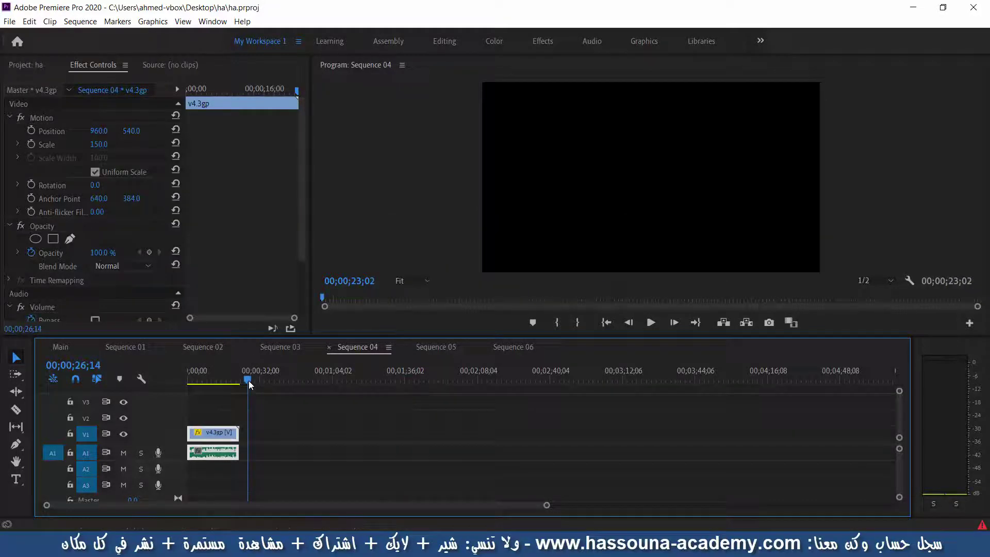
pyautogui.press('Home')
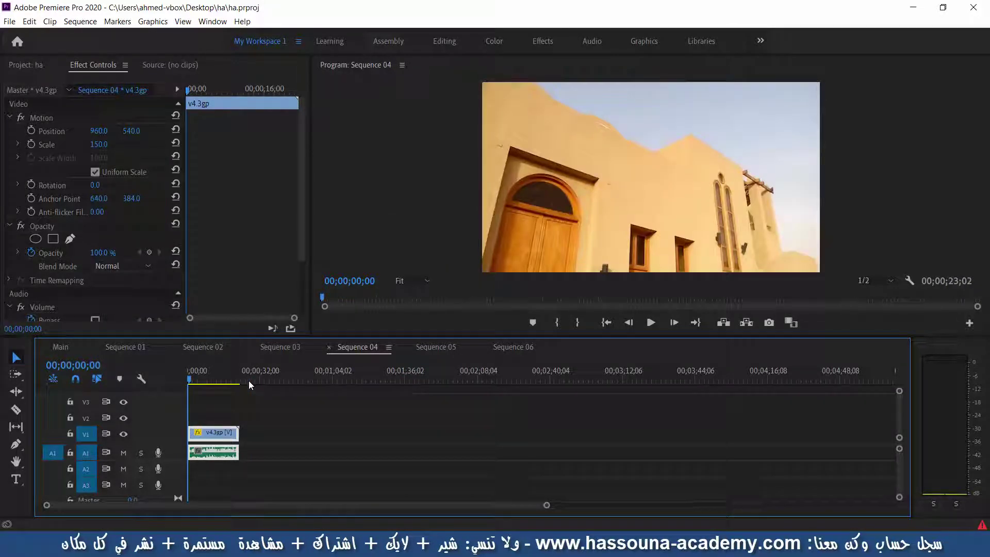
pyautogui.click(379, 219)
pyautogui.hotkey('ctrl', 's')
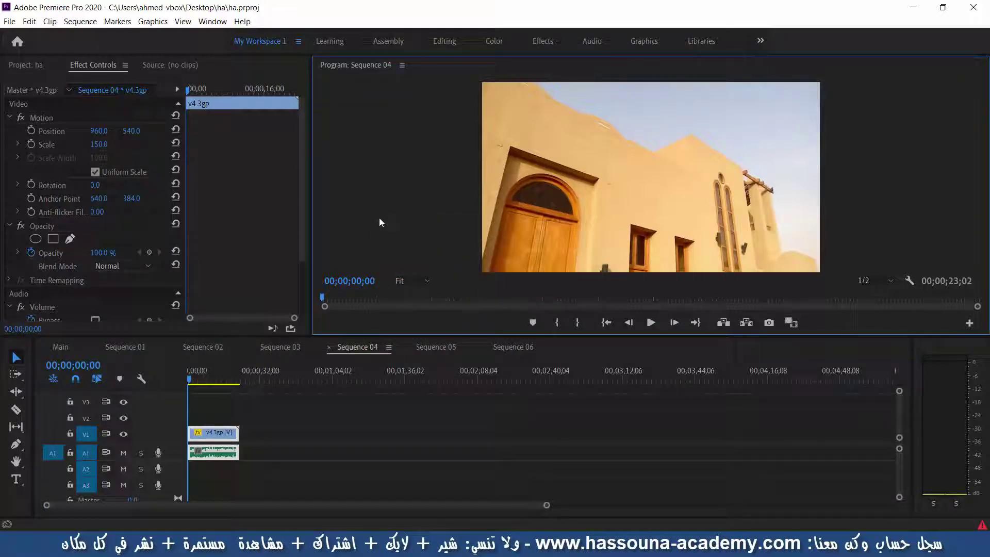
pyautogui.press('`')
pyautogui.press('space')
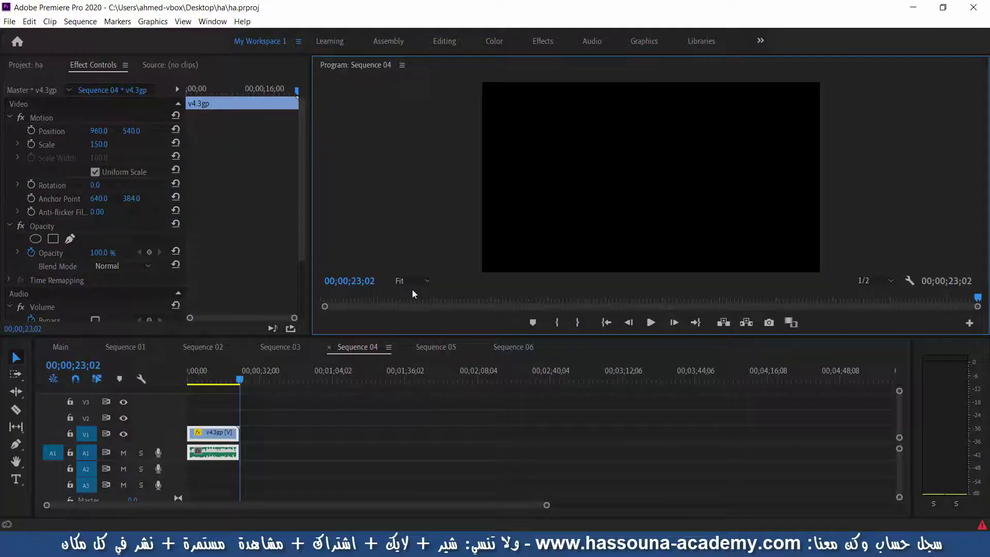
# Save the project once the Sequence 04 preview finishes
pyautogui.hotkey('ctrl', 's')
# In Sequence 05, move v5.3gp to about 00;00;48 and the a5.3gpp music to about 00;01;36
pyautogui.click(433, 347)
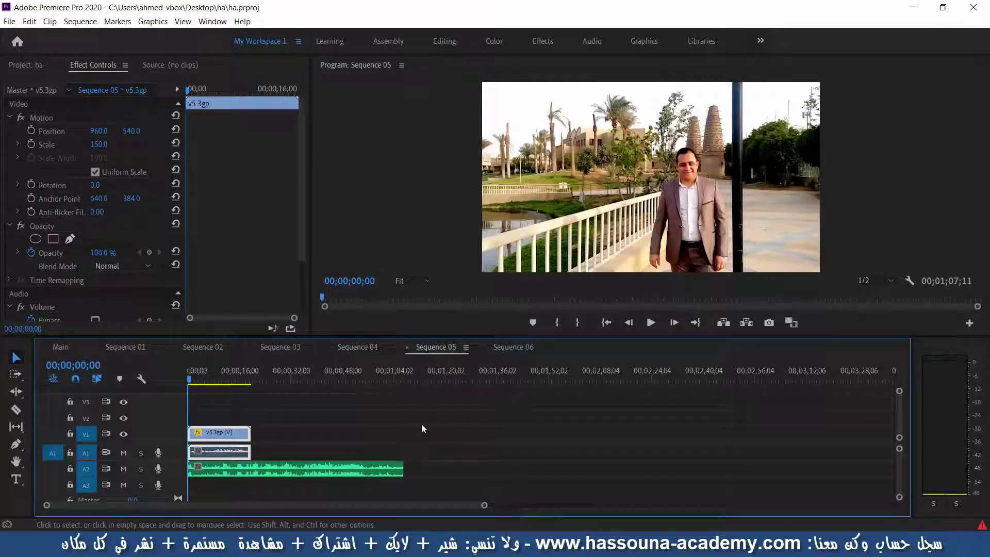
pyautogui.moveTo(236, 434); pyautogui.dragTo(363, 433)
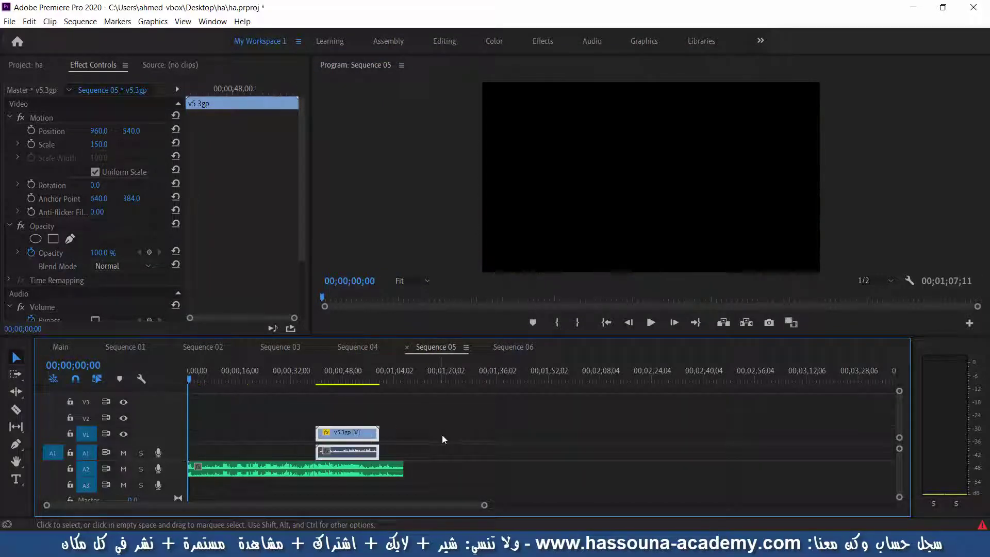
pyautogui.moveTo(319, 470); pyautogui.dragTo(598, 469)
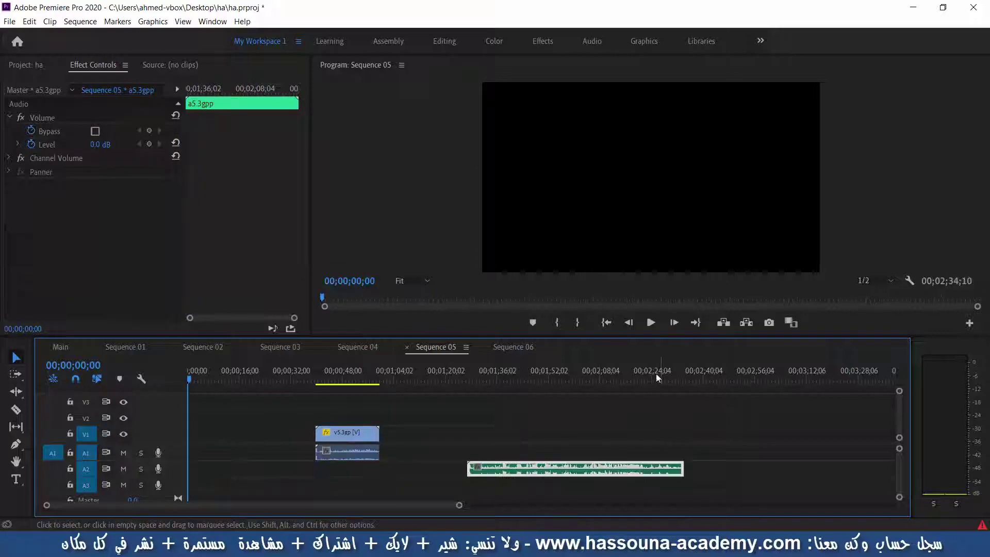
pyautogui.click(604, 380)
pyautogui.moveTo(605, 379); pyautogui.dragTo(505, 380)
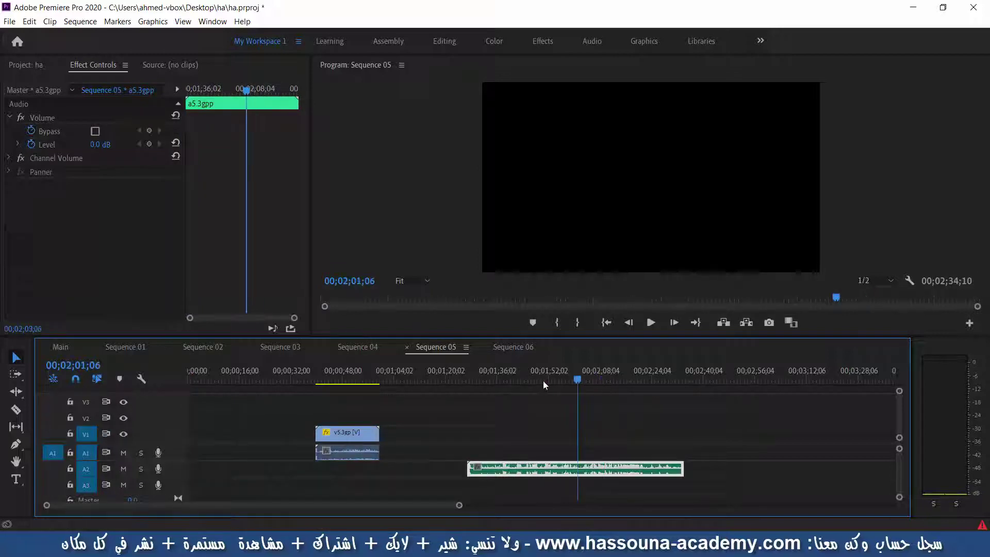
pyautogui.click(653, 323)
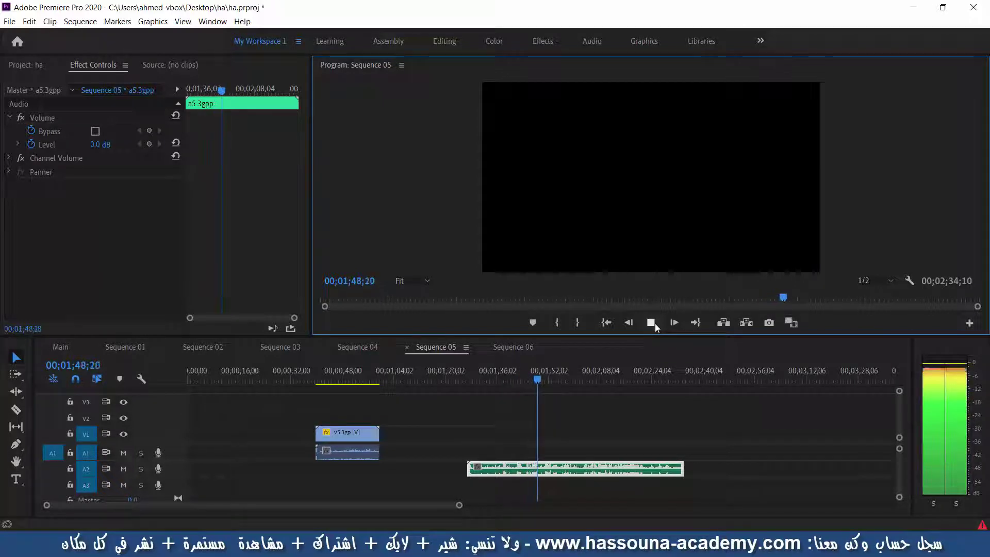
pyautogui.click(655, 324)
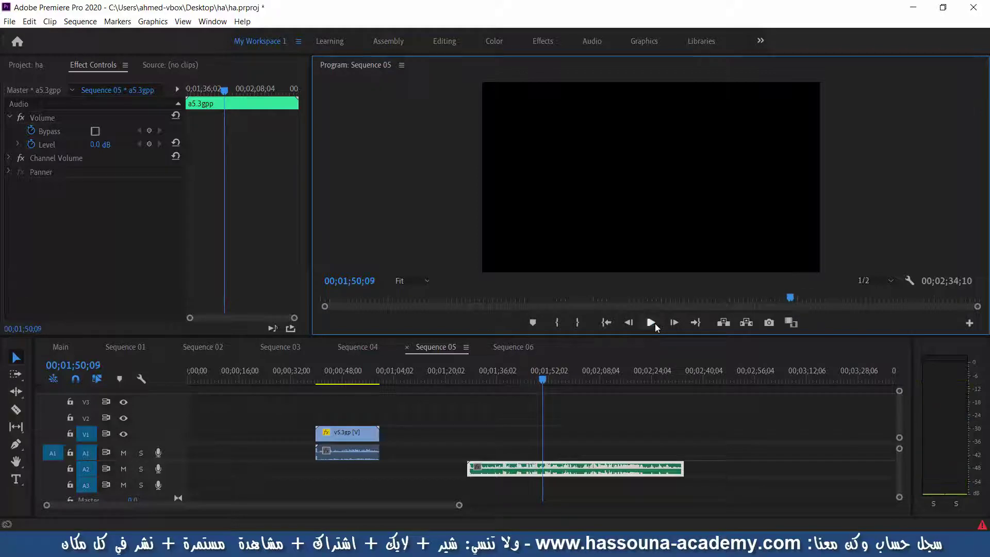
pyautogui.click(593, 379)
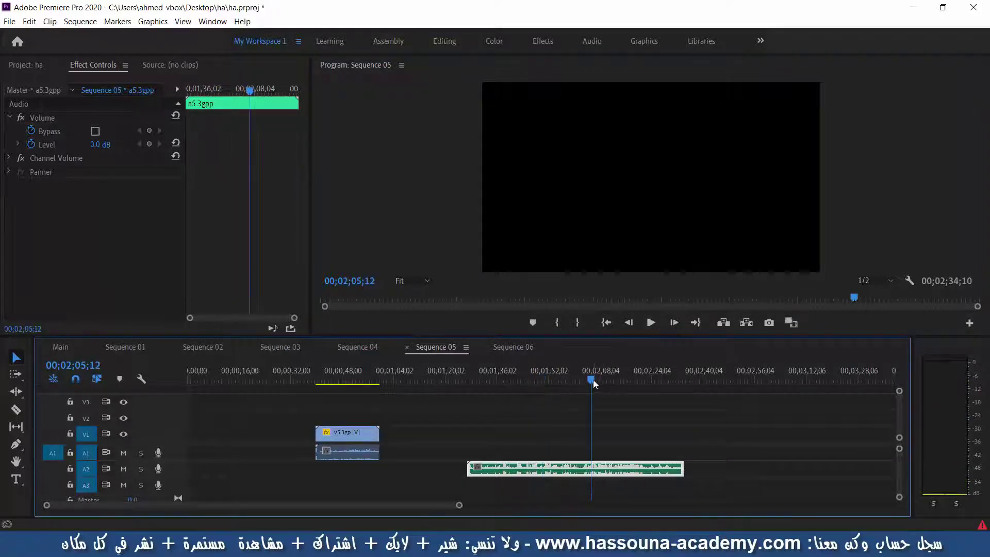
pyautogui.click(581, 380)
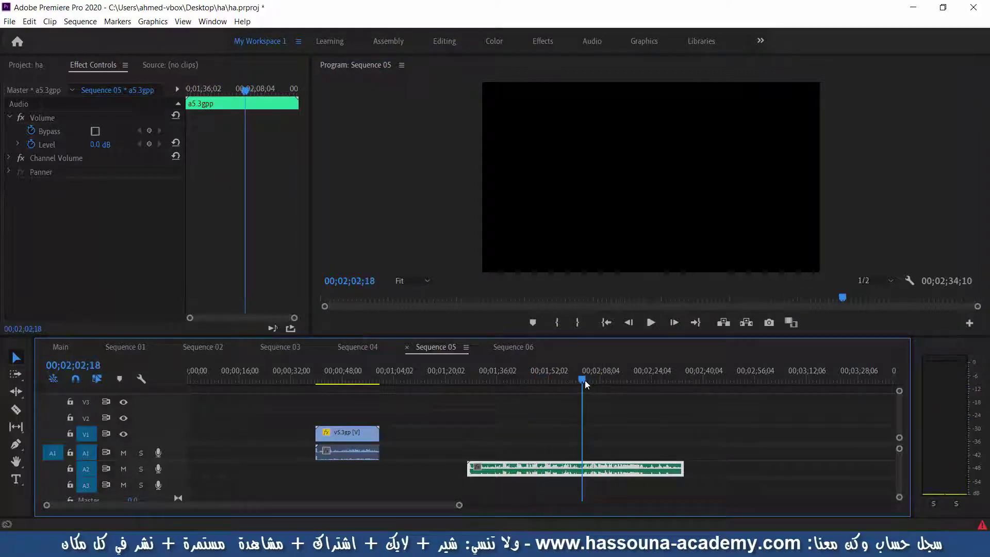
pyautogui.click(650, 322)
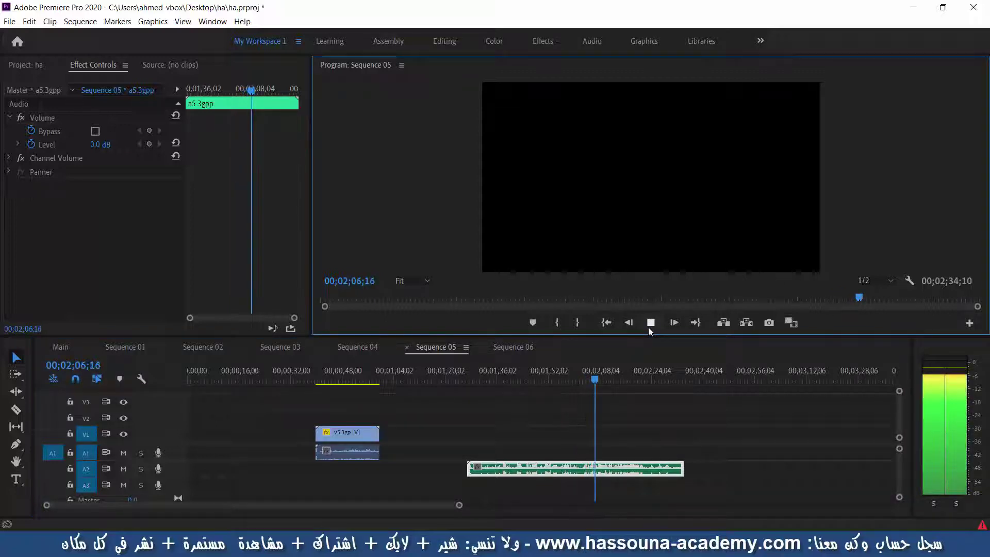
pyautogui.click(648, 327)
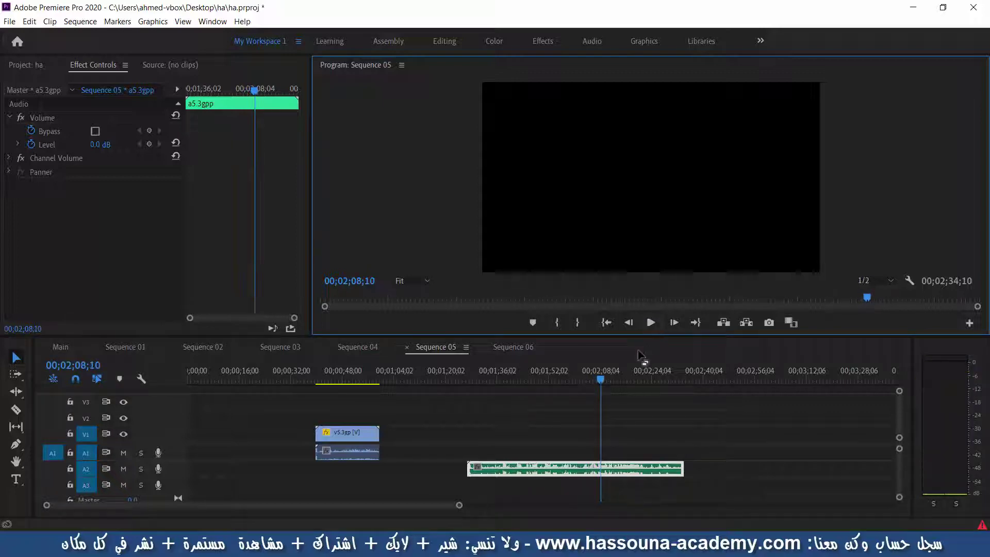
pyautogui.moveTo(600, 379); pyautogui.dragTo(579, 380)
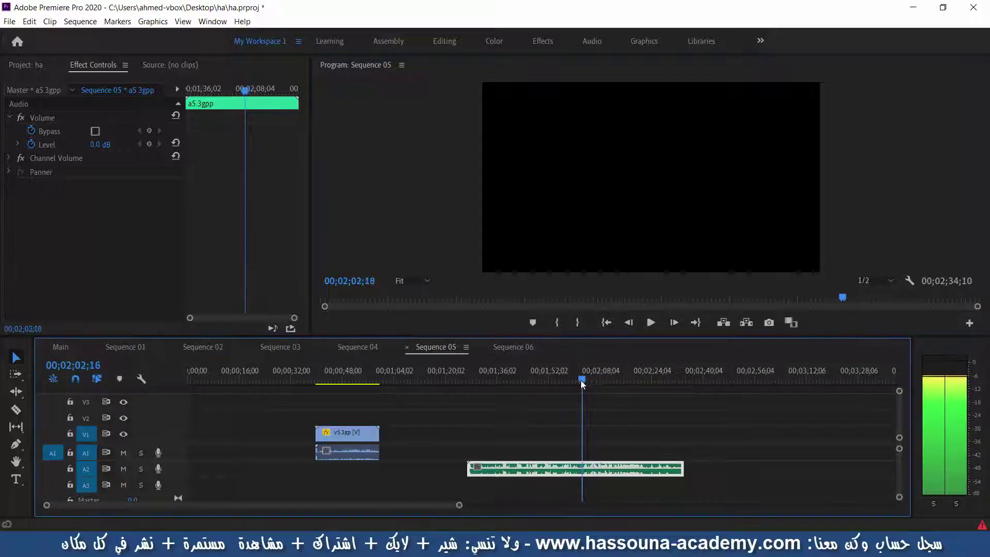
pyautogui.click(652, 322)
pyautogui.click(653, 321)
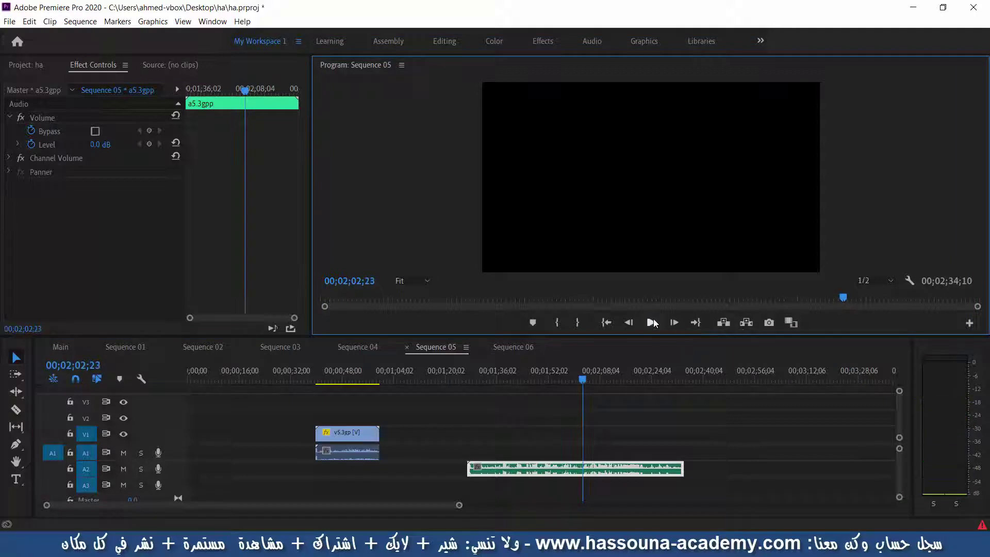
pyautogui.press('Left')
pyautogui.press('Left')
pyautogui.press('Left')
pyautogui.press('Left')
pyautogui.press('Left')
pyautogui.press('Left')
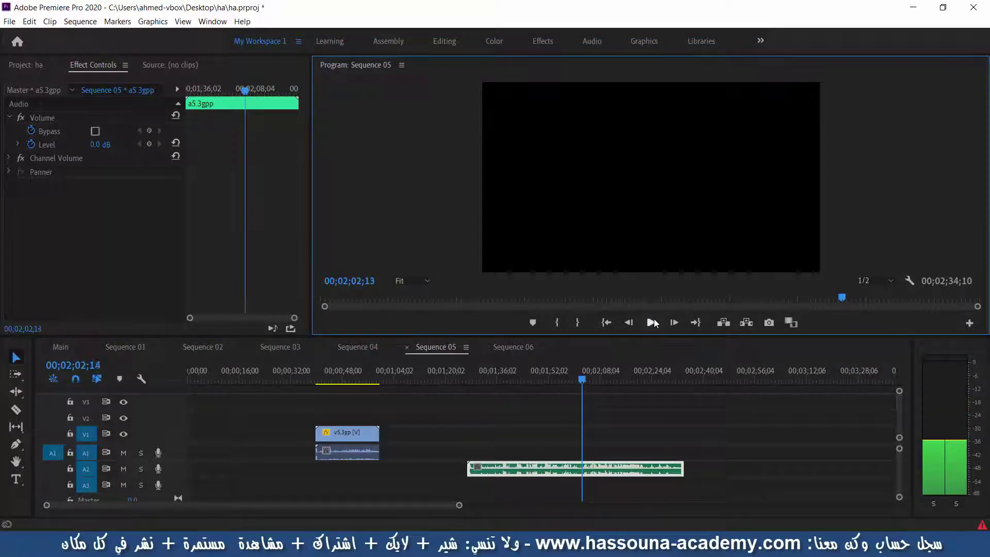
pyautogui.press('Left')
pyautogui.press('Left')
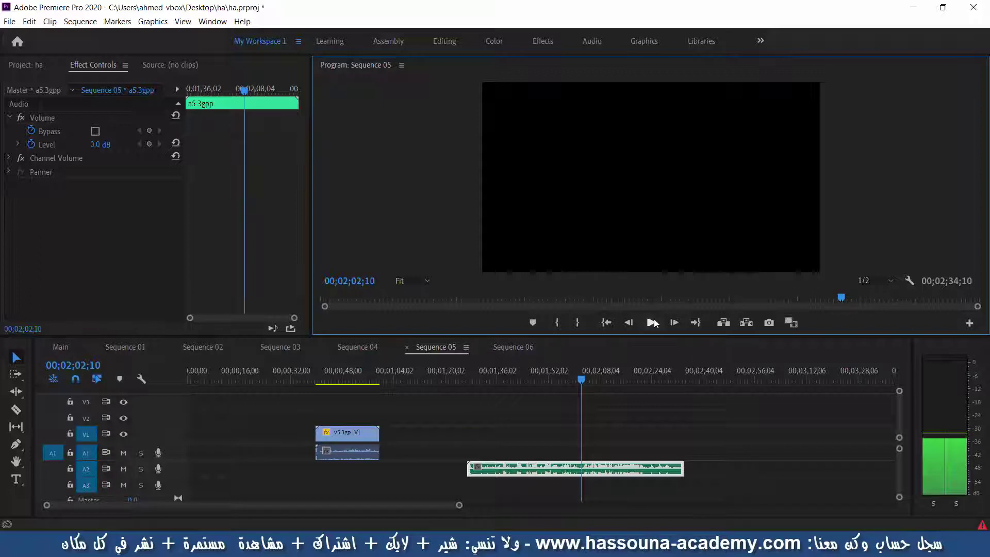
pyautogui.press('Left')
pyautogui.press('Left')
pyautogui.press('Left')
pyautogui.press('Left')
pyautogui.press('Left')
pyautogui.press('Left')
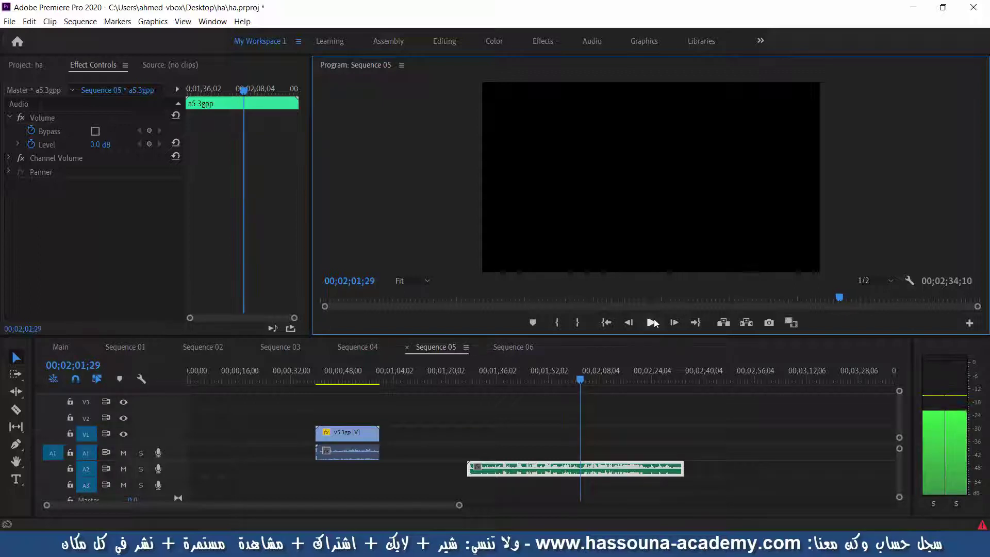
# Split the A2 music at the playhead, delete the opening part, and move the rest beside v5.3gp
pyautogui.click(671, 341)
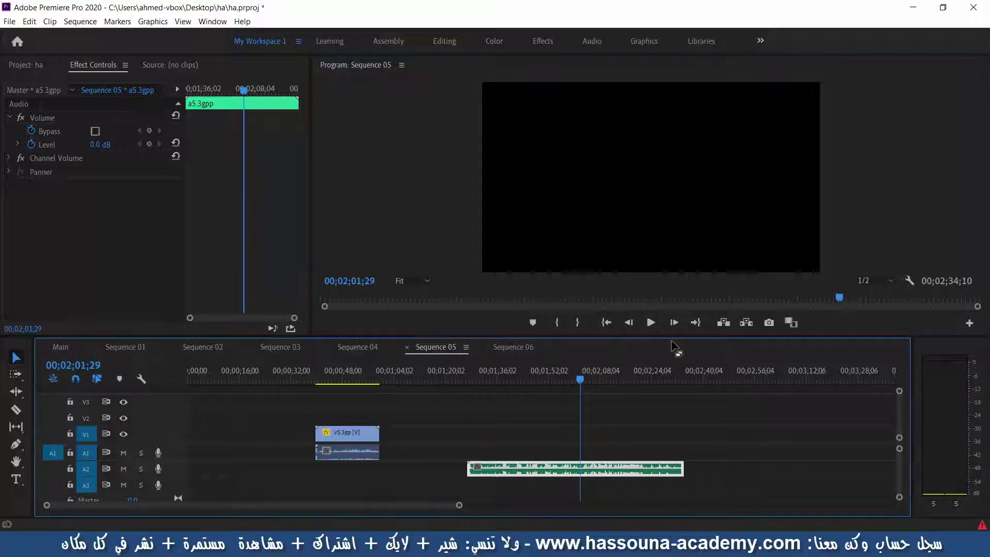
pyautogui.hotkey('ctrl', 'k')
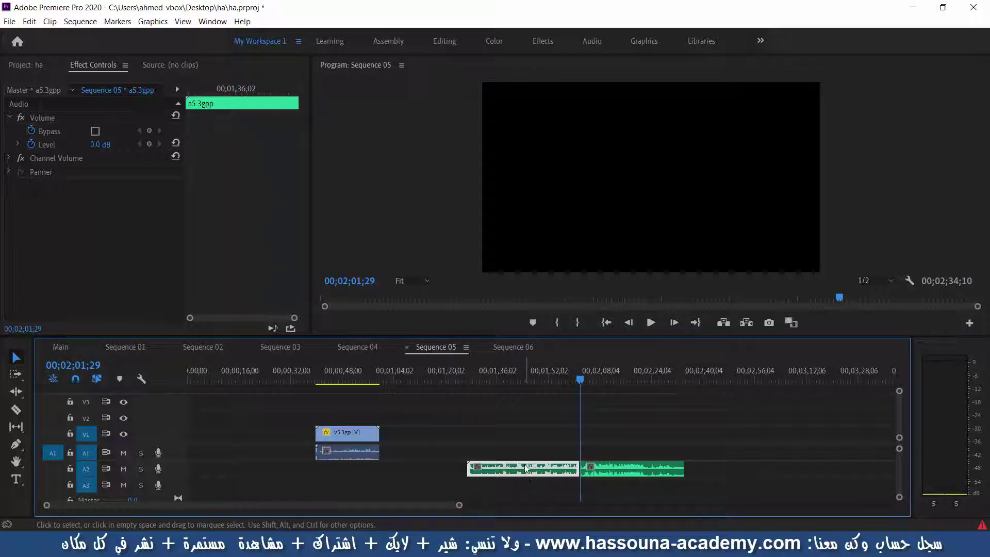
pyautogui.press('Delete')
pyautogui.moveTo(628, 477); pyautogui.dragTo(376, 471)
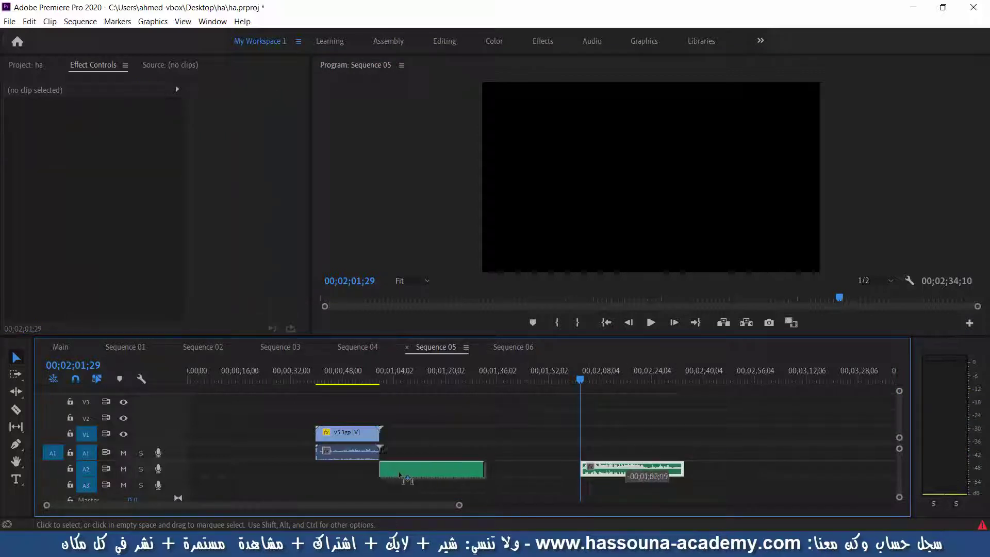
# Shift the music slightly later and play from just before the video to check sync
pyautogui.click(322, 382)
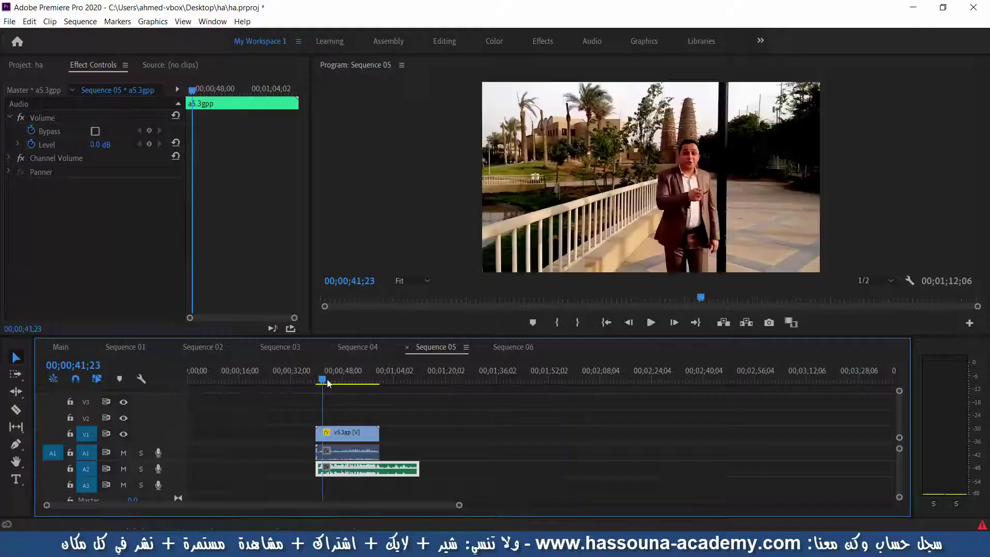
pyautogui.moveTo(353, 471); pyautogui.dragTo(404, 471)
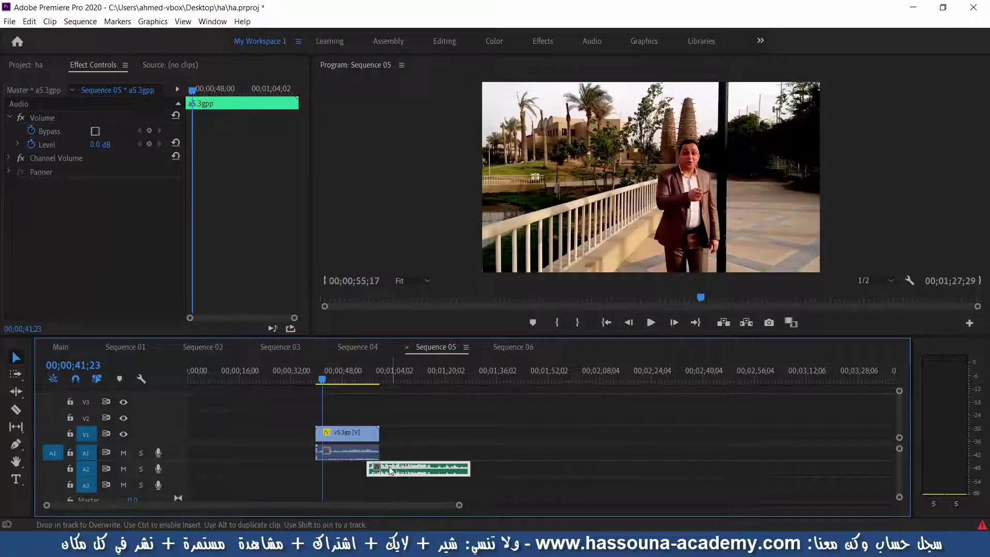
pyautogui.press('=')
pyautogui.press('=')
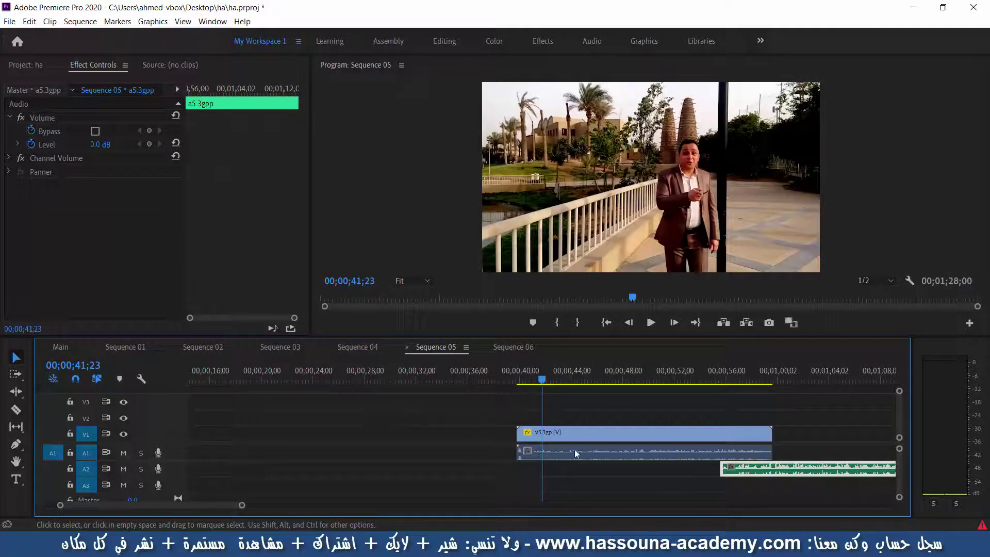
pyautogui.click(513, 380)
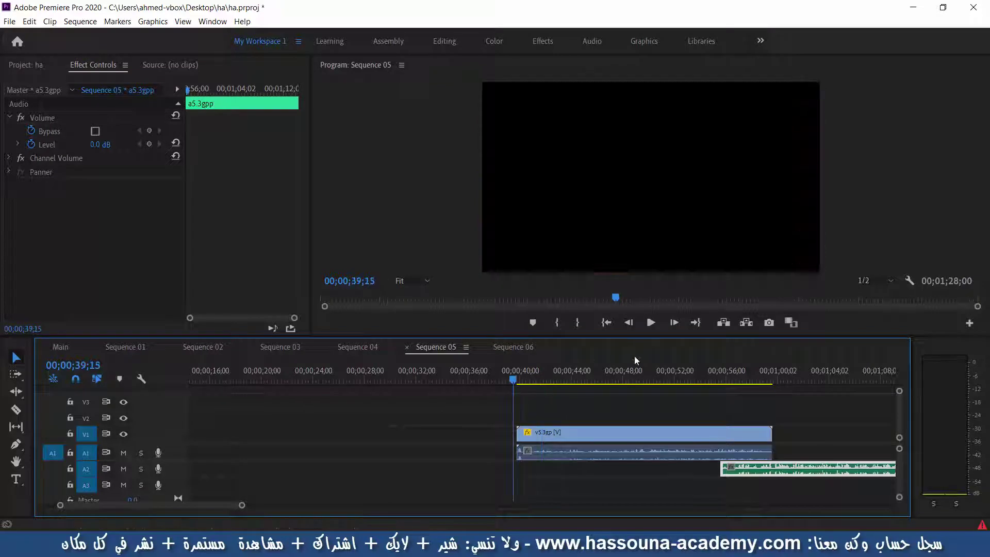
pyautogui.click(652, 322)
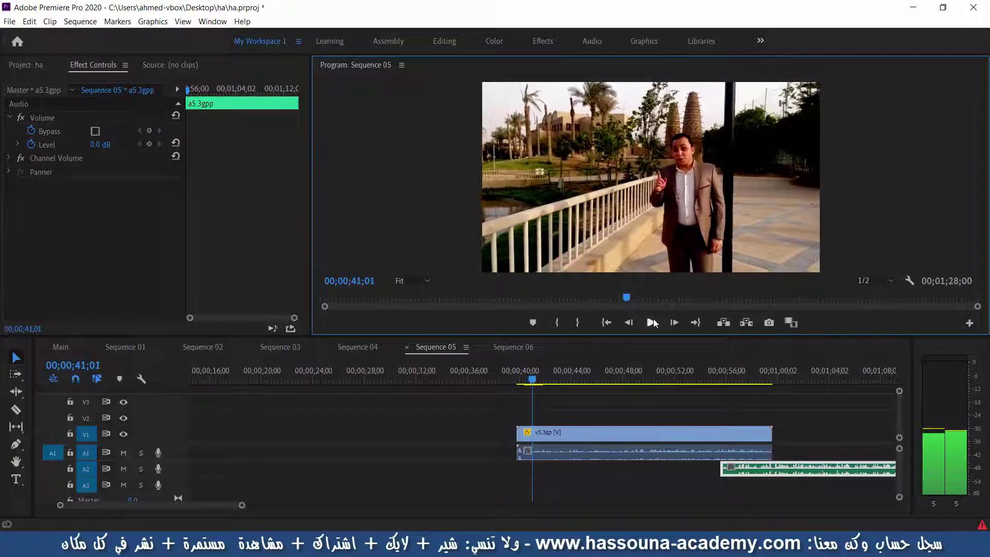
# Move the A2 music left and nudge it to match the v5.3gp start
pyautogui.moveTo(743, 470); pyautogui.dragTo(539, 473)
pyautogui.press('=')
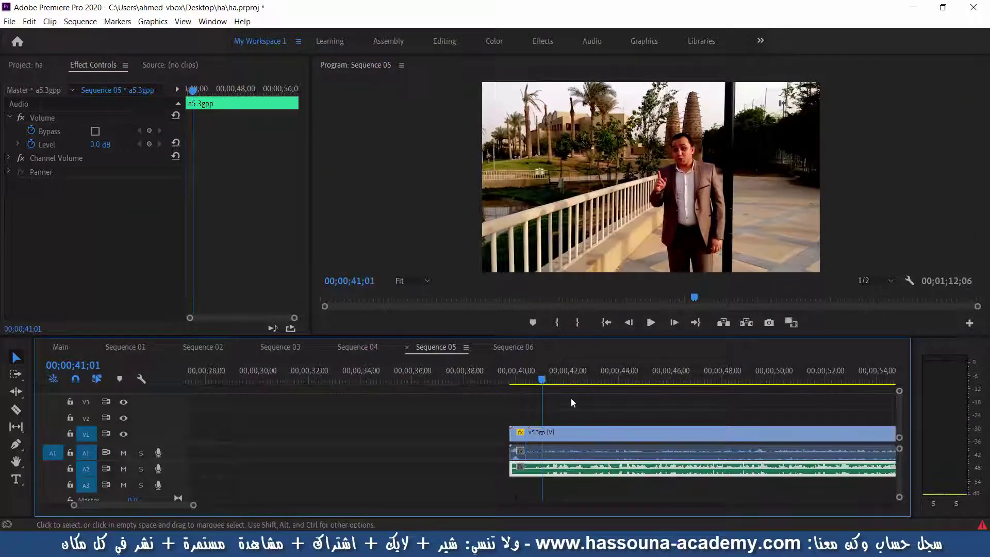
pyautogui.press('=')
pyautogui.press('=')
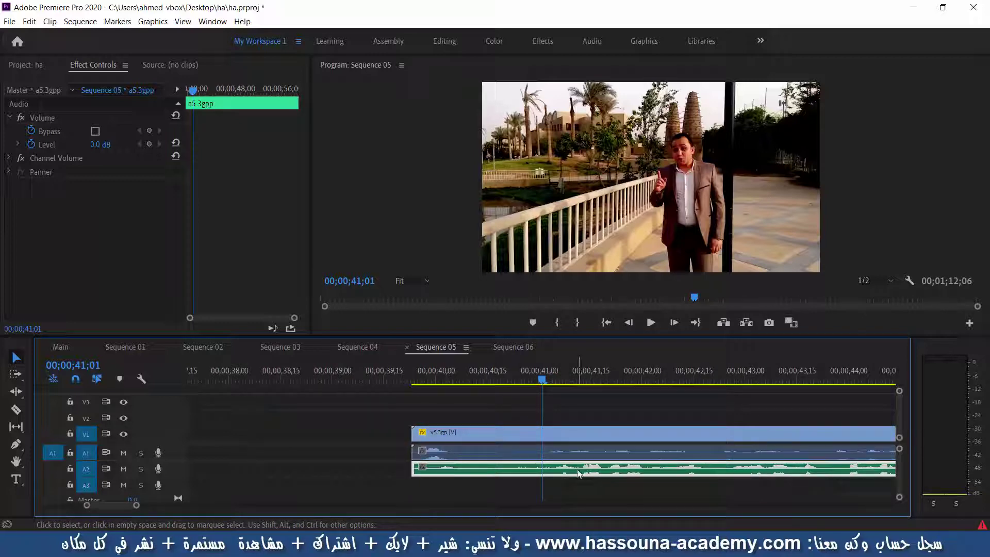
pyautogui.moveTo(577, 469); pyautogui.dragTo(570, 469)
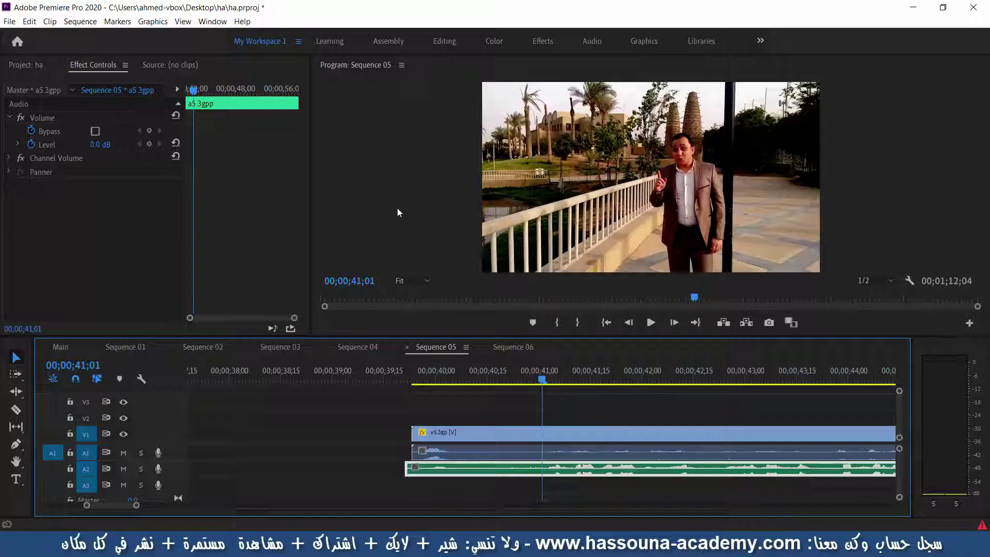
# Preview Sequence 05 full-window, then return to the clip start in the timeline
pyautogui.press('`')
pyautogui.press('space')
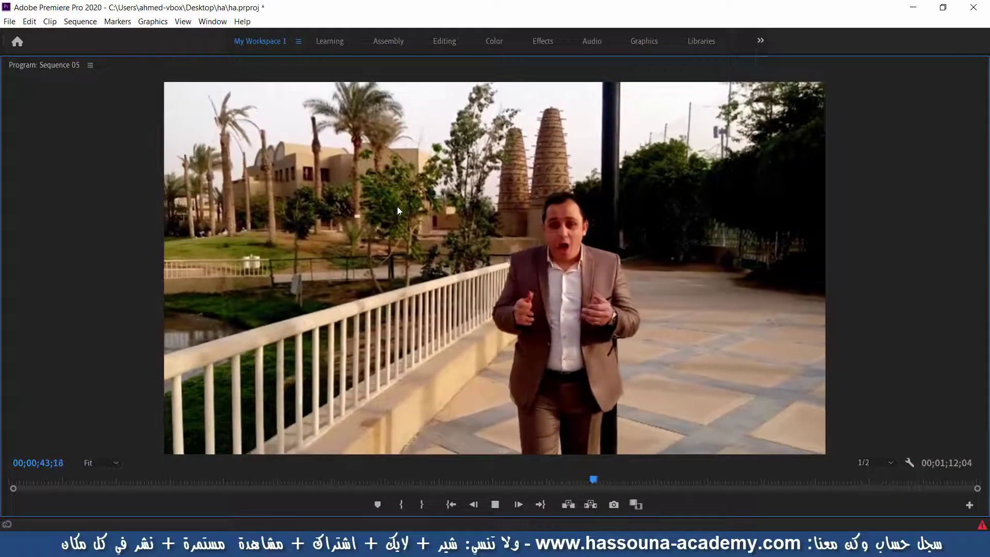
pyautogui.press('space')
pyautogui.press('`')
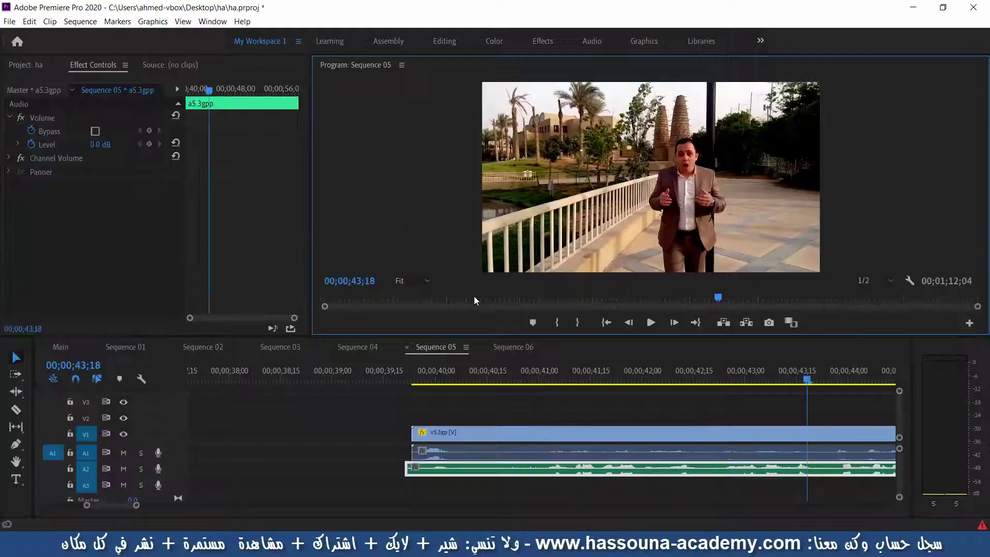
pyautogui.press('Up')
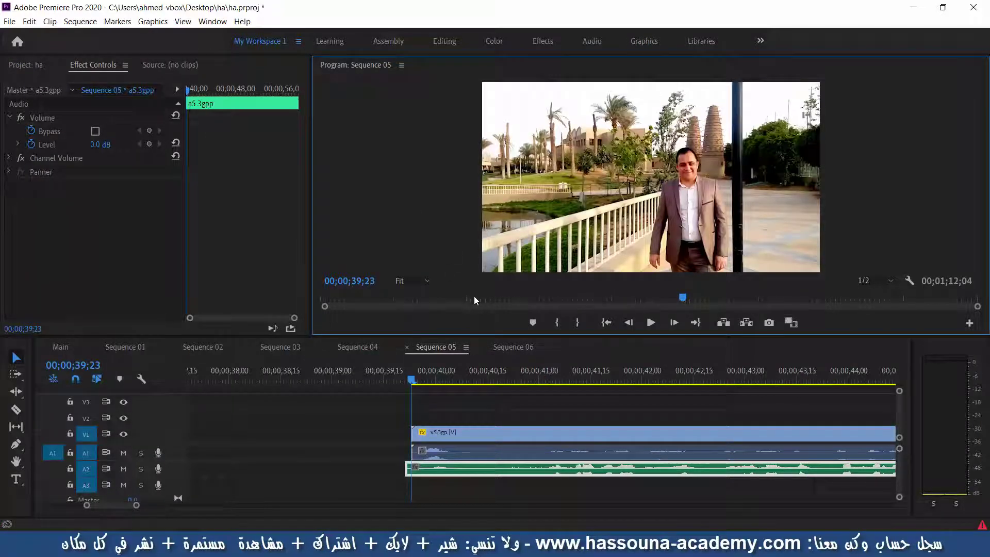
pyautogui.click(737, 353)
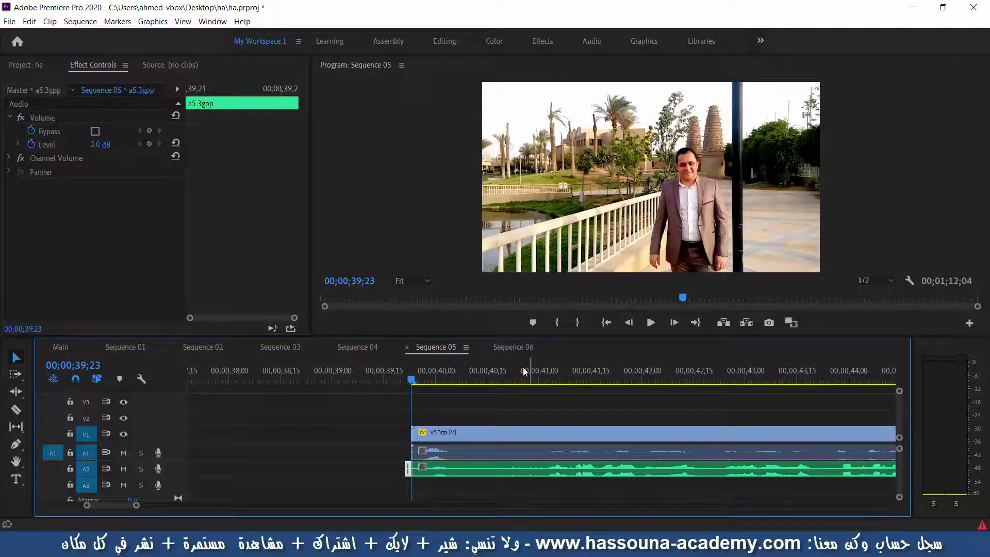
# Delete the leftover music sliver and the leading gap so Sequence 05 starts at zero
pyautogui.press('=')
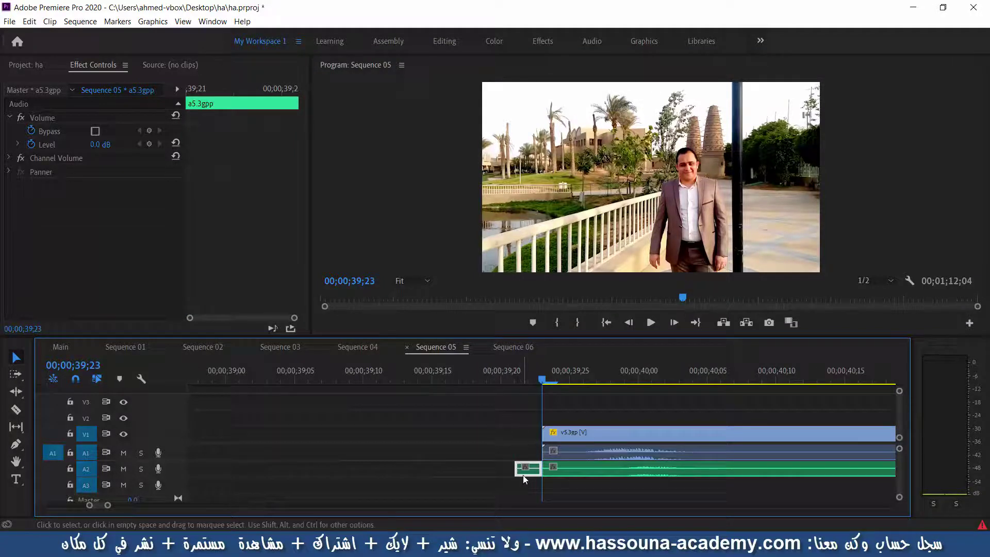
pyautogui.press('Delete')
pyautogui.click(514, 437)
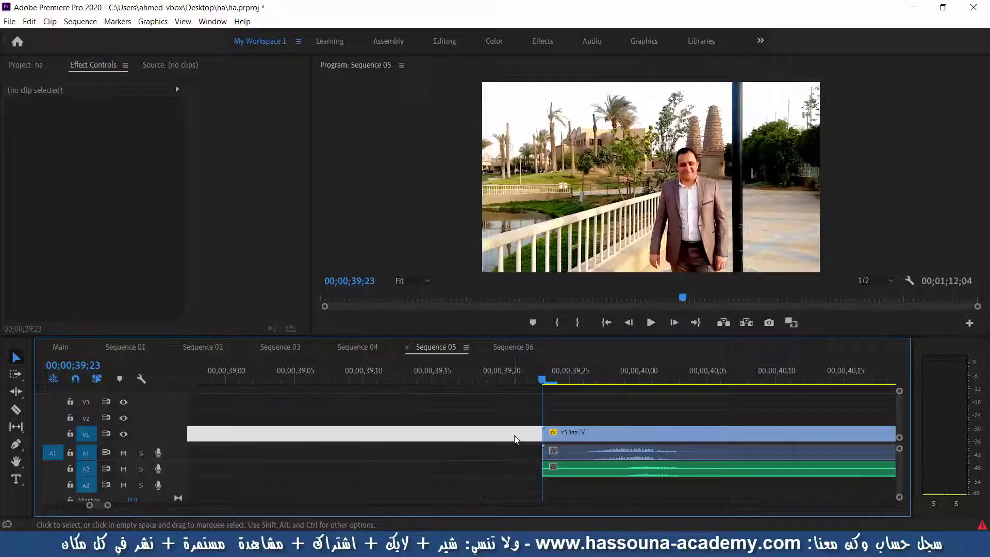
pyautogui.press('Delete')
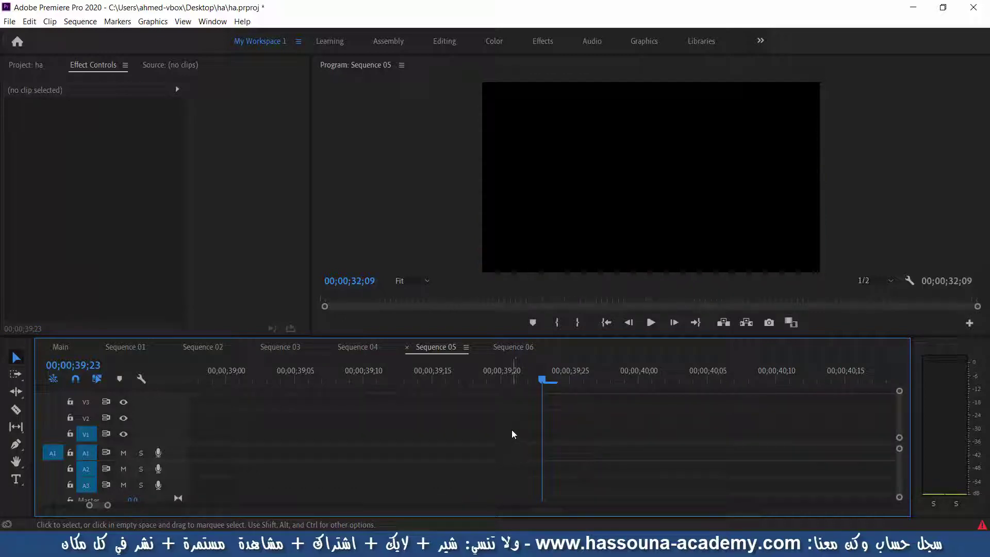
pyautogui.press('-')
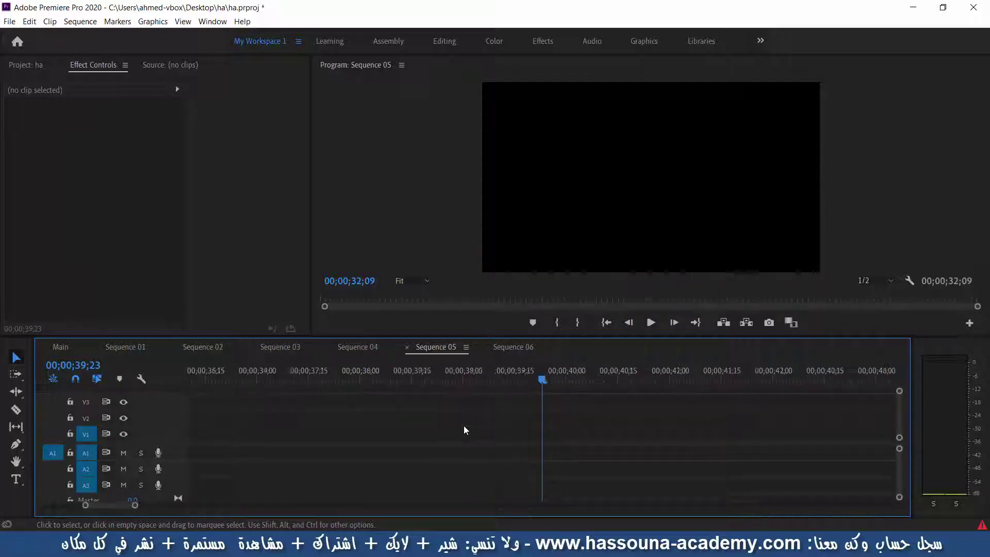
pyautogui.press('-')
pyautogui.press('-')
pyautogui.press('-')
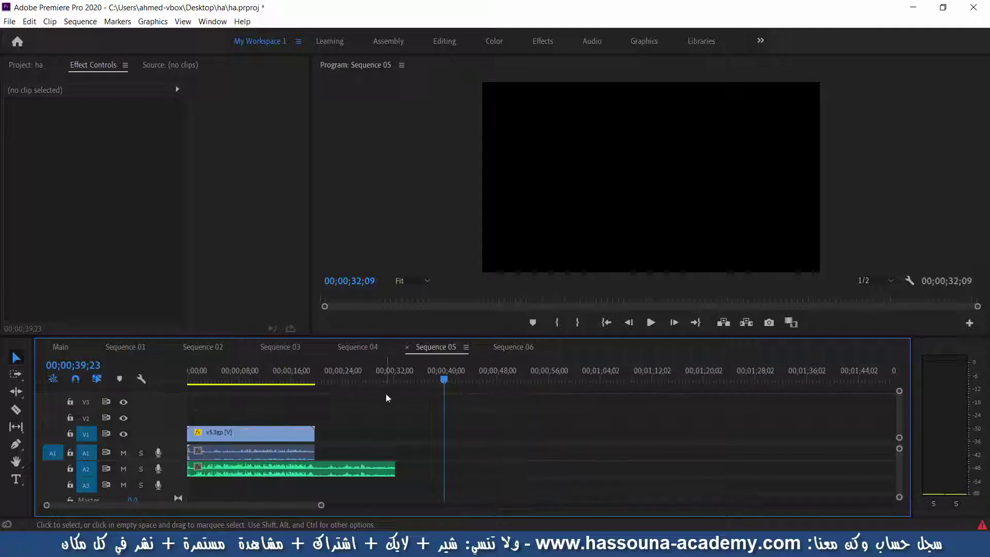
# Trim the music at the video's end and delete v5.3gp's original A1 audio
pyautogui.press('Up')
pyautogui.press('Up')
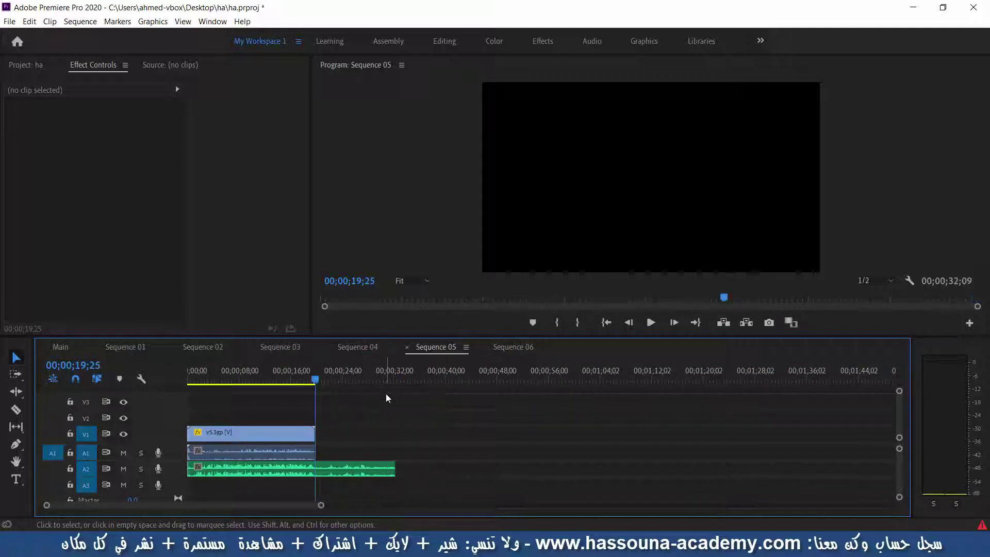
pyautogui.hotkey('ctrl', 'k')
pyautogui.click(384, 471)
pyautogui.press('Delete')
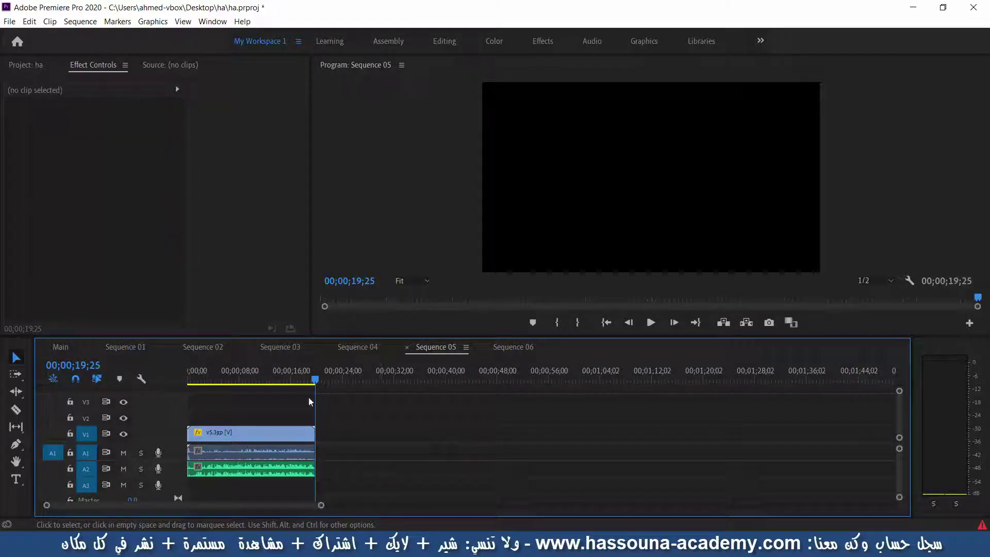
pyautogui.click(289, 432)
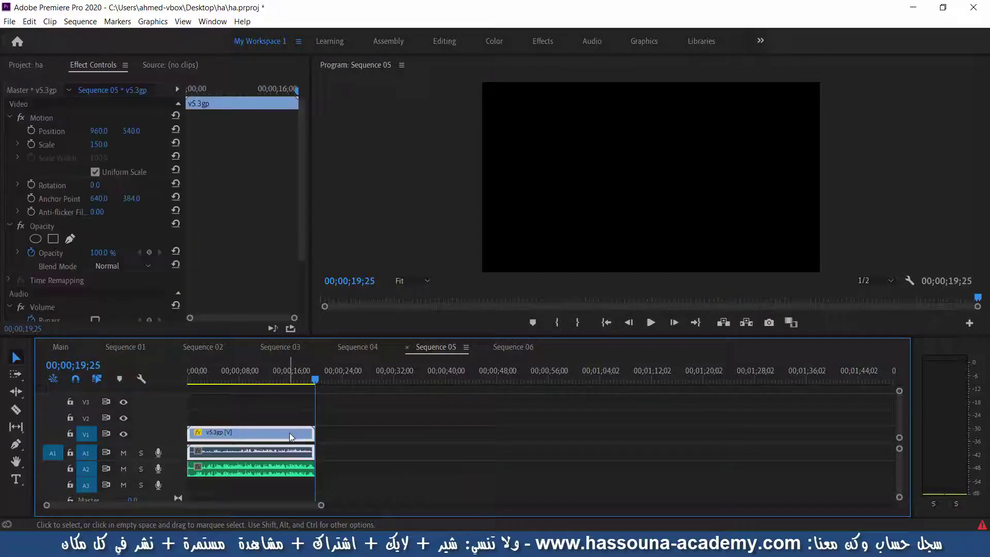
pyautogui.click(289, 450)
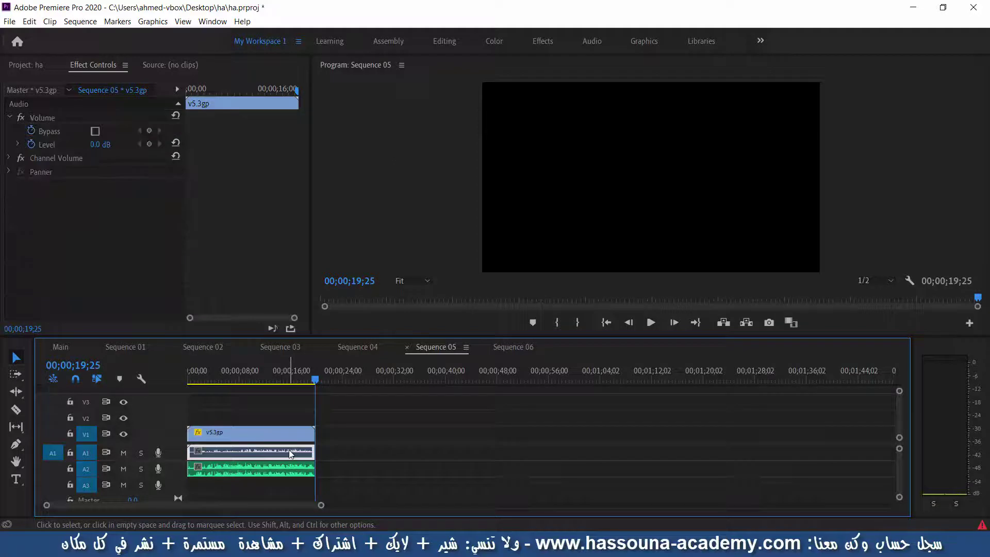
pyautogui.press('Delete')
# Link the music to v5.3gp, move it up to A1, and save
pyautogui.moveTo(297, 422); pyautogui.dragTo(253, 504)
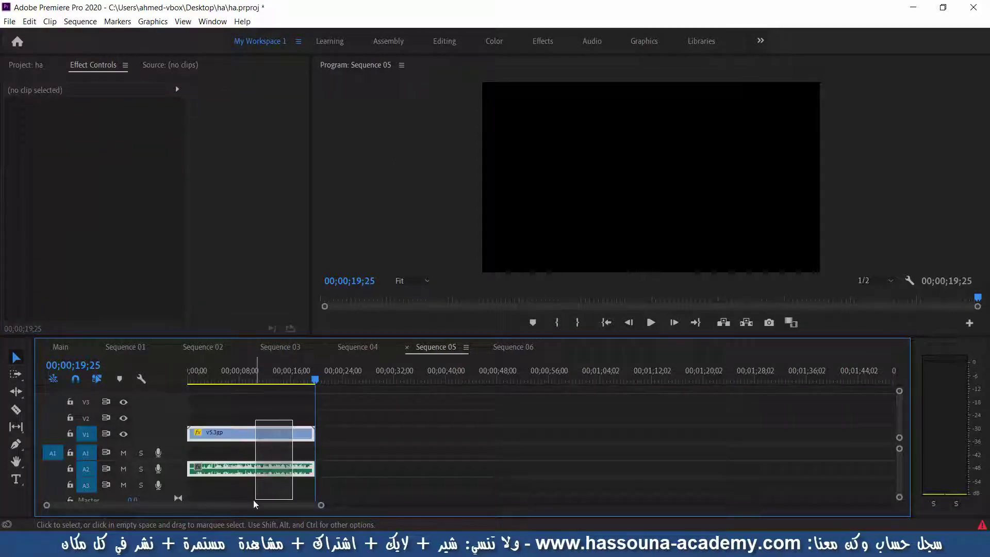
pyautogui.hotkey('ctrl', 'l')
pyautogui.hotkey('ctrl', 's')
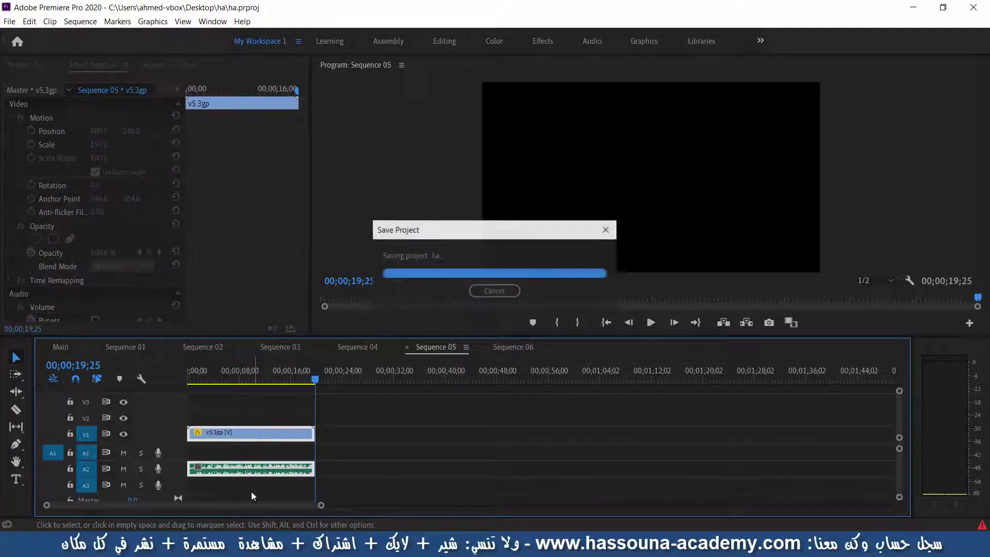
pyautogui.click(252, 450)
pyautogui.moveTo(258, 461); pyautogui.dragTo(263, 447)
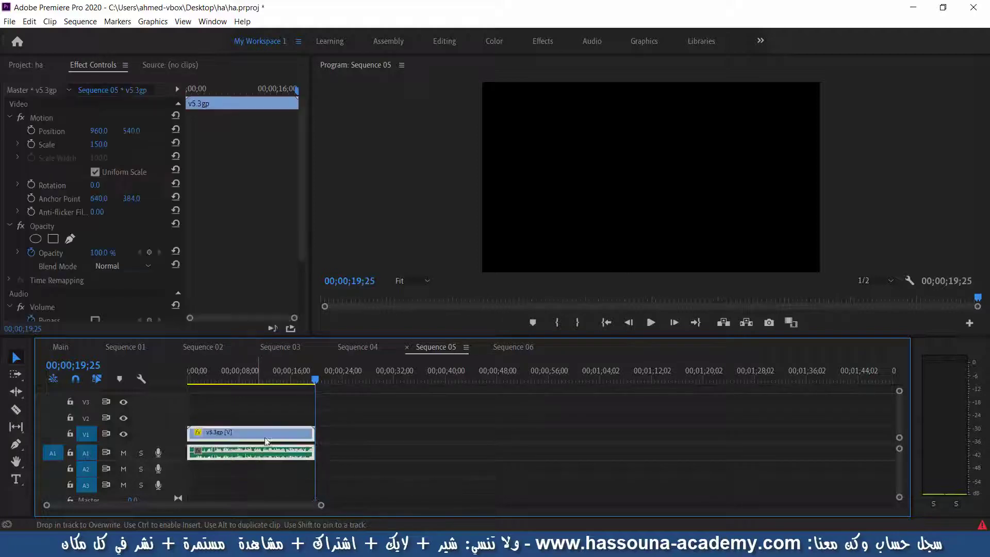
pyautogui.click(272, 413)
pyautogui.hotkey('ctrl', 's')
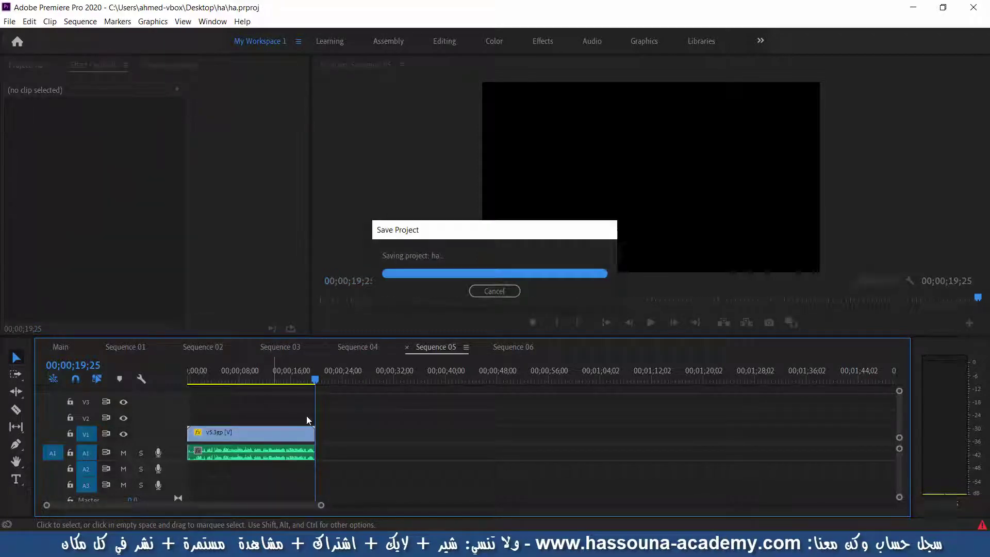
pyautogui.click(307, 382)
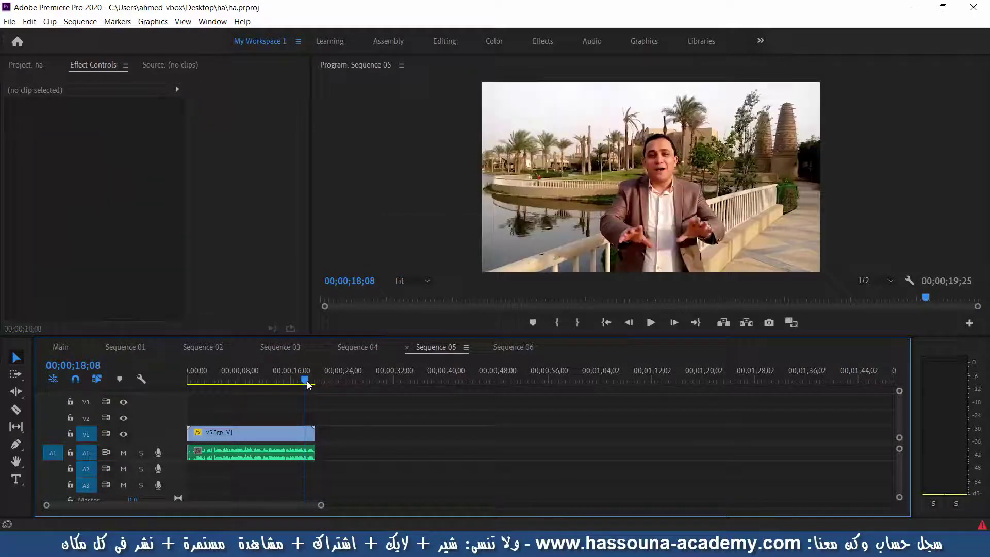
pyautogui.press('Home')
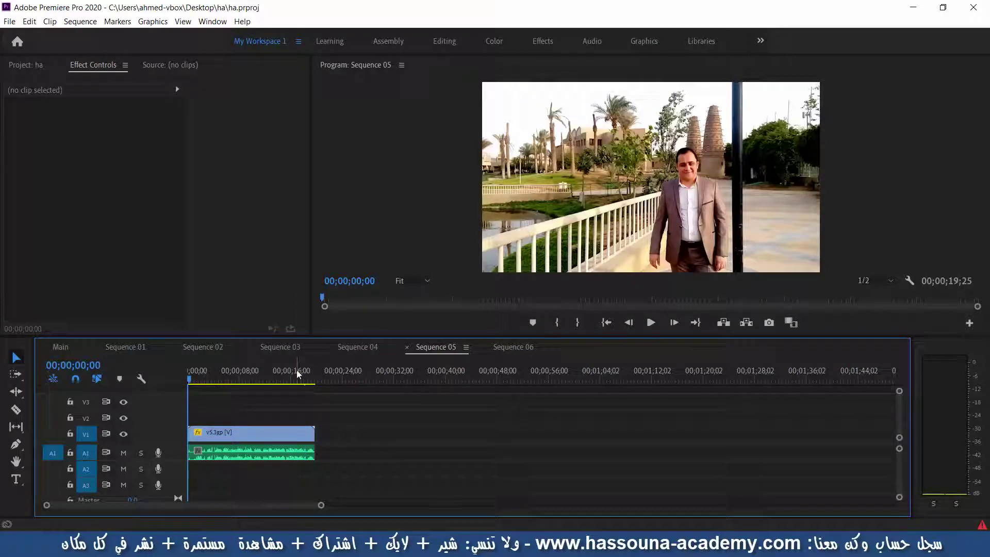
pyautogui.hotkey('ctrl', 's')
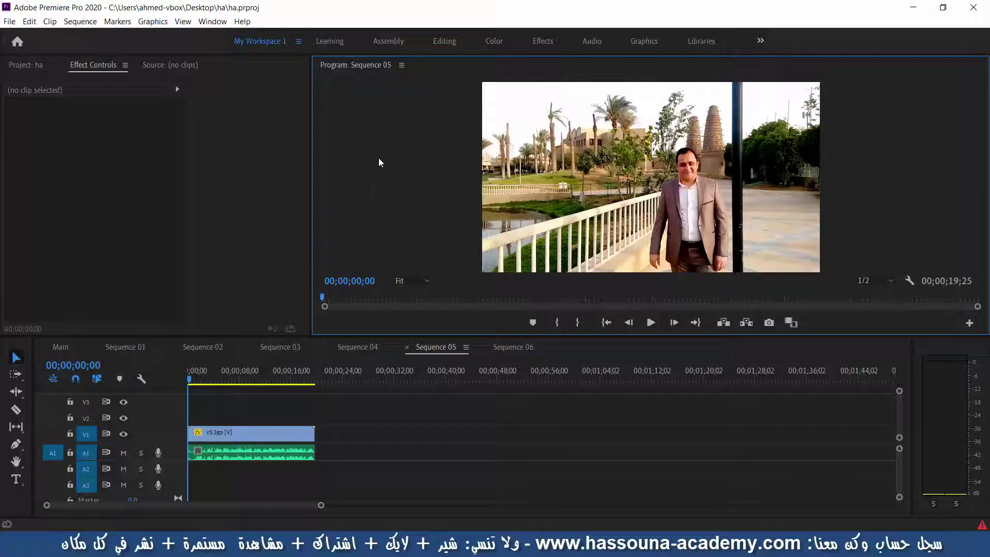
pyautogui.press('`')
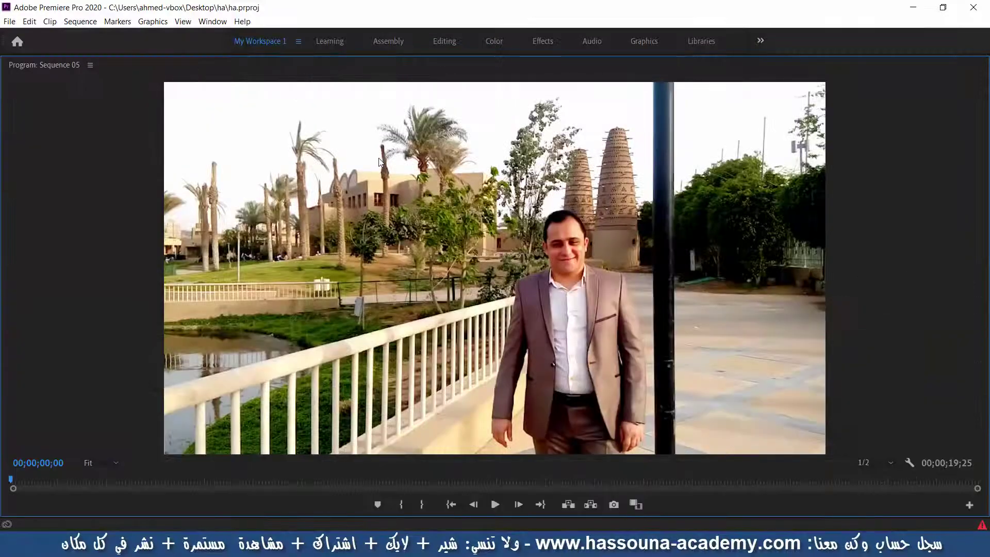
pyautogui.press('space')
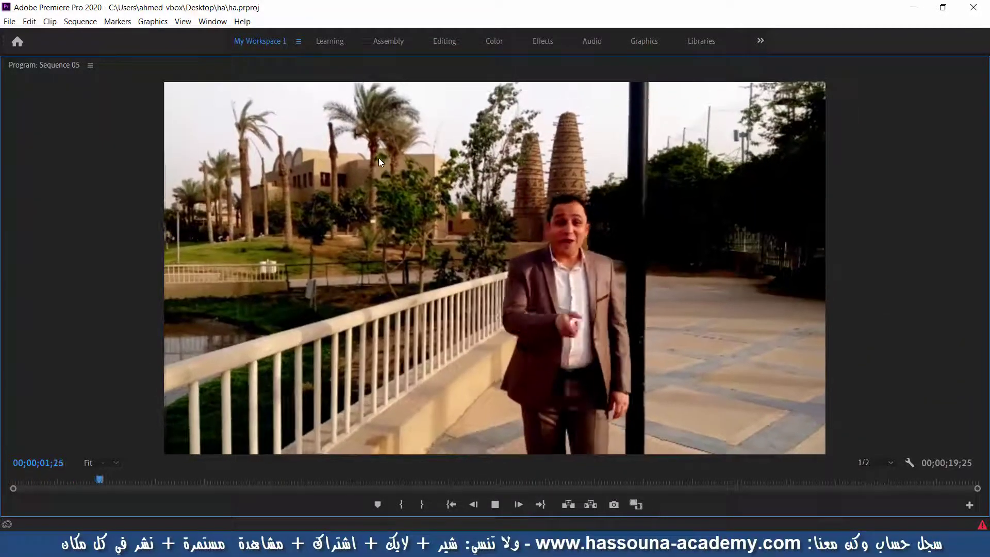
pyautogui.press('`')
pyautogui.press('space')
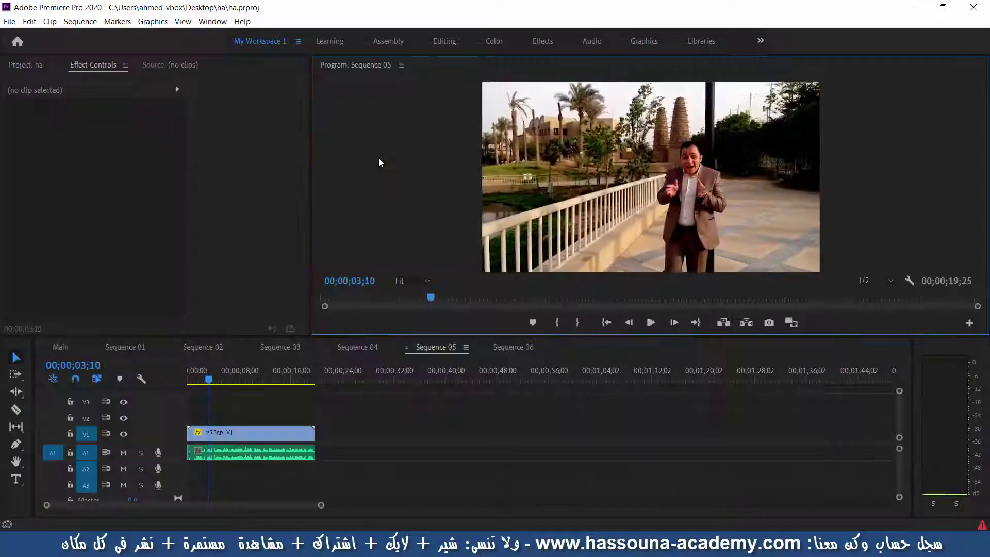
pyautogui.press('Home')
pyautogui.press('Right')
pyautogui.press('Right')
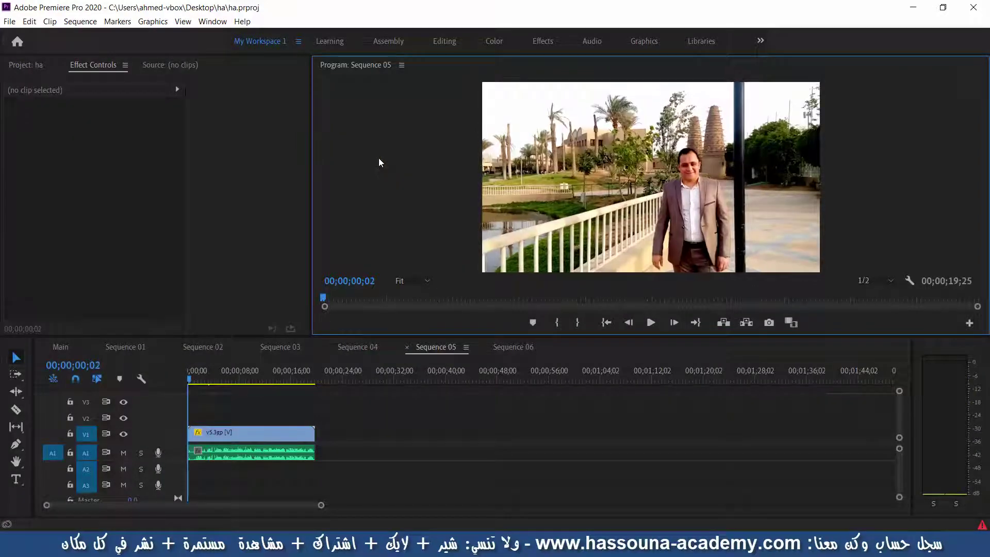
pyautogui.press('Right')
pyautogui.press('Right')
pyautogui.press('Right')
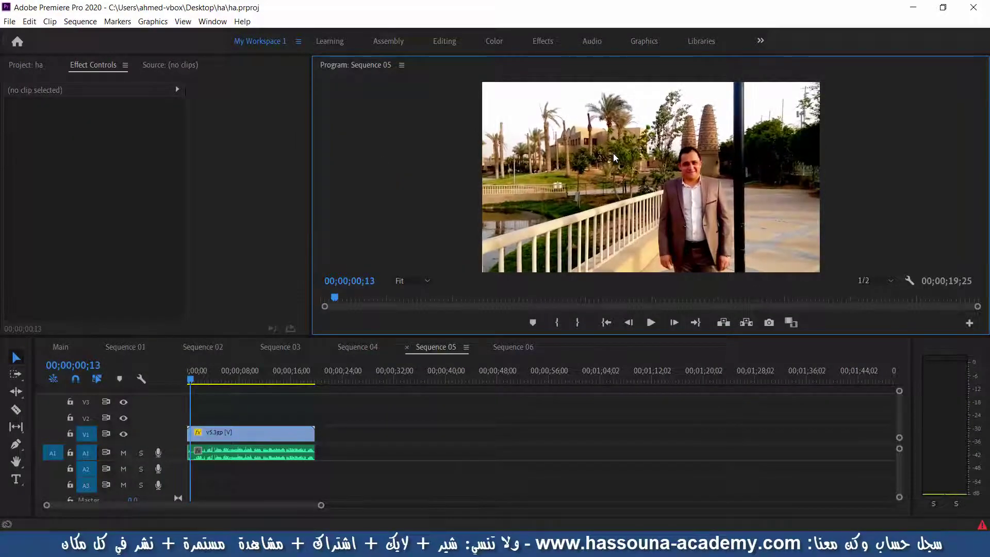
pyautogui.click(683, 352)
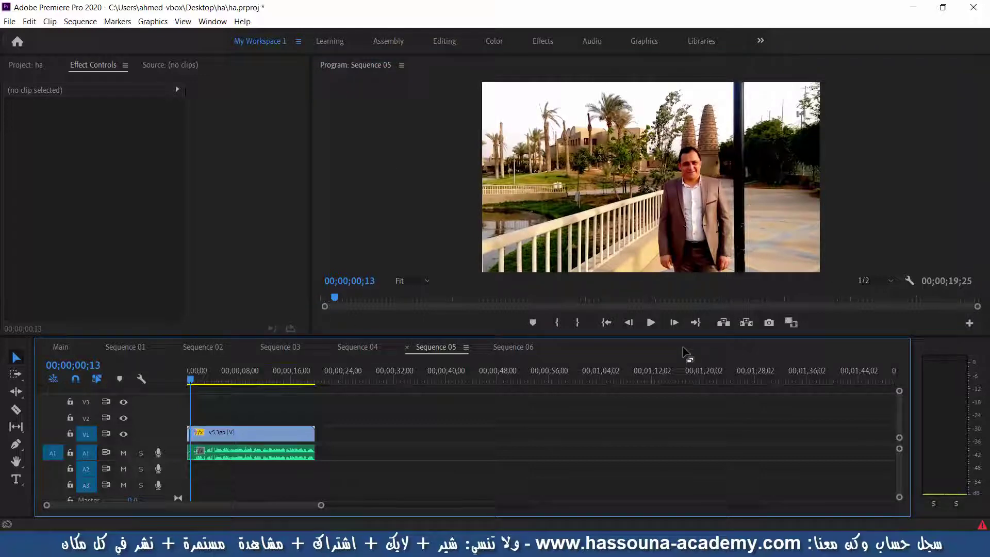
# Split Sequence 05's clip at 00;00;00;13 and ripple delete the 13-frame opening piece
pyautogui.press('=')
pyautogui.press('=')
pyautogui.press('=')
pyautogui.hotkey('ctrl', 'k')
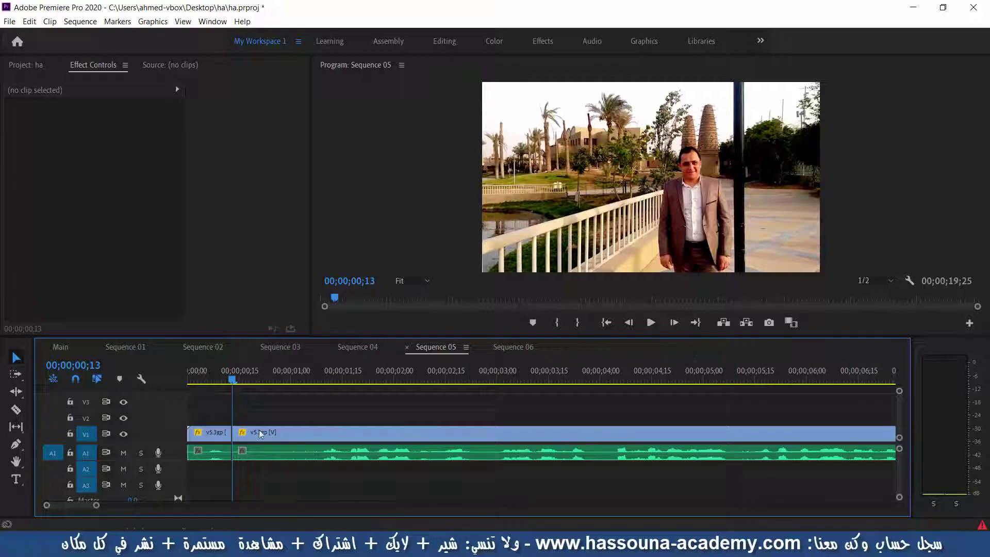
pyautogui.click(209, 438)
pyautogui.hotkey('shift', 'Delete')
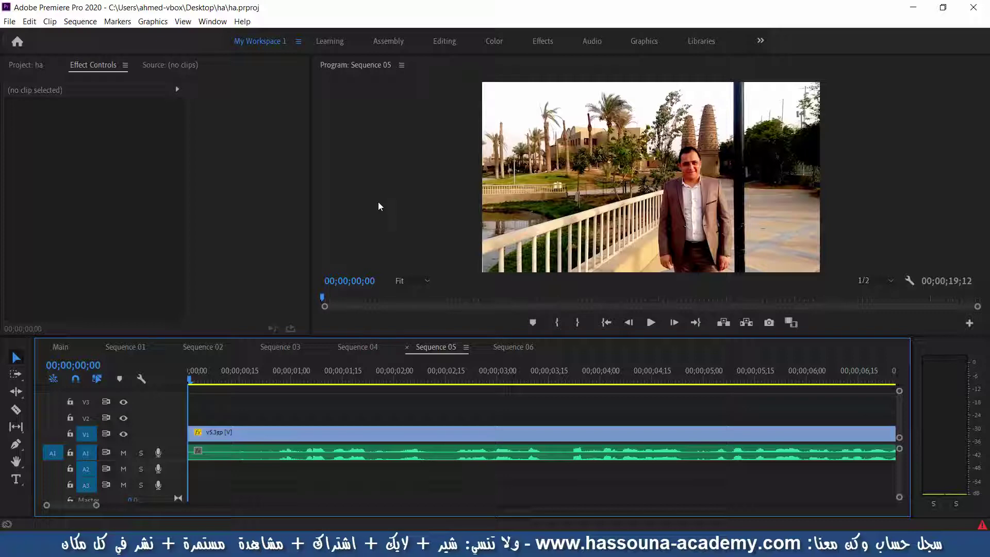
# Preview the trimmed Sequence 05 full-screen, save the project, and switch to Sequence 06
pyautogui.press('-')
pyautogui.press('-')
pyautogui.press('=')
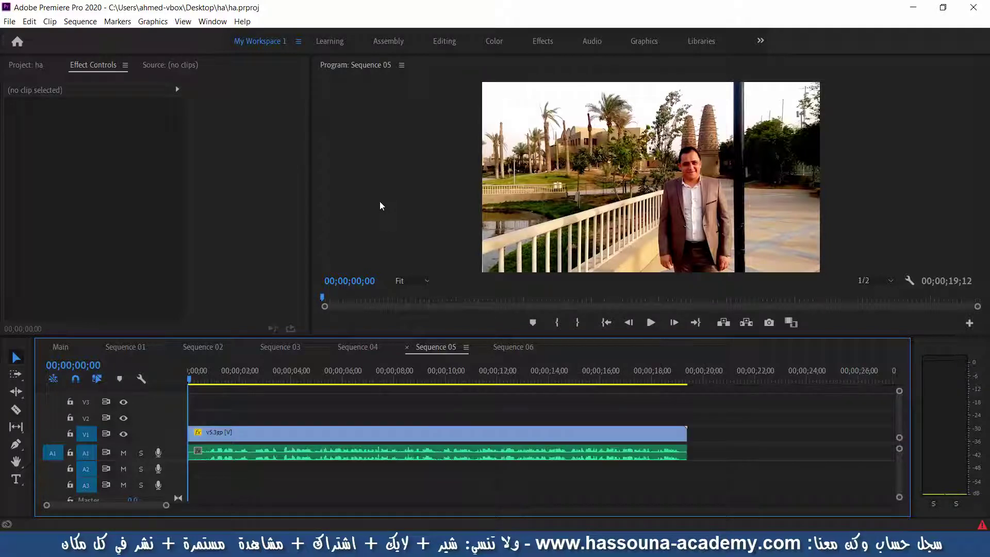
pyautogui.click(412, 151)
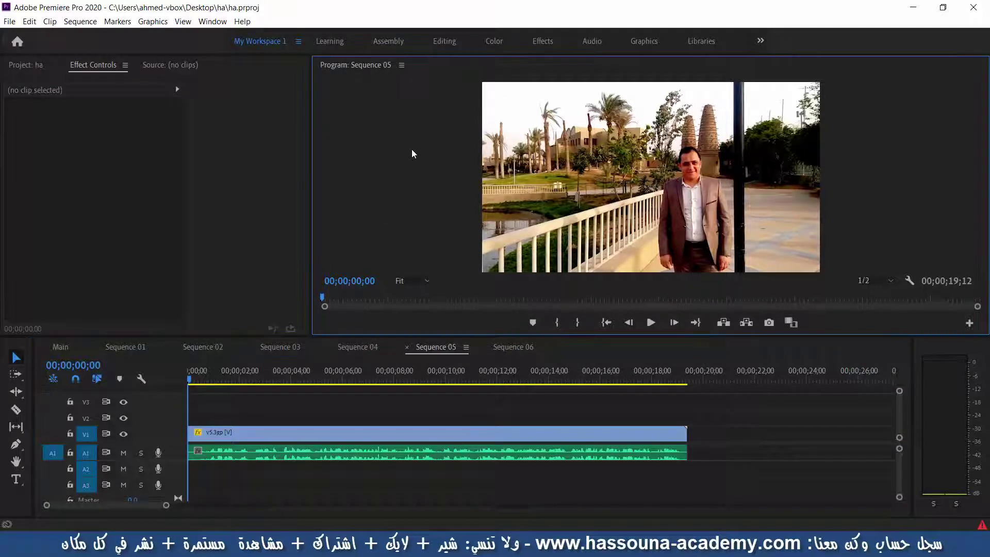
pyautogui.press('`')
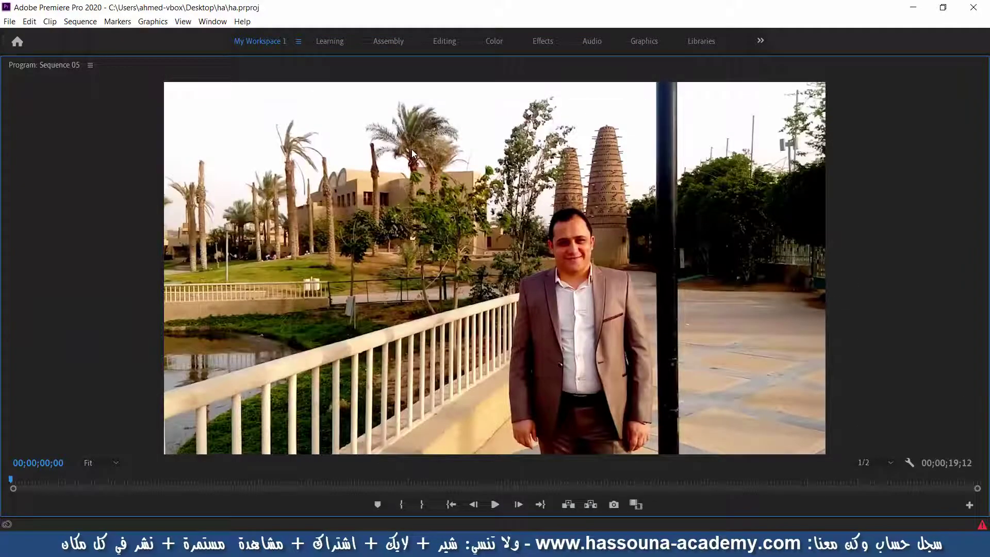
pyautogui.press('space')
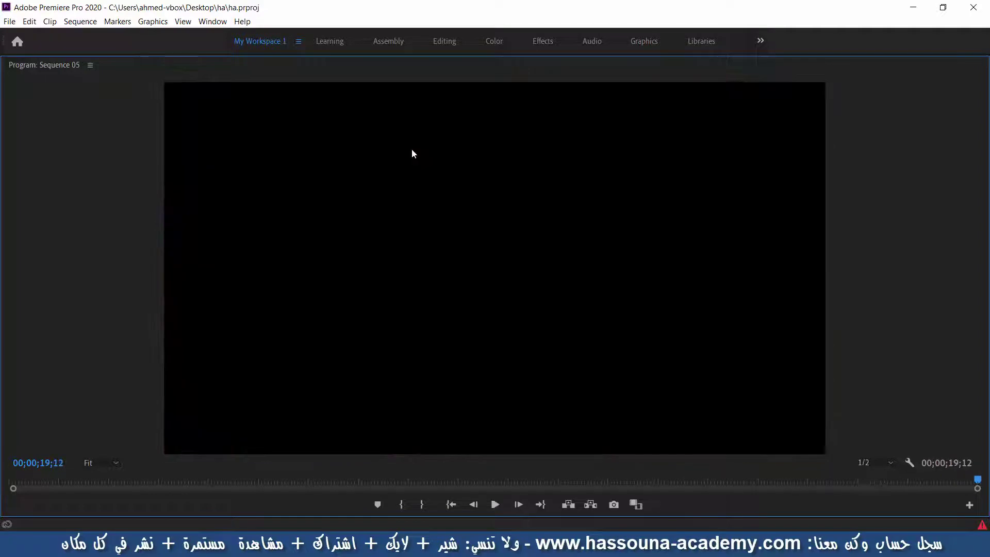
pyautogui.press('`')
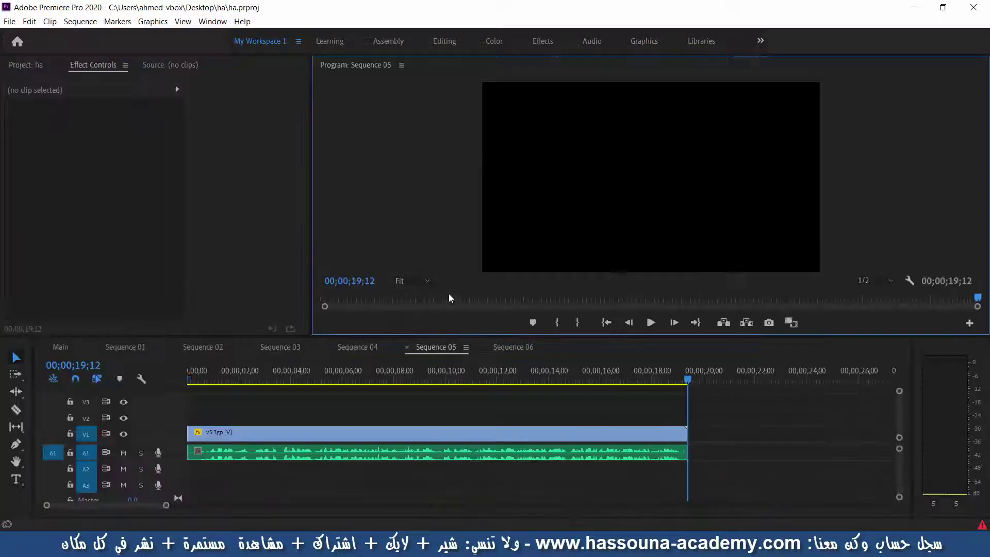
pyautogui.hotkey('ctrl', 's')
pyautogui.click(514, 351)
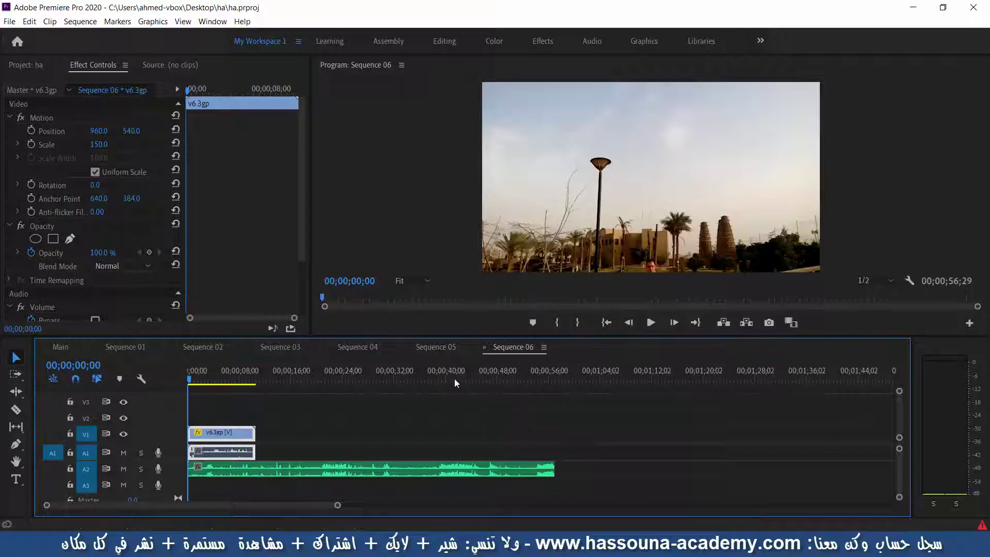
# Split Sequence 06's A2 music at 00;00;37;29 and delete the part before the cut
pyautogui.click(437, 378)
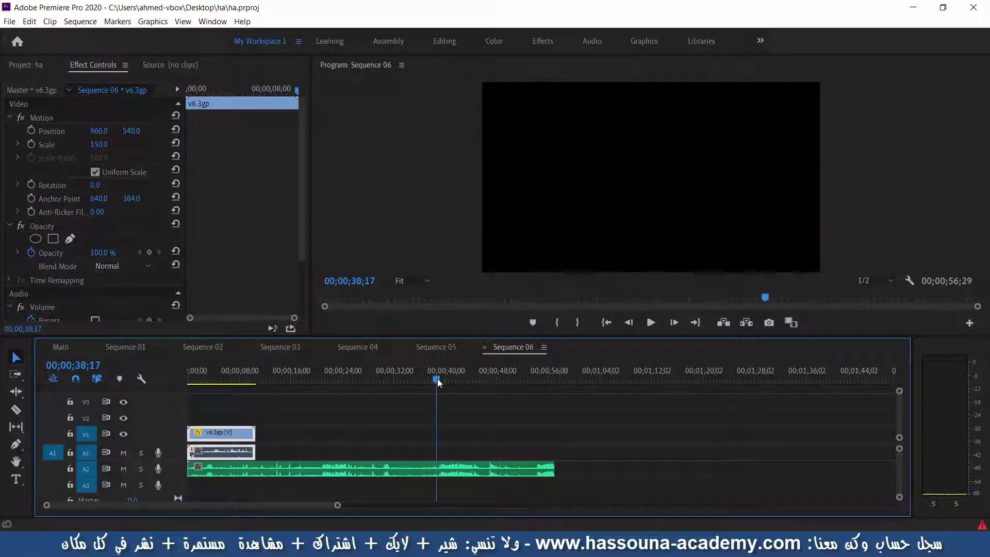
pyautogui.click(652, 322)
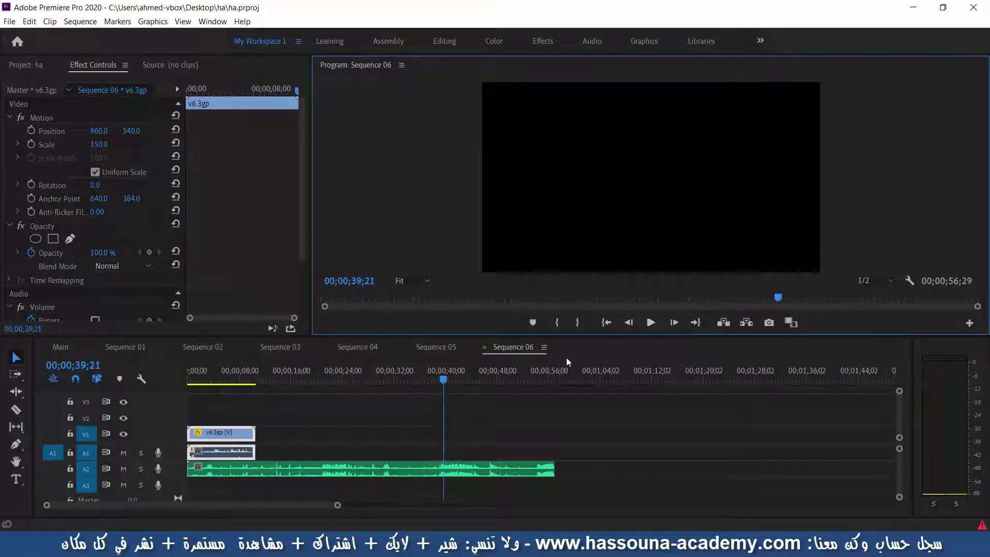
pyautogui.click(438, 379)
pyautogui.click(431, 378)
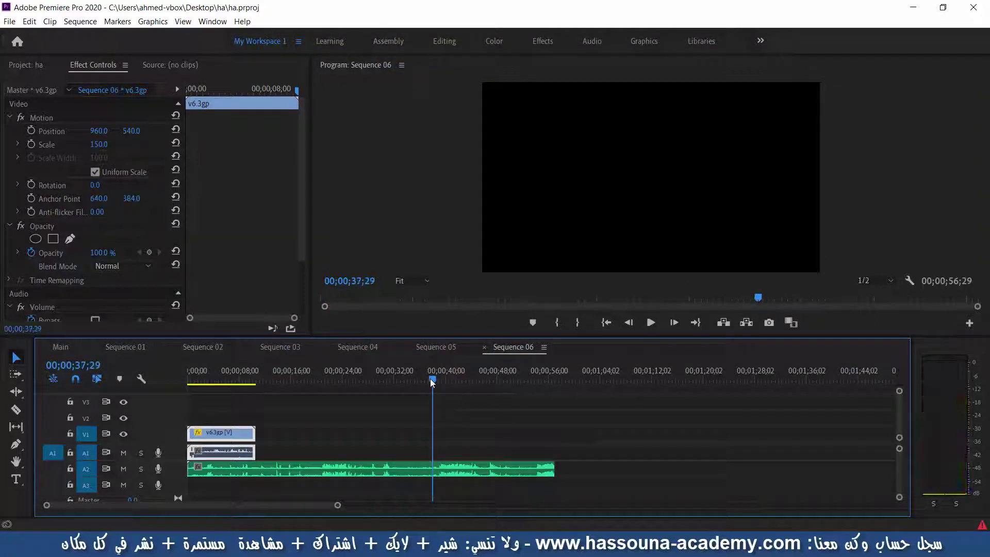
pyautogui.click(471, 417)
pyautogui.hotkey('ctrl', 'k')
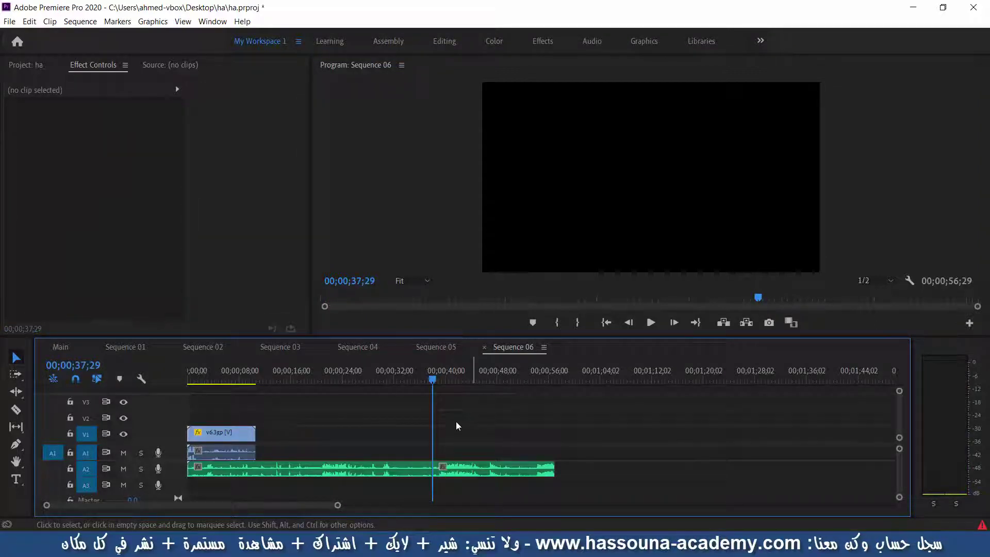
pyautogui.click(398, 464)
pyautogui.press('Delete')
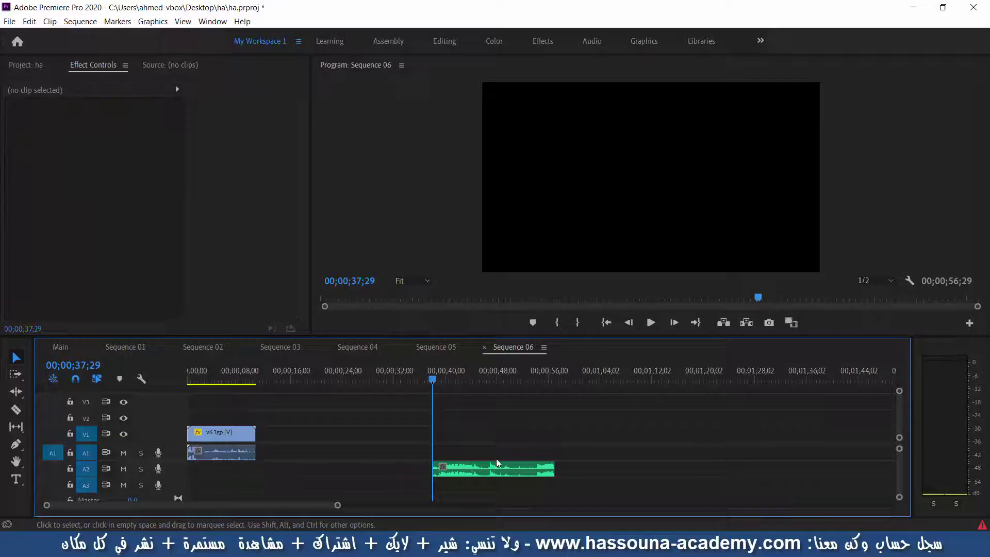
# Move v6.3gp to about 00;00;27 and slide the music to start near 00;00;29;07
pyautogui.moveTo(225, 434); pyautogui.dragTo(401, 435)
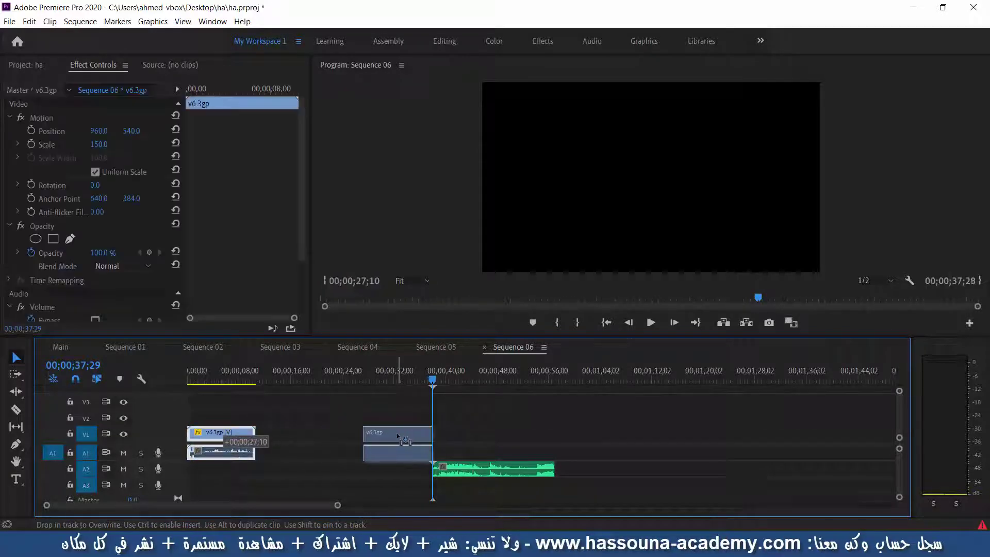
pyautogui.moveTo(489, 470)
pyautogui.mouseDown()
pyautogui.moveTo(432, 473)
pyautogui.moveTo(464, 472)
pyautogui.mouseUp()
pyautogui.click(373, 380)
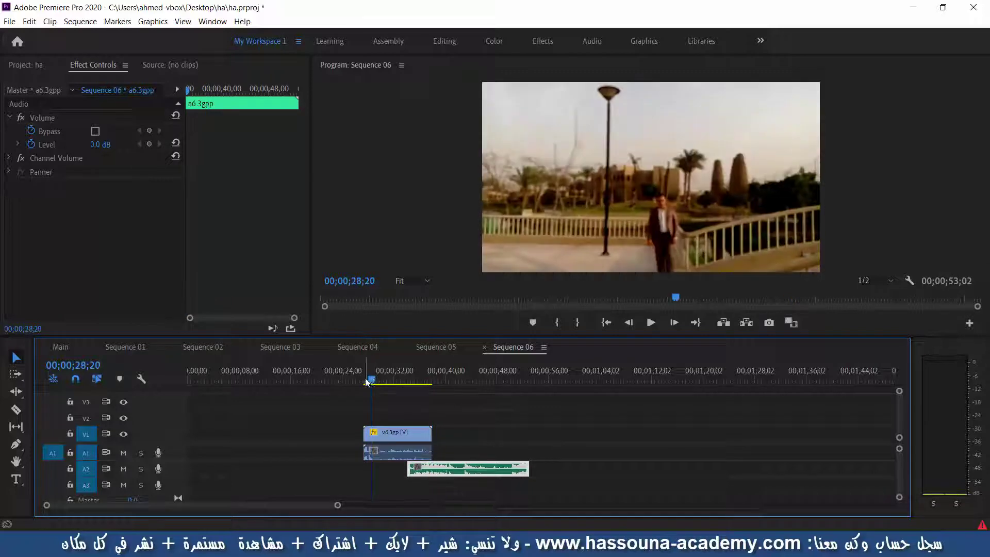
pyautogui.moveTo(367, 382); pyautogui.dragTo(362, 381)
pyautogui.press('space')
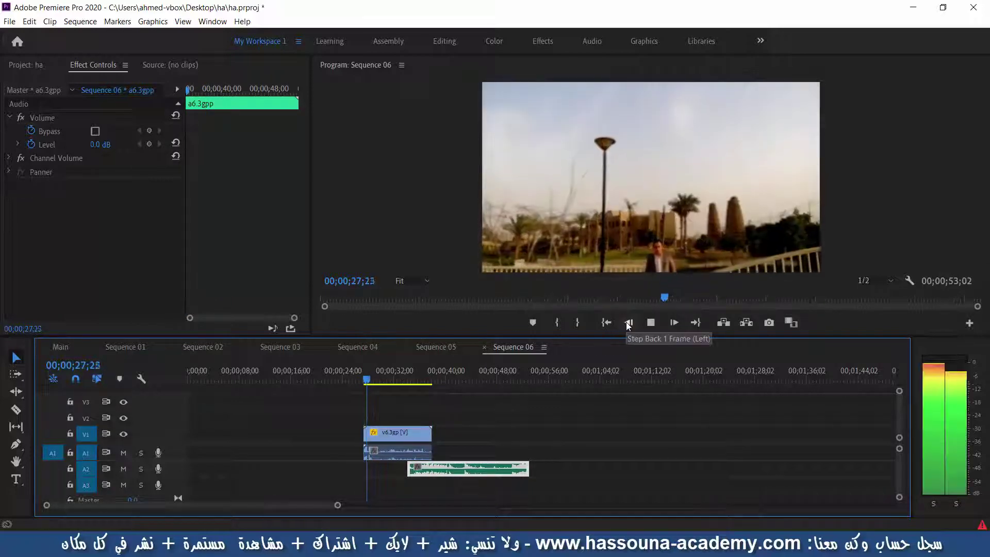
pyautogui.press('space')
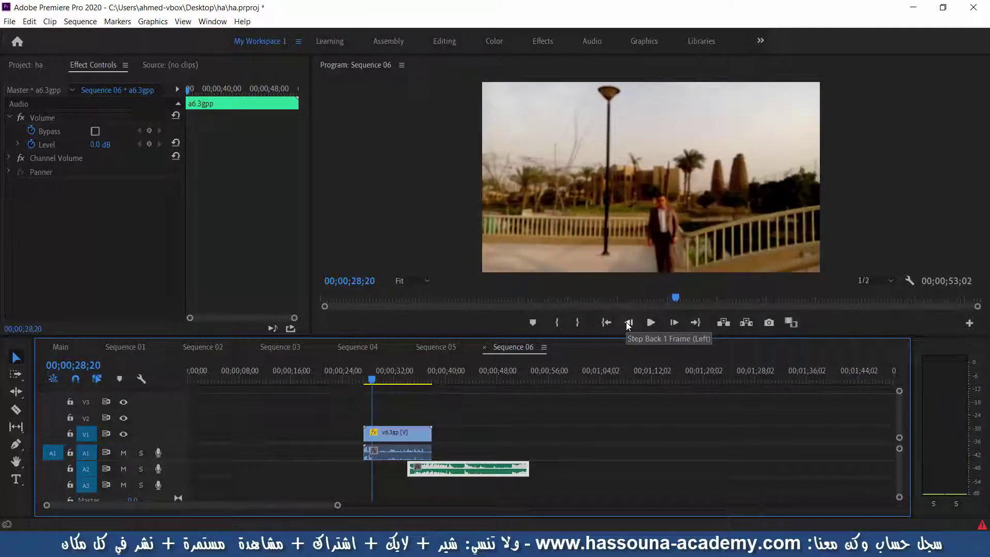
pyautogui.press('space')
pyautogui.press('space')
pyautogui.press('space')
pyautogui.press('space')
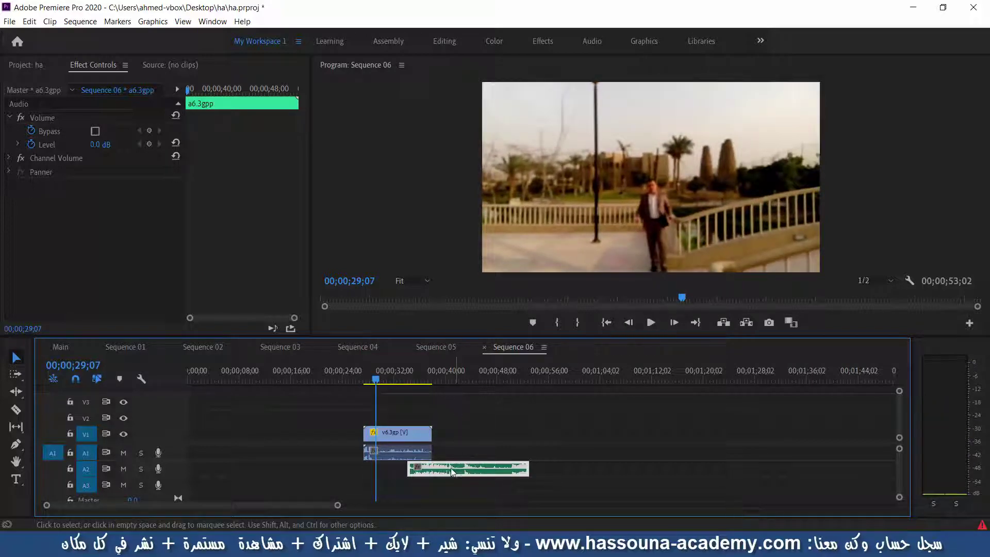
pyautogui.moveTo(453, 471); pyautogui.dragTo(421, 472)
# Slide the A2 music earlier toward 27;28, save, and check sync in a full-screen preview
pyautogui.press('=')
pyautogui.press('=')
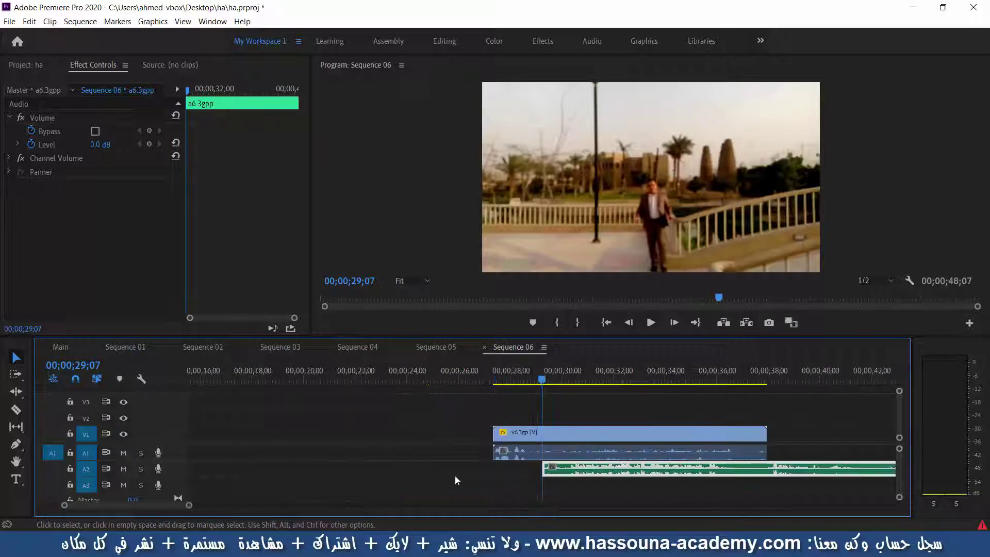
pyautogui.press('=')
pyautogui.moveTo(632, 469)
pyautogui.mouseDown()
pyautogui.moveTo(556, 473)
pyautogui.moveTo(577, 468)
pyautogui.mouseUp()
pyautogui.press('=')
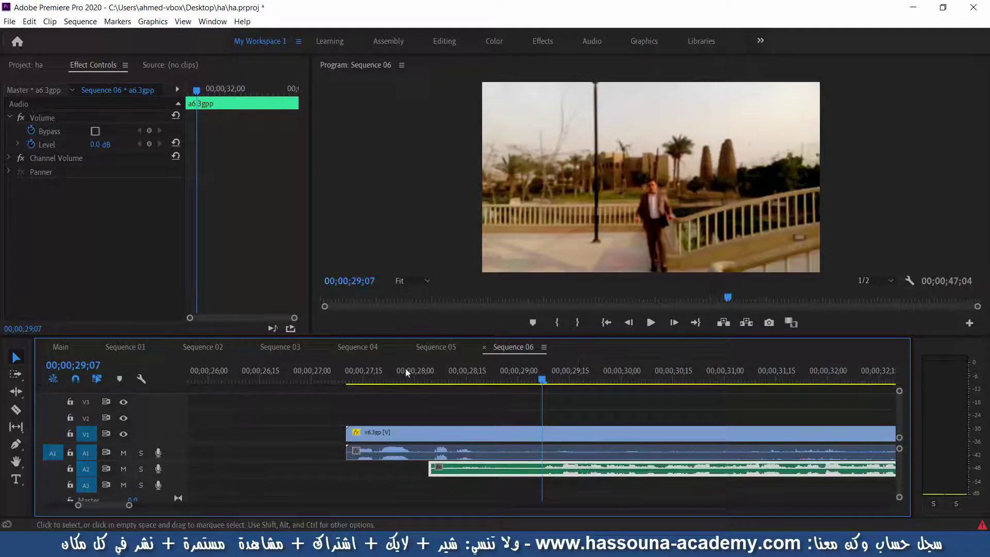
pyautogui.hotkey('ctrl', 's')
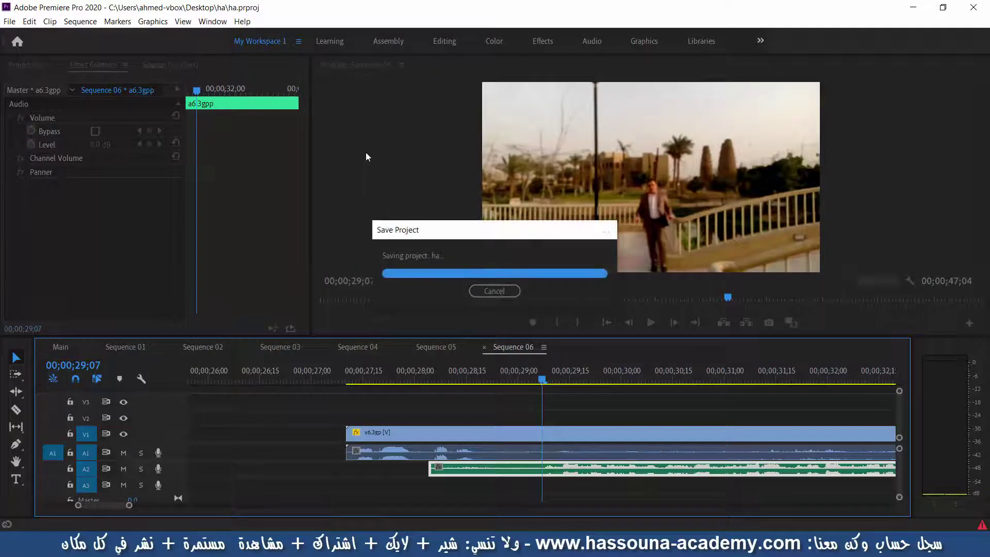
pyautogui.press('`')
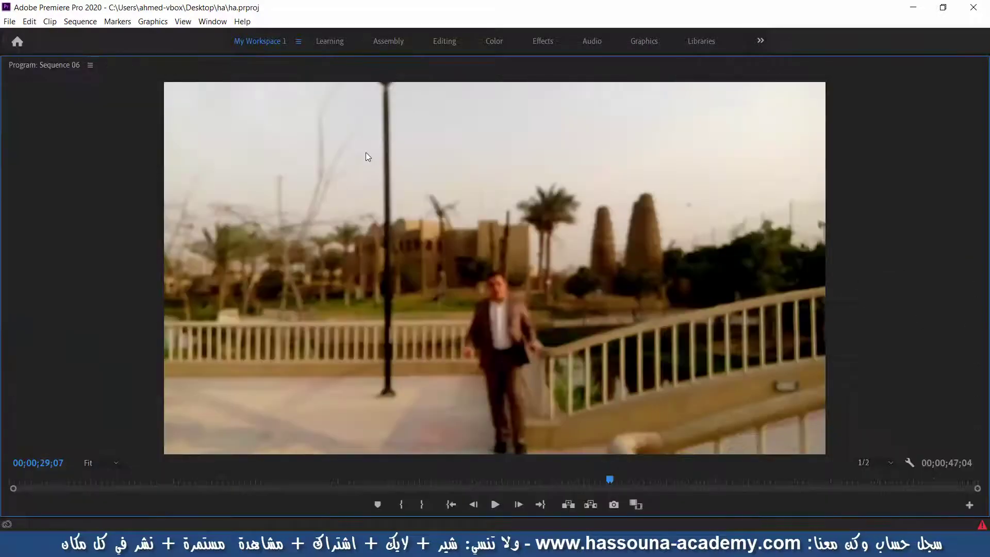
pyautogui.press('space')
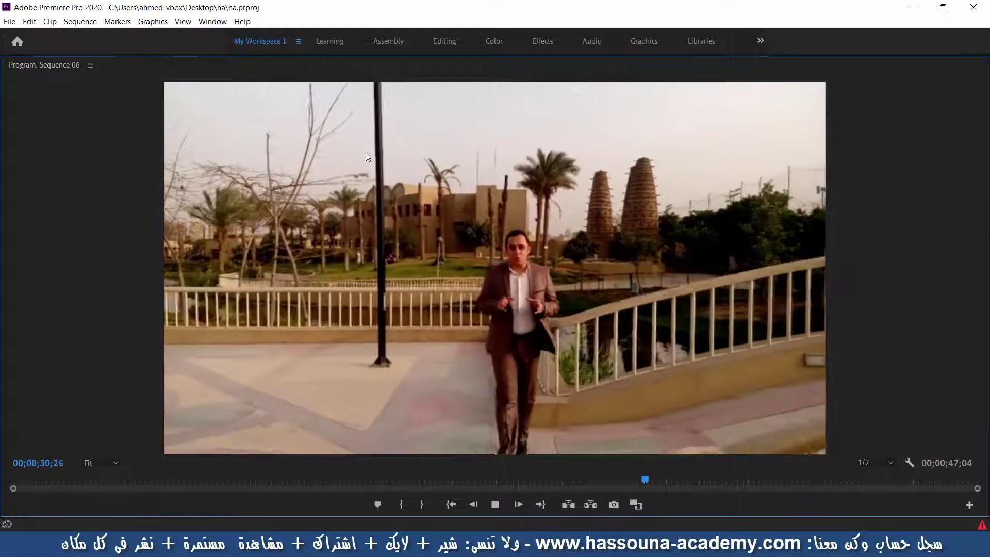
pyautogui.press('space')
pyautogui.press('`')
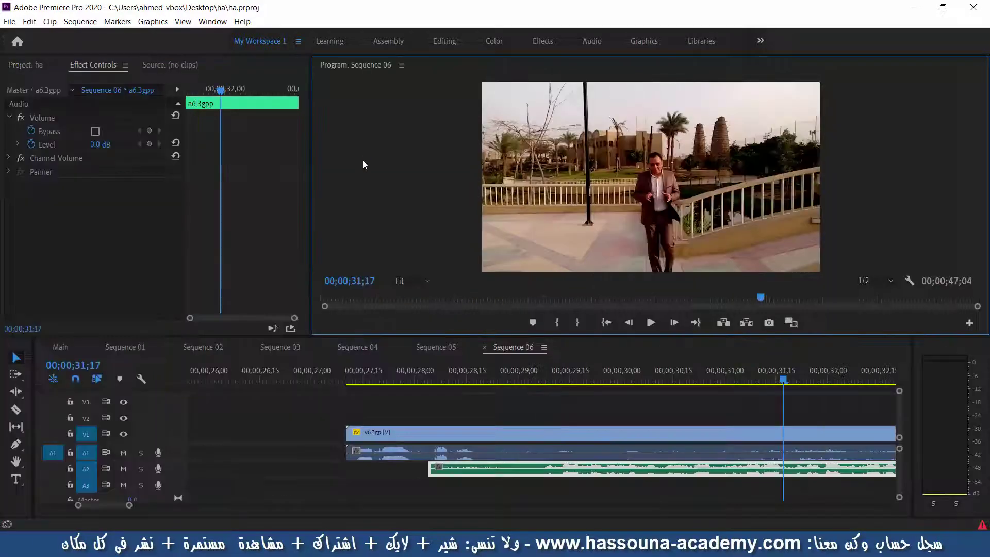
# Readjust the music to start near 00;00;28;19 and replay full-screen to confirm the sync
pyautogui.click(498, 381)
pyautogui.press('-')
pyautogui.press('-')
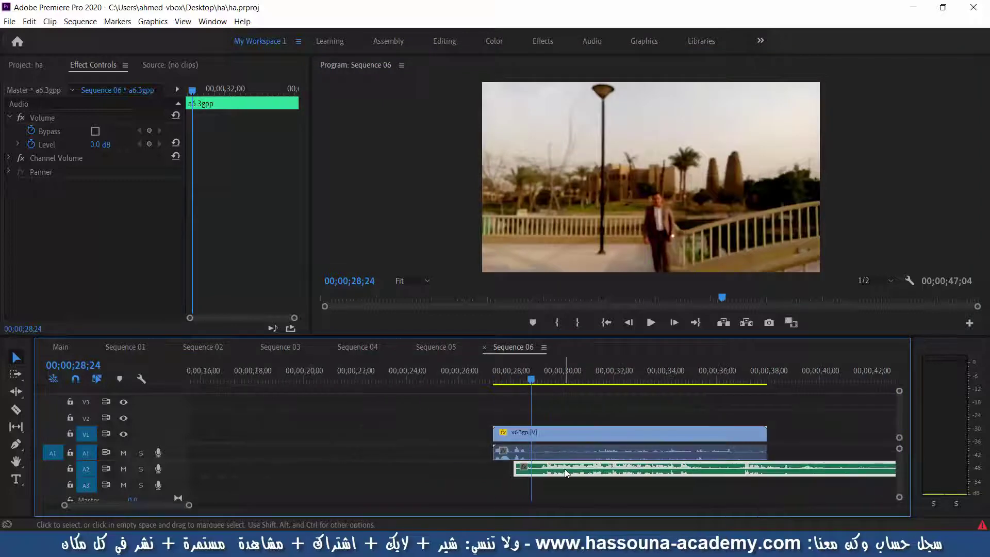
pyautogui.moveTo(564, 468); pyautogui.dragTo(623, 469)
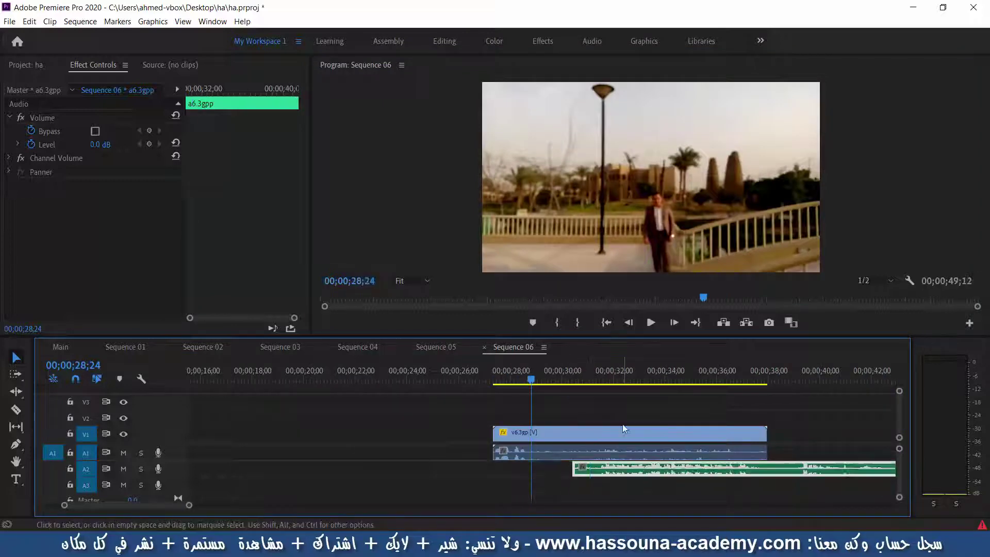
pyautogui.click(648, 322)
pyautogui.click(648, 321)
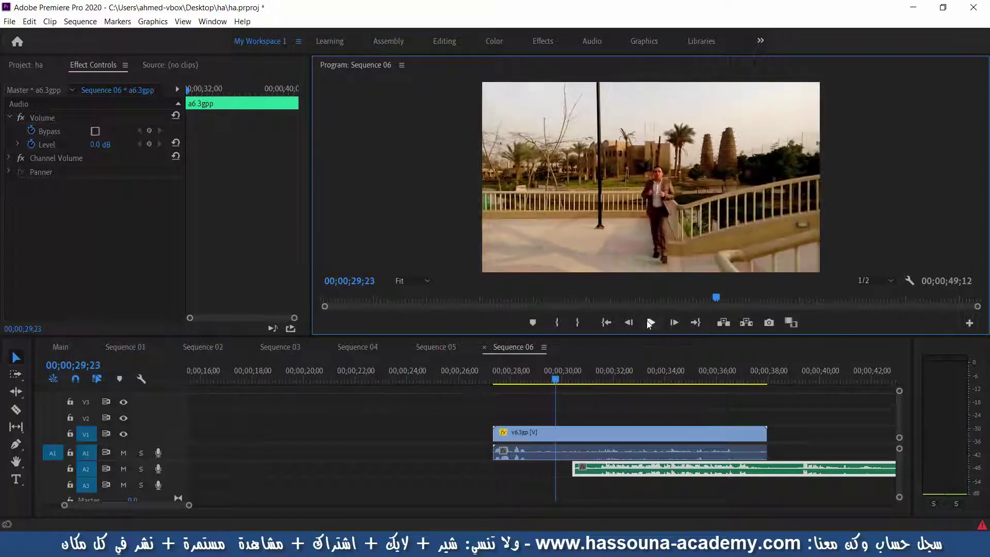
pyautogui.moveTo(629, 475); pyautogui.dragTo(578, 474)
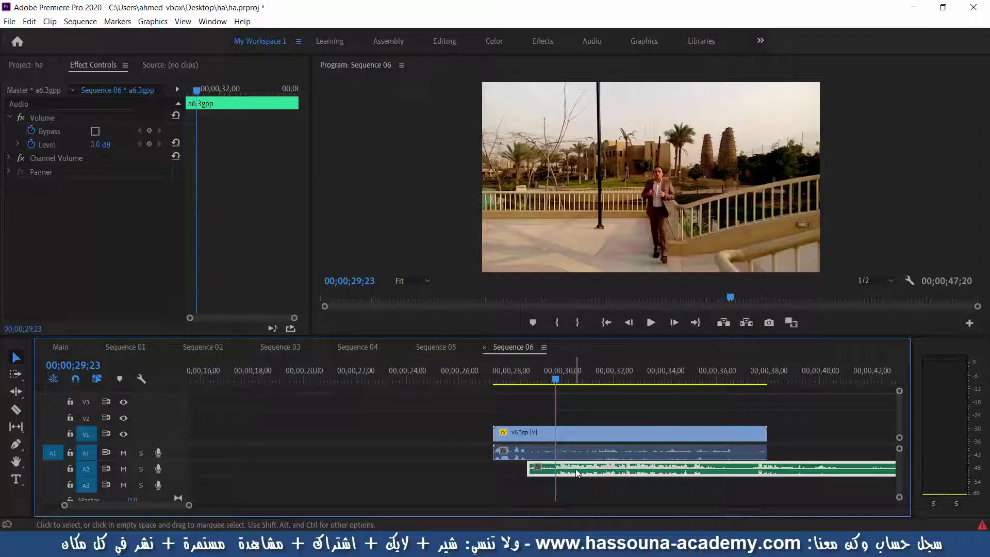
pyautogui.press('=')
pyautogui.press('=')
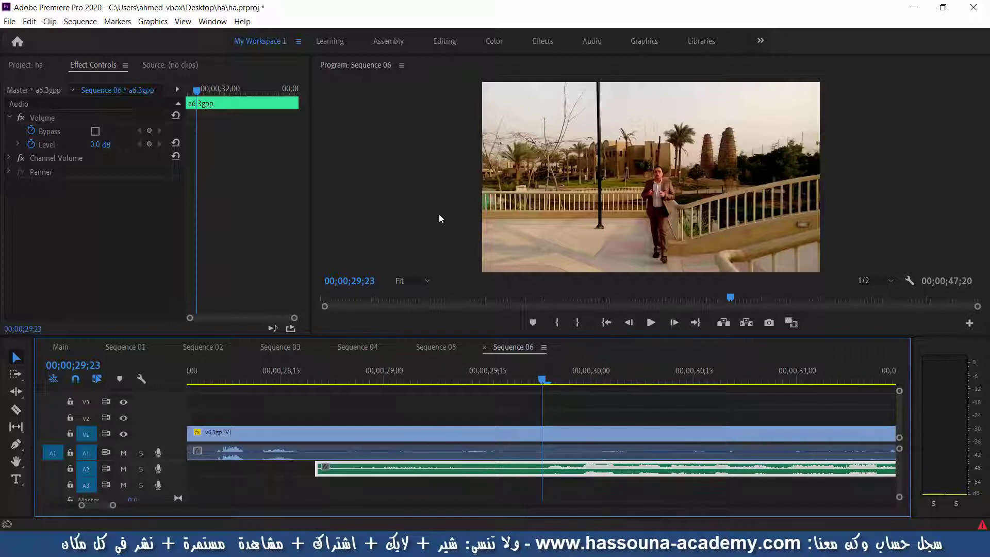
pyautogui.press('`')
pyautogui.press('space')
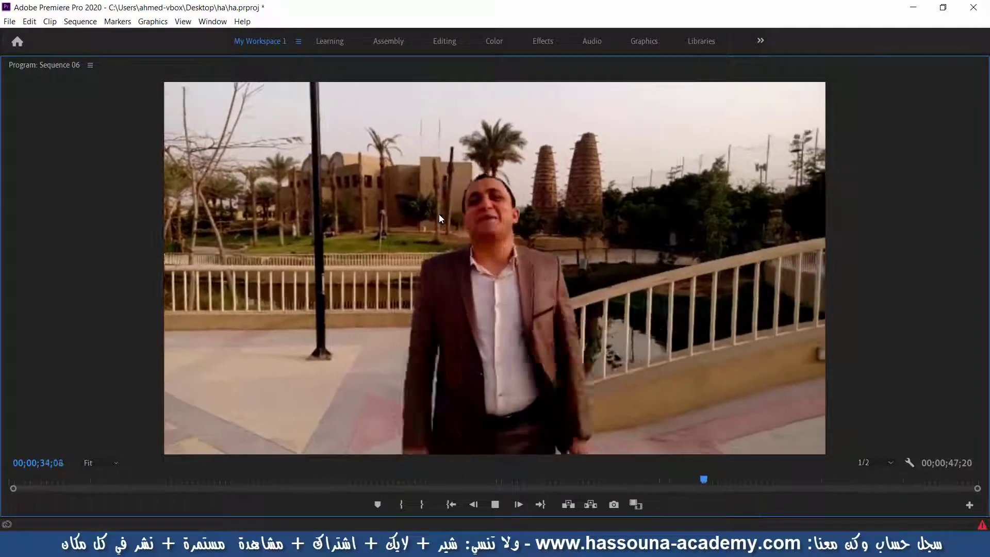
pyautogui.press('space')
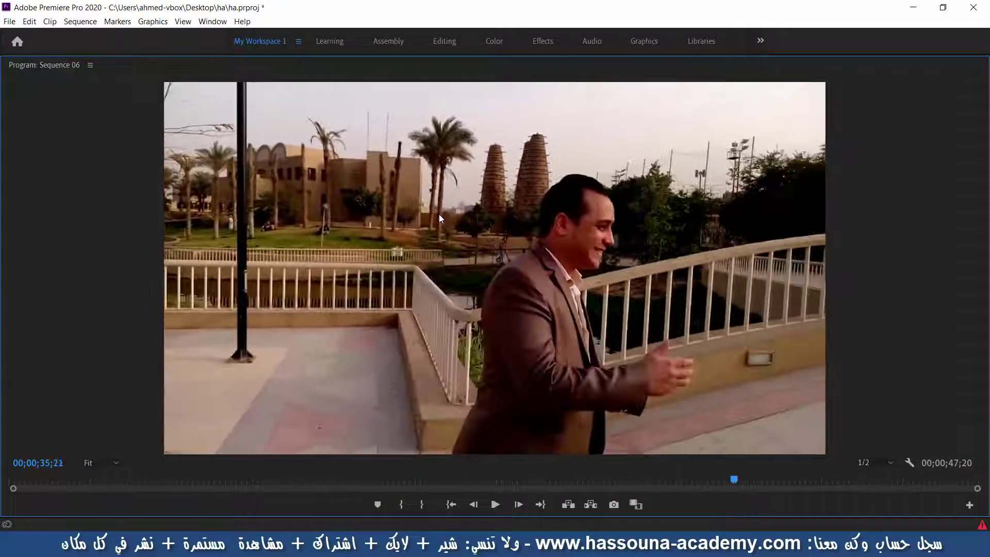
pyautogui.press('`')
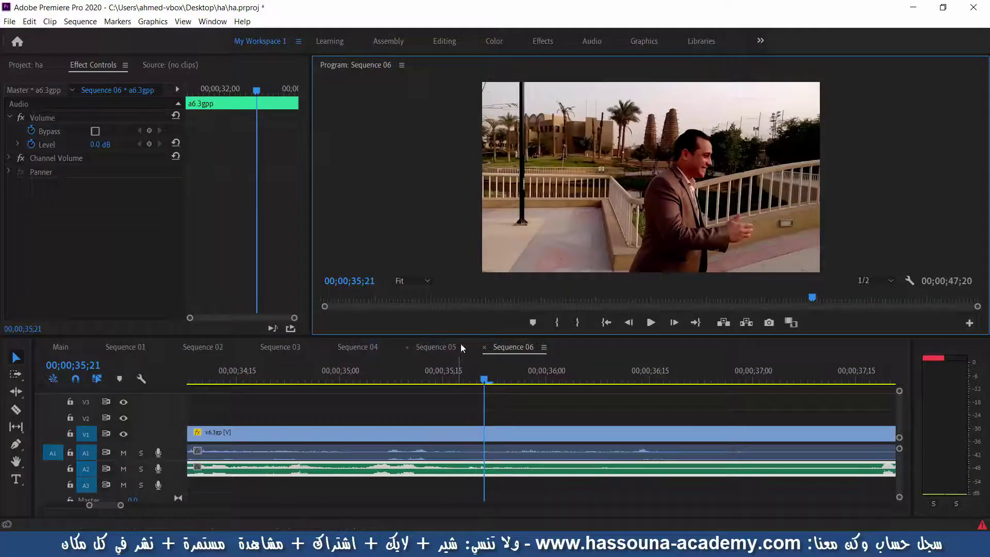
# Locate v6.3gp's last frame at 00;00;37;23 and delete the music extending past it
pyautogui.click(780, 356)
pyautogui.press('-')
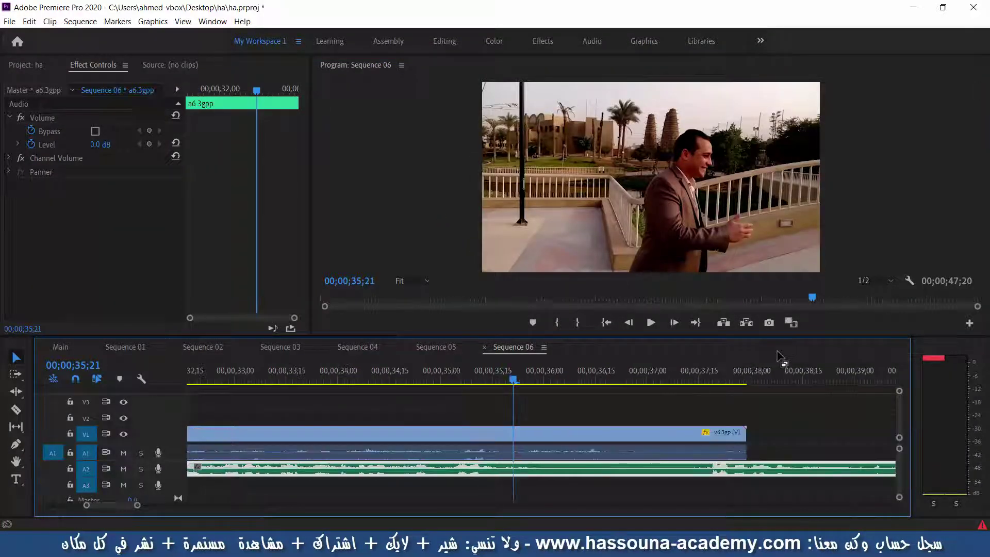
pyautogui.press('-')
pyautogui.press('-')
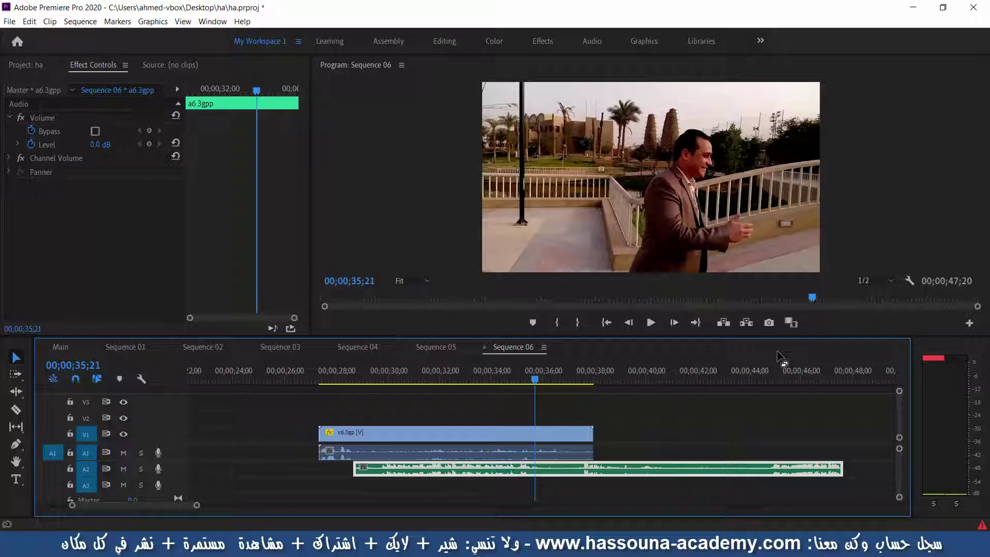
pyautogui.press('space')
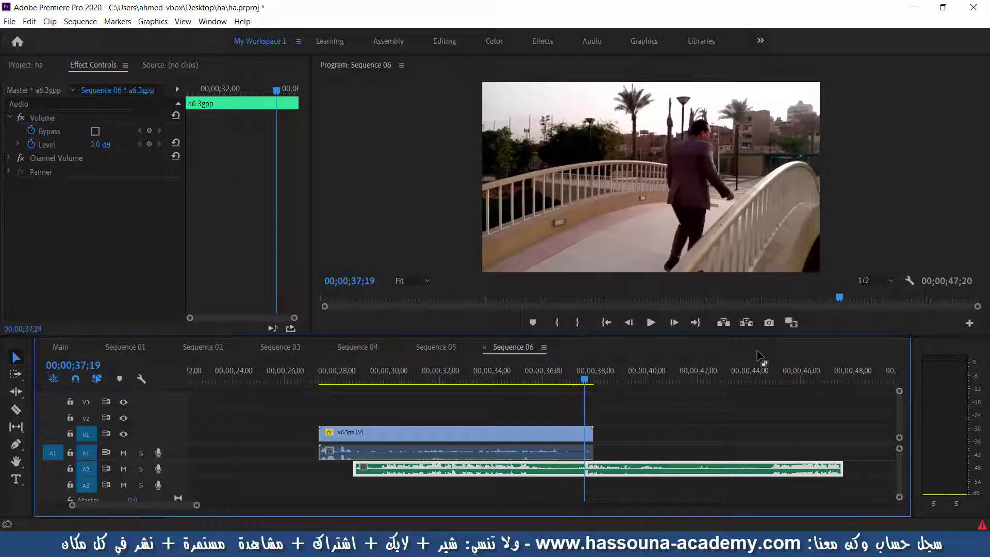
pyautogui.press('Left')
pyautogui.press('Left')
pyautogui.press('Left')
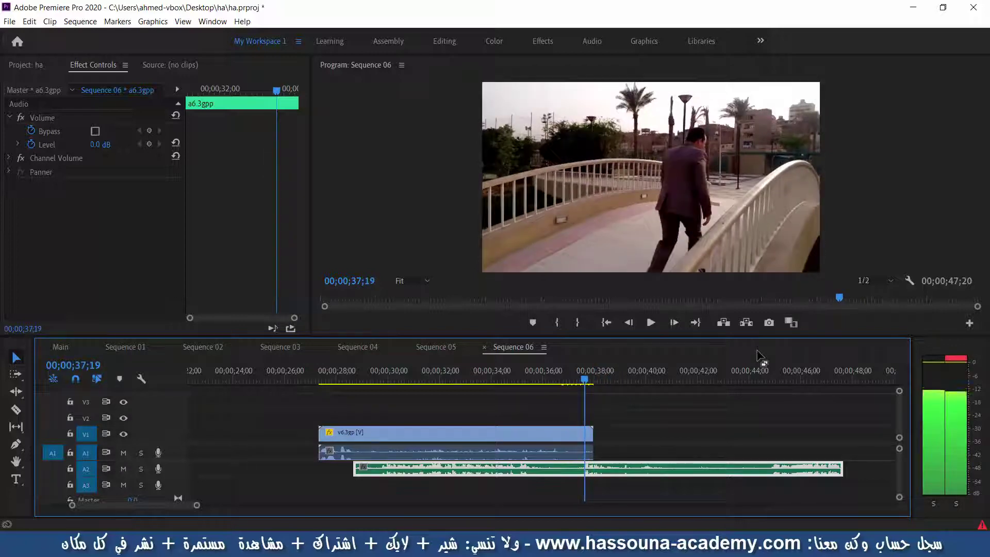
pyautogui.hotkey('shift', 'Right')
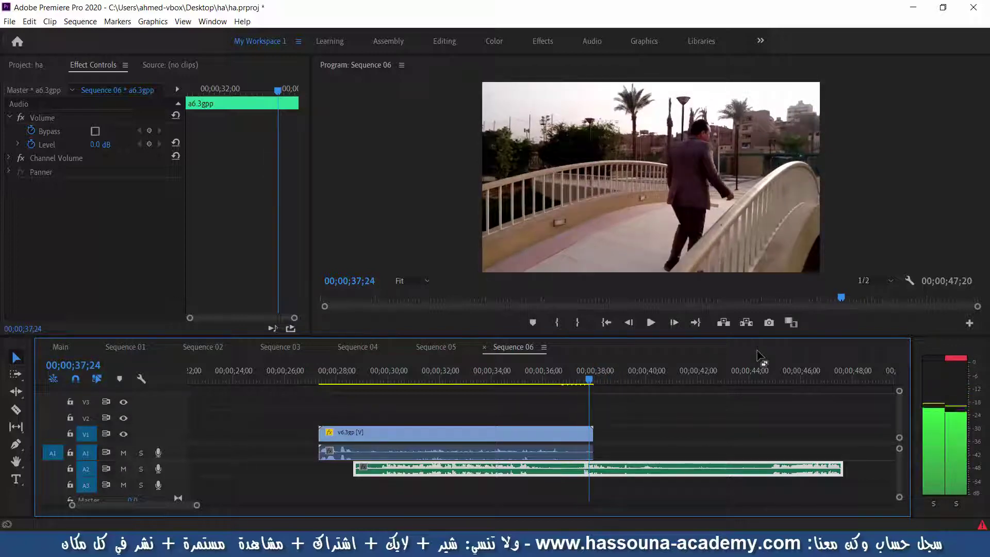
pyautogui.press('Left')
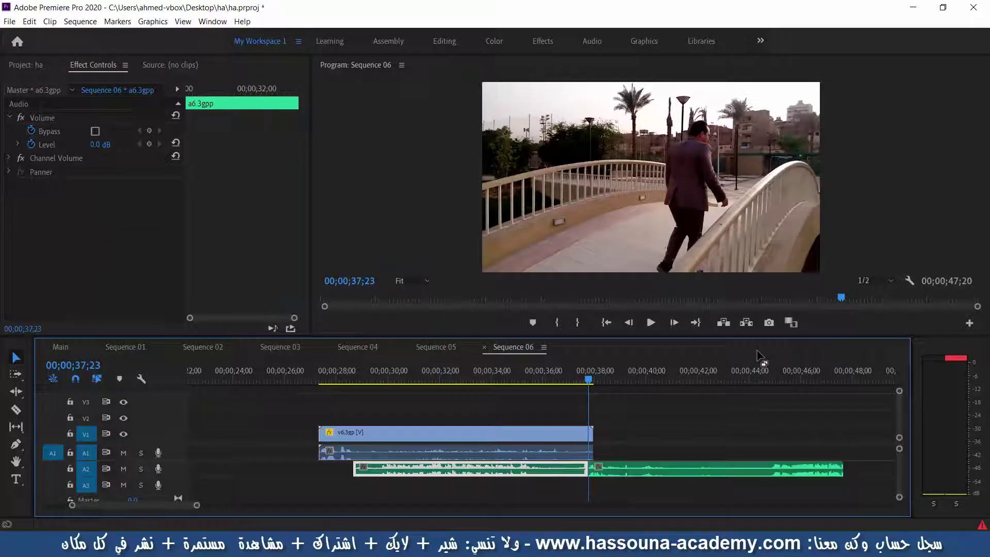
pyautogui.press('=')
pyautogui.press('=')
pyautogui.moveTo(598, 413); pyautogui.dragTo(554, 486)
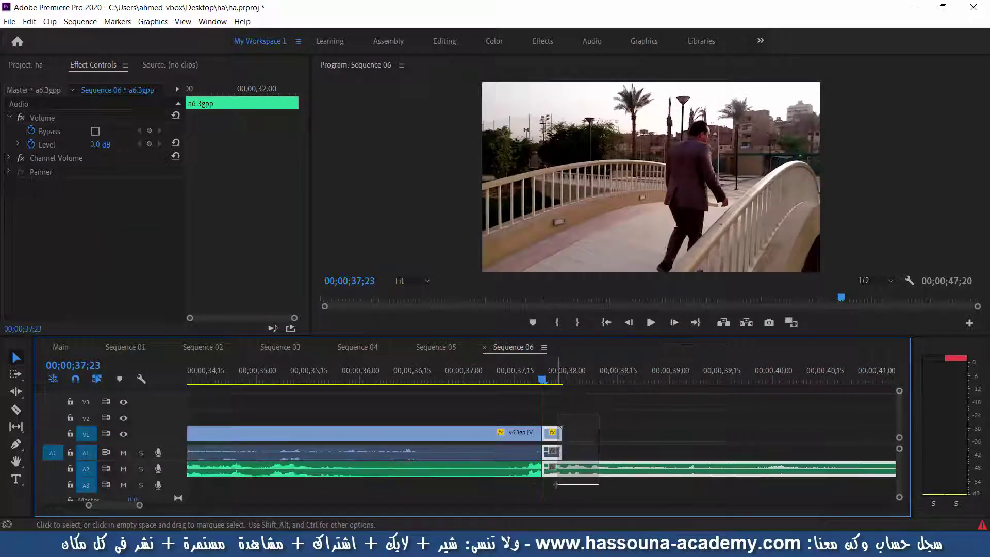
pyautogui.press('Delete')
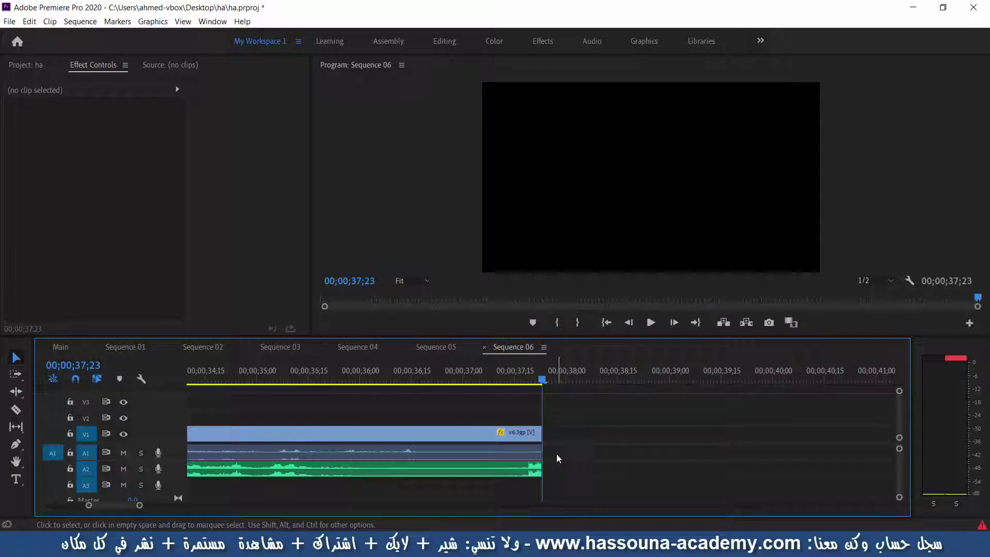
# Cut Sequence 06 at 28;20, remove the leading piece so v6.3gp starts at zero, and save
pyautogui.press('-')
pyautogui.press('-')
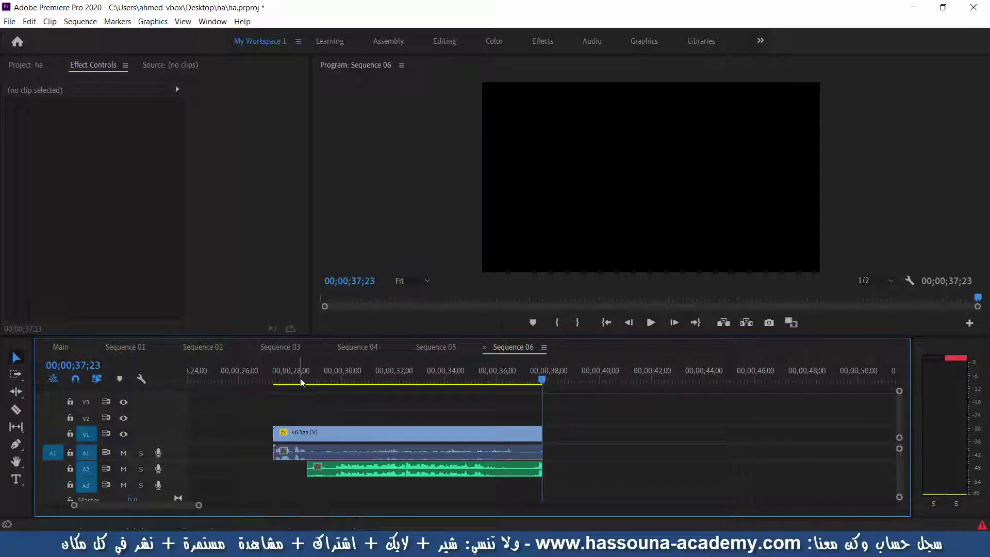
pyautogui.click(302, 381)
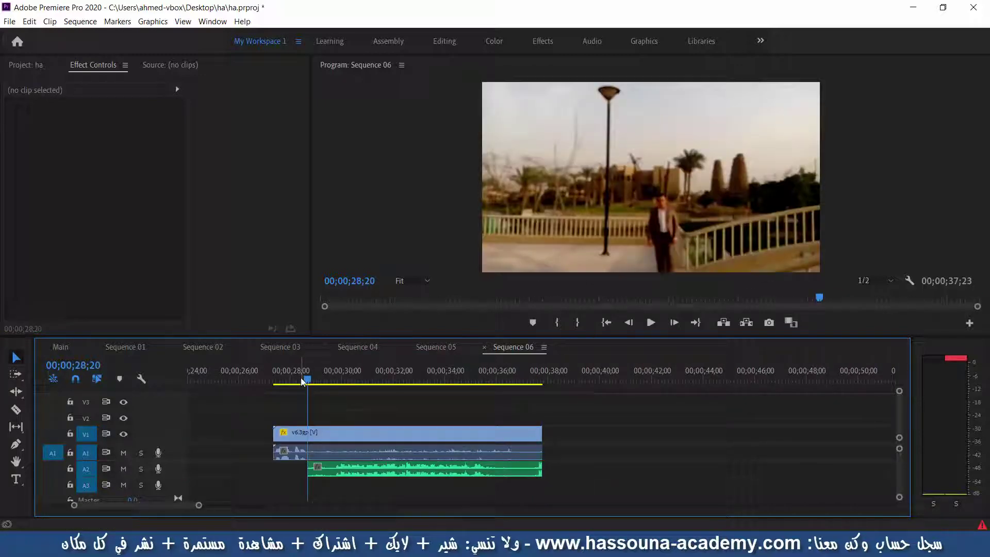
pyautogui.hotkey('ctrl', 'k')
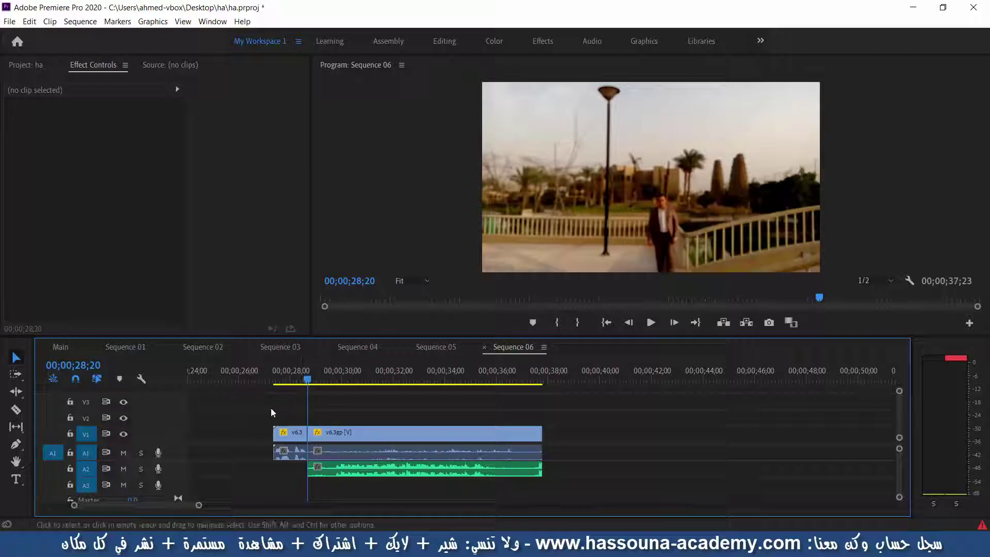
pyautogui.moveTo(292, 413); pyautogui.dragTo(271, 472)
pyautogui.click(274, 471)
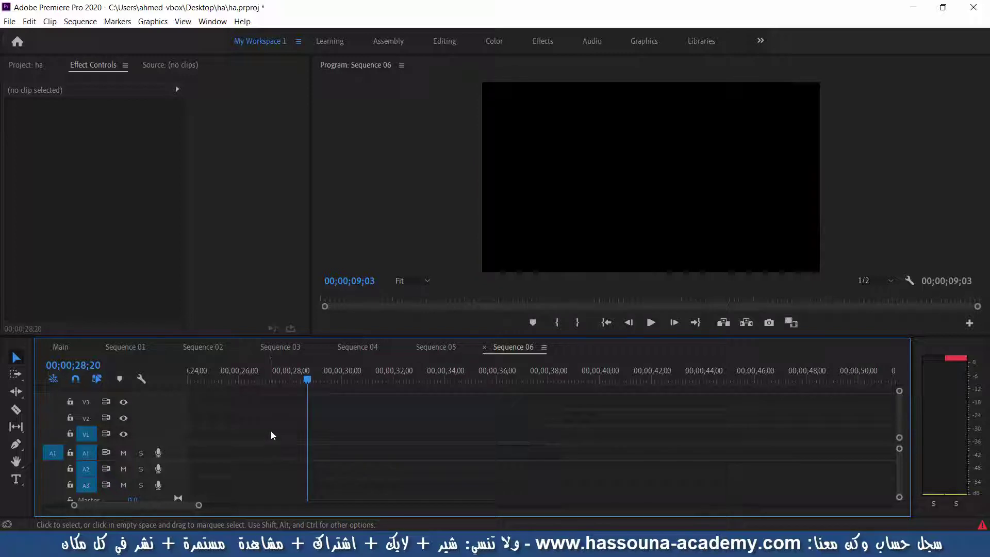
pyautogui.press('-')
pyautogui.press('-')
pyautogui.press('-')
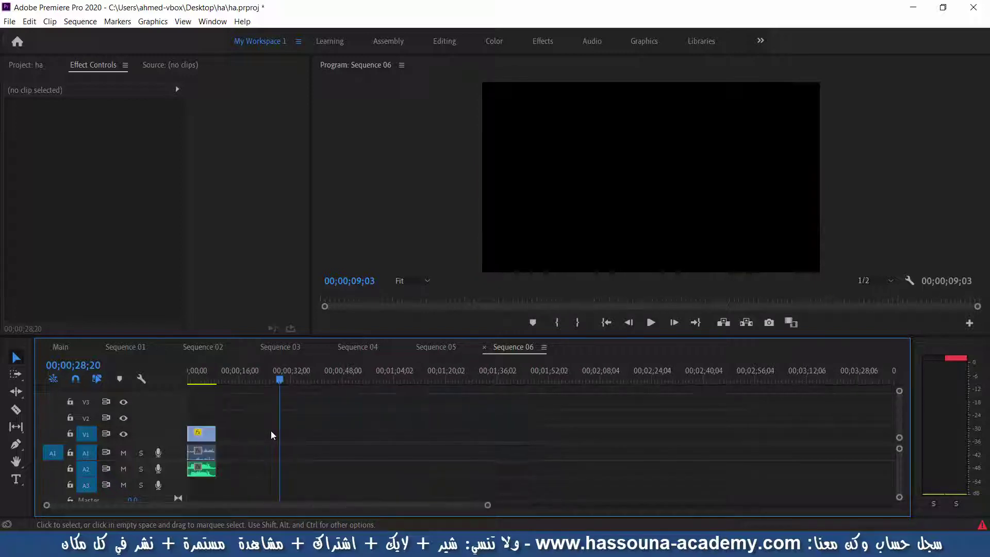
pyautogui.press('Home')
pyautogui.press('=')
pyautogui.press('=')
pyautogui.press('=')
pyautogui.press('=')
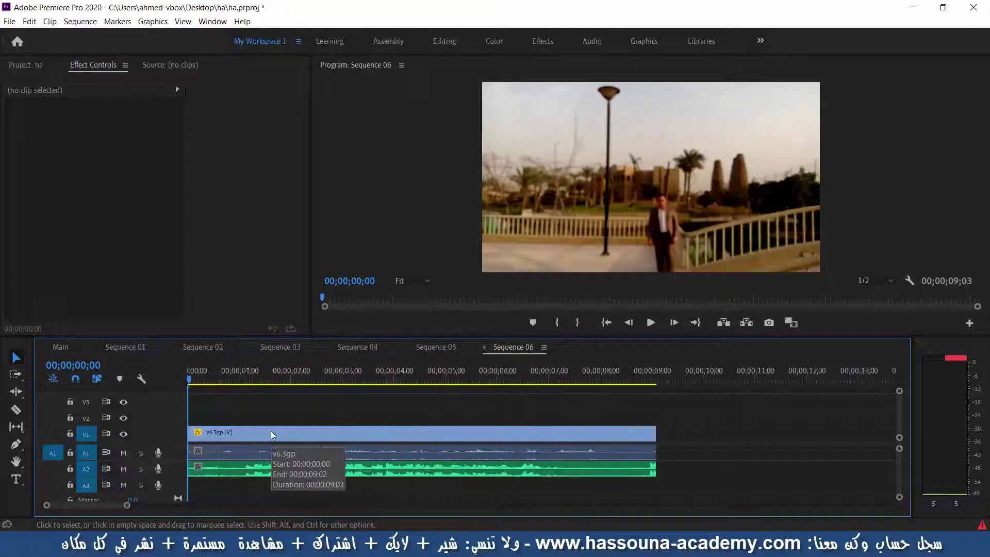
pyautogui.hotkey('ctrl', 's')
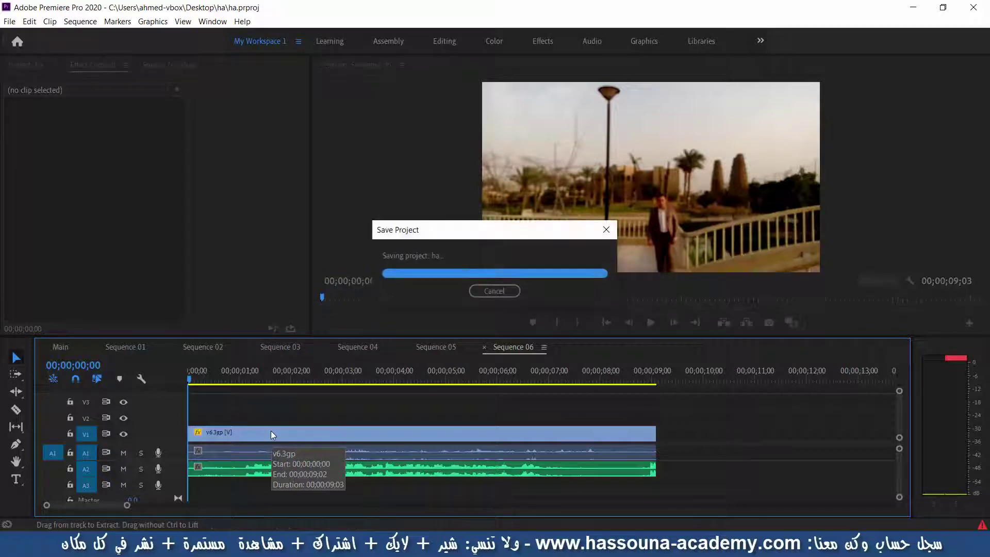
# Delete v6.3gp's original audio on A1, move the music up to A1, and save
pyautogui.click(271, 433)
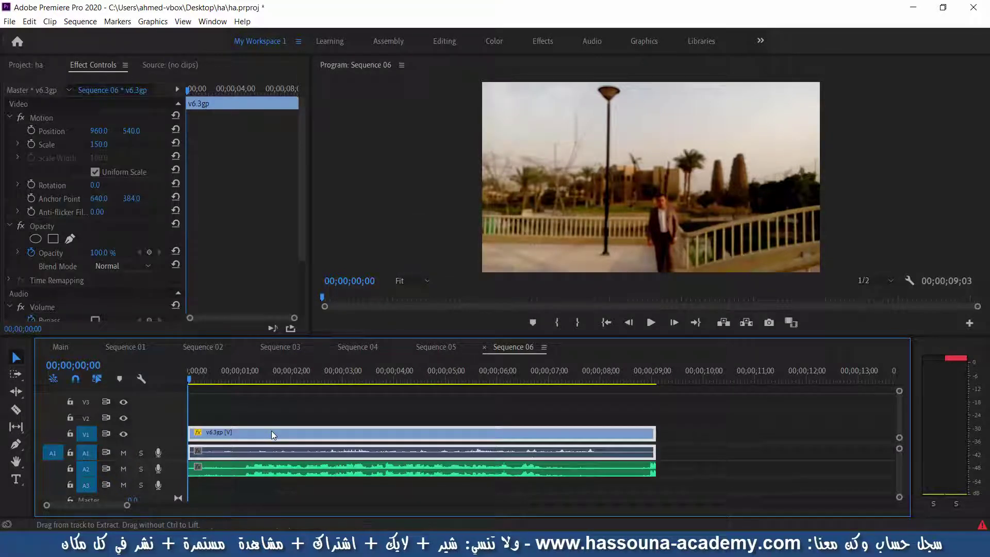
pyautogui.click(281, 449)
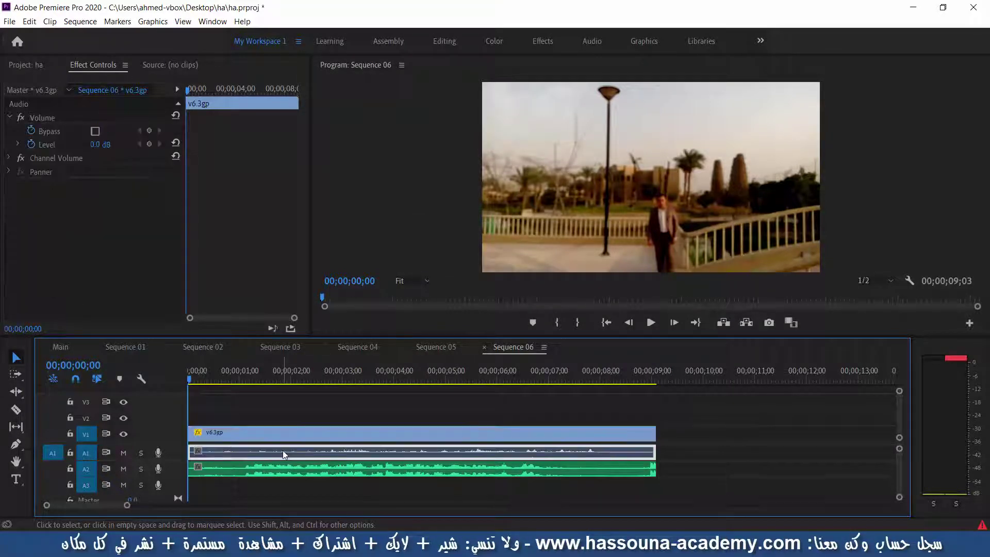
pyautogui.press('Delete')
pyautogui.moveTo(329, 416); pyautogui.dragTo(296, 502)
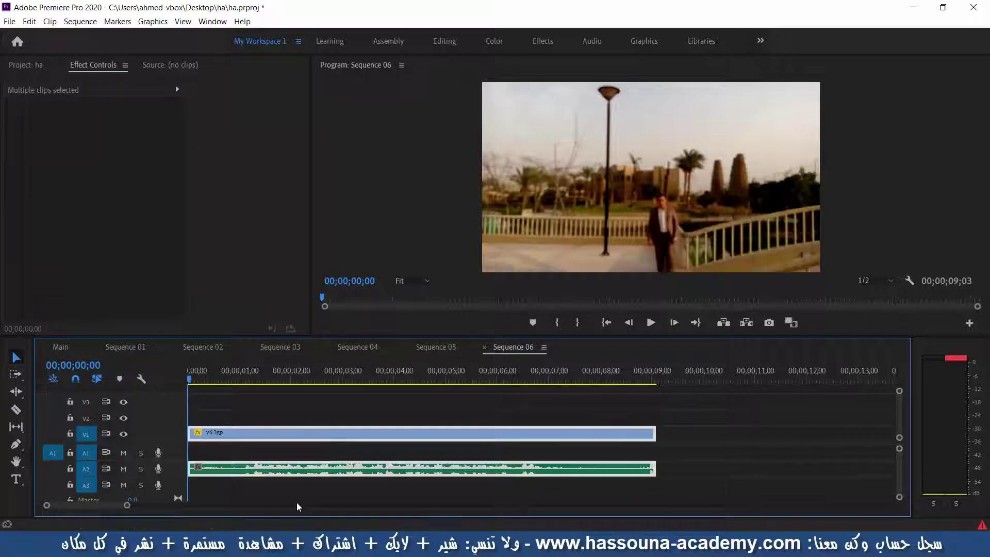
pyautogui.click(308, 407)
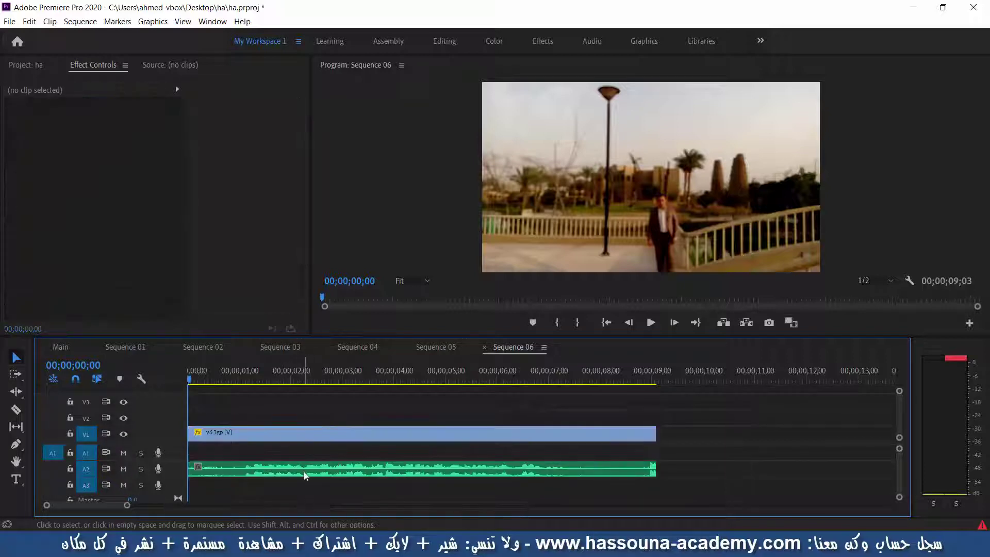
pyautogui.moveTo(304, 471); pyautogui.dragTo(304, 456)
pyautogui.click(320, 412)
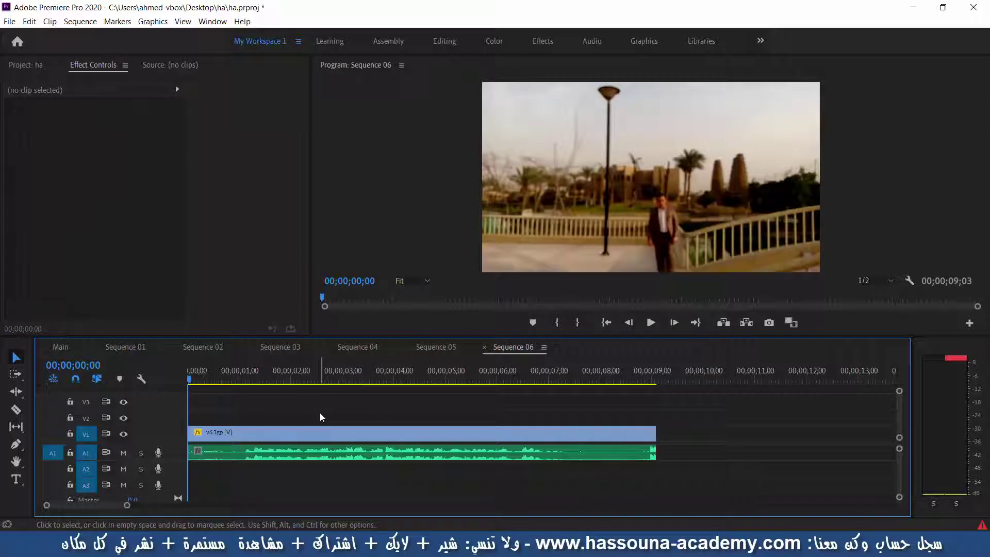
pyautogui.hotkey('ctrl', 's')
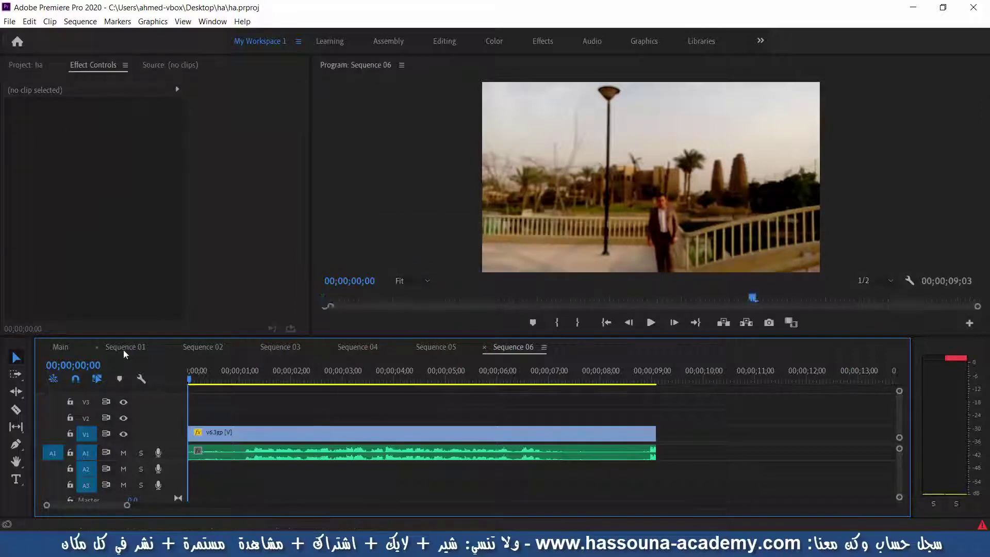
# Check Sequences 01 through 06, save the project, and minimize Premiere Pro
pyautogui.click(125, 348)
pyautogui.click(196, 346)
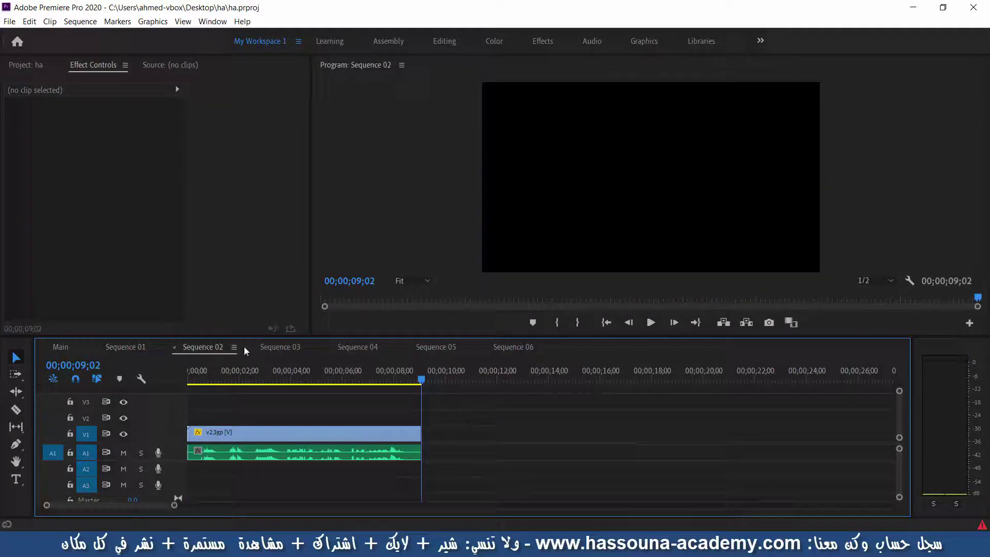
pyautogui.click(274, 346)
pyautogui.click(351, 346)
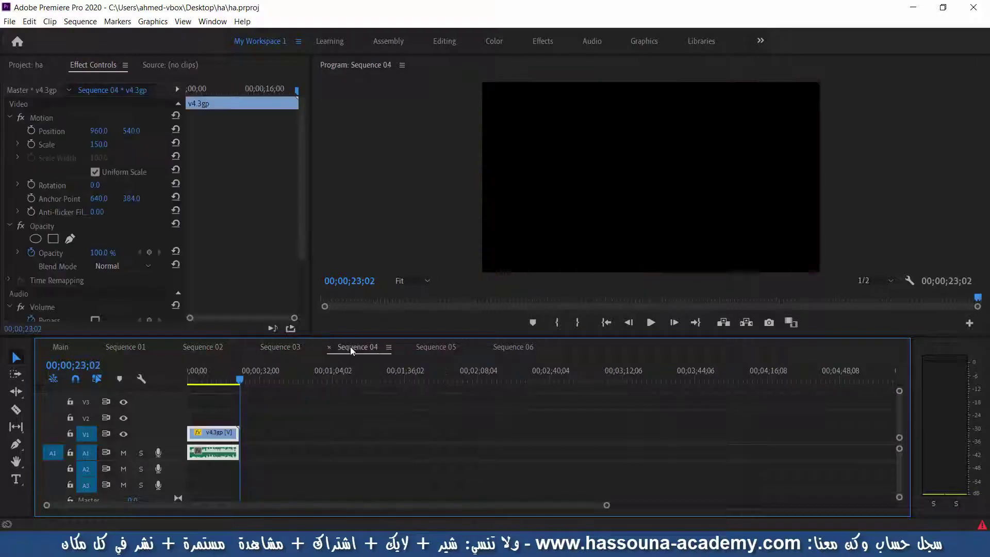
pyautogui.click(432, 346)
pyautogui.click(526, 348)
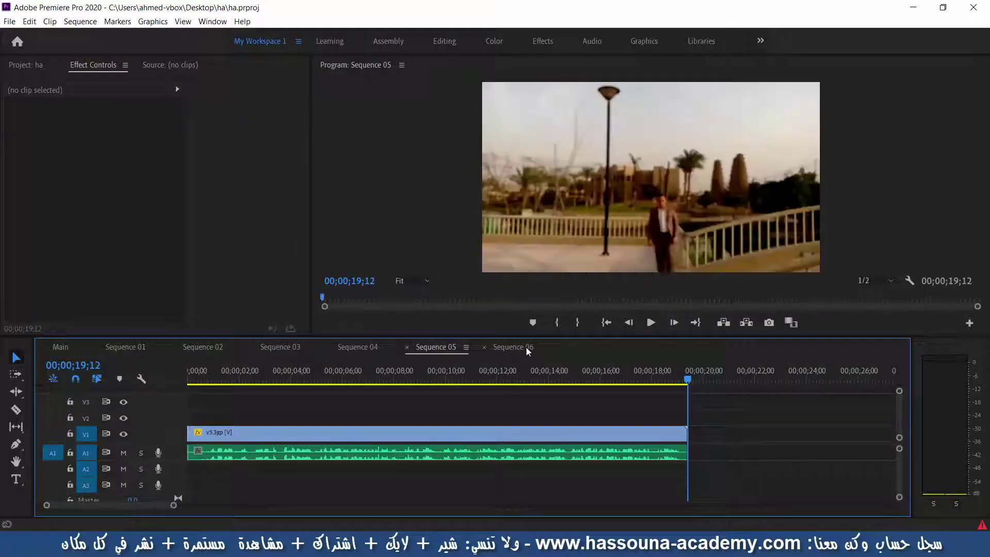
pyautogui.hotkey('ctrl', 's')
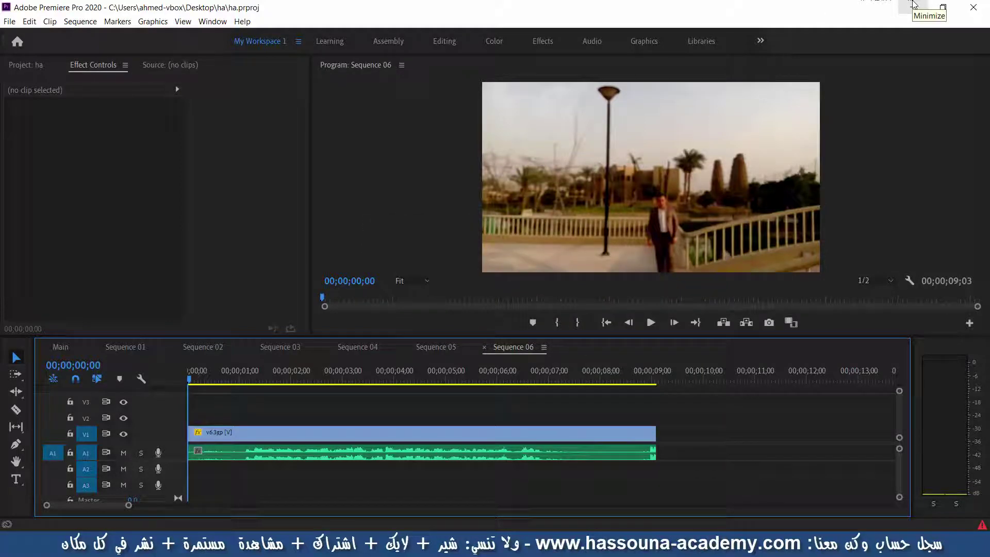
pyautogui.click(912, 7)
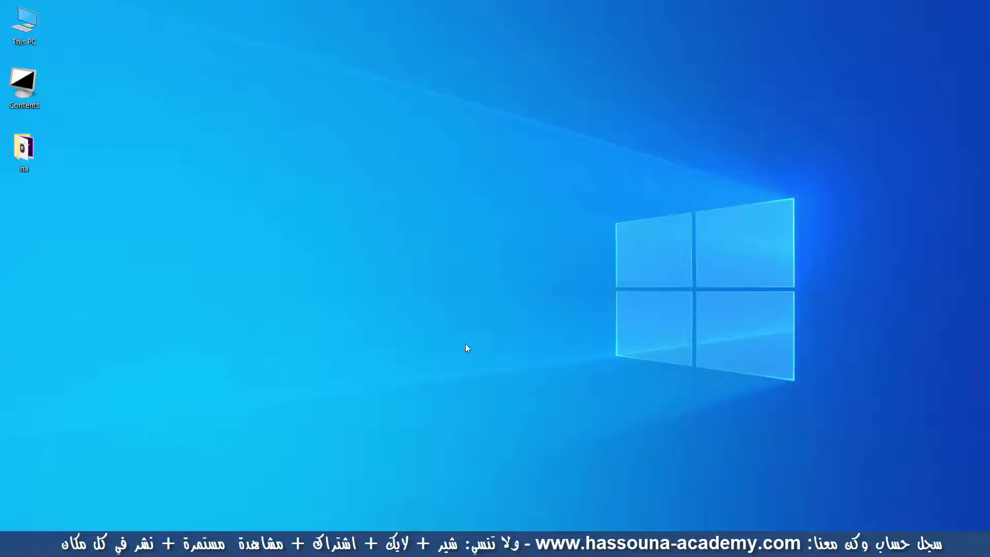